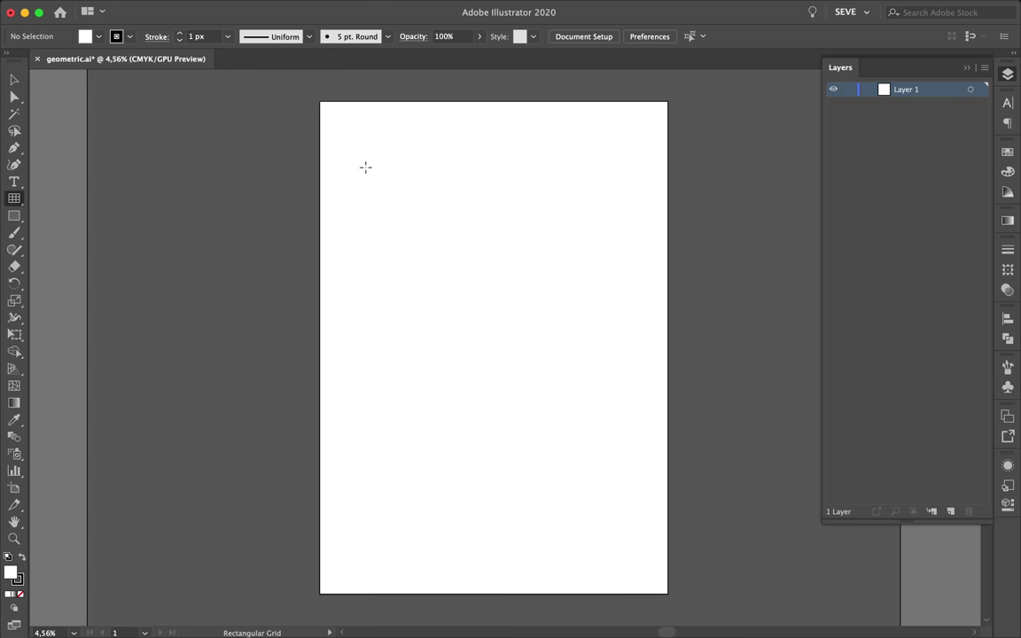
Step: Draw a square rectangular grid across the upper part of the artboard
{"action": "left_click", "coordinate": [368, 168]}
{"action": "key", "text": "Return"}
{"action": "left_click_drag", "start_coordinate": [339, 130], "coordinate": [637, 440]}
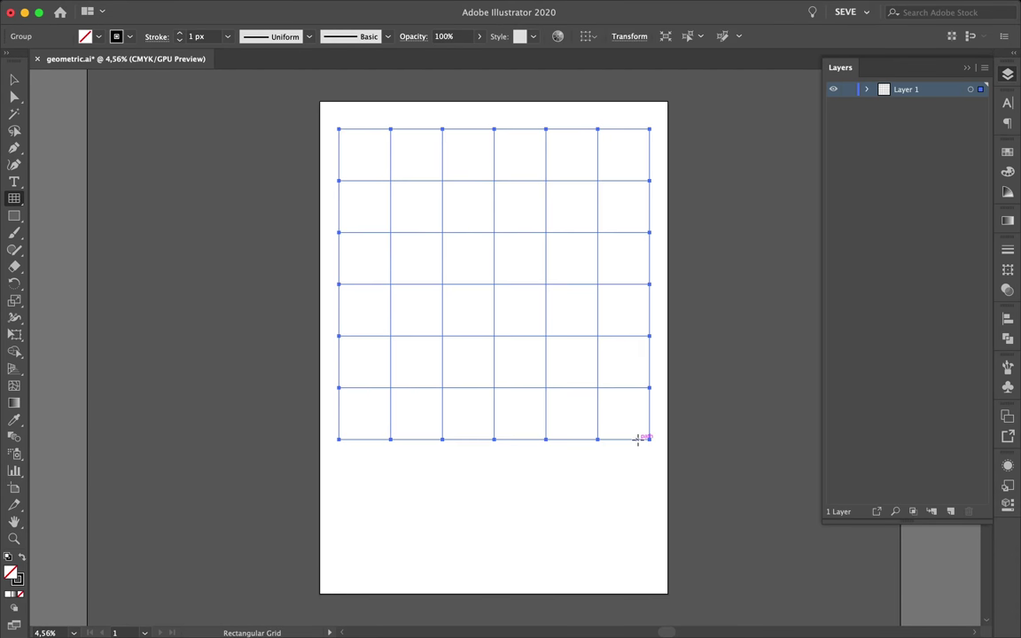
Step: Overlay a centred polar grid with extra concentric circles and no radial dividers
{"action": "left_click_drag", "start_coordinate": [16, 229], "coordinate": [89, 266]}
{"action": "scroll", "coordinate": [496, 282], "scroll_direction": "up", "scroll_amount": 5}
{"action": "left_click_drag", "start_coordinate": [495, 284], "coordinate": [770, 470]}
{"action": "scroll", "coordinate": [769, 470], "scroll_direction": "down", "scroll_amount": 5}
{"action": "key", "text": "a"}
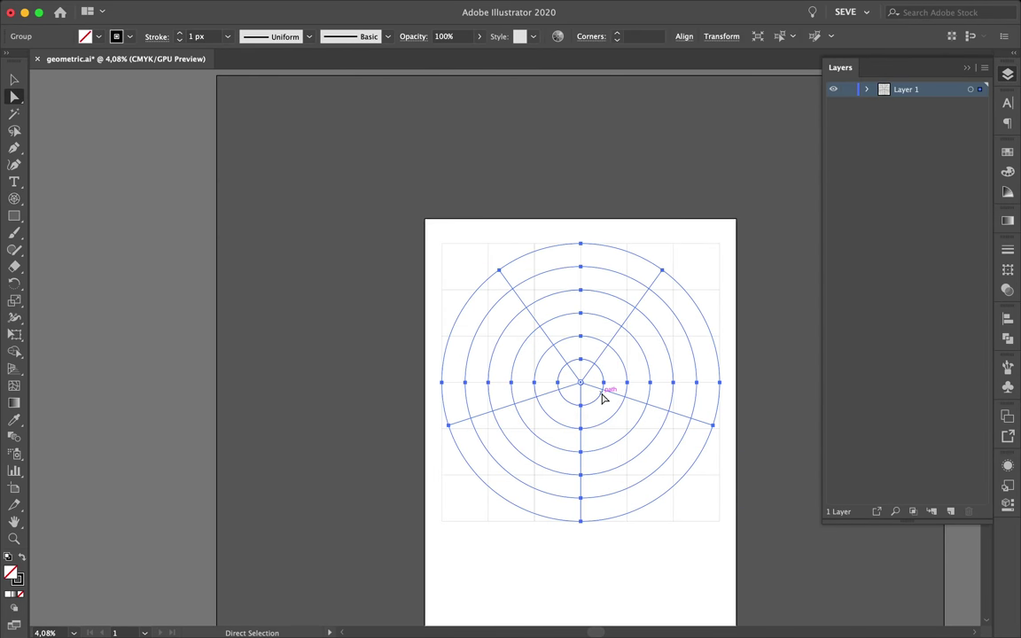
{"action": "key", "text": "ctrl+z"}
{"action": "left_click_drag", "start_coordinate": [581, 383], "coordinate": [719, 521]}
{"action": "key", "text": "Left"}
{"action": "key", "text": "Left"}
{"action": "key", "text": "Left"}
{"action": "key", "text": "Up"}
{"action": "key", "text": "Up"}
{"action": "key", "text": "Up"}
Step: Pen both corner-to-corner diagonals and a horizontal line across the grid
{"action": "key", "text": "p"}
{"action": "left_click", "coordinate": [443, 522]}
{"action": "left_click", "coordinate": [719, 243]}
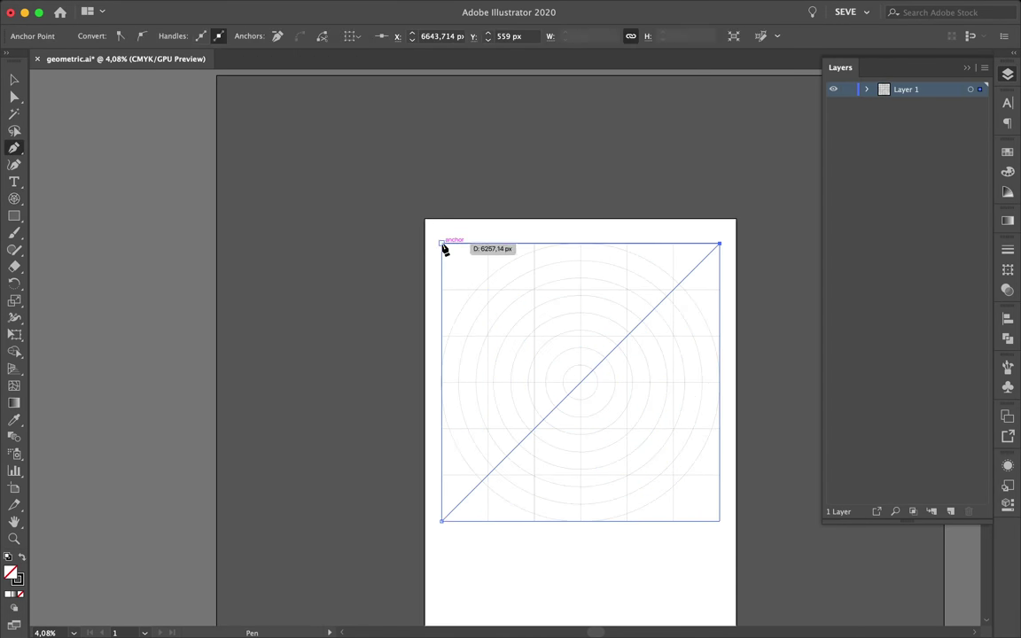
{"action": "key", "text": "Escape"}
{"action": "left_click", "coordinate": [442, 243]}
{"action": "left_click", "coordinate": [720, 521]}
{"action": "key", "text": "Escape"}
{"action": "left_click", "coordinate": [720, 428]}
Step: Add vertical, horizontal and 45° lines between edge points across the grid
{"action": "left_click", "coordinate": [443, 428]}
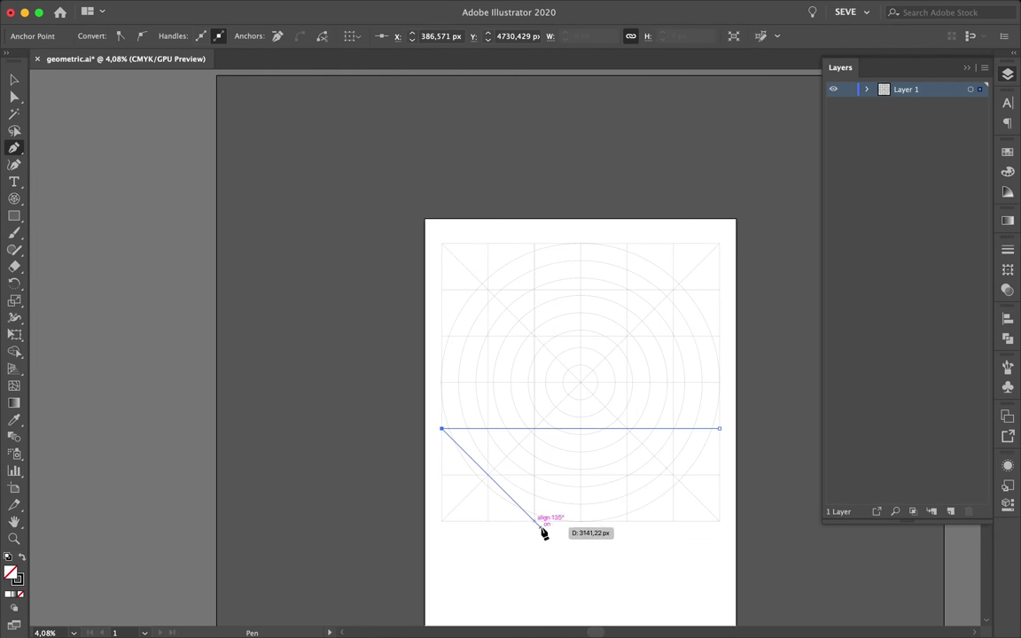
{"action": "left_click", "coordinate": [720, 336]}
{"action": "left_click", "coordinate": [626, 243]}
{"action": "left_click", "coordinate": [627, 522]}
{"action": "left_click", "coordinate": [443, 335]}
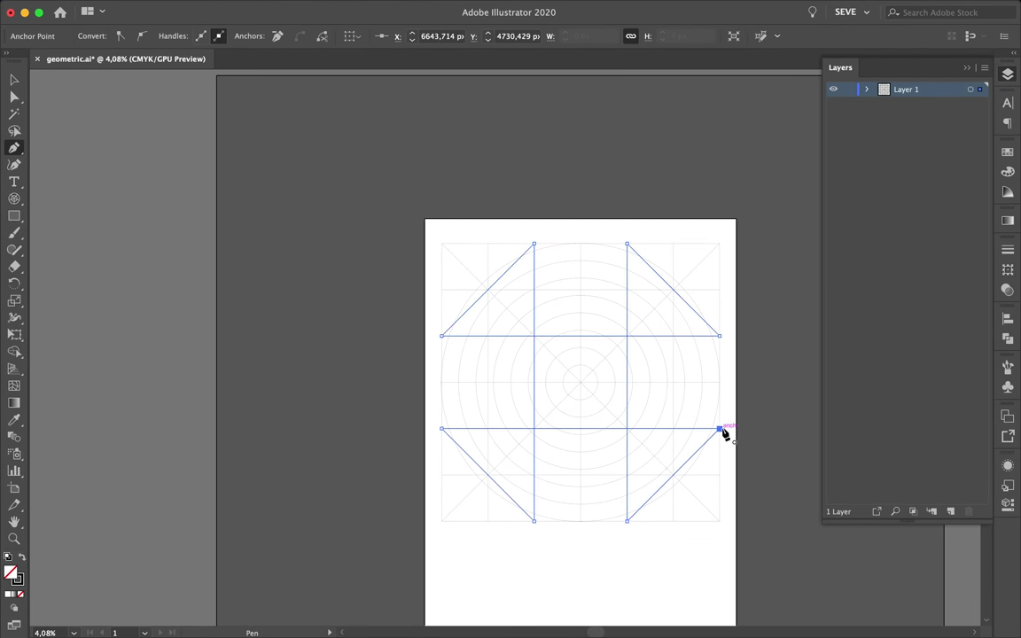
{"action": "left_click", "coordinate": [534, 521]}
{"action": "scroll", "coordinate": [627, 336], "scroll_direction": "up", "scroll_amount": 5}
{"action": "left_click", "coordinate": [627, 337]}
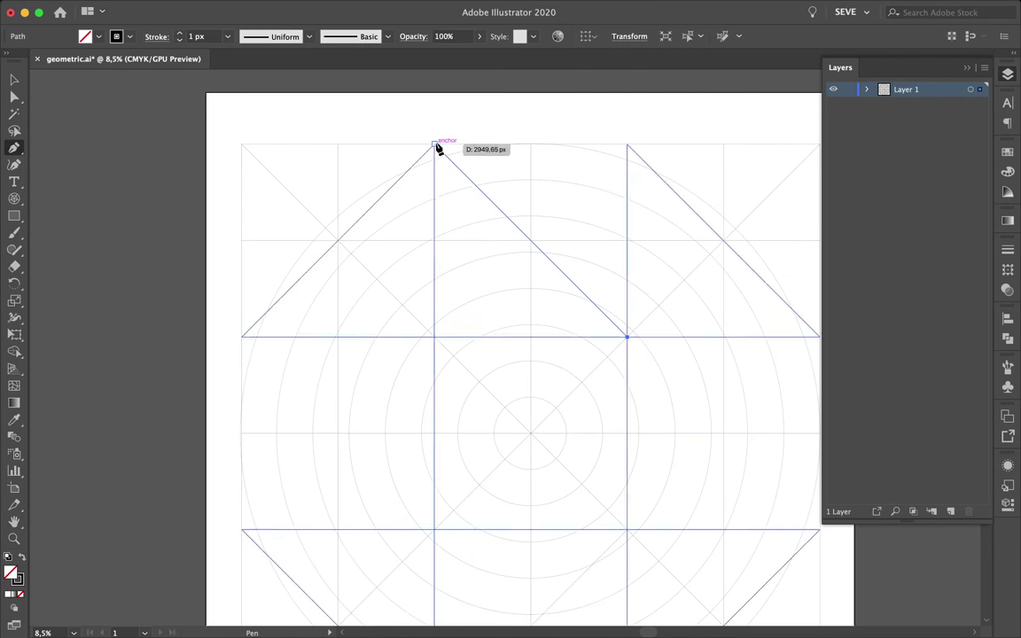
{"action": "left_click", "coordinate": [434, 144]}
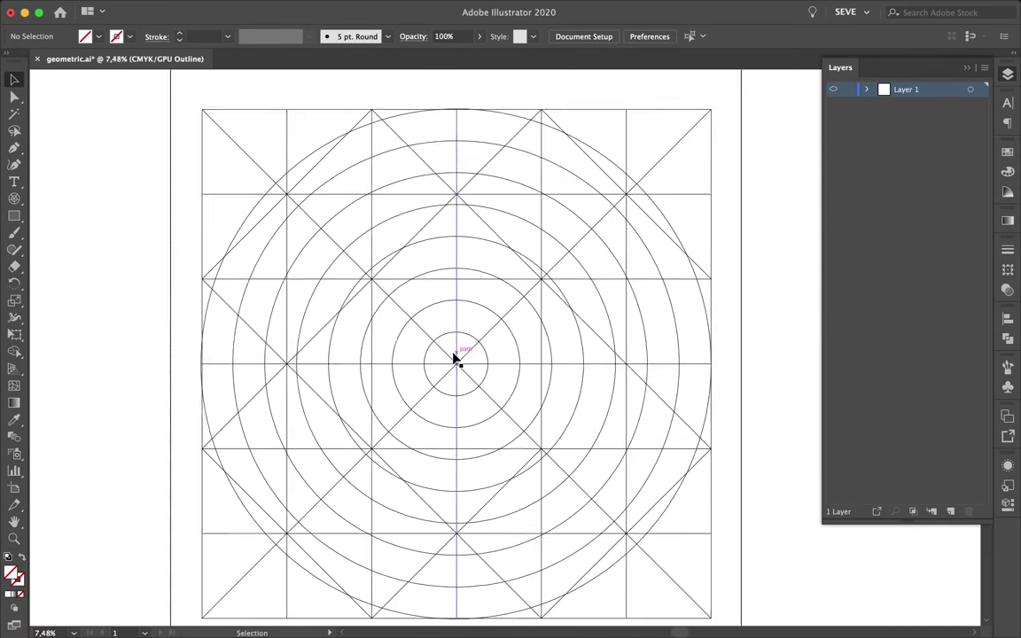
Step: With Shape Builder on all artwork, delete the top-right, right-edge and corner-cell arc regions
{"action": "left_click_drag", "start_coordinate": [14, 352], "coordinate": [73, 372]}
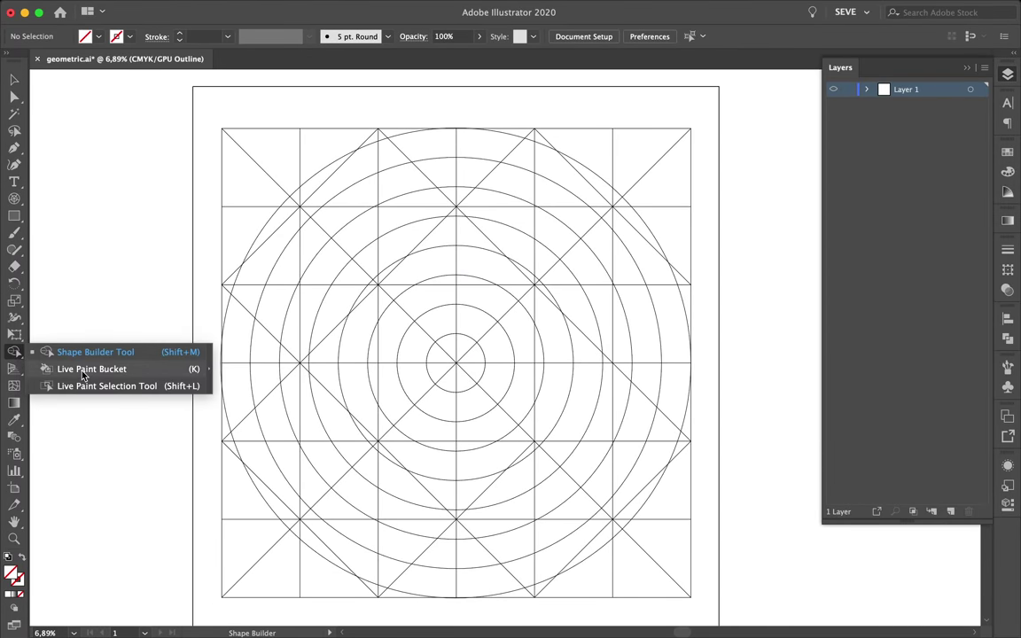
{"action": "left_click", "coordinate": [94, 352]}
{"action": "key", "text": "super+a"}
{"action": "scroll", "coordinate": [547, 360], "scroll_direction": "down", "scroll_amount": 2}
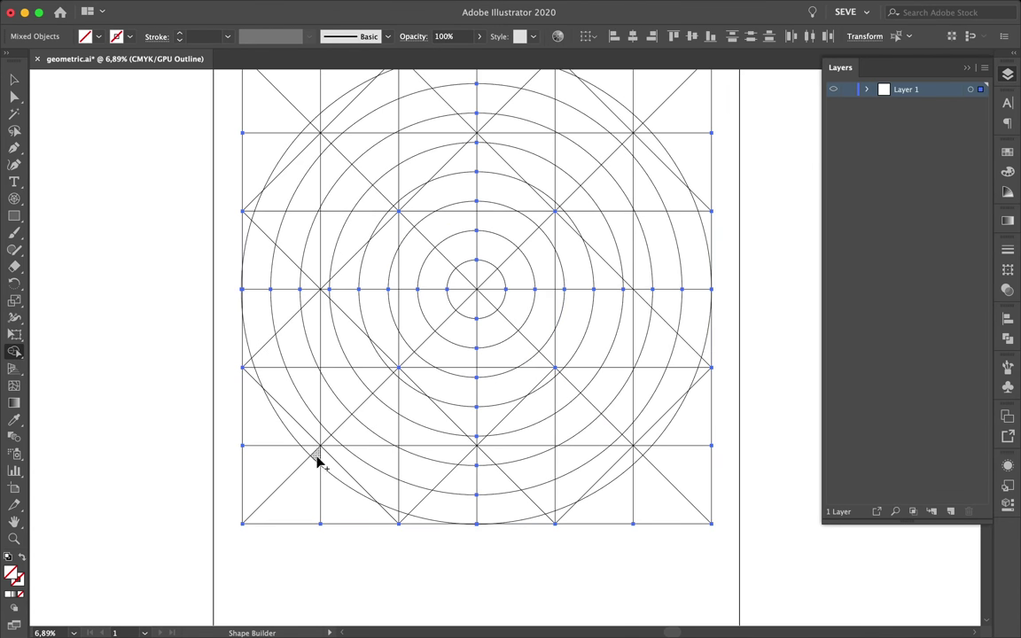
{"action": "scroll", "coordinate": [288, 461], "scroll_direction": "down", "scroll_amount": 2}
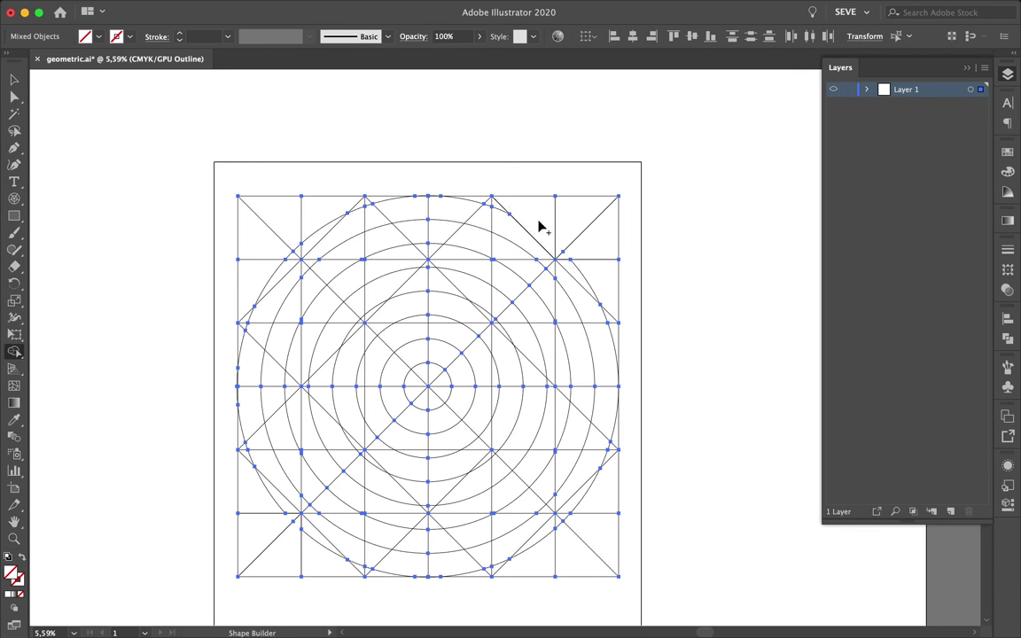
{"action": "left_click", "coordinate": [579, 291], "text": "alt"}
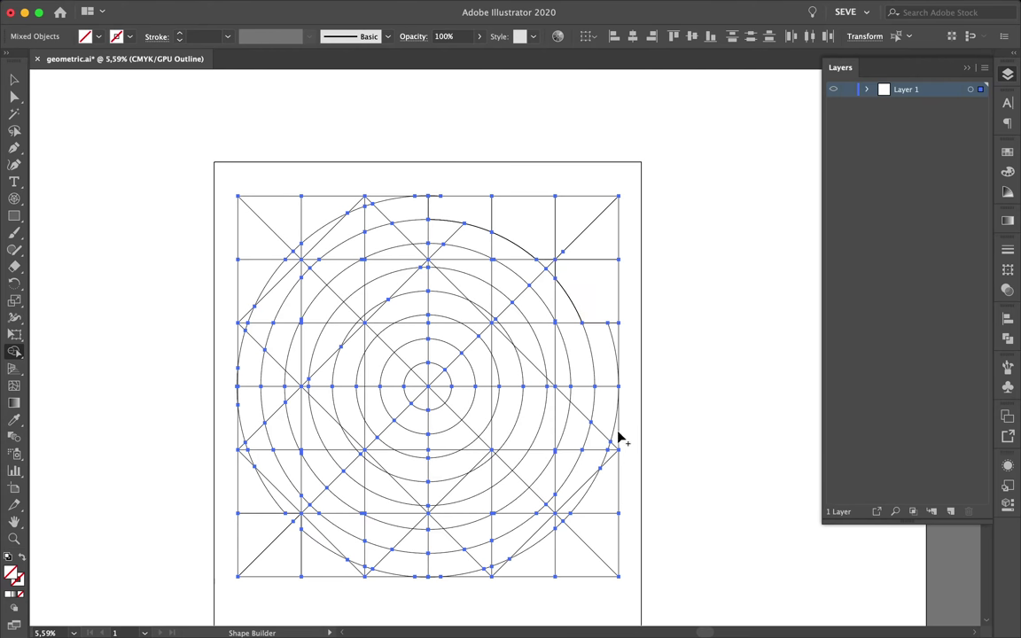
{"action": "left_click", "coordinate": [608, 450], "text": "alt"}
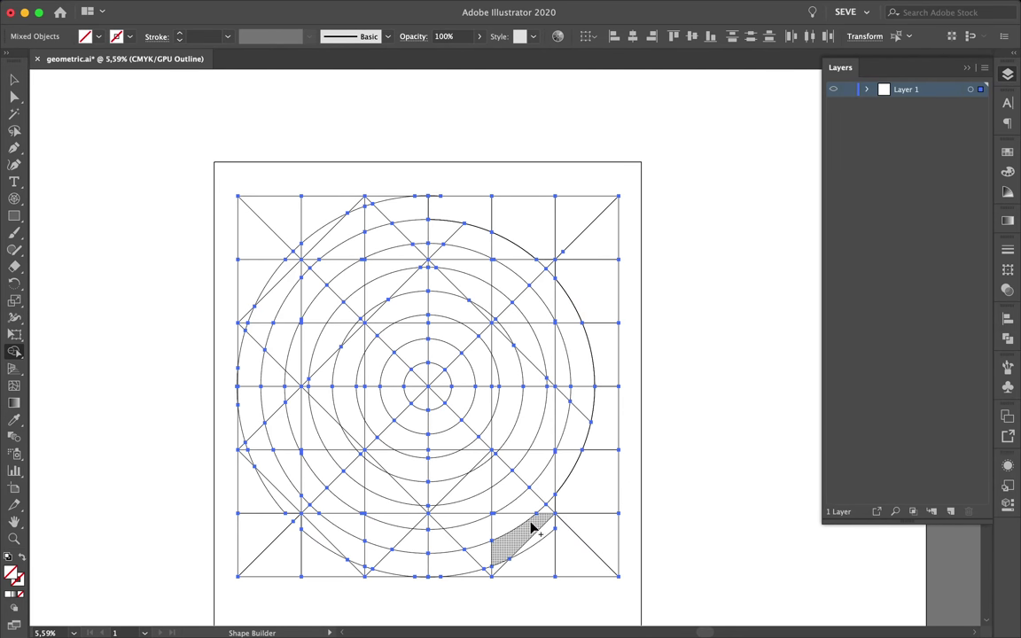
{"action": "left_click", "coordinate": [527, 565], "text": "alt"}
{"action": "left_click", "coordinate": [335, 545], "text": "alt"}
{"action": "left_click", "coordinate": [334, 227], "text": "alt"}
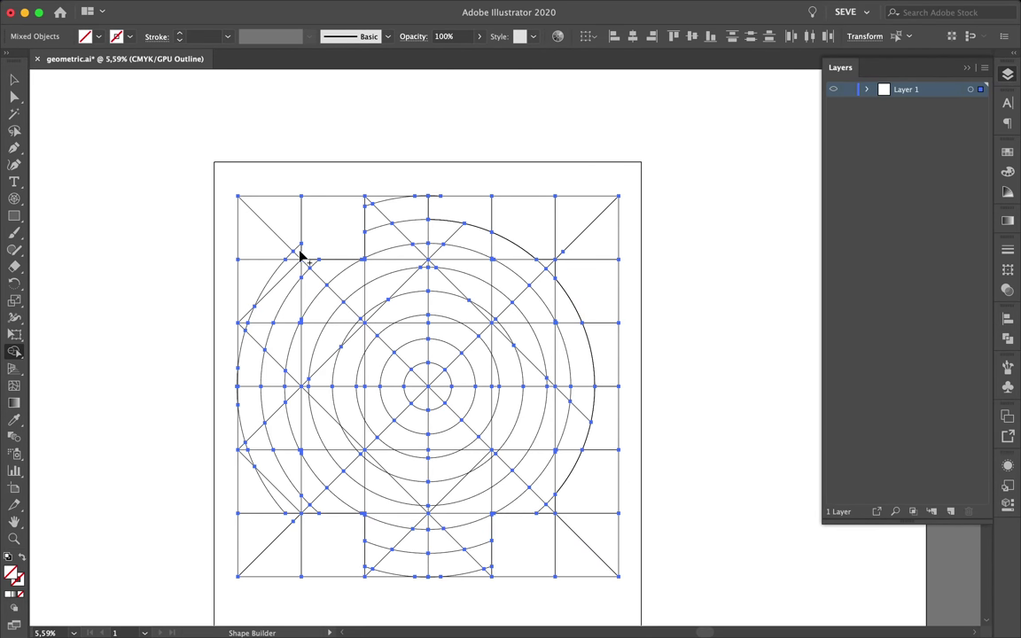
Step: Remove the upper-left, top-middle, right-side and centre-wedge regions plus the short left diagonal
{"action": "left_click", "coordinate": [252, 333], "text": "alt"}
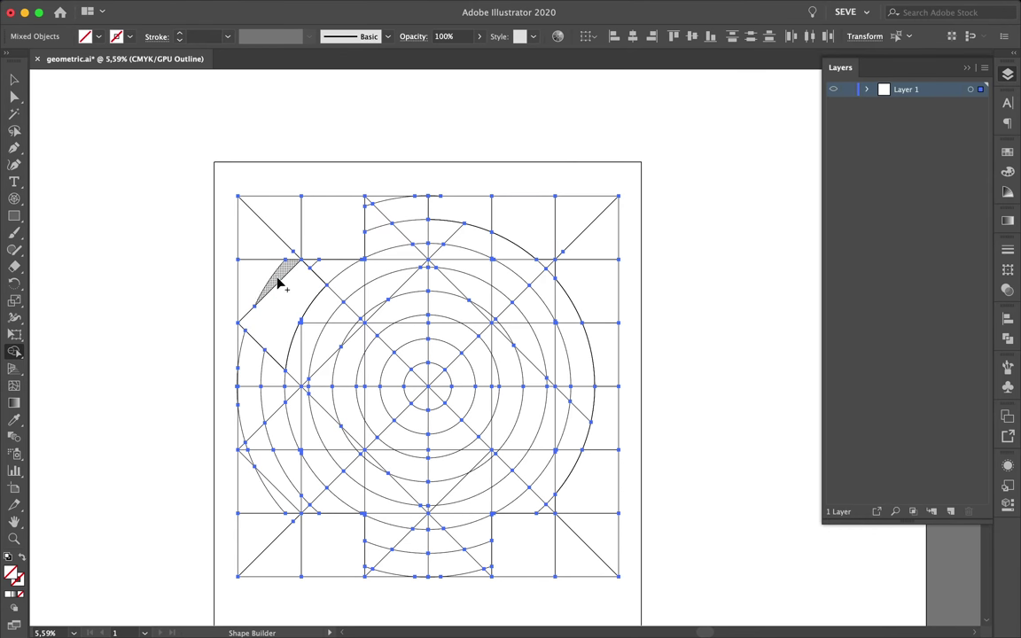
{"action": "left_click", "coordinate": [302, 362], "text": "alt"}
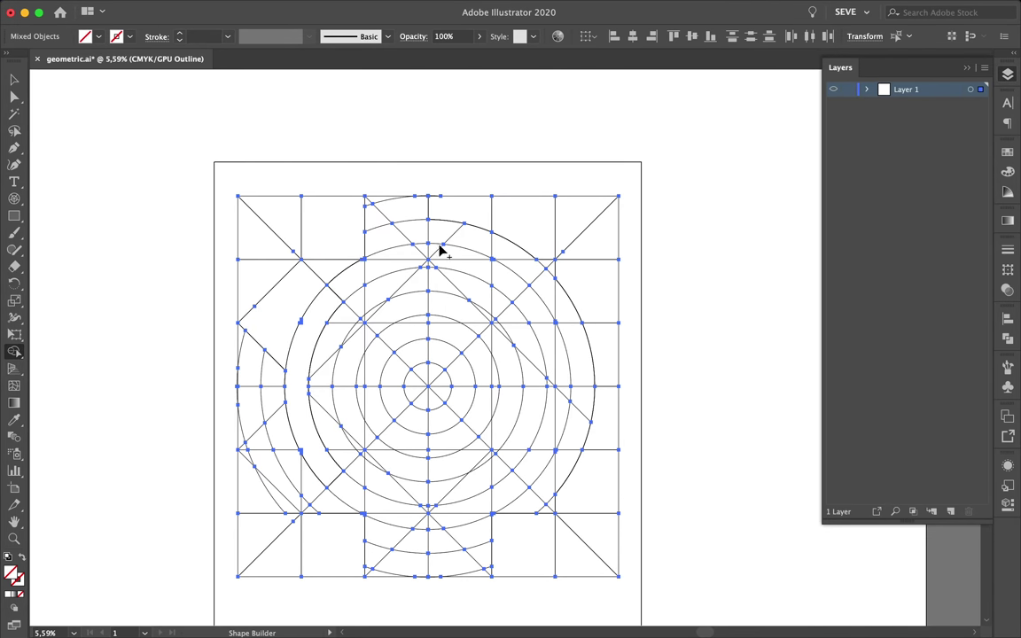
{"action": "left_click", "coordinate": [385, 208], "text": "alt"}
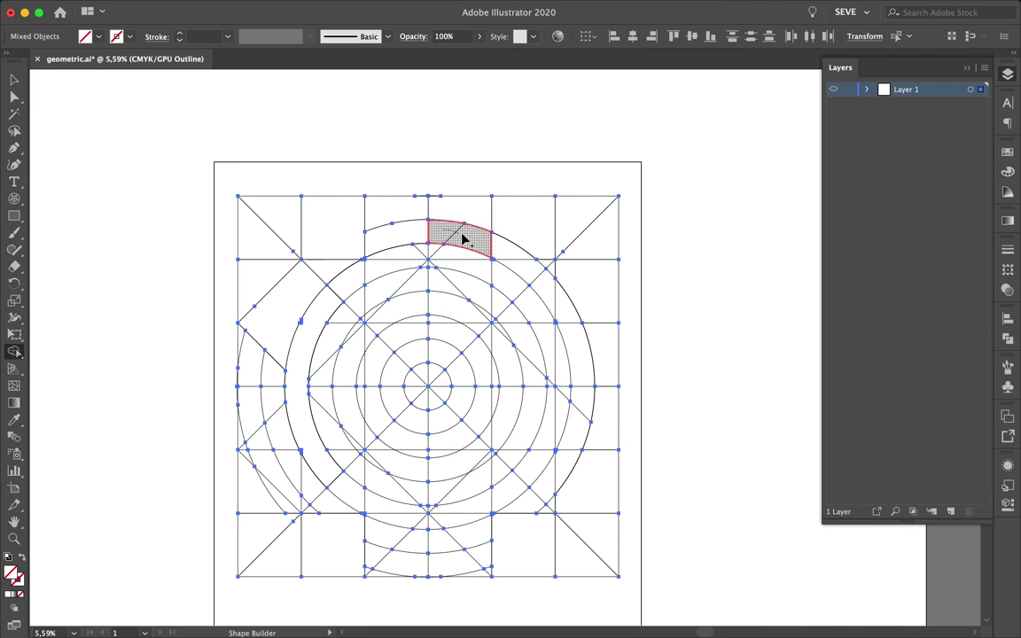
{"action": "left_click", "coordinate": [577, 353], "text": "alt"}
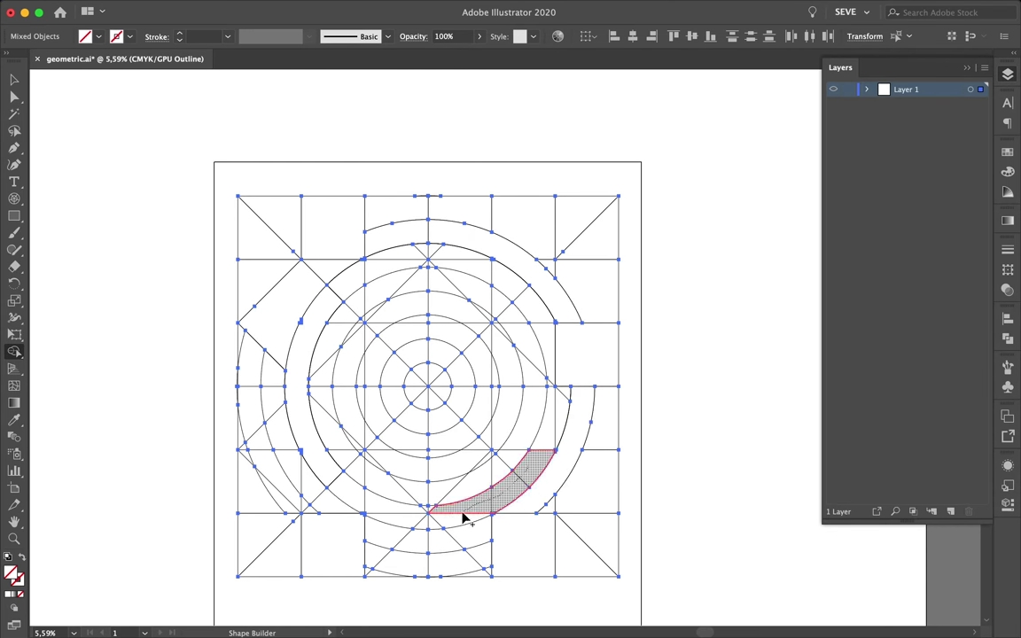
{"action": "left_click", "coordinate": [374, 433], "text": "alt"}
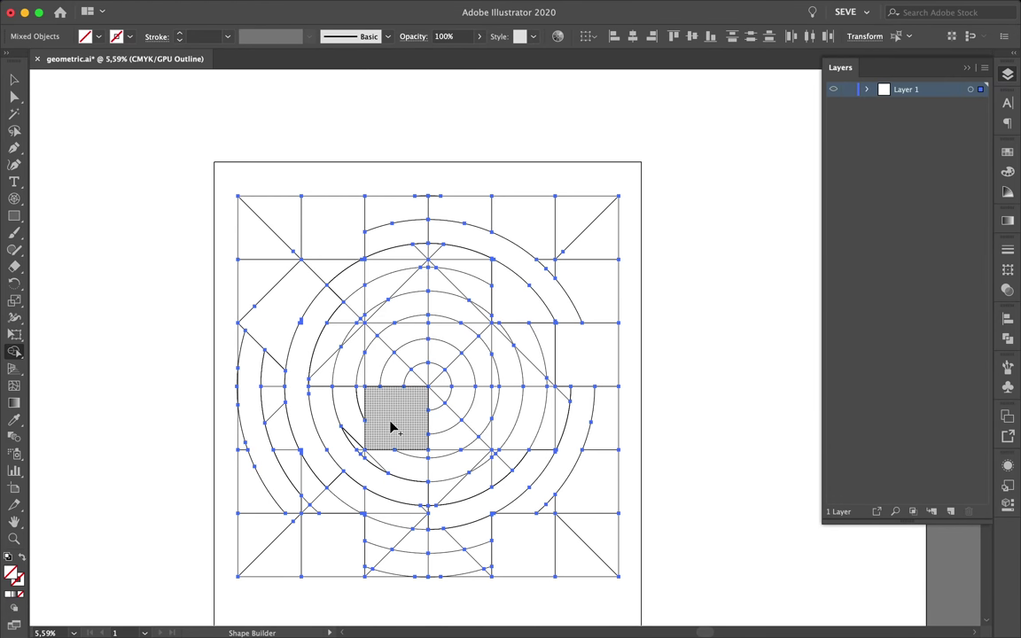
{"action": "left_click", "coordinate": [390, 366], "text": "alt"}
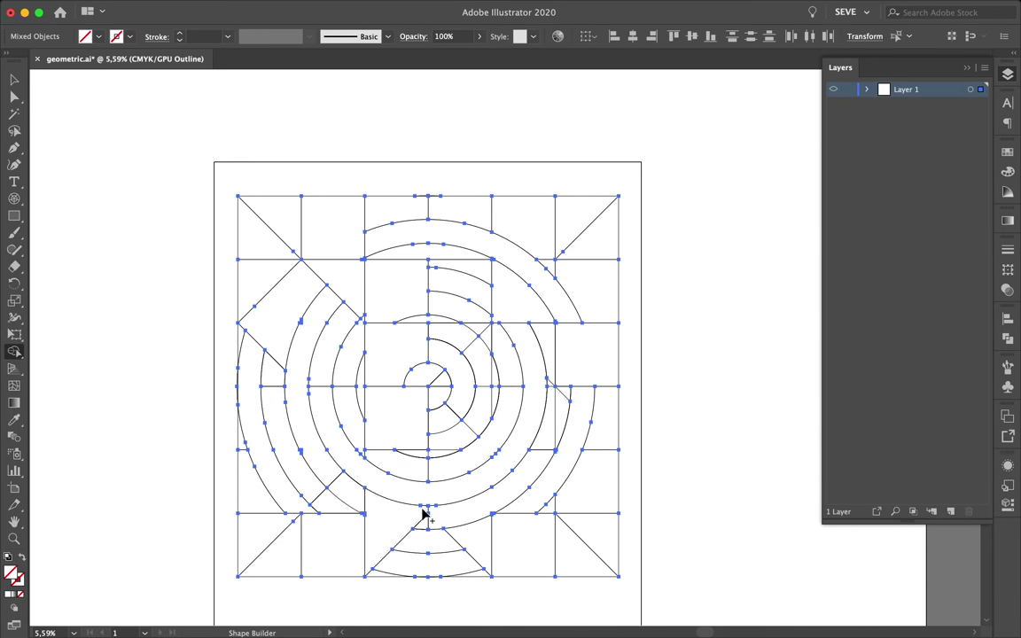
{"action": "scroll", "coordinate": [446, 284], "scroll_direction": "up", "scroll_amount": 3}
Step: Fit the artboard in colour preview and fill all the artwork blue
{"action": "key", "text": "super+0"}
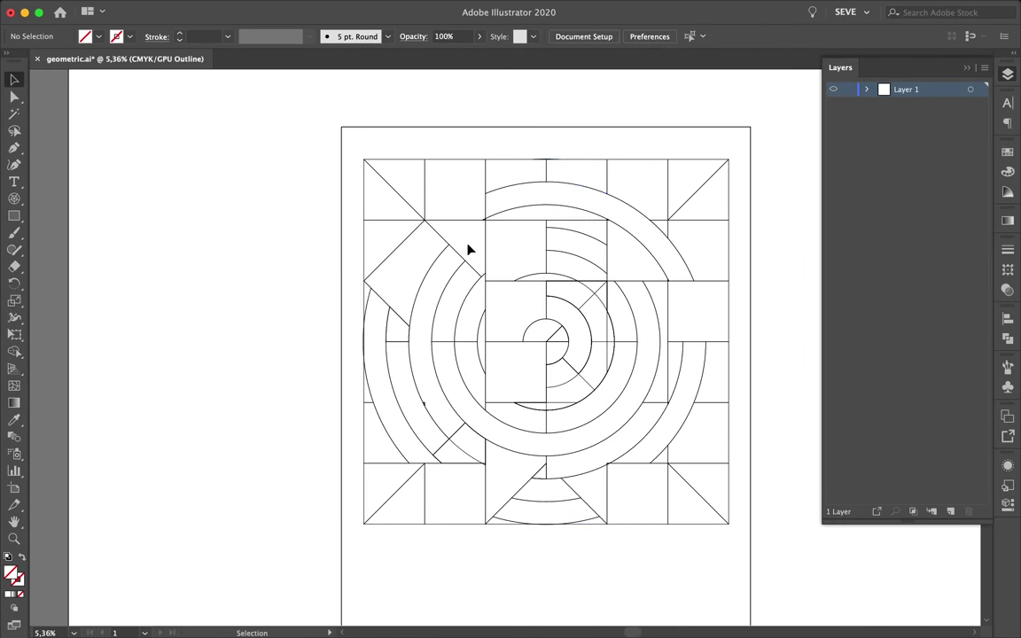
{"action": "key", "text": "super+y"}
{"action": "key", "text": "super+a"}
{"action": "key", "text": "g"}
{"action": "left_click", "coordinate": [759, 291]}
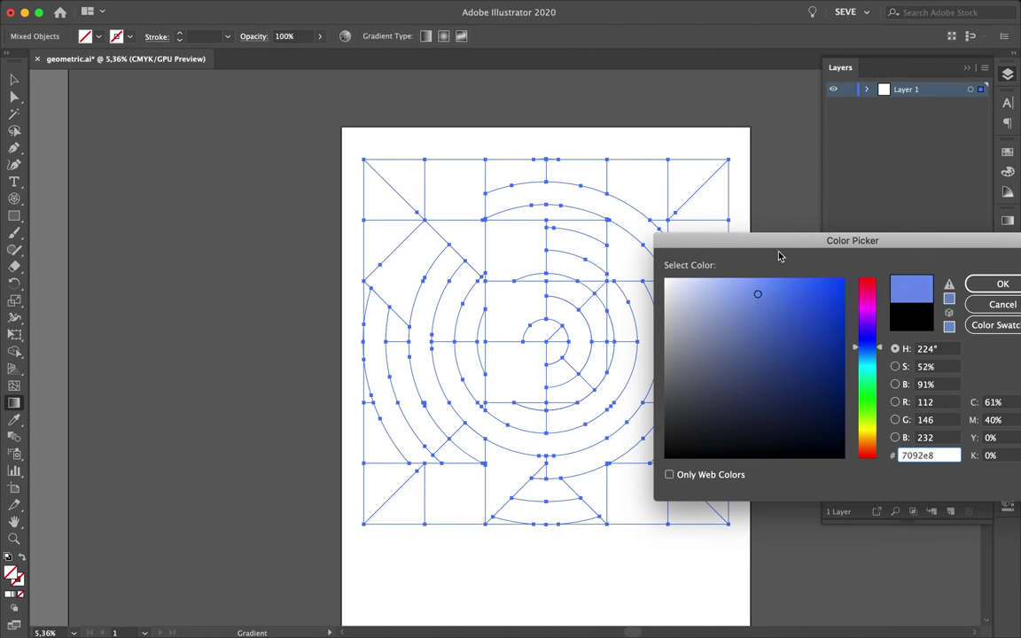
{"action": "key", "text": "Return"}
Step: Paint the inner right arc, right square, top-right quadrant and top-centre square light blue
{"action": "left_click_drag", "start_coordinate": [14, 352], "coordinate": [62, 351]}
{"action": "double_click", "coordinate": [11, 574]}
{"action": "left_click", "coordinate": [212, 332]}
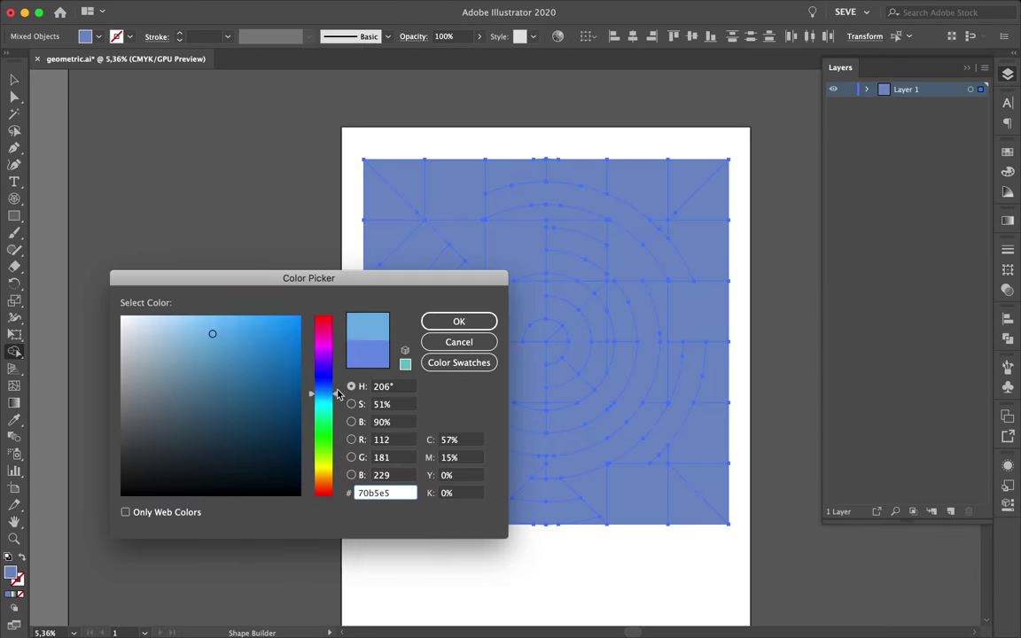
{"action": "key", "text": "Return"}
{"action": "left_click", "coordinate": [457, 306]}
{"action": "left_click", "coordinate": [610, 330]}
{"action": "left_click", "coordinate": [694, 319]}
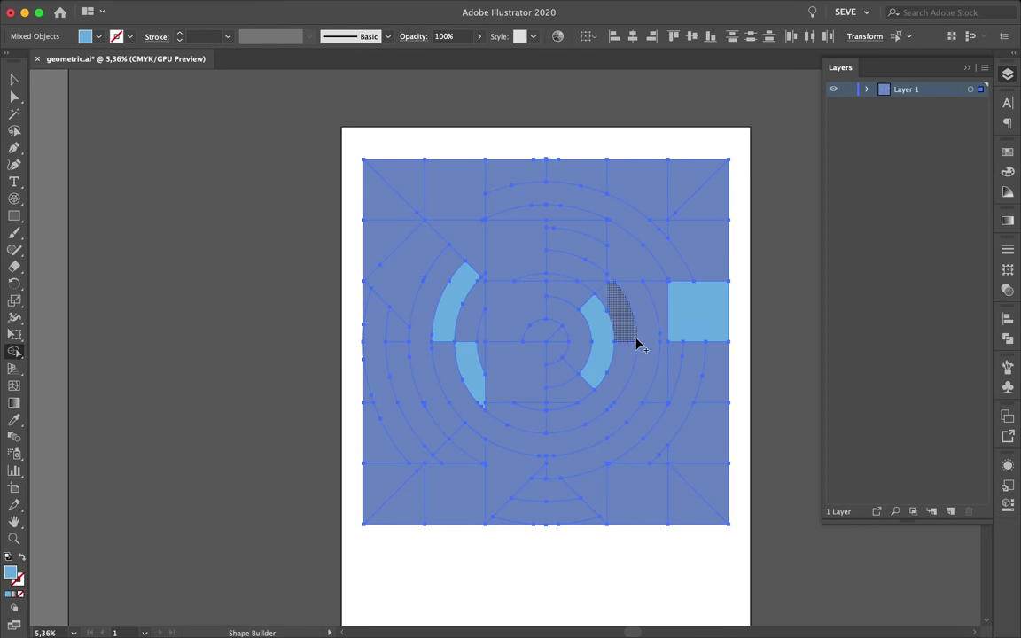
{"action": "left_click", "coordinate": [634, 257]}
{"action": "left_click", "coordinate": [528, 253]}
Step: Paint the corner and bottom triangles, right squares and left diagonal band light blue
{"action": "left_click", "coordinate": [390, 182]}
{"action": "left_click", "coordinate": [391, 501]}
{"action": "left_click", "coordinate": [457, 453]}
{"action": "left_click", "coordinate": [519, 486]}
{"action": "left_click", "coordinate": [580, 492]}
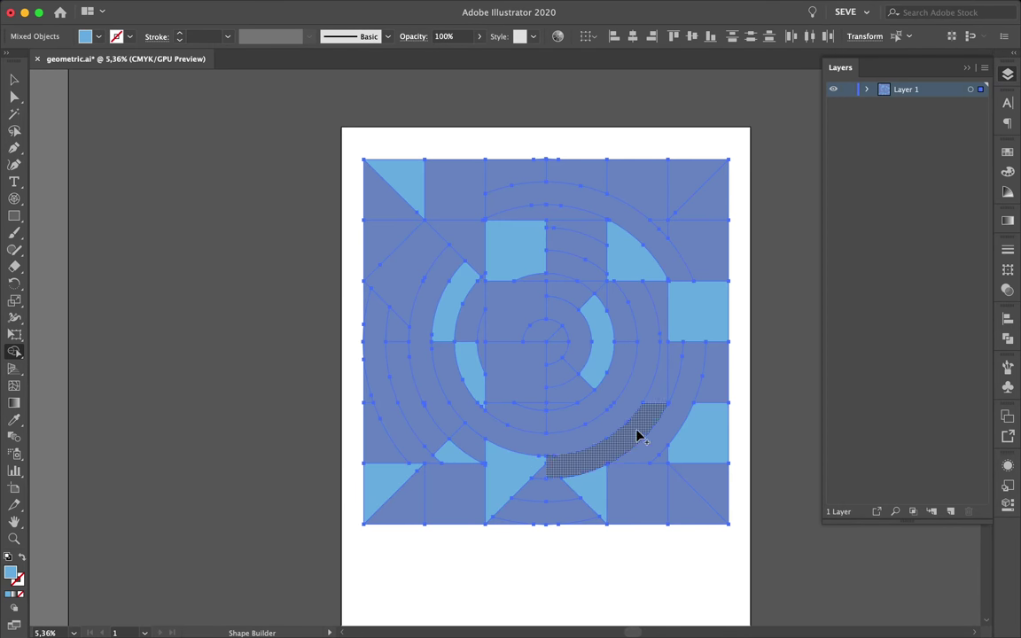
{"action": "left_click_drag", "start_coordinate": [549, 466], "coordinate": [604, 406]}
{"action": "left_click", "coordinate": [700, 435]}
{"action": "left_click", "coordinate": [694, 253]}
{"action": "left_click", "coordinate": [381, 293]}
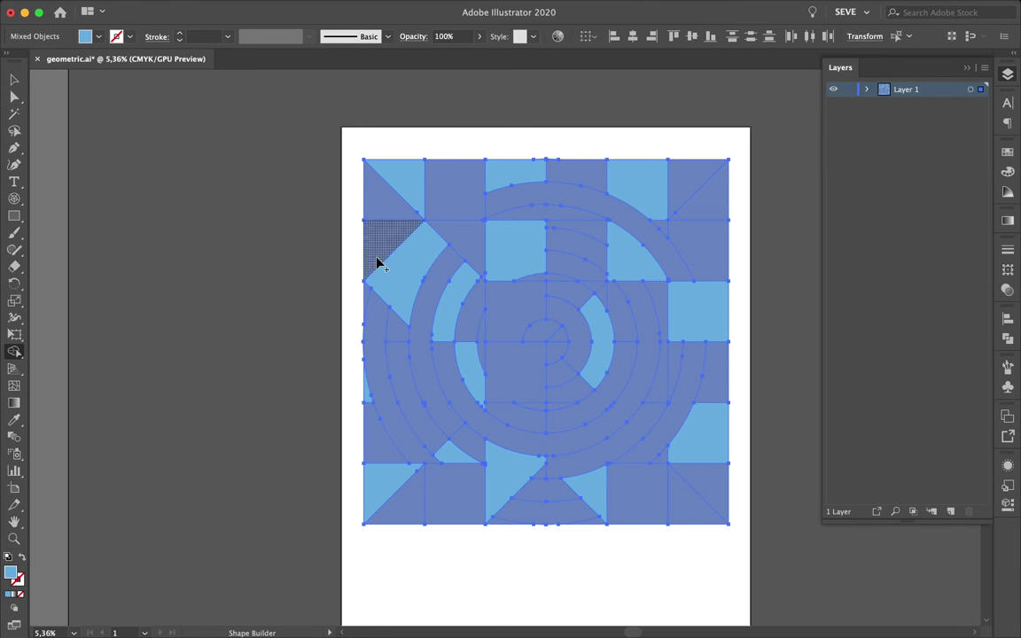
Step: Fill the top-right triangle, bottom-right square, bottom arc, inner arc and top squares yellow
{"action": "double_click", "coordinate": [10, 572]}
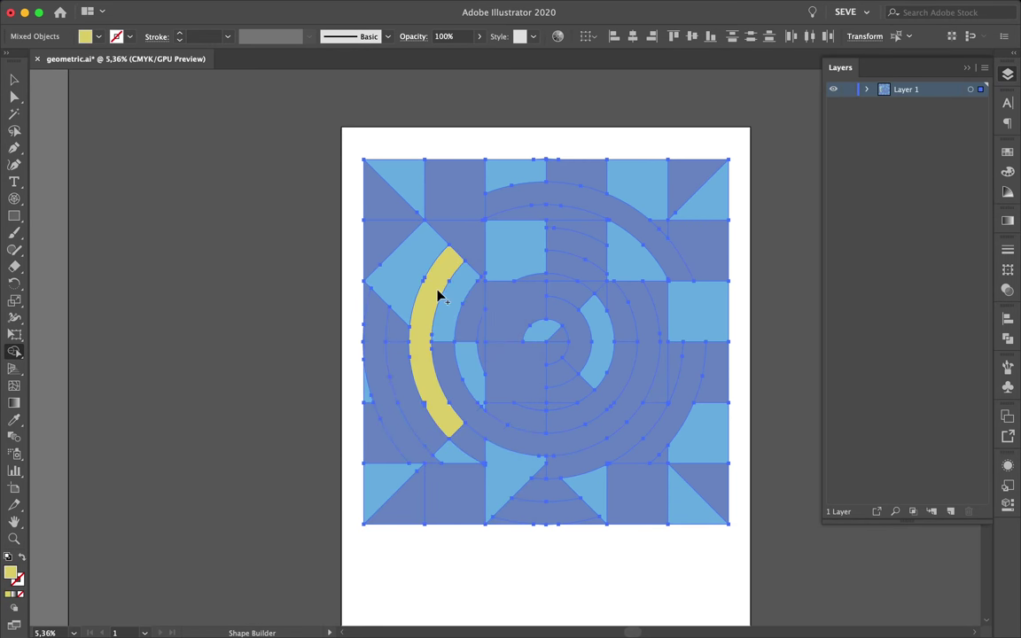
{"action": "left_click", "coordinate": [701, 182]}
{"action": "left_click", "coordinate": [637, 493]}
{"action": "left_click", "coordinate": [545, 512]}
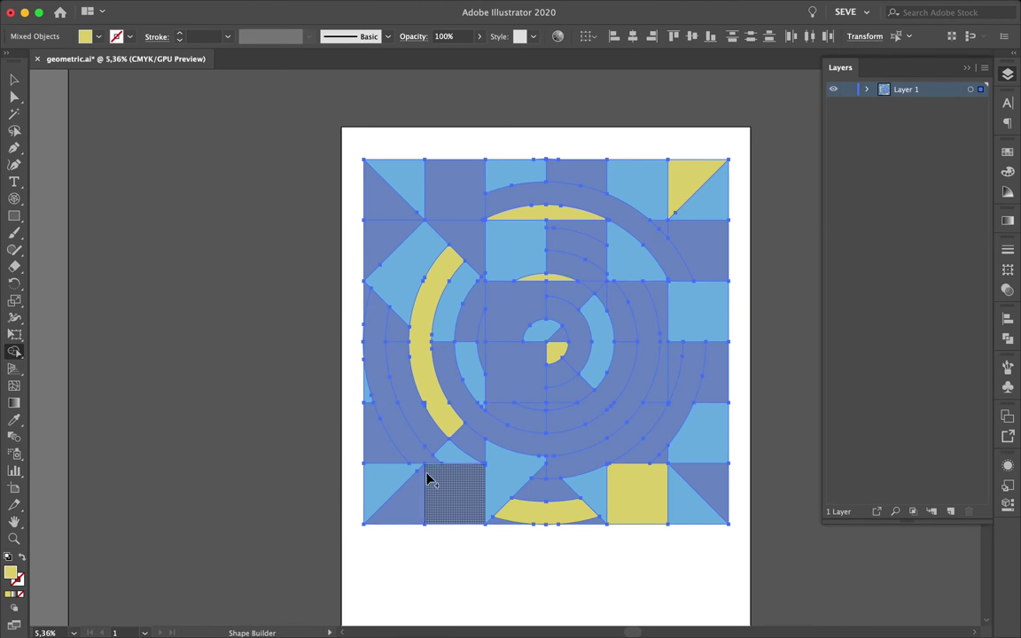
{"action": "left_click", "coordinate": [390, 248]}
{"action": "left_click", "coordinate": [576, 175]}
{"action": "left_click", "coordinate": [612, 381]}
{"action": "left_click", "coordinate": [455, 188]}
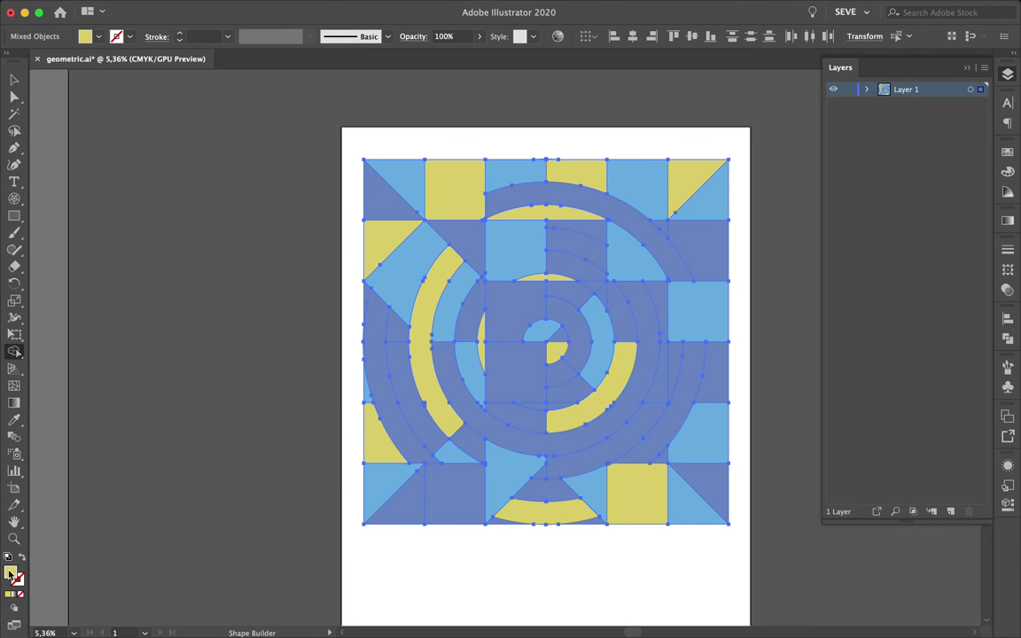
Step: Fill the square left of centre and the right arc purple
{"action": "double_click", "coordinate": [11, 572]}
{"action": "left_click", "coordinate": [459, 319]}
{"action": "left_click", "coordinate": [514, 373]}
{"action": "left_click", "coordinate": [644, 437]}
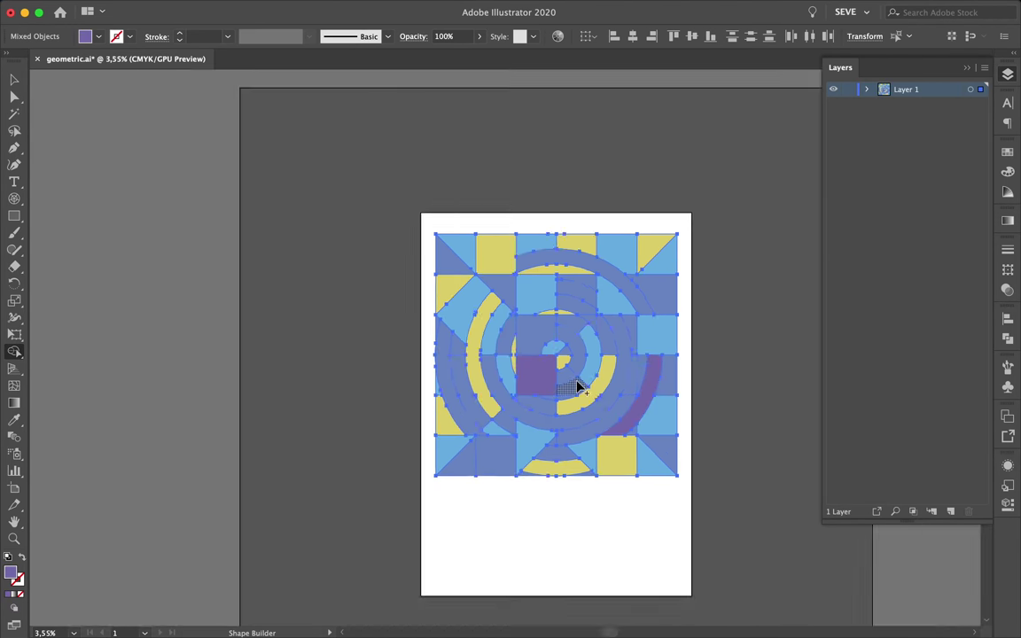
Step: Make the artwork a Live Paint group and paint the lower-right arc band and another region yellow
{"action": "key", "text": "v"}
{"action": "left_click", "coordinate": [750, 497]}
{"action": "key", "text": "ctrl+a"}
{"action": "key", "text": "k"}
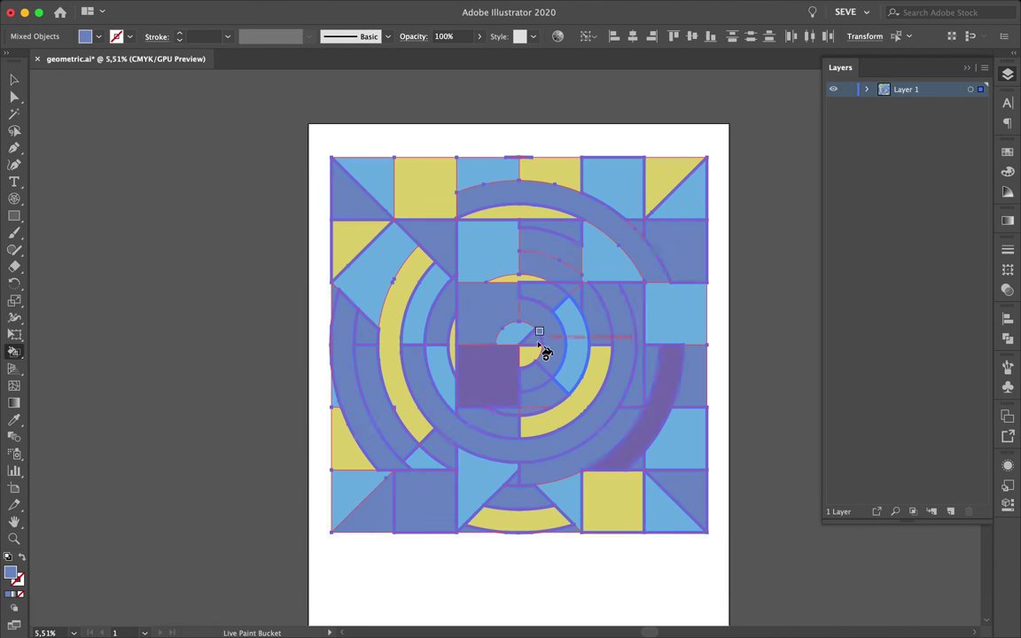
{"action": "left_click", "coordinate": [543, 341]}
{"action": "double_click", "coordinate": [10, 572]}
{"action": "left_click", "coordinate": [219, 379]}
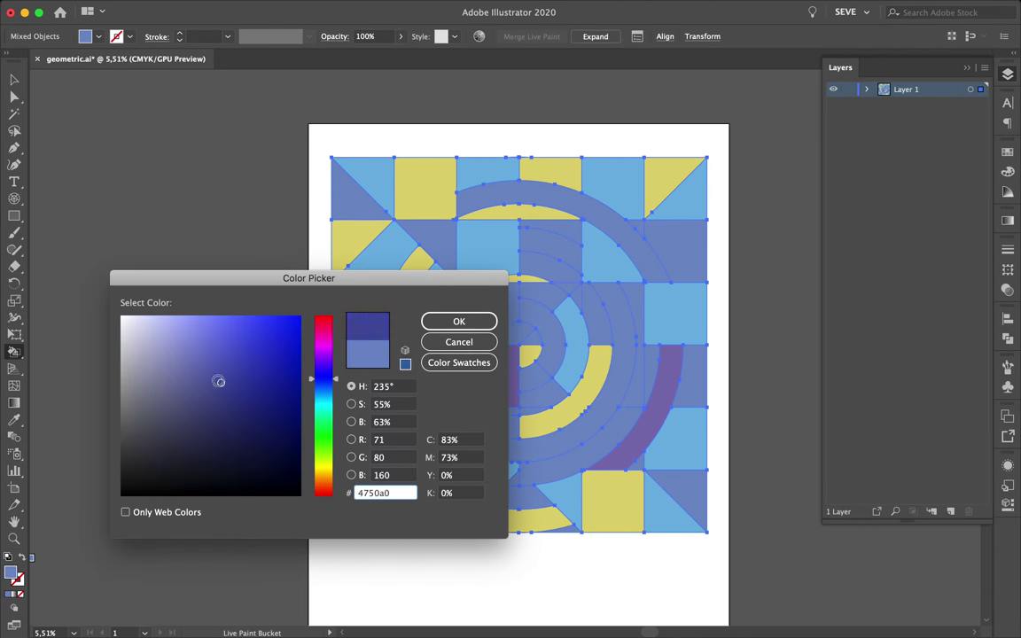
{"action": "mouse_move", "coordinate": [326, 389]}
{"action": "left_mouse_down"}
{"action": "mouse_move", "coordinate": [326, 409]}
{"action": "mouse_move", "coordinate": [327, 392]}
{"action": "left_mouse_up"}
{"action": "left_click", "coordinate": [170, 349]}
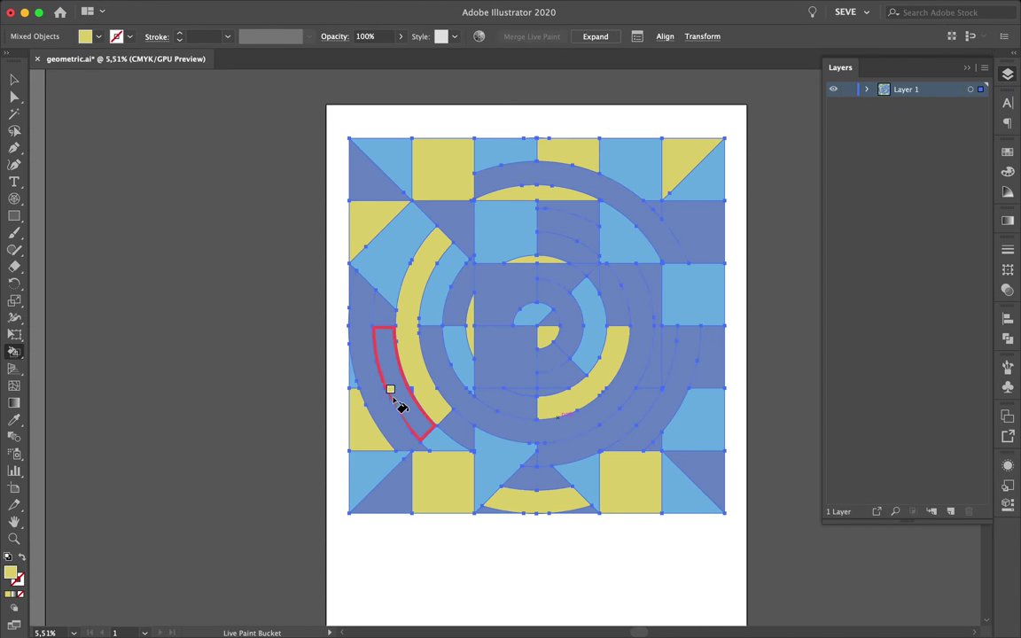
{"action": "left_click", "coordinate": [650, 412]}
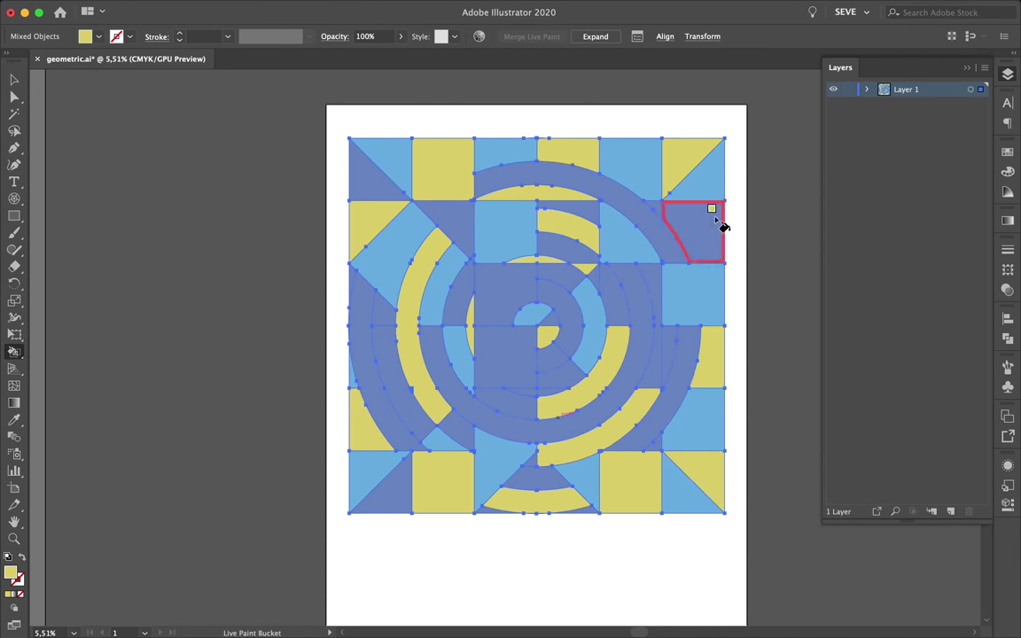
{"action": "left_click", "coordinate": [709, 229]}
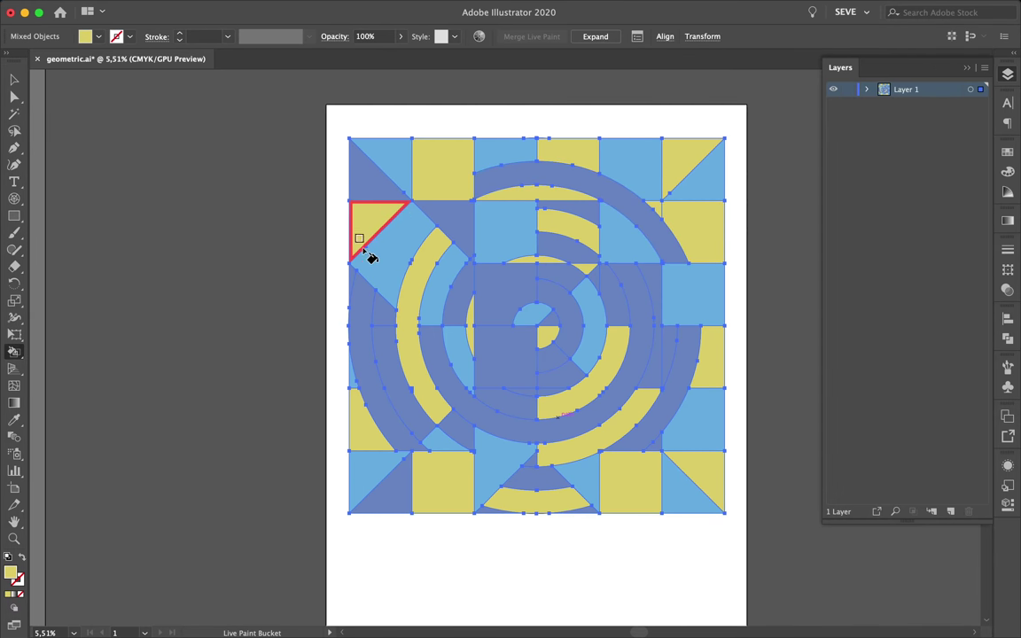
Step: Show the gradient panel, paint one more region, and toggle outline view to inspect the artwork
{"action": "key", "text": "shift+ctrl+F9"}
{"action": "key", "text": "ctrl+F9"}
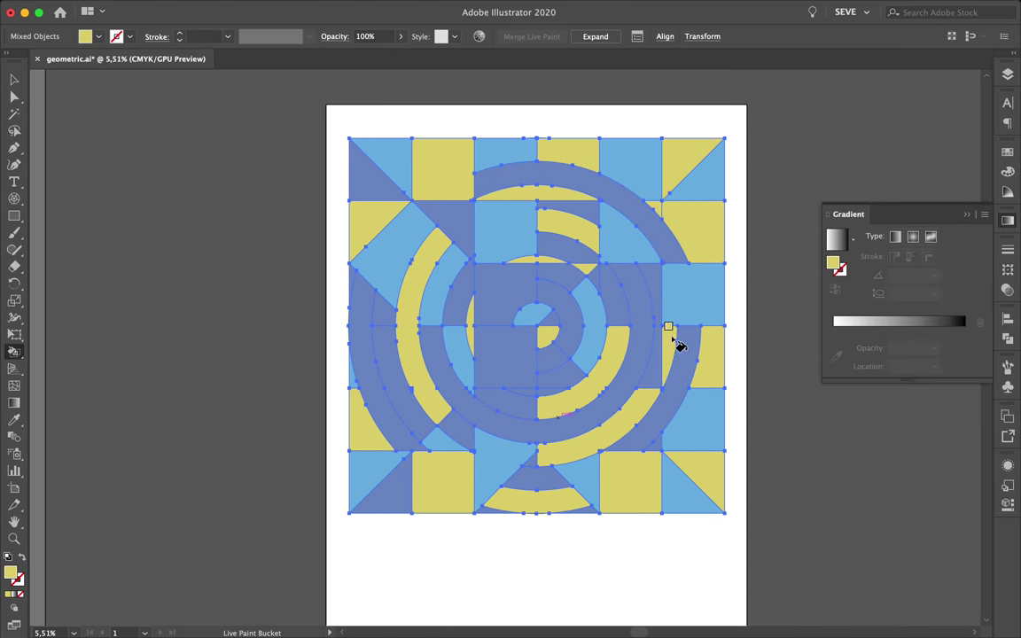
{"action": "scroll", "coordinate": [679, 346], "scroll_direction": "up", "scroll_amount": 5}
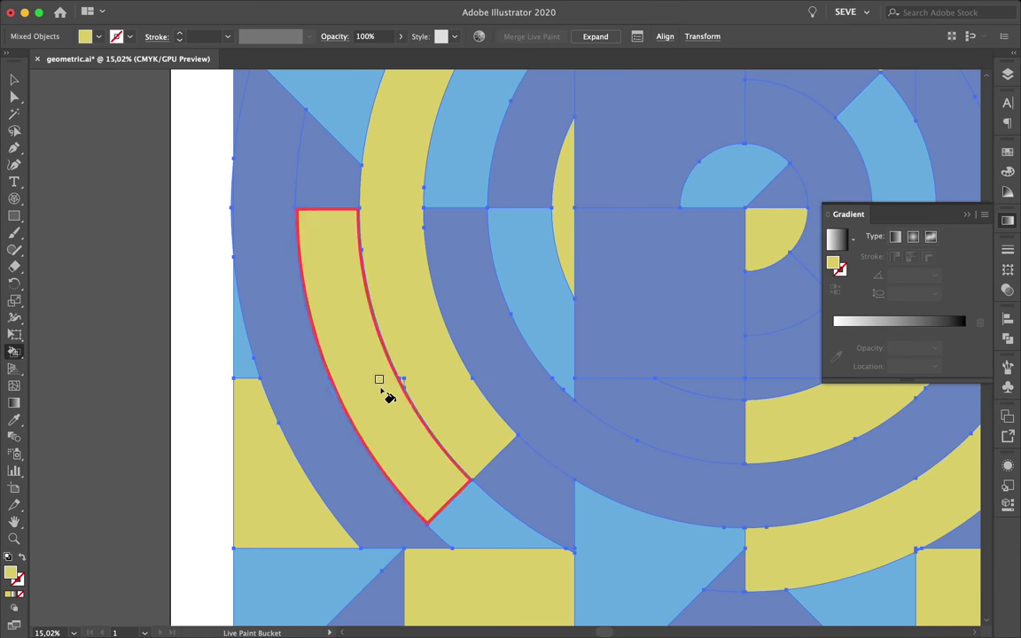
{"action": "scroll", "coordinate": [588, 347], "scroll_direction": "down", "scroll_amount": 5}
{"action": "key", "text": "v"}
{"action": "left_click", "coordinate": [786, 376]}
{"action": "key", "text": "i"}
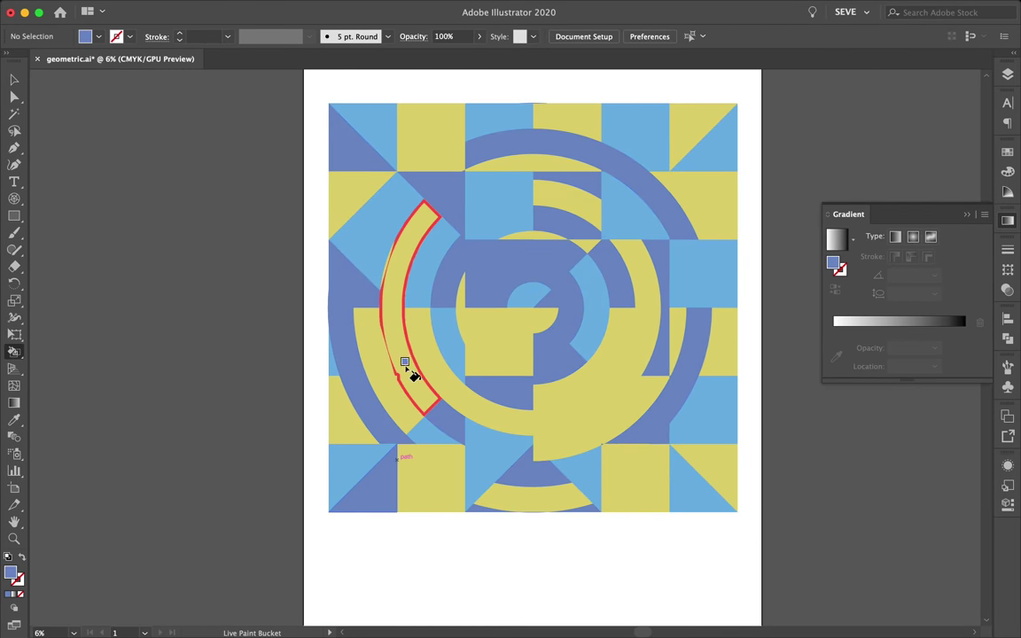
{"action": "scroll", "coordinate": [390, 381], "scroll_direction": "up", "scroll_amount": 5}
{"action": "key", "text": "ctrl+y"}
{"action": "key", "text": "v"}
{"action": "key", "text": "ctrl+a"}
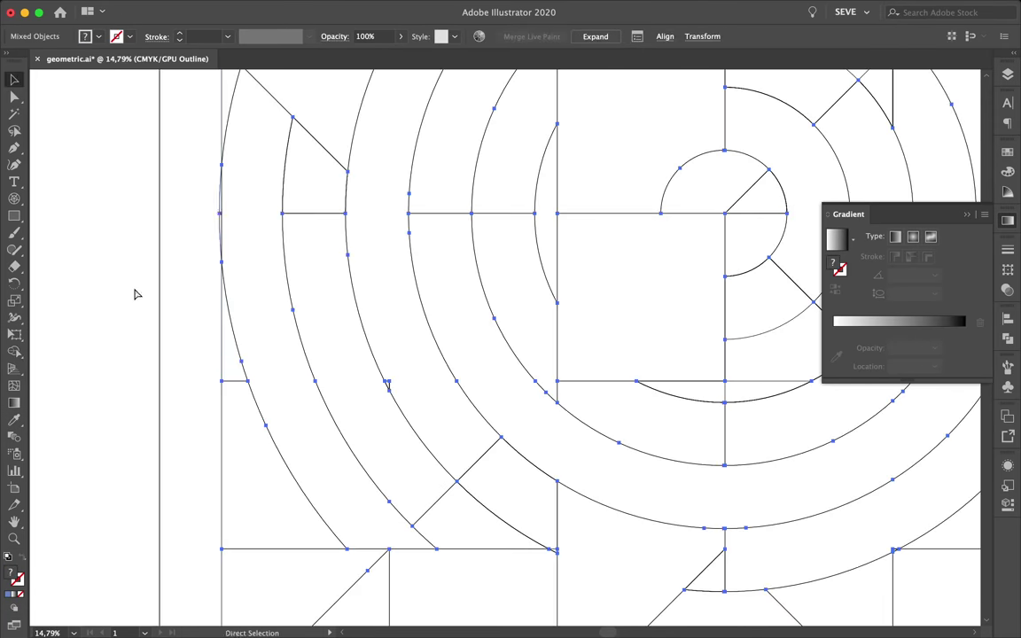
{"action": "scroll", "coordinate": [402, 412], "scroll_direction": "down", "scroll_amount": 5}
{"action": "key", "text": "ctrl+y"}
{"action": "key", "text": "v"}
{"action": "left_click", "coordinate": [308, 410]}
{"action": "scroll", "coordinate": [515, 346], "scroll_direction": "down", "scroll_amount": 1}
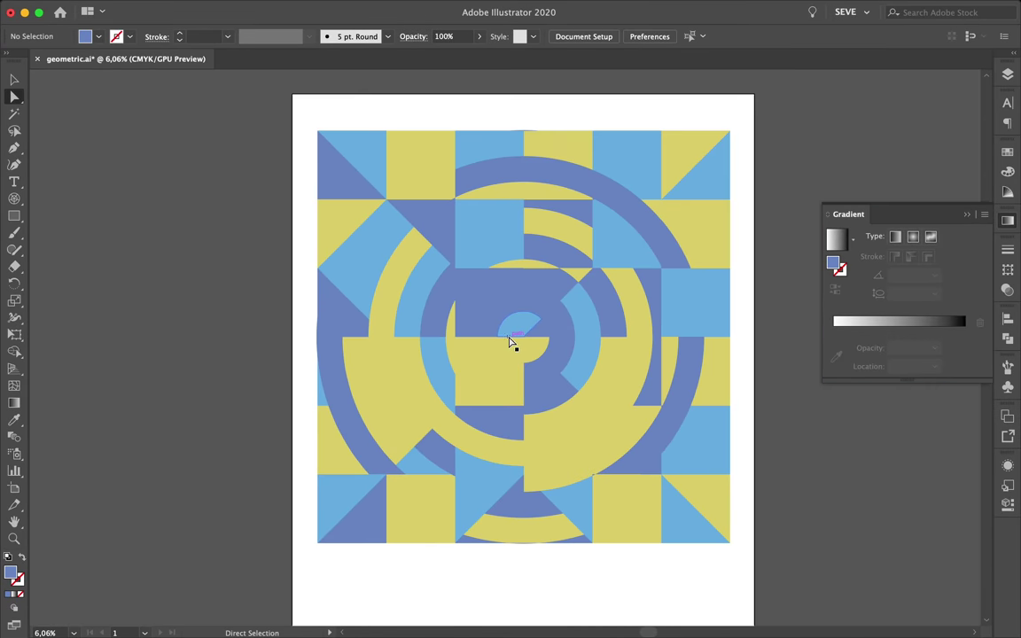
Step: Shrink the whole Live Paint artwork and move it beside the artboard
{"action": "key", "text": "ctrl+a"}
{"action": "key", "text": "k"}
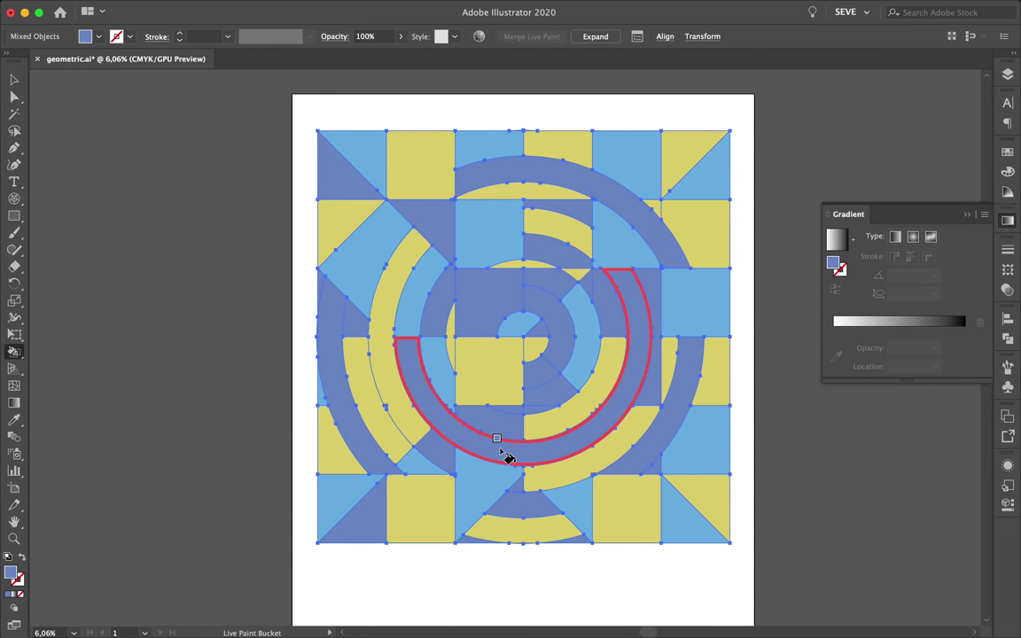
{"action": "key", "text": "ctrl+shift+a"}
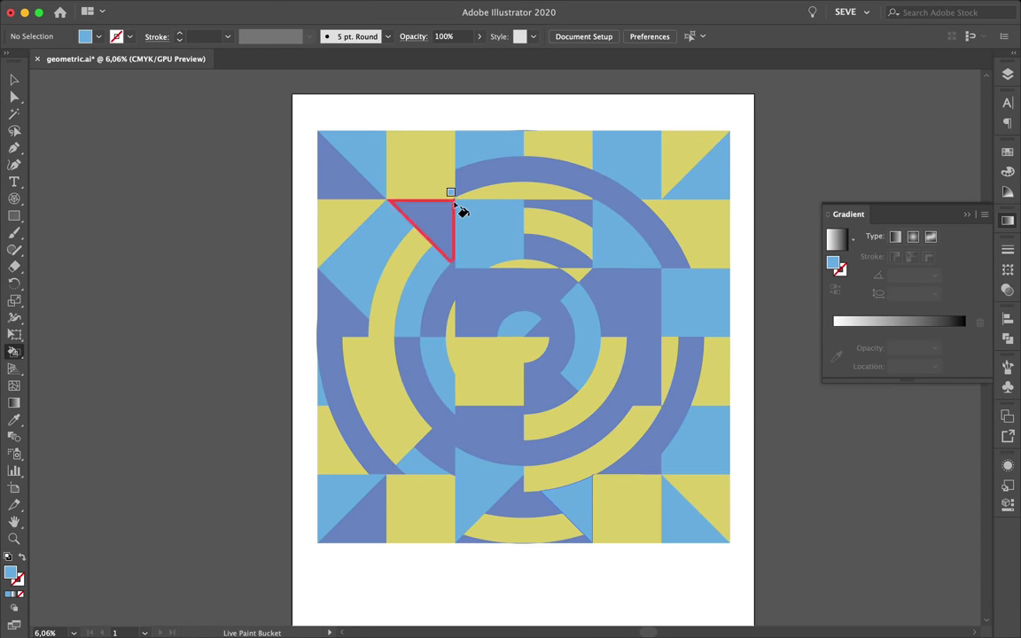
{"action": "scroll", "coordinate": [461, 211], "scroll_direction": "up", "scroll_amount": 5}
{"action": "scroll", "coordinate": [453, 207], "scroll_direction": "down", "scroll_amount": 4}
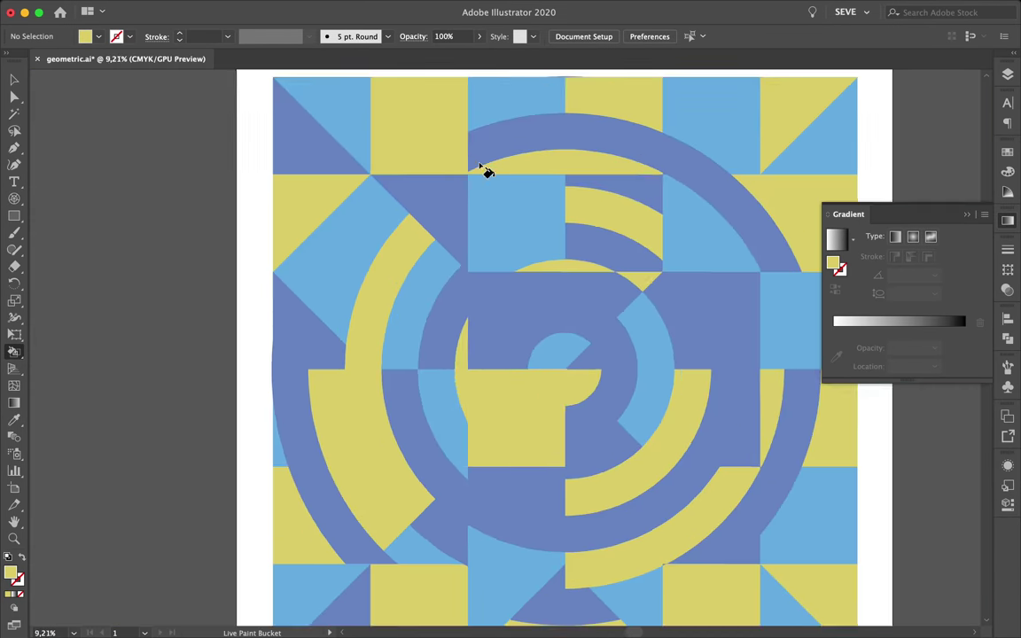
{"action": "key", "text": "v"}
{"action": "left_click", "coordinate": [452, 330]}
{"action": "left_click_drag", "start_coordinate": [342, 110], "coordinate": [210, 115]}
Step: Draw a 9×9 rectangular grid across the artboard
{"action": "left_click", "coordinate": [14, 199]}
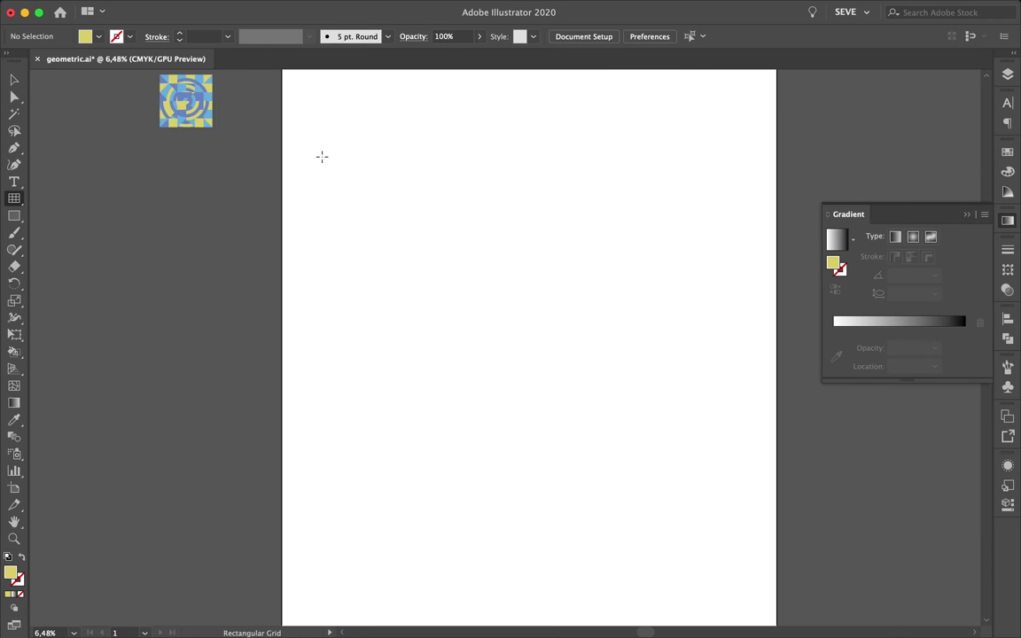
{"action": "left_click_drag", "start_coordinate": [306, 111], "coordinate": [715, 560]}
{"action": "key", "text": "Right"}
{"action": "key", "text": "Right"}
{"action": "key", "text": "Right"}
{"action": "key", "text": "Up"}
{"action": "key", "text": "Up"}
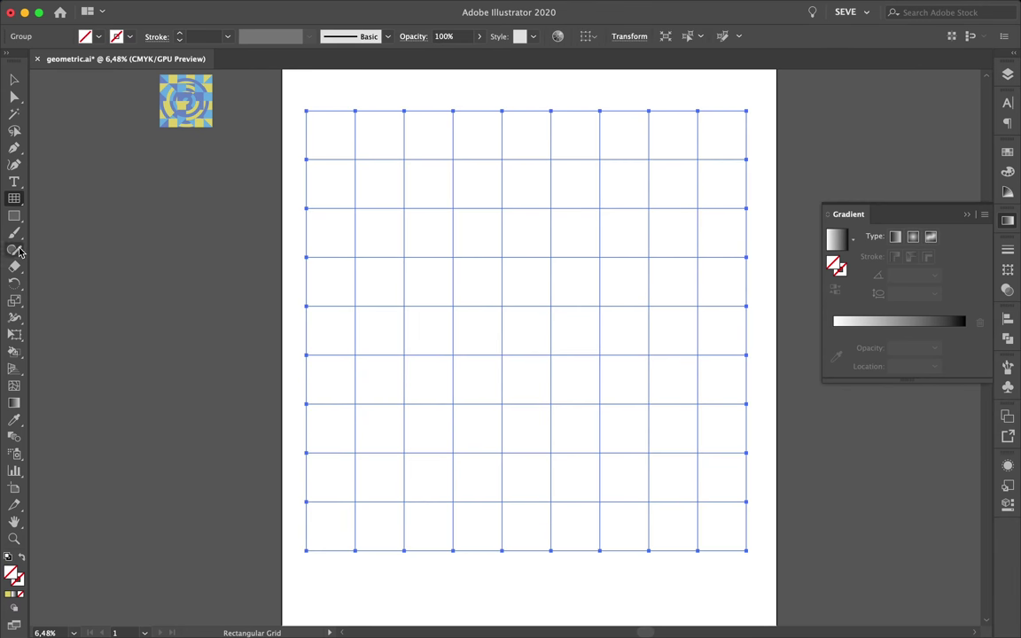
Step: Rotate a copy of the grid 45° and move it over the square grid in Outline view
{"action": "key", "text": "v"}
{"action": "left_click_drag", "start_coordinate": [342, 80], "coordinate": [492, 289]}
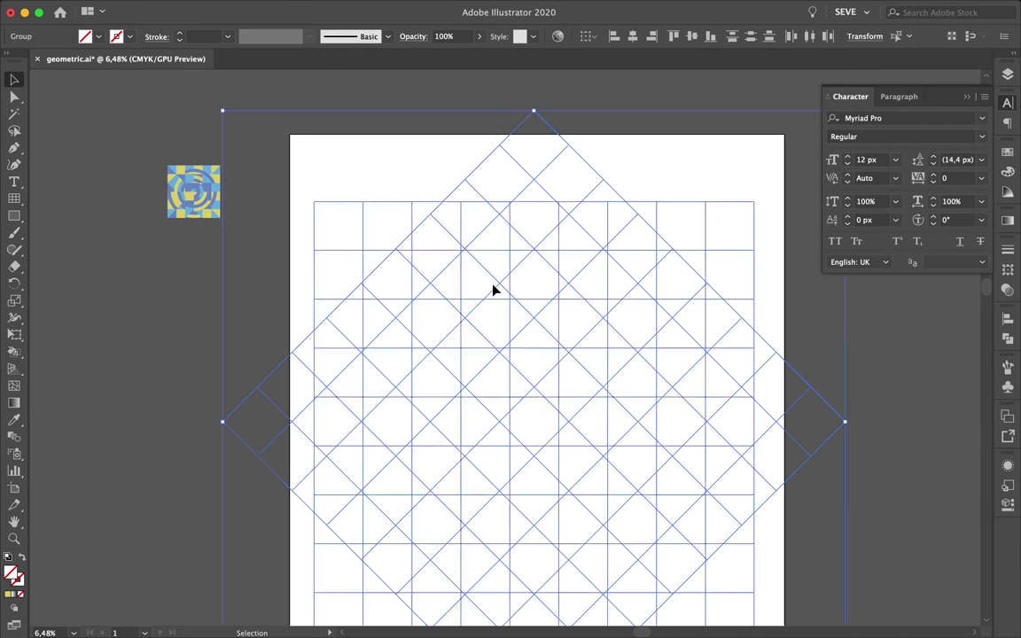
{"action": "scroll", "coordinate": [550, 526], "scroll_direction": "down", "scroll_amount": 3}
{"action": "scroll", "coordinate": [550, 526], "scroll_direction": "up", "scroll_amount": 3}
{"action": "left_click", "coordinate": [602, 167]}
{"action": "key", "text": "ctrl+y"}
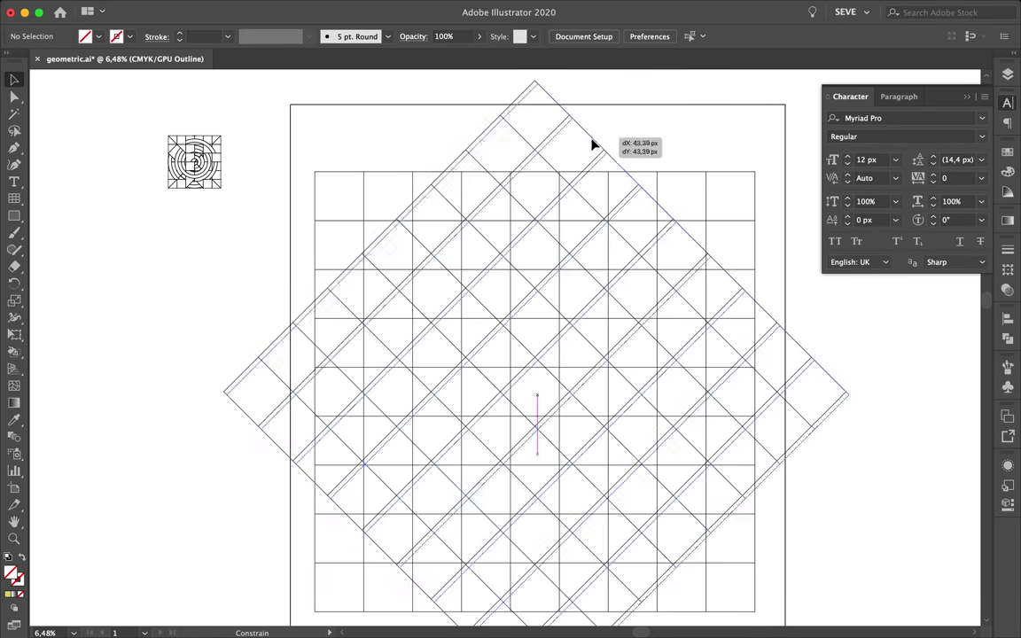
{"action": "mouse_move", "coordinate": [593, 141]}
{"action": "left_mouse_down"}
{"action": "mouse_move", "coordinate": [594, 205]}
{"action": "mouse_move", "coordinate": [534, 140]}
{"action": "left_mouse_up"}
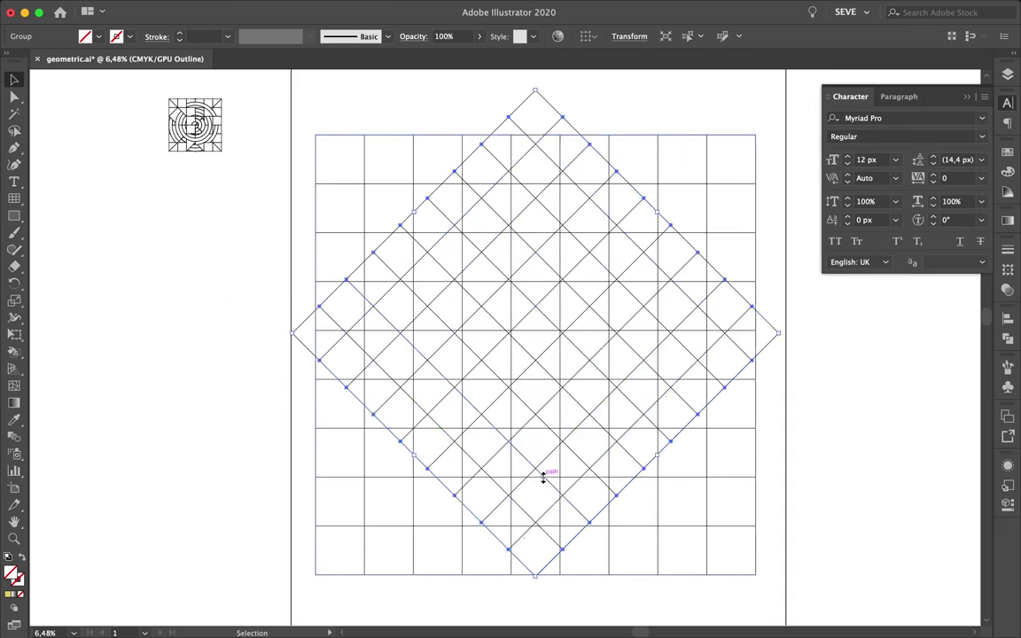
{"action": "left_click", "coordinate": [559, 200]}
Step: Snap the rotated grid onto the square grid to form the diamond lattice
{"action": "scroll", "coordinate": [559, 200], "scroll_direction": "up", "scroll_amount": 3}
{"action": "scroll", "coordinate": [559, 200], "scroll_direction": "up", "scroll_amount": 2}
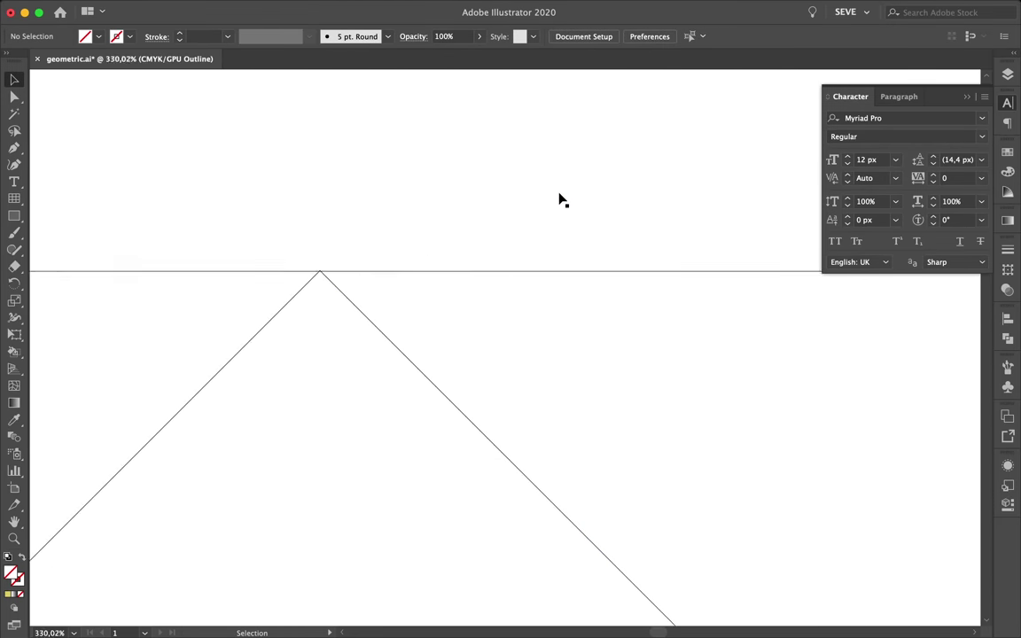
{"action": "scroll", "coordinate": [559, 200], "scroll_direction": "up", "scroll_amount": 3}
{"action": "scroll", "coordinate": [622, 130], "scroll_direction": "up", "scroll_amount": 1}
{"action": "left_click_drag", "start_coordinate": [609, 248], "coordinate": [484, 404]}
{"action": "scroll", "coordinate": [536, 444], "scroll_direction": "down", "scroll_amount": 3}
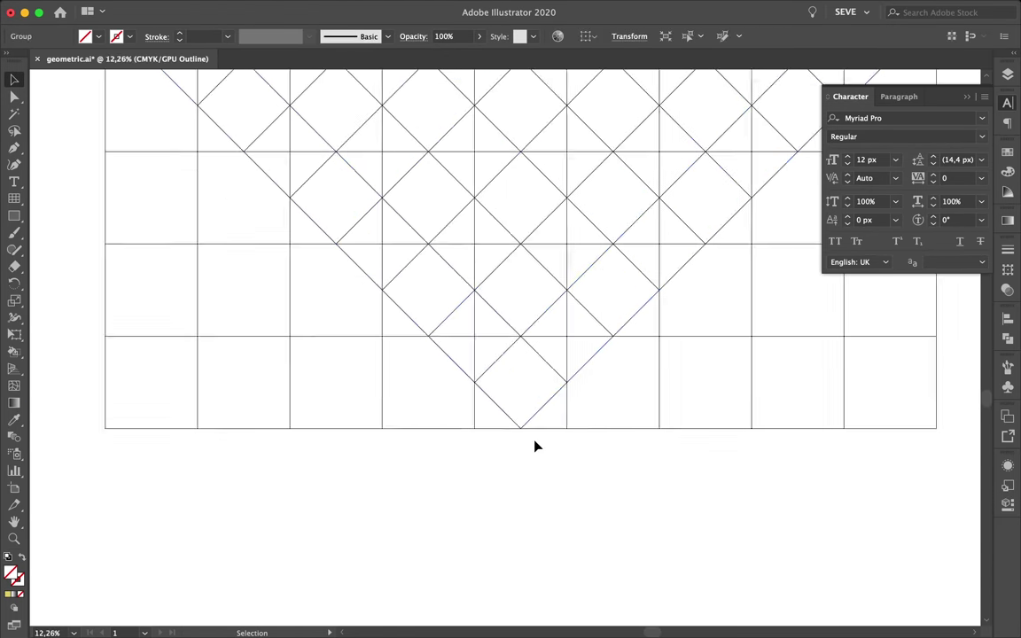
{"action": "scroll", "coordinate": [588, 219], "scroll_direction": "up", "scroll_amount": 3}
{"action": "scroll", "coordinate": [588, 220], "scroll_direction": "down", "scroll_amount": 5}
{"action": "scroll", "coordinate": [399, 531], "scroll_direction": "down", "scroll_amount": 2}
Step: Add a vertical Pen line running down through the grid
{"action": "left_click", "coordinate": [438, 337]}
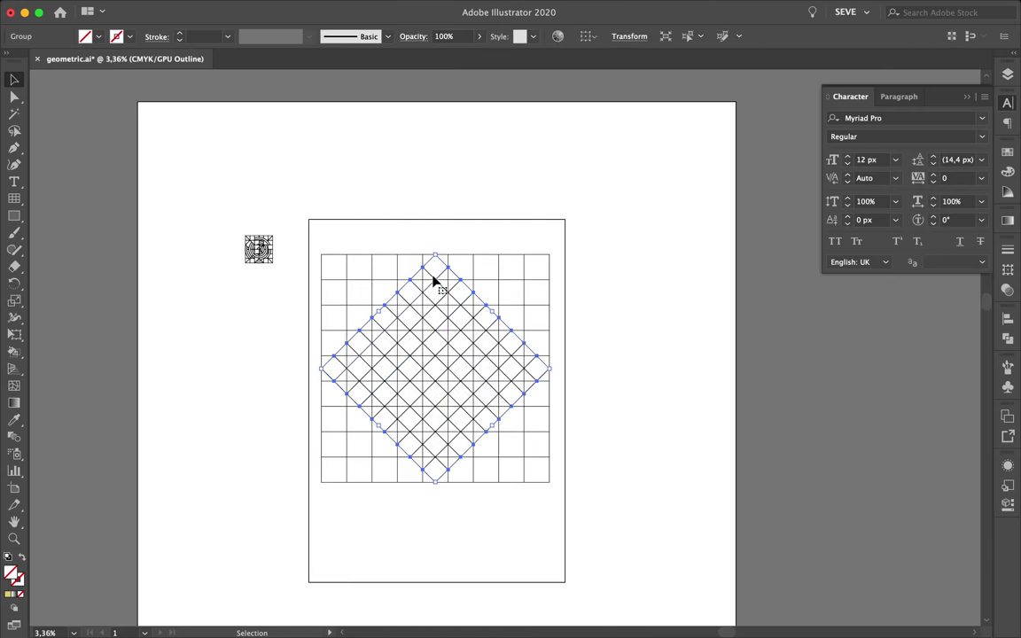
{"action": "left_click", "coordinate": [488, 324]}
{"action": "scroll", "coordinate": [486, 326], "scroll_direction": "up", "scroll_amount": 2}
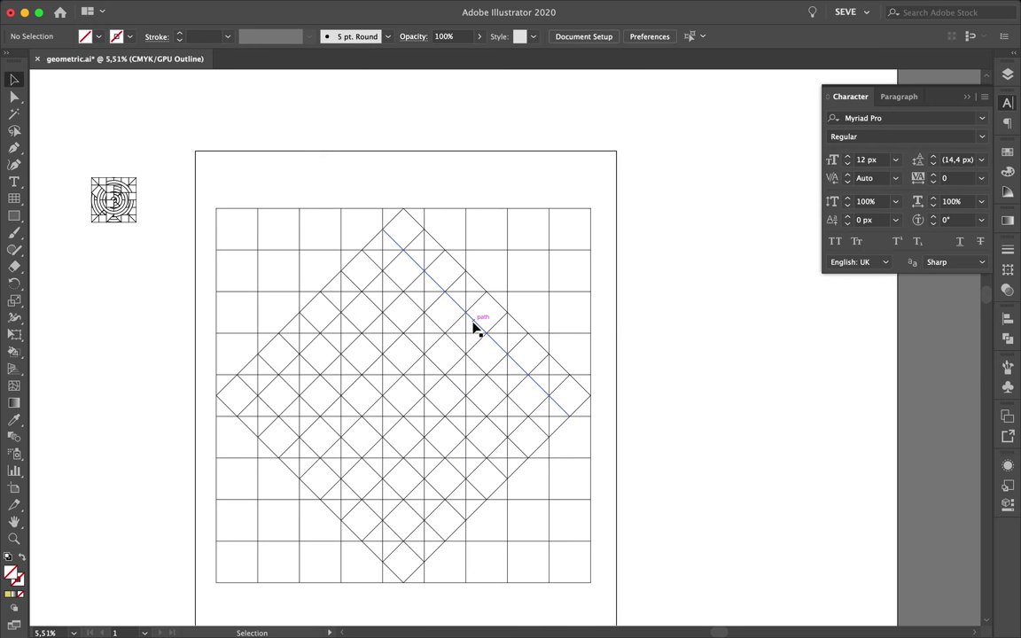
{"action": "left_click", "coordinate": [361, 251]}
{"action": "left_click", "coordinate": [362, 541]}
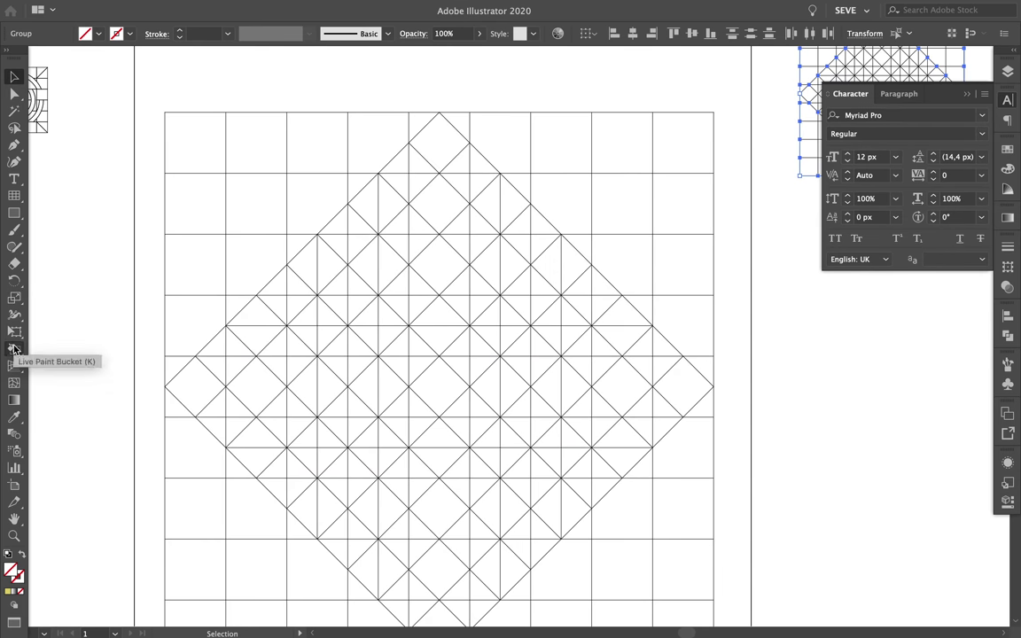
Step: Merge the top and right cells into chevrons and join cells near the centre
{"action": "left_click_drag", "start_coordinate": [378, 352], "coordinate": [421, 383]}
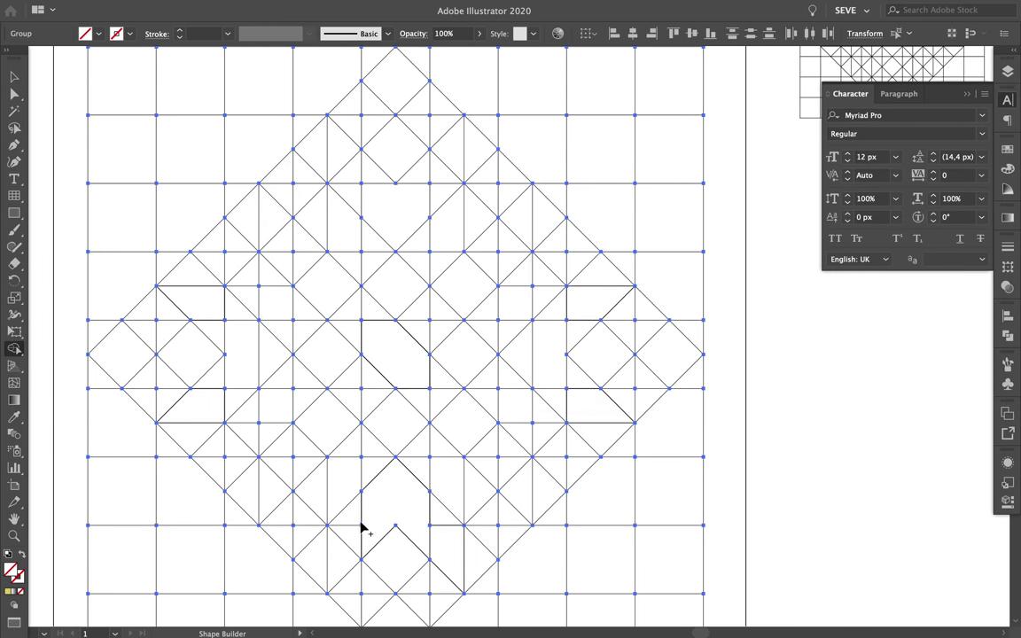
{"action": "left_click_drag", "start_coordinate": [447, 177], "coordinate": [396, 181]}
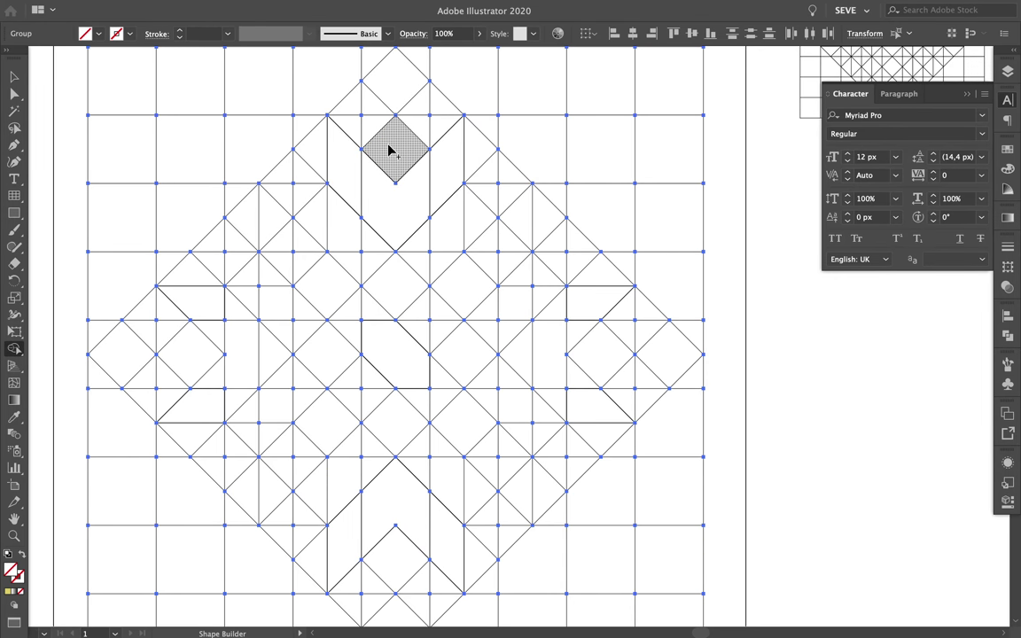
{"action": "scroll", "coordinate": [399, 177], "scroll_direction": "up", "scroll_amount": 1}
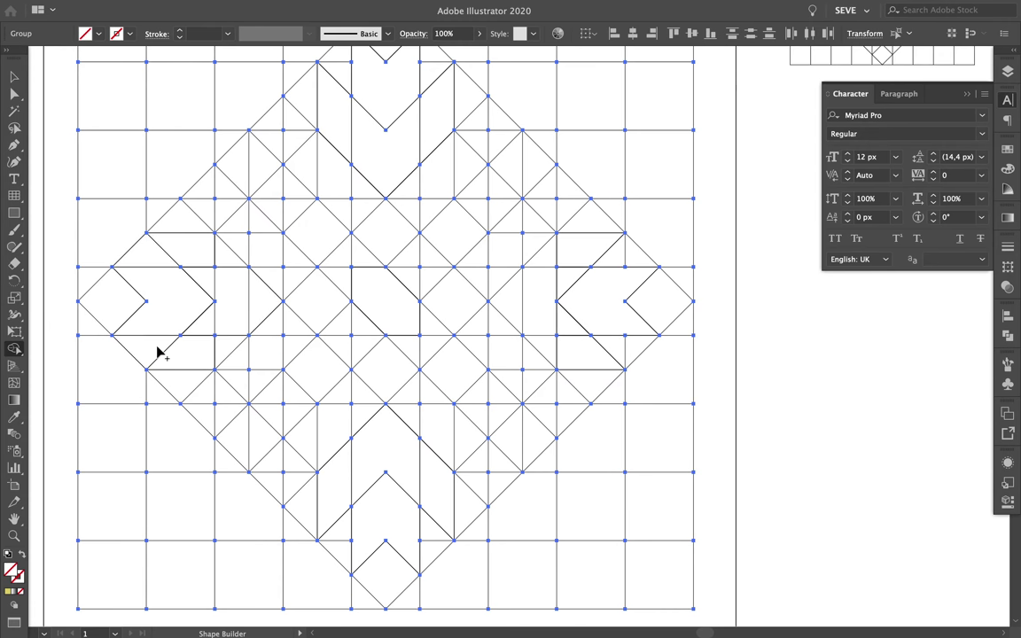
{"action": "scroll", "coordinate": [633, 264], "scroll_direction": "up", "scroll_amount": 2}
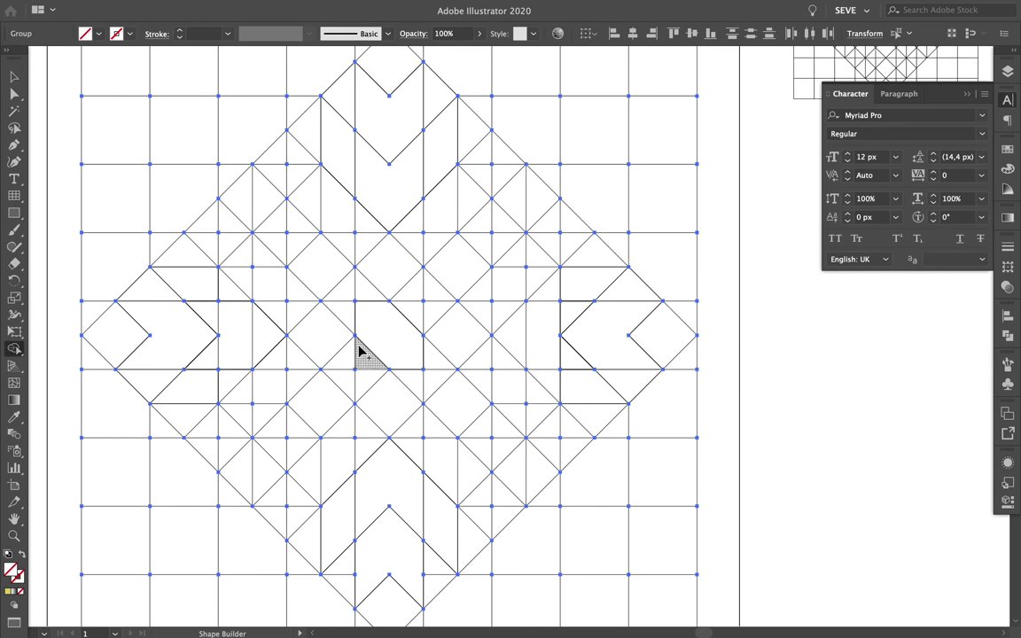
{"action": "left_click_drag", "start_coordinate": [586, 328], "coordinate": [520, 319]}
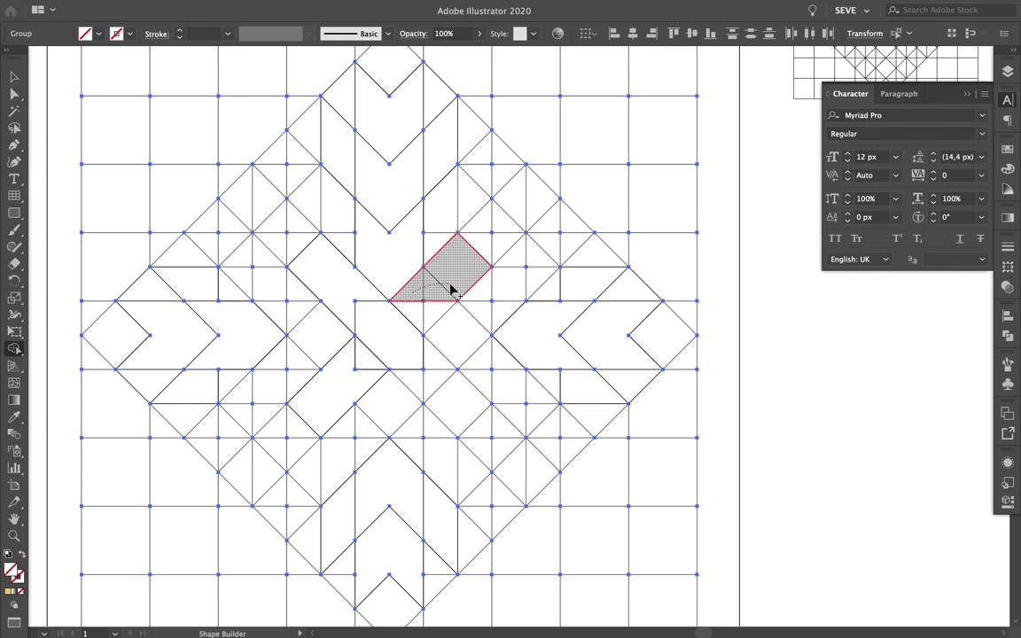
{"action": "left_click_drag", "start_coordinate": [452, 287], "coordinate": [471, 267]}
{"action": "left_click_drag", "start_coordinate": [322, 417], "coordinate": [355, 372]}
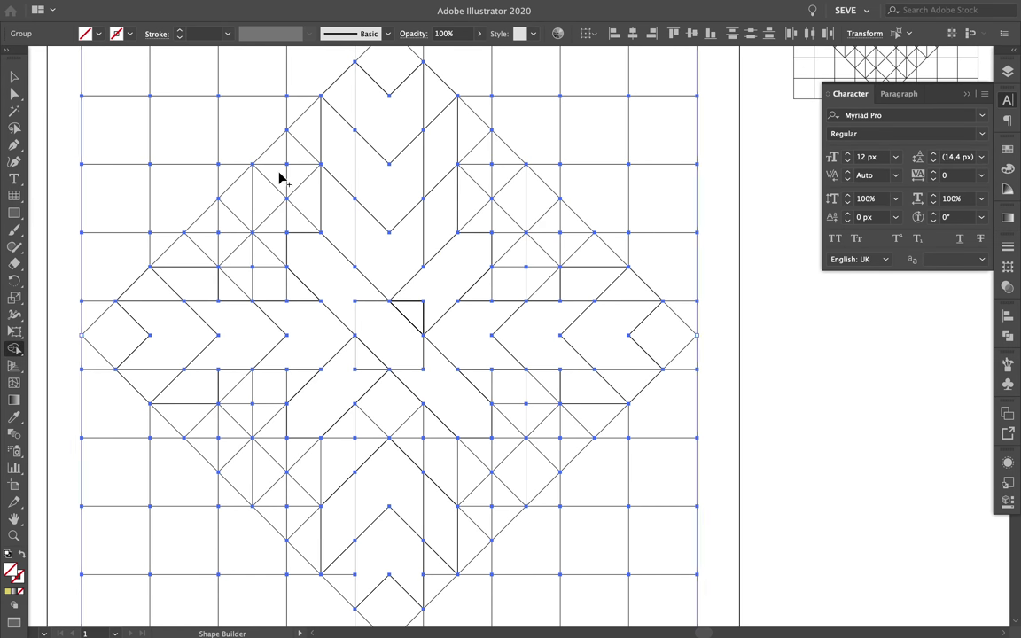
Step: Merge the left chevron, adjacent triangles into parallelograms, and a vertical chevron strip
{"action": "left_click_drag", "start_coordinate": [328, 351], "coordinate": [266, 312]}
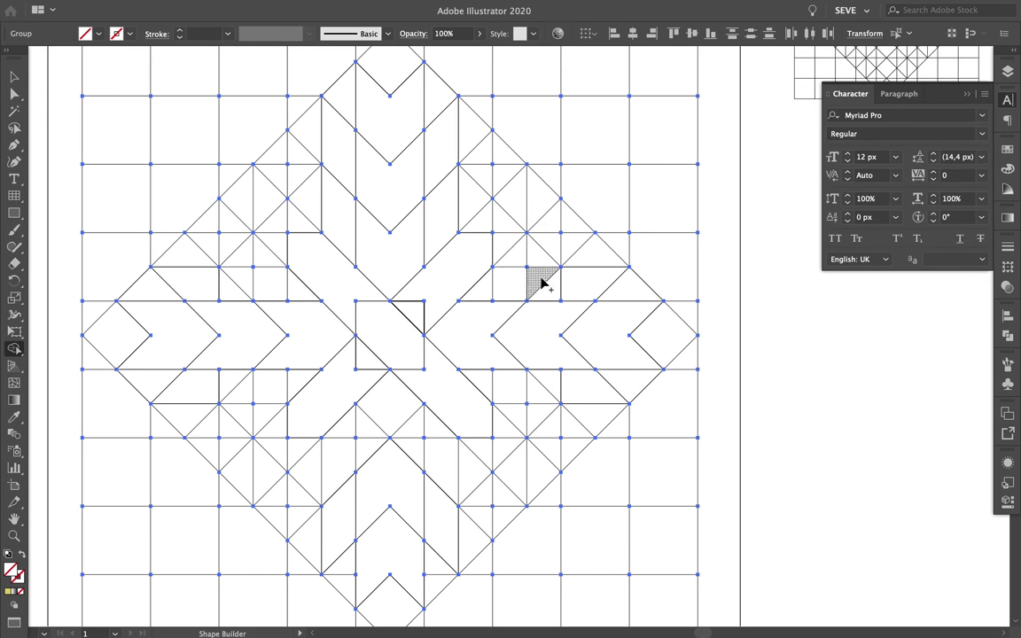
{"action": "left_click_drag", "start_coordinate": [191, 255], "coordinate": [236, 255]}
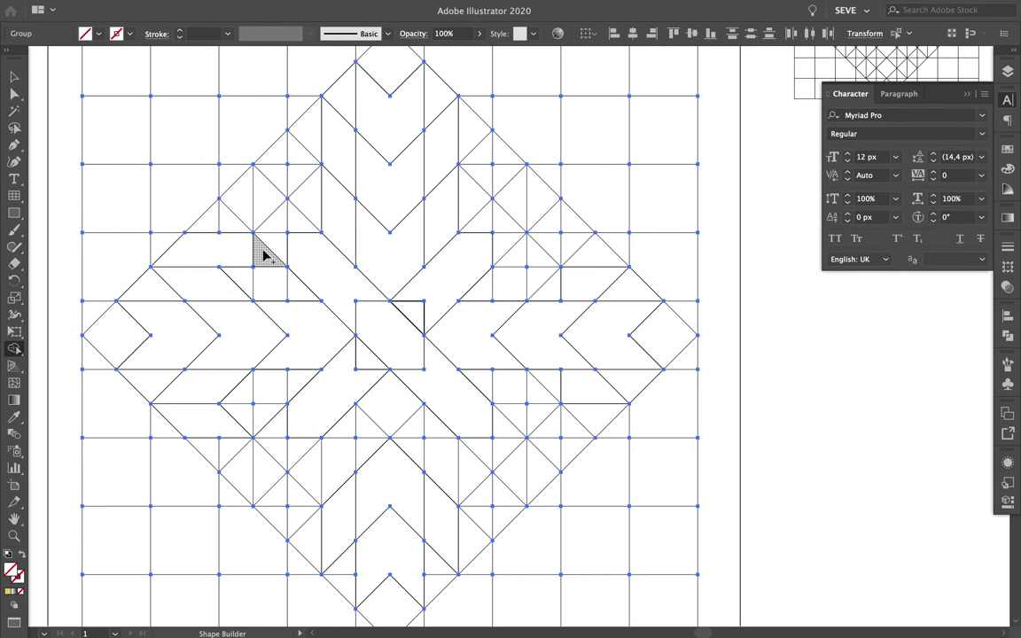
{"action": "left_click_drag", "start_coordinate": [239, 424], "coordinate": [214, 424]}
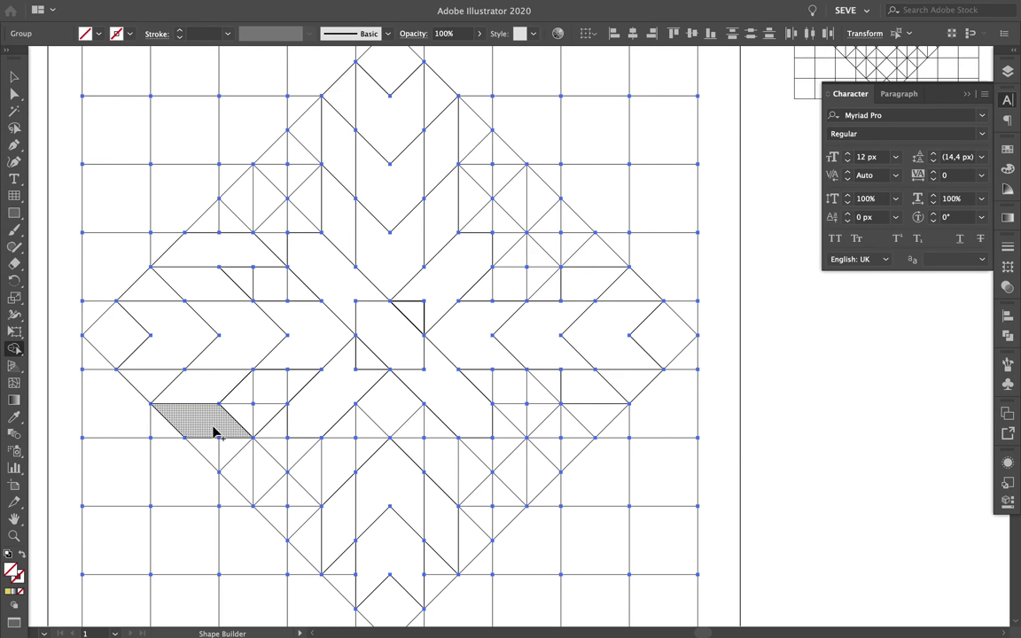
{"action": "left_click_drag", "start_coordinate": [319, 491], "coordinate": [341, 417]}
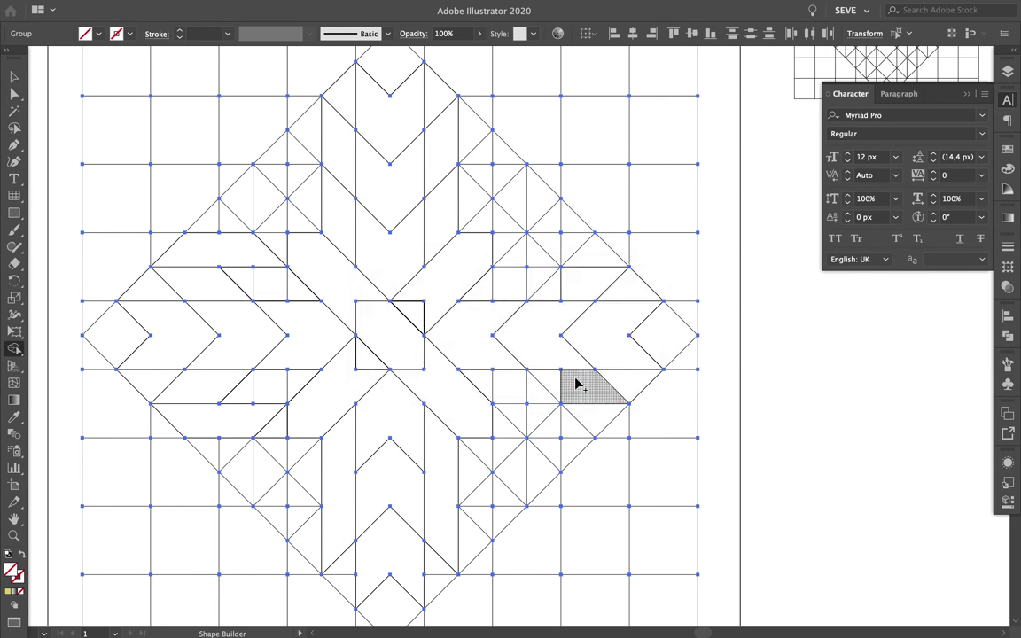
Step: Merge single cells along the right and upper-left arms with their neighbours
{"action": "left_click", "coordinate": [563, 283]}
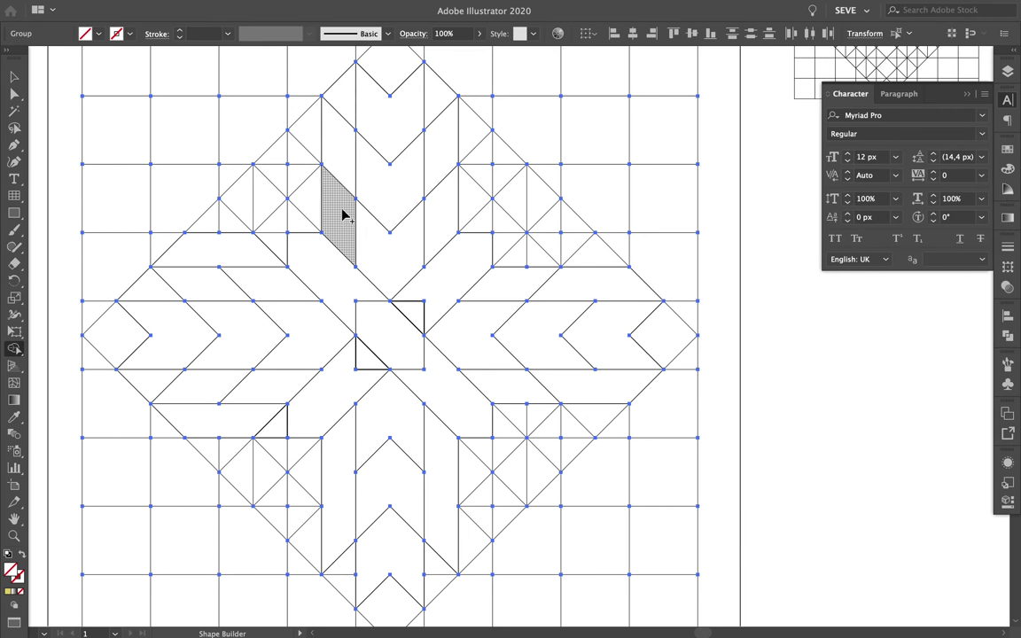
{"action": "left_click", "coordinate": [438, 210]}
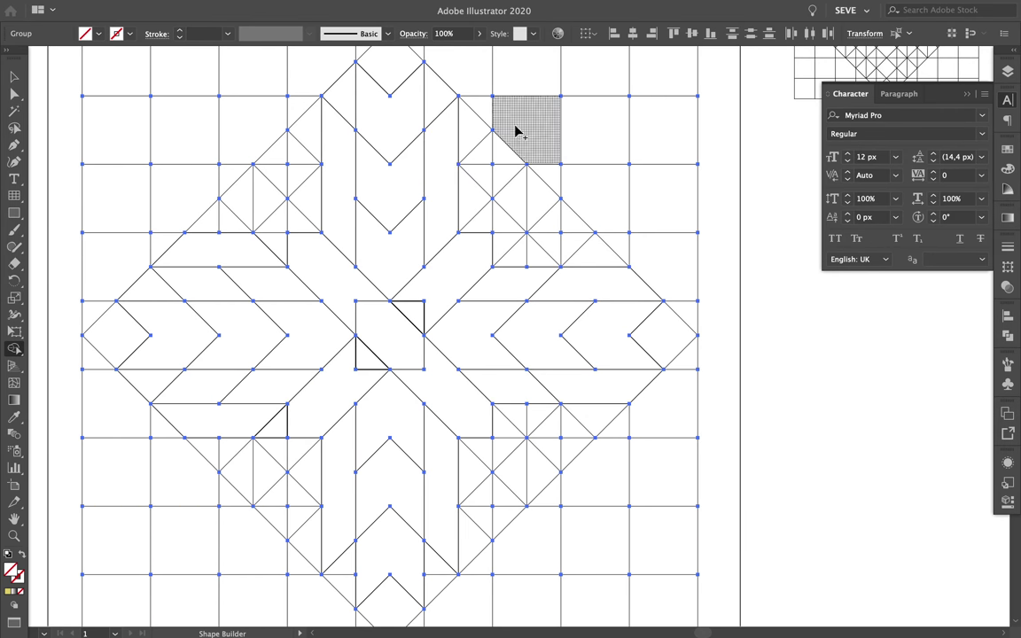
{"action": "left_click", "coordinate": [239, 204]}
{"action": "left_click", "coordinate": [542, 186]}
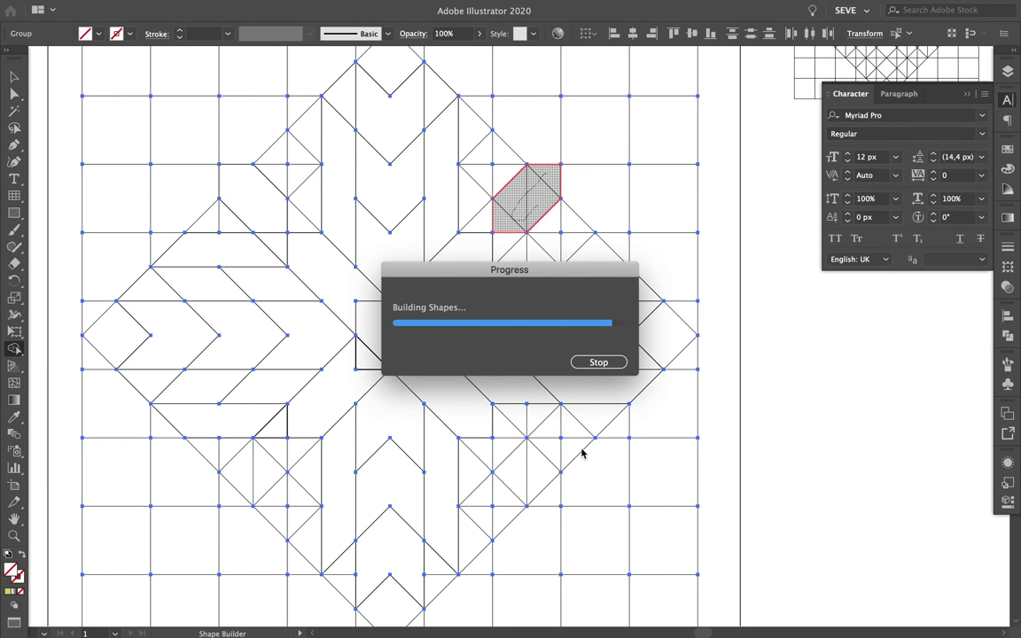
{"action": "left_click", "coordinate": [506, 459]}
{"action": "scroll", "coordinate": [275, 594], "scroll_direction": "down", "scroll_amount": 1}
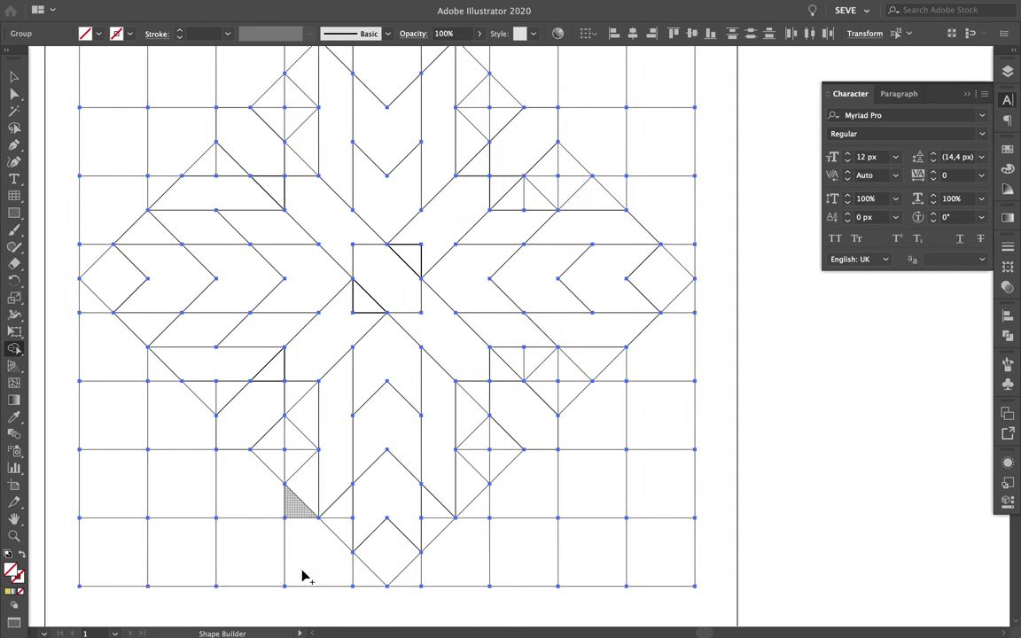
{"action": "left_click_drag", "start_coordinate": [284, 481], "coordinate": [273, 502]}
Step: Merge the lower diamond, arm triangles and trapezoid, and strips beside the top arm
{"action": "left_click", "coordinate": [487, 493]}
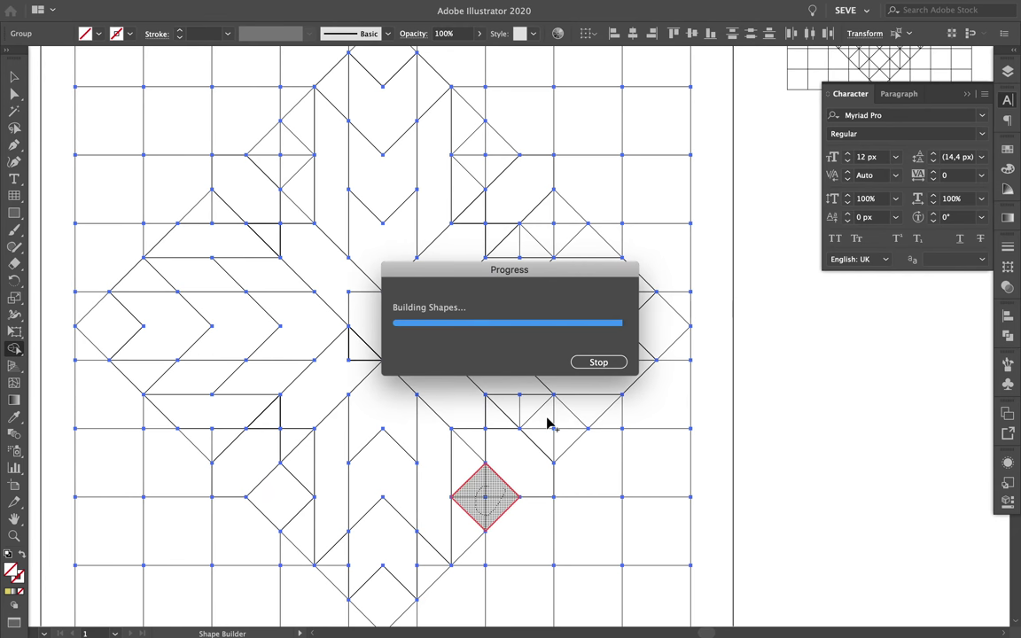
{"action": "left_click", "coordinate": [545, 423]}
{"action": "left_click", "coordinate": [550, 447]}
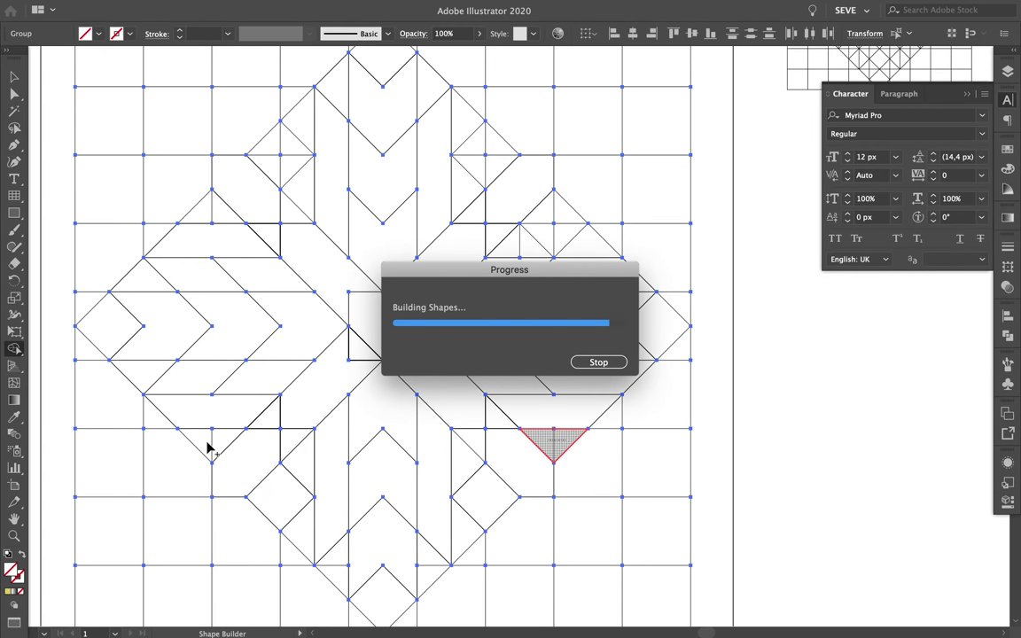
{"action": "left_click", "coordinate": [216, 219]}
{"action": "left_click", "coordinate": [517, 240]}
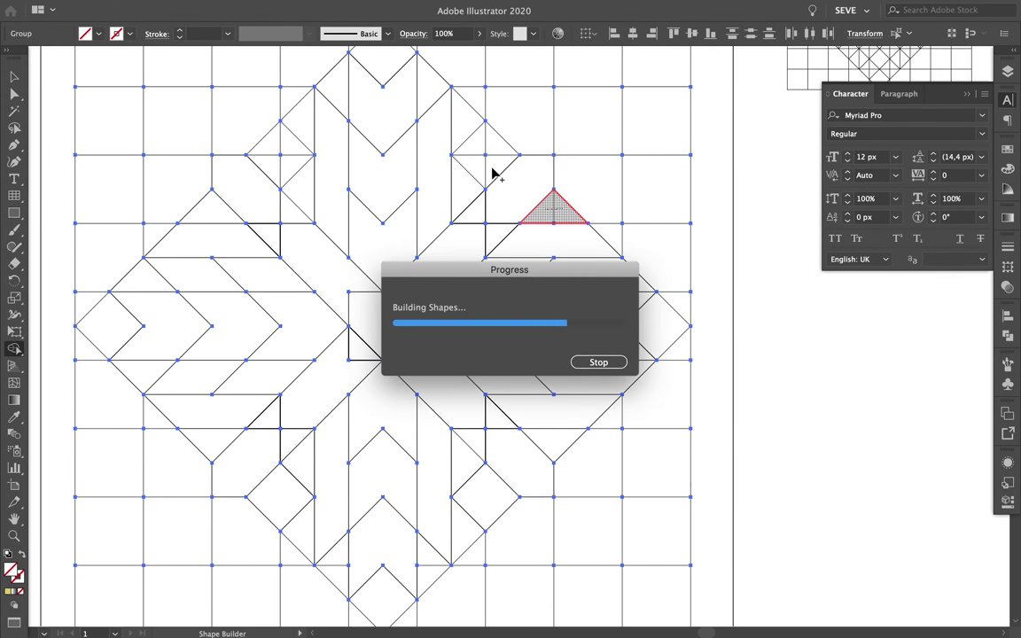
{"action": "left_click", "coordinate": [332, 99]}
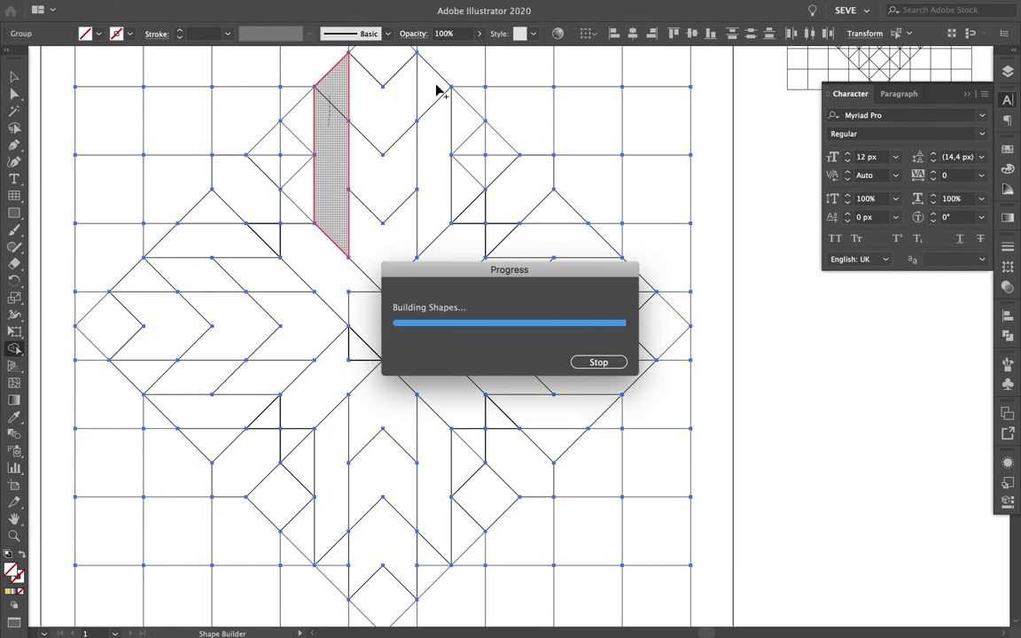
{"action": "left_click", "coordinate": [437, 113]}
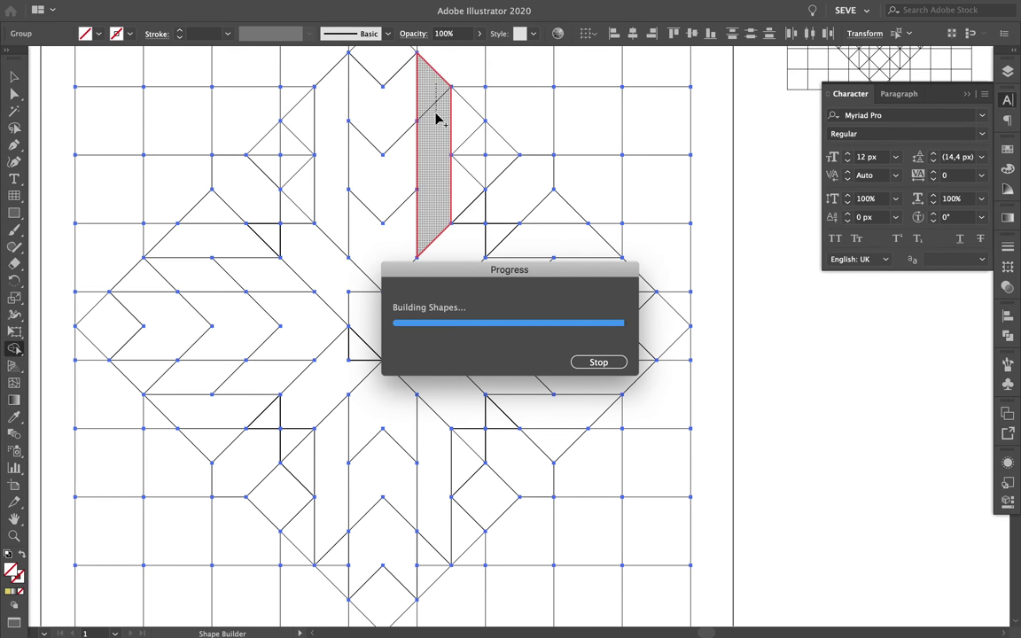
Step: Merge the strips beside the bottom arm and join regions into bent bands
{"action": "scroll", "coordinate": [412, 182], "scroll_direction": "down", "scroll_amount": 3}
{"action": "left_click", "coordinate": [359, 381]}
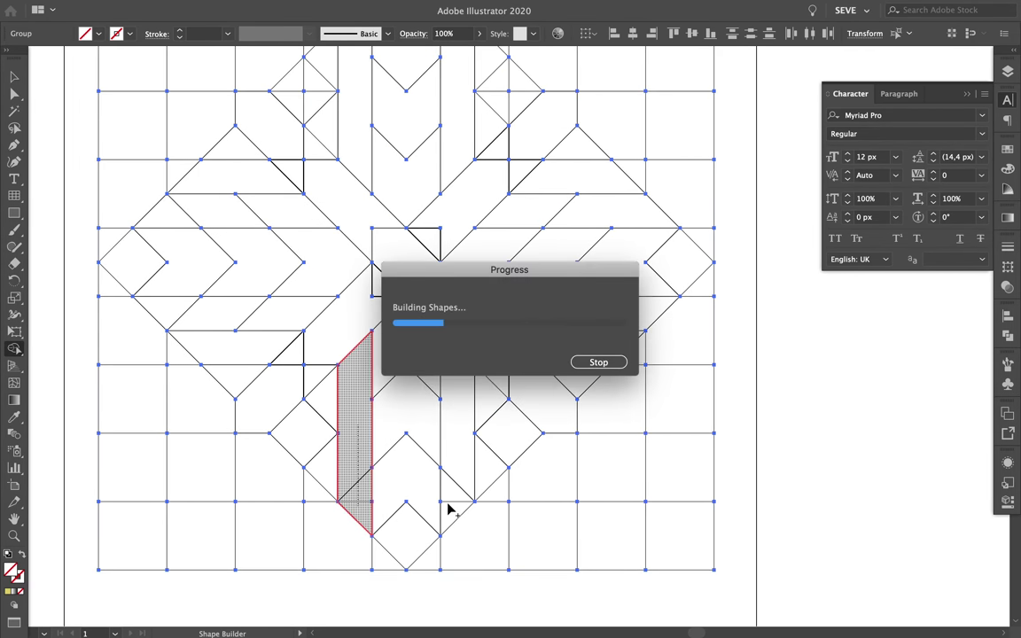
{"action": "left_click", "coordinate": [450, 471]}
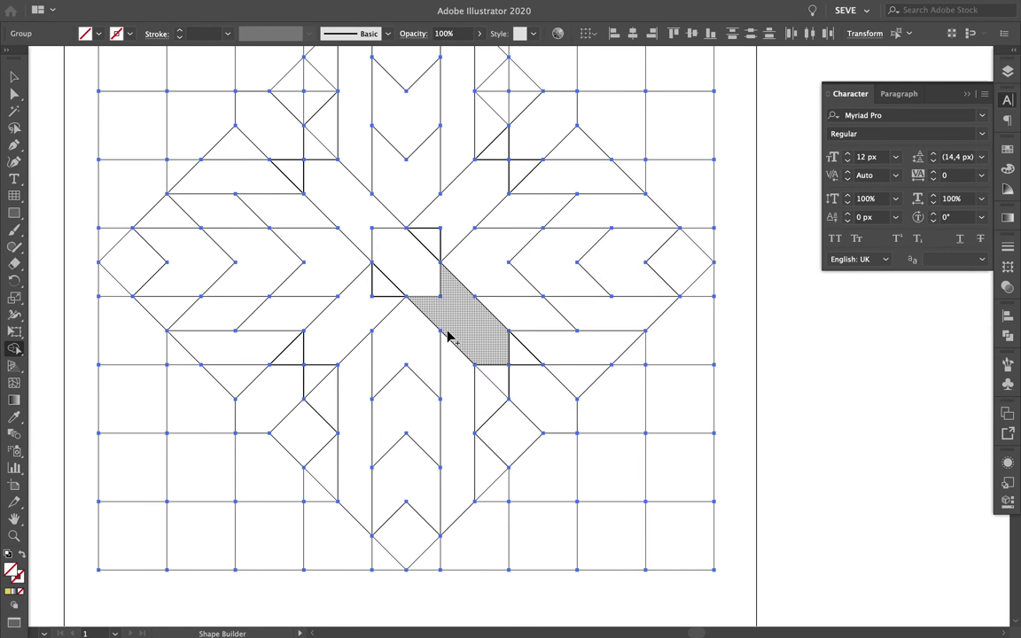
{"action": "scroll", "coordinate": [452, 332], "scroll_direction": "down", "scroll_amount": 1}
{"action": "left_click_drag", "start_coordinate": [290, 212], "coordinate": [319, 203]}
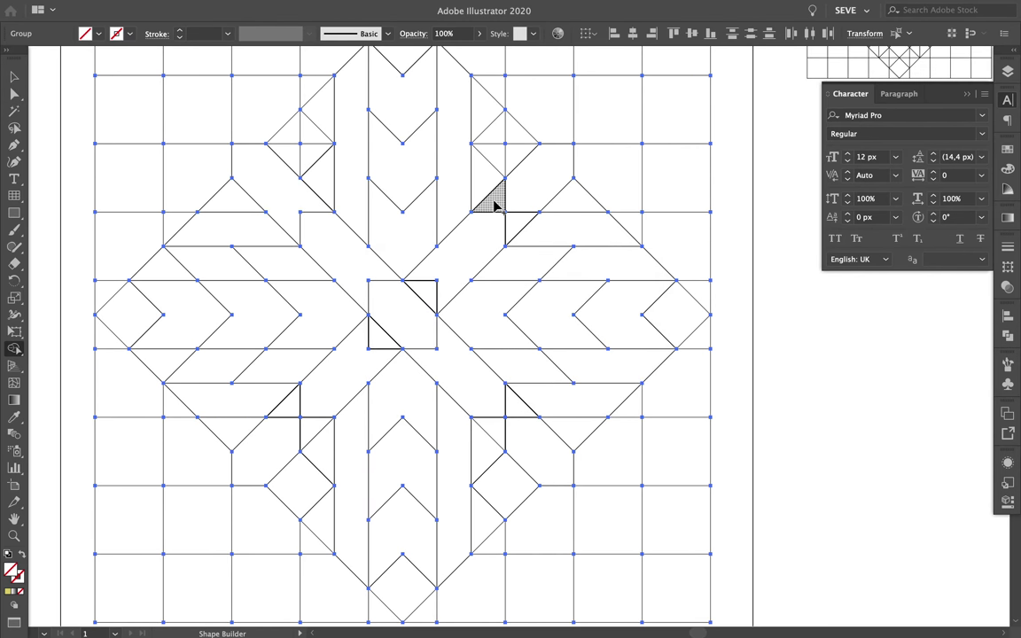
{"action": "left_click_drag", "start_coordinate": [495, 206], "coordinate": [519, 225]}
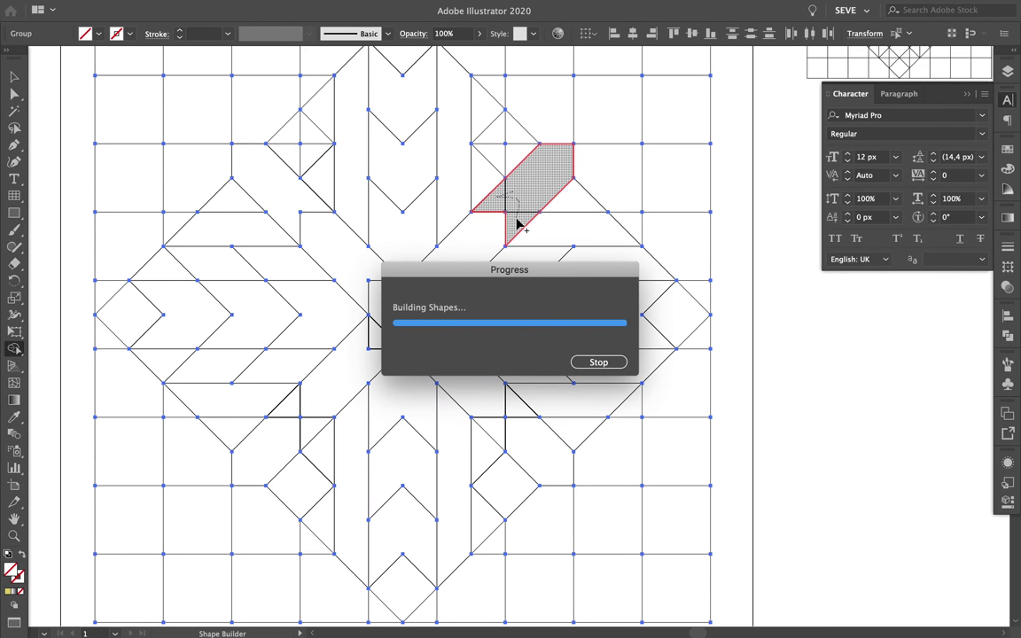
{"action": "left_click_drag", "start_coordinate": [532, 439], "coordinate": [514, 408]}
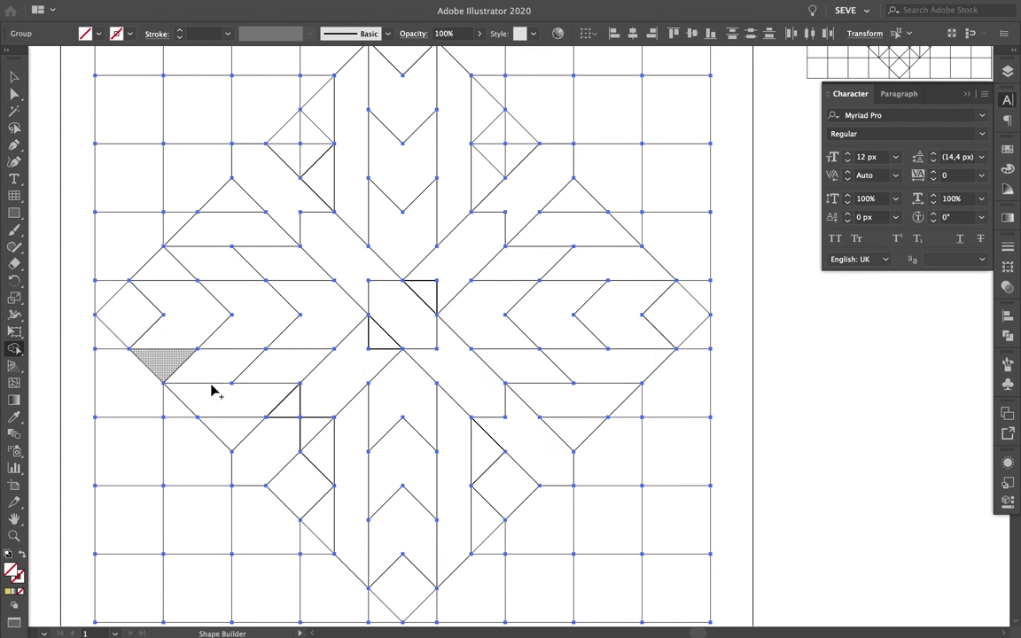
{"action": "left_click_drag", "start_coordinate": [253, 448], "coordinate": [310, 417]}
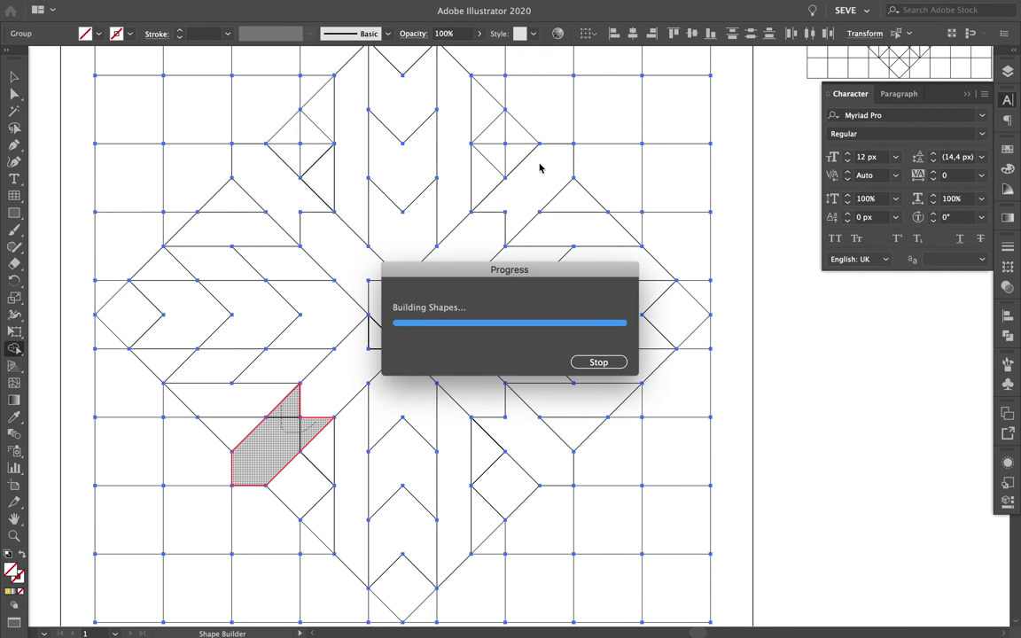
{"action": "scroll", "coordinate": [634, 155], "scroll_direction": "down", "scroll_amount": 3}
Step: Delete the leftover grid lines at the top-left and lower-left
{"action": "scroll", "coordinate": [488, 133], "scroll_direction": "up", "scroll_amount": 1}
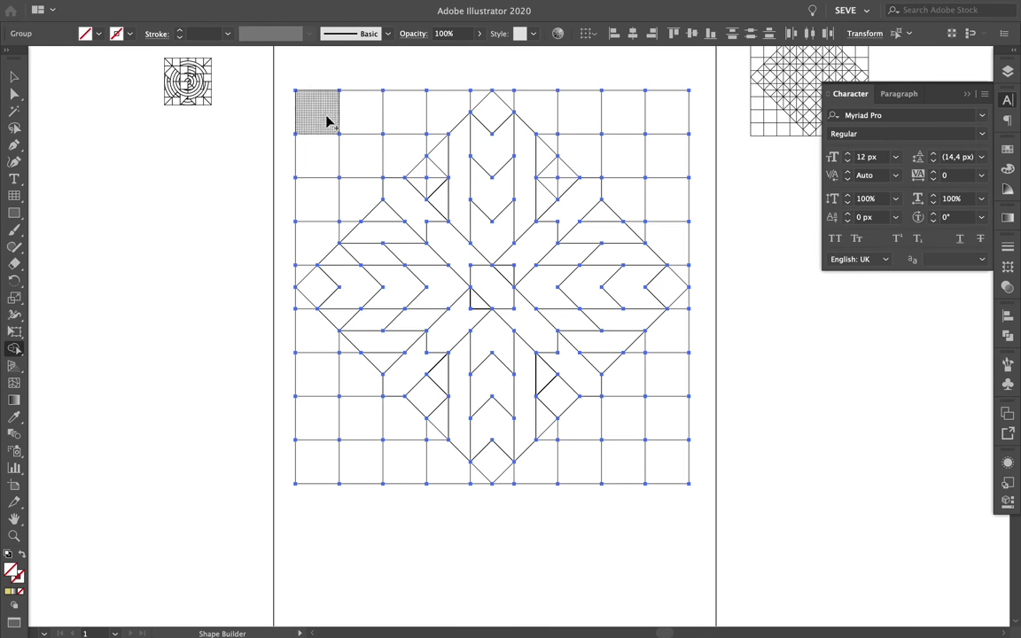
{"action": "left_click_drag", "start_coordinate": [326, 118], "coordinate": [351, 192]}
{"action": "key", "text": "a"}
{"action": "left_click", "coordinate": [351, 192]}
{"action": "left_click_drag", "start_coordinate": [257, 470], "coordinate": [346, 351]}
{"action": "key", "text": "Delete"}
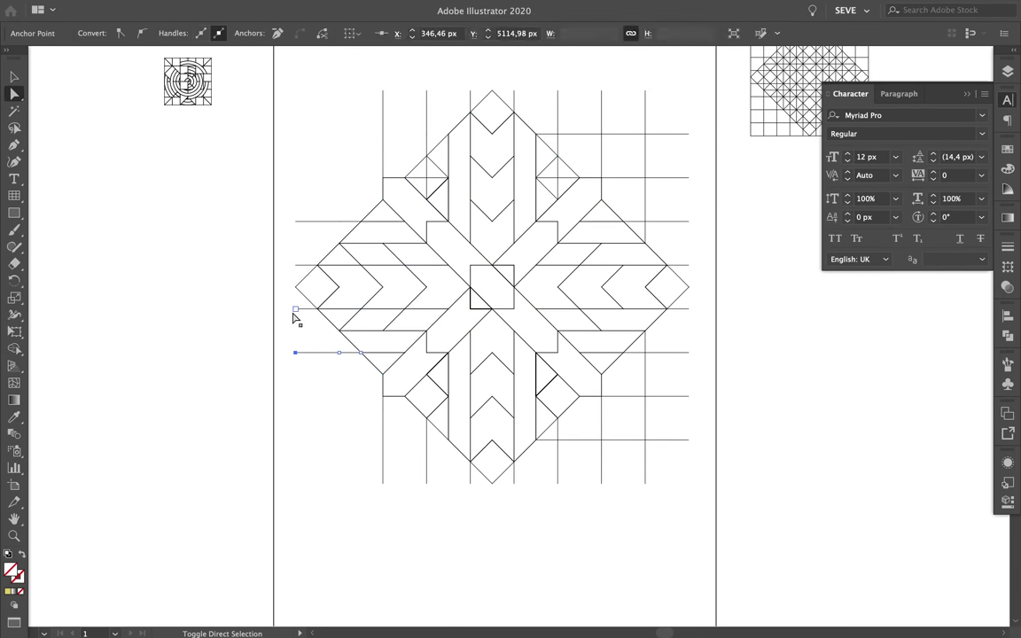
Step: Delete the leftover grid lines along the top, left and right sides
{"action": "left_click_drag", "start_coordinate": [284, 364], "coordinate": [302, 209]}
{"action": "left_click_drag", "start_coordinate": [675, 109], "coordinate": [699, 247]}
{"action": "key", "text": "Delete"}
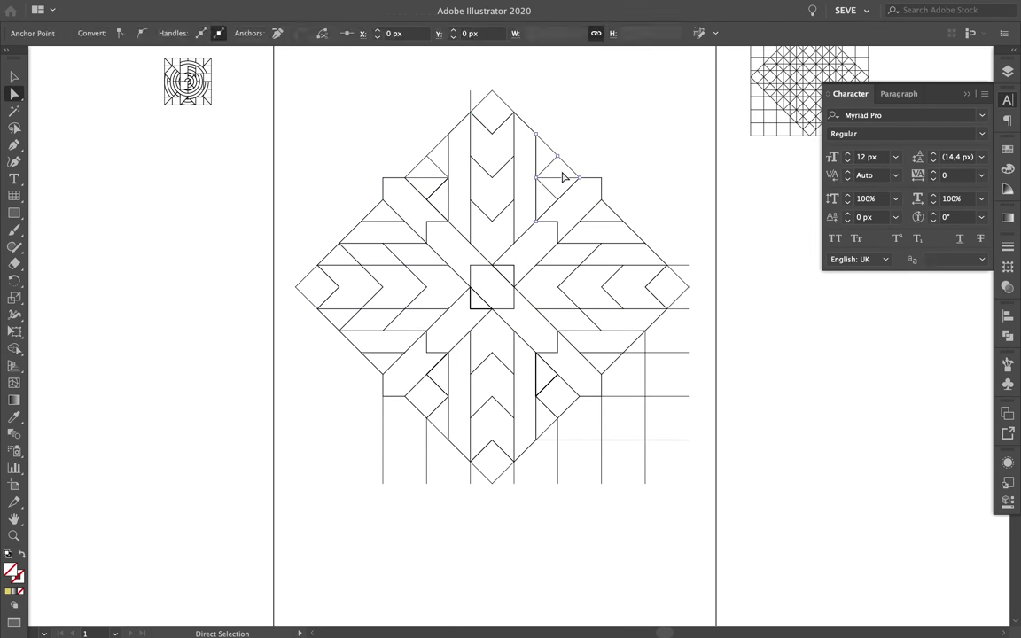
{"action": "left_click", "coordinate": [425, 177]}
{"action": "key", "text": "p"}
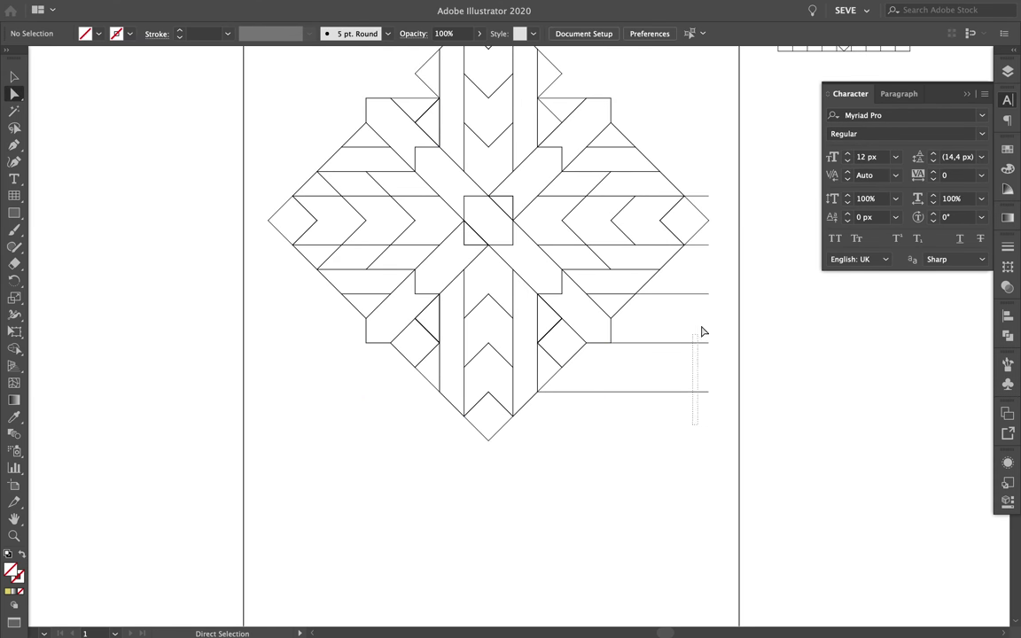
{"action": "left_click_drag", "start_coordinate": [703, 332], "coordinate": [714, 201]}
{"action": "key", "text": "Delete"}
Step: Delete the stray inner anchors and segments, then fit the artboard and select all paths
{"action": "scroll", "coordinate": [716, 202], "scroll_direction": "up", "scroll_amount": 2}
{"action": "scroll", "coordinate": [391, 456], "scroll_direction": "up", "scroll_amount": 2}
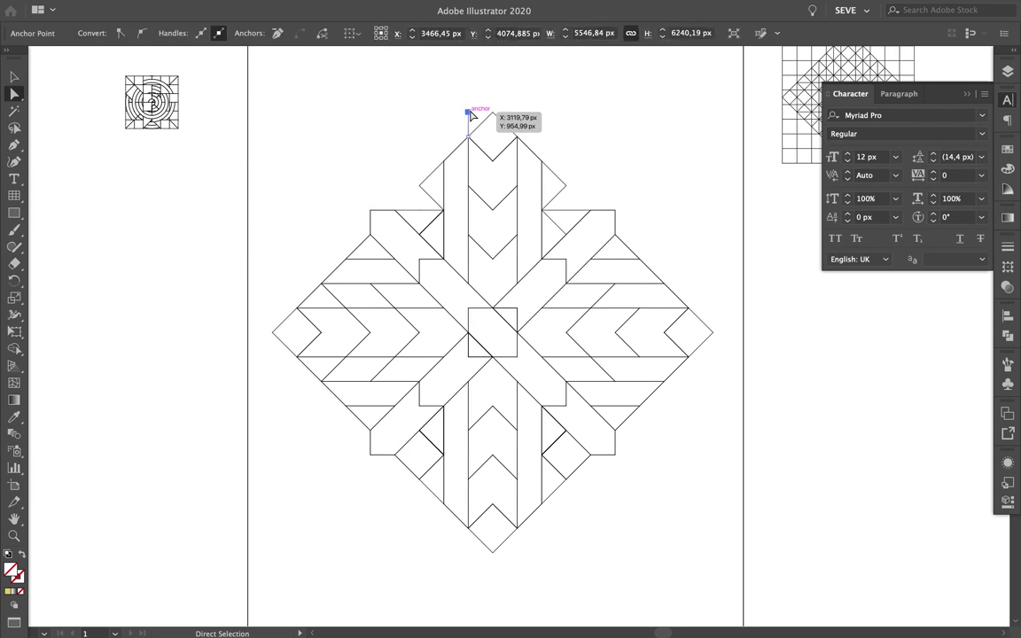
{"action": "left_click_drag", "start_coordinate": [468, 109], "coordinate": [476, 492]}
{"action": "key", "text": "Delete"}
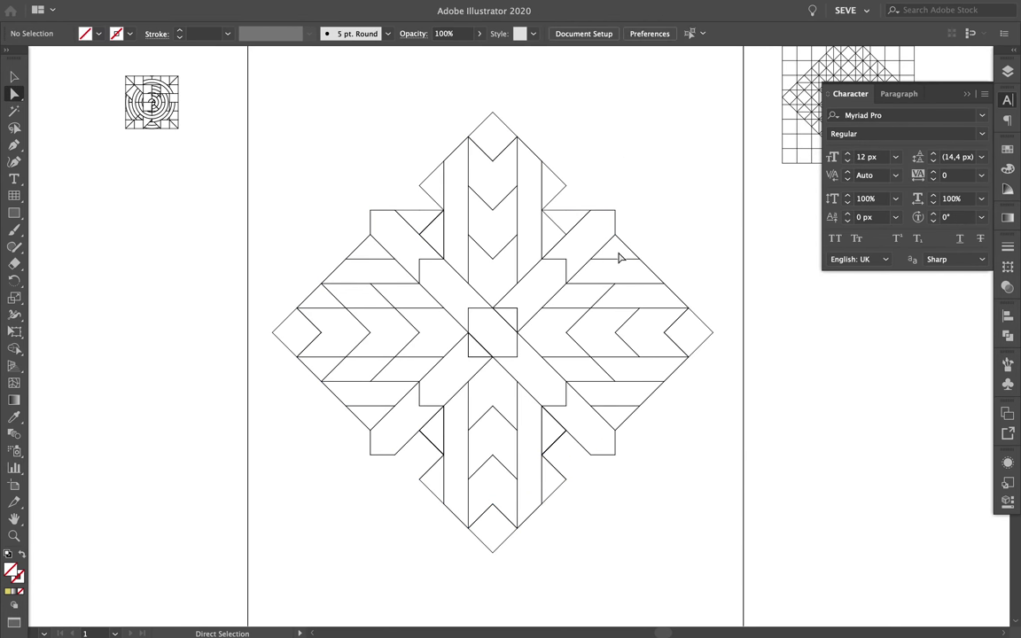
{"action": "key", "text": "ctrl+0"}
{"action": "key", "text": "ctrl+a"}
Step: Fill all the snowflake regions with a gradient using Live Paint
{"action": "left_click_drag", "start_coordinate": [14, 349], "coordinate": [75, 363]}
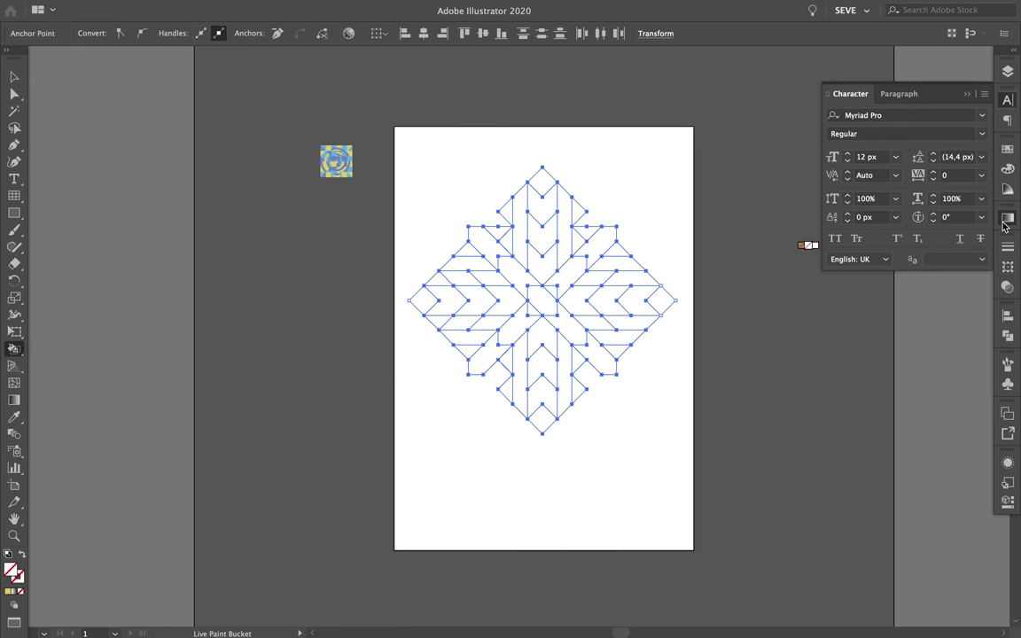
{"action": "left_click", "coordinate": [1004, 224]}
{"action": "left_click", "coordinate": [909, 325]}
{"action": "left_click", "coordinate": [417, 296]}
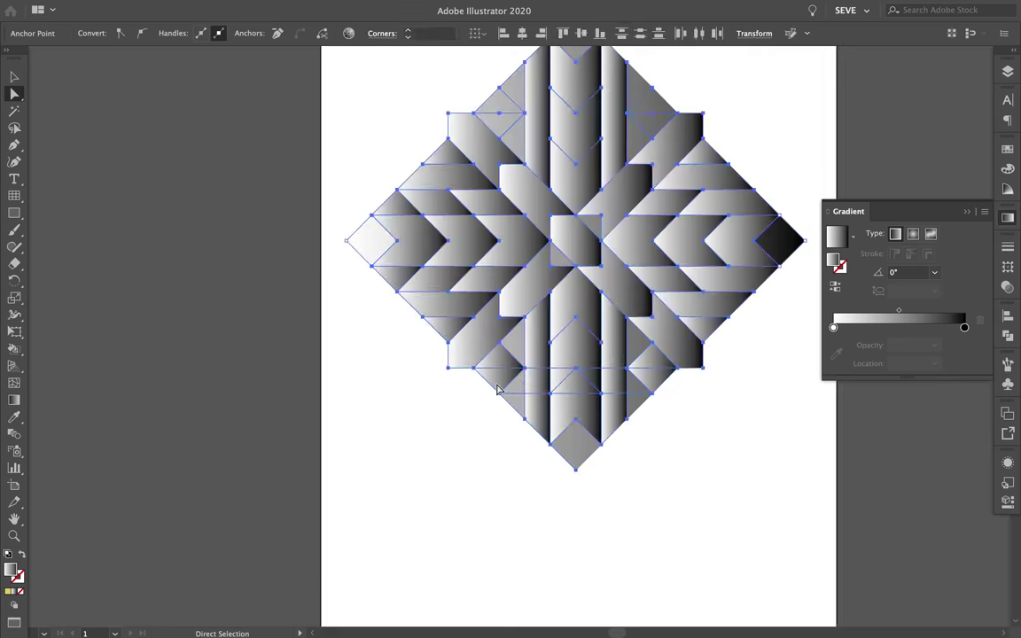
{"action": "key", "text": "a"}
{"action": "key", "text": "v"}
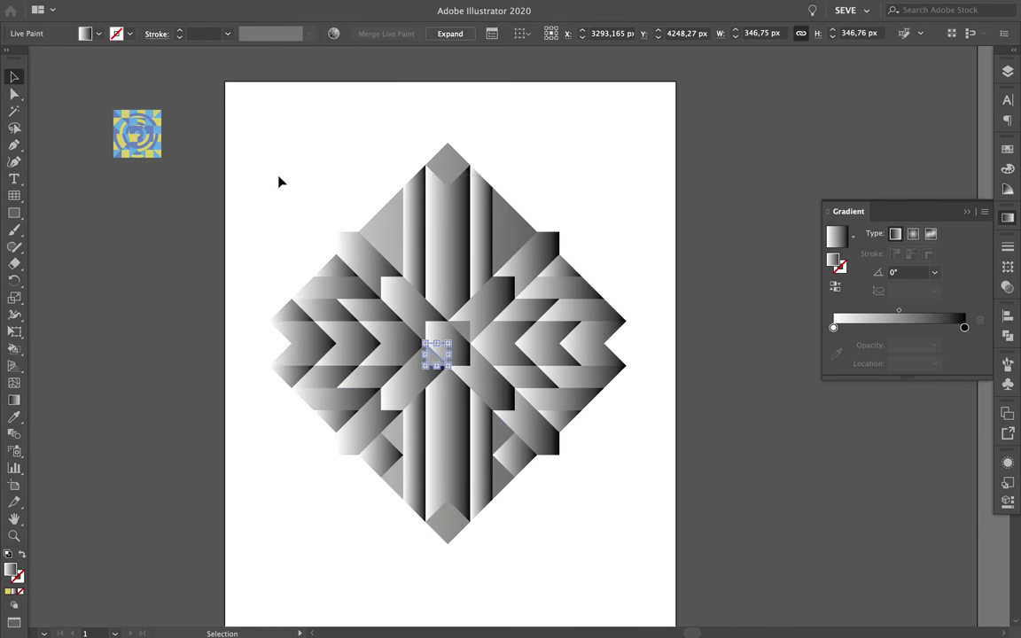
{"action": "key", "text": "ctrl+a"}
Step: Adjust the left gradient stop's colour toward teal
{"action": "double_click", "coordinate": [834, 327]}
{"action": "left_click", "coordinate": [851, 372]}
{"action": "left_click", "coordinate": [782, 380]}
{"action": "left_click_drag", "start_coordinate": [922, 380], "coordinate": [886, 381]}
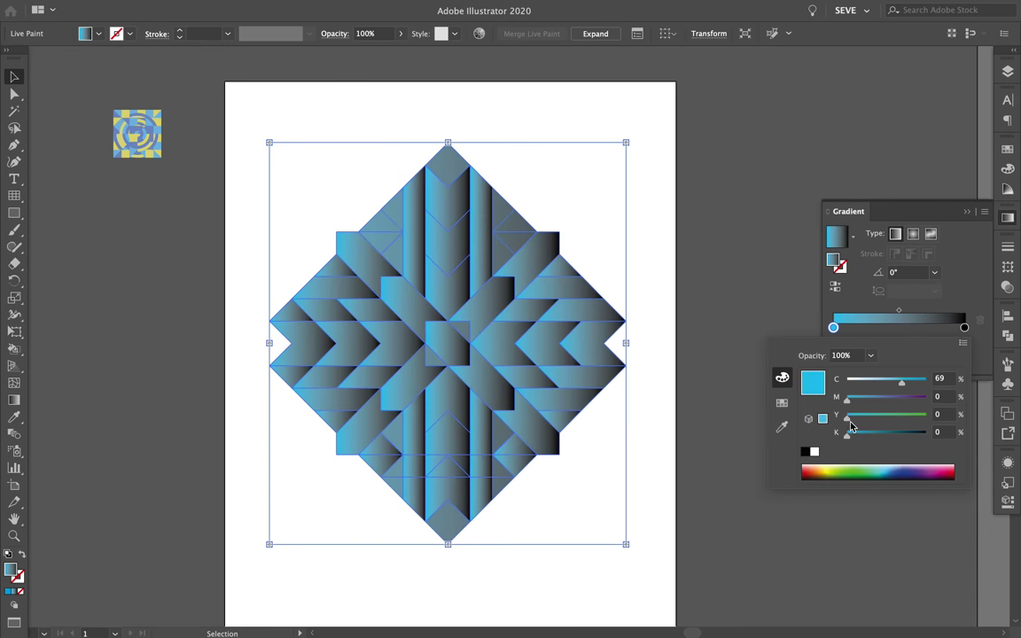
{"action": "left_click_drag", "start_coordinate": [923, 416], "coordinate": [896, 417]}
Step: Set the right gradient stop to a muted pink-mauve at the gradient's end
{"action": "left_click", "coordinate": [962, 329]}
{"action": "double_click", "coordinate": [963, 328]}
{"action": "left_click", "coordinate": [782, 403]}
{"action": "left_click", "coordinate": [931, 381]}
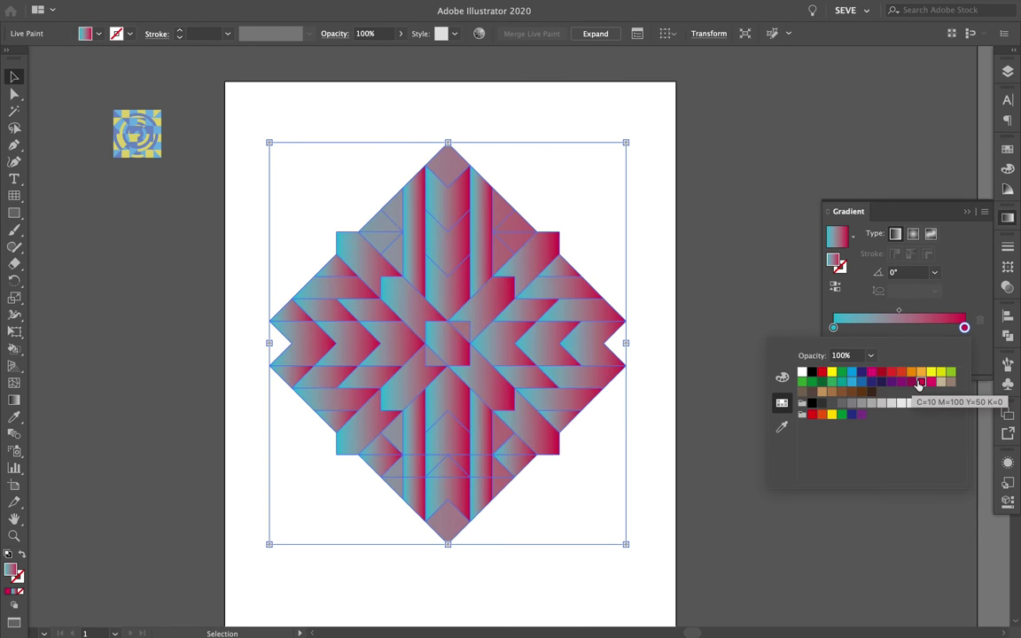
{"action": "left_click_drag", "start_coordinate": [963, 328], "coordinate": [967, 328]}
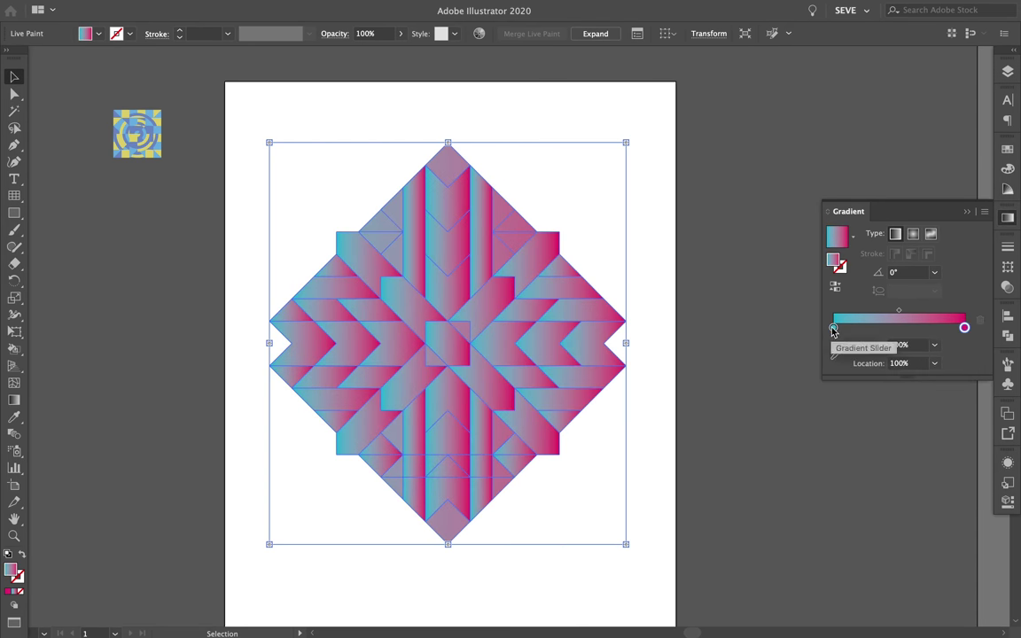
{"action": "double_click", "coordinate": [965, 328]}
{"action": "left_click_drag", "start_coordinate": [922, 399], "coordinate": [867, 416]}
{"action": "left_click", "coordinate": [834, 328]}
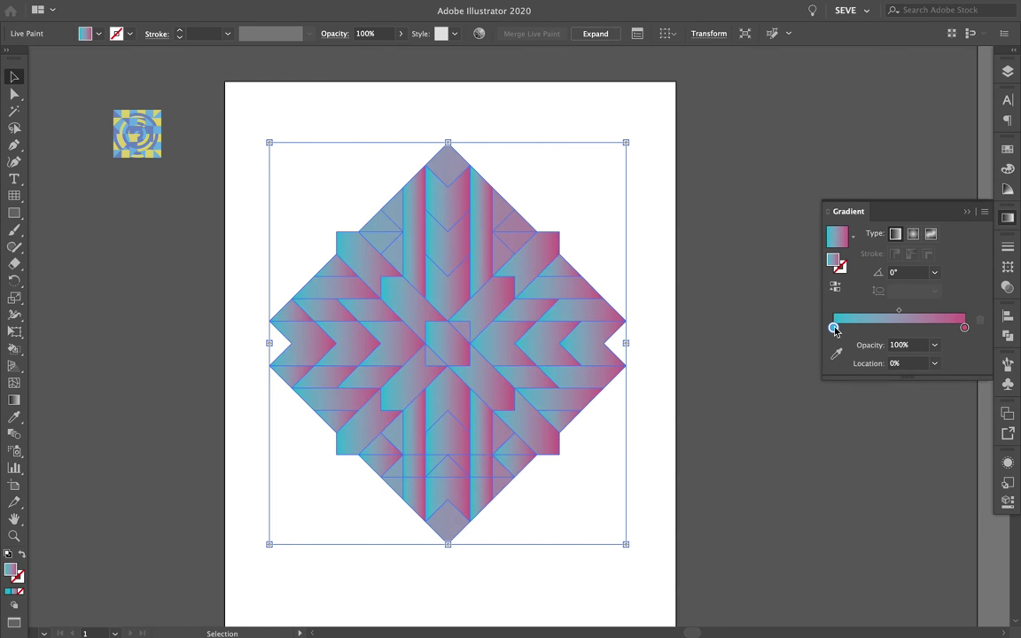
Step: Change the left stop to blue-purple, then select the central square face
{"action": "double_click", "coordinate": [833, 328]}
{"action": "left_click", "coordinate": [786, 314]}
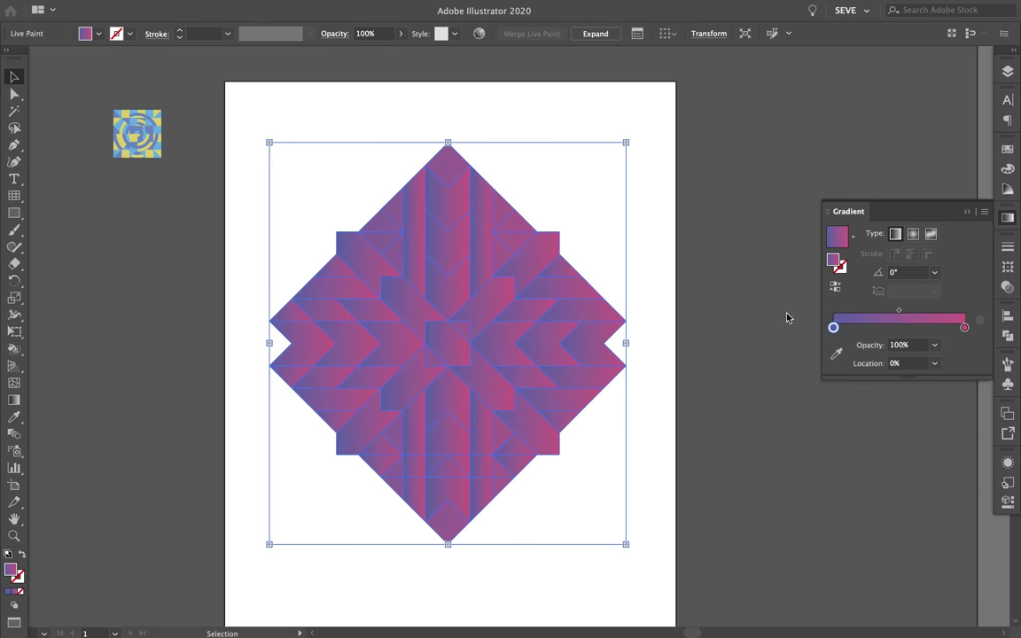
{"action": "key", "text": "ctrl+equal"}
{"action": "key", "text": "ctrl+equal"}
{"action": "key", "text": "g"}
{"action": "left_click", "coordinate": [376, 303]}
{"action": "left_click", "coordinate": [473, 201]}
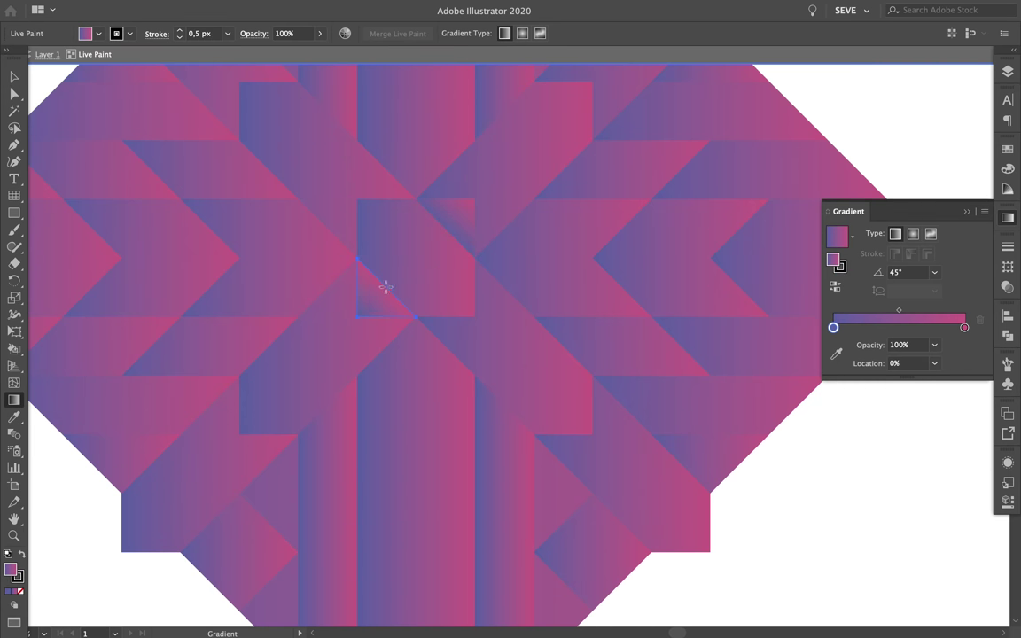
{"action": "key", "text": "v"}
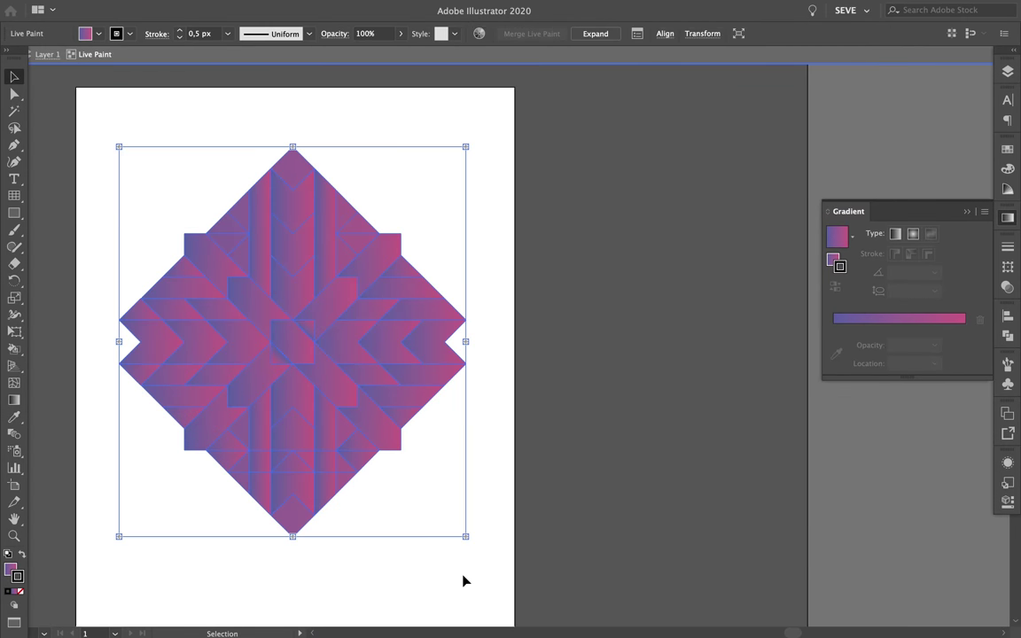
{"action": "left_click", "coordinate": [459, 342]}
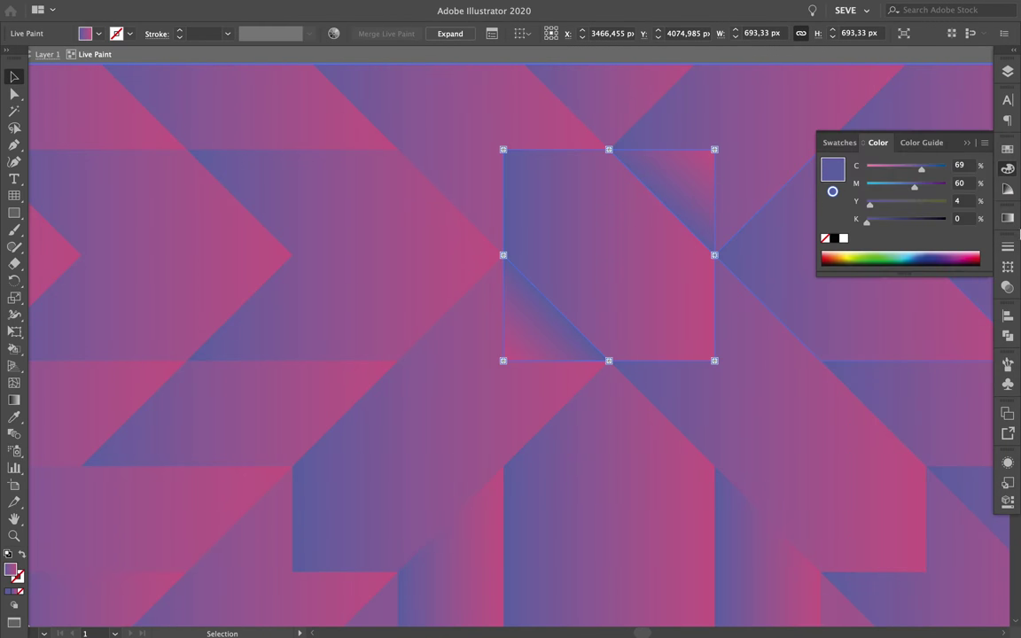
Step: Make the centre square's gradient radial, angled at -50.8°
{"action": "left_click", "coordinate": [1008, 217]}
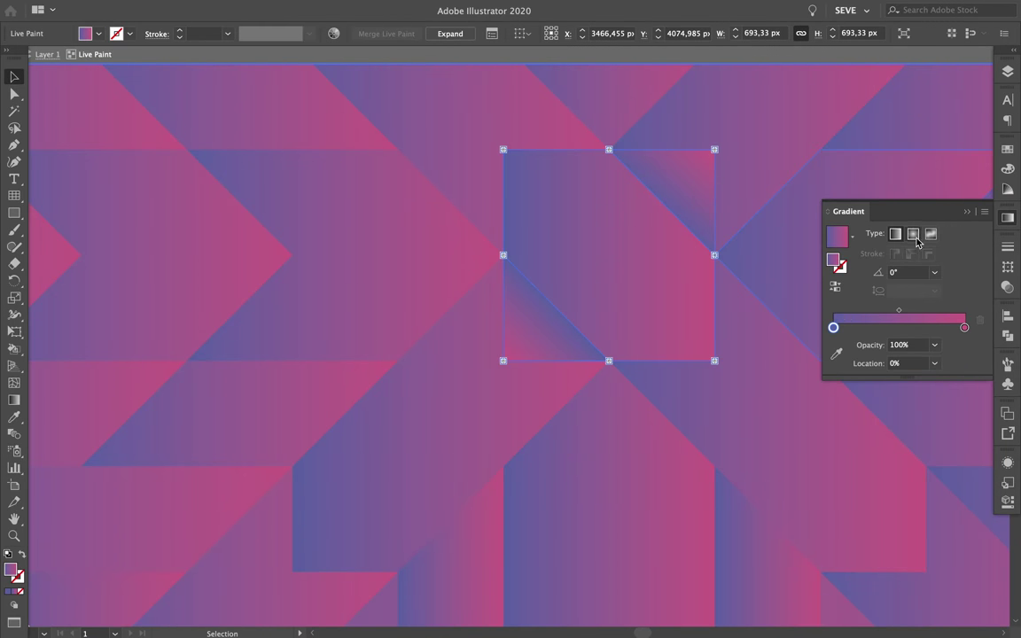
{"action": "left_click", "coordinate": [913, 233]}
{"action": "key", "text": "g"}
{"action": "left_click_drag", "start_coordinate": [684, 352], "coordinate": [579, 218]}
{"action": "key", "text": "v"}
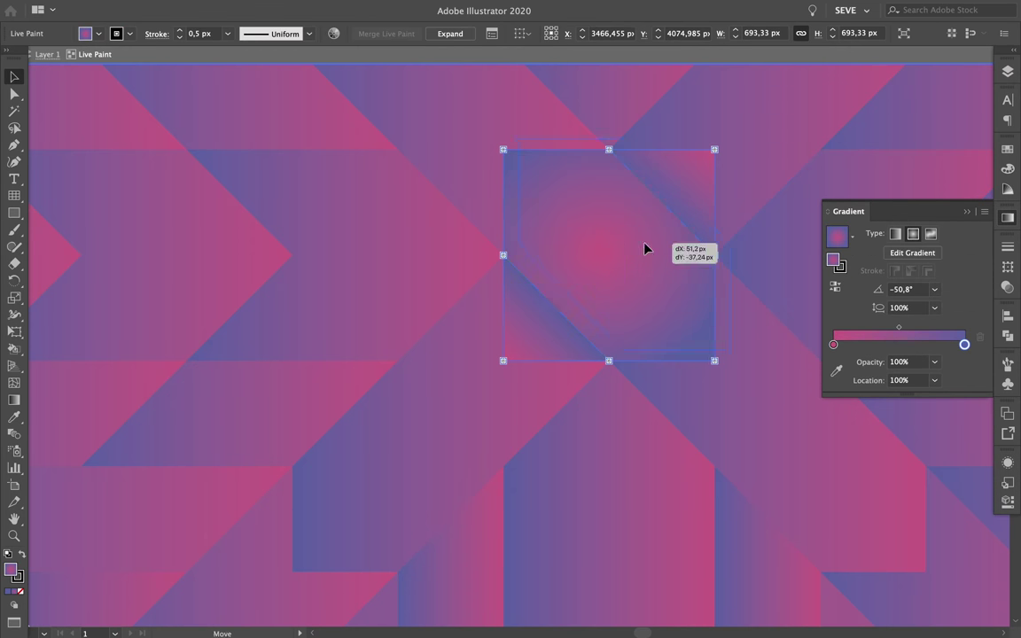
Step: Try rotating and shifting the centre square, then restore it to its original spot
{"action": "mouse_move", "coordinate": [670, 149]}
{"action": "left_mouse_down"}
{"action": "mouse_move", "coordinate": [639, 142]}
{"action": "mouse_move", "coordinate": [704, 378]}
{"action": "left_mouse_up"}
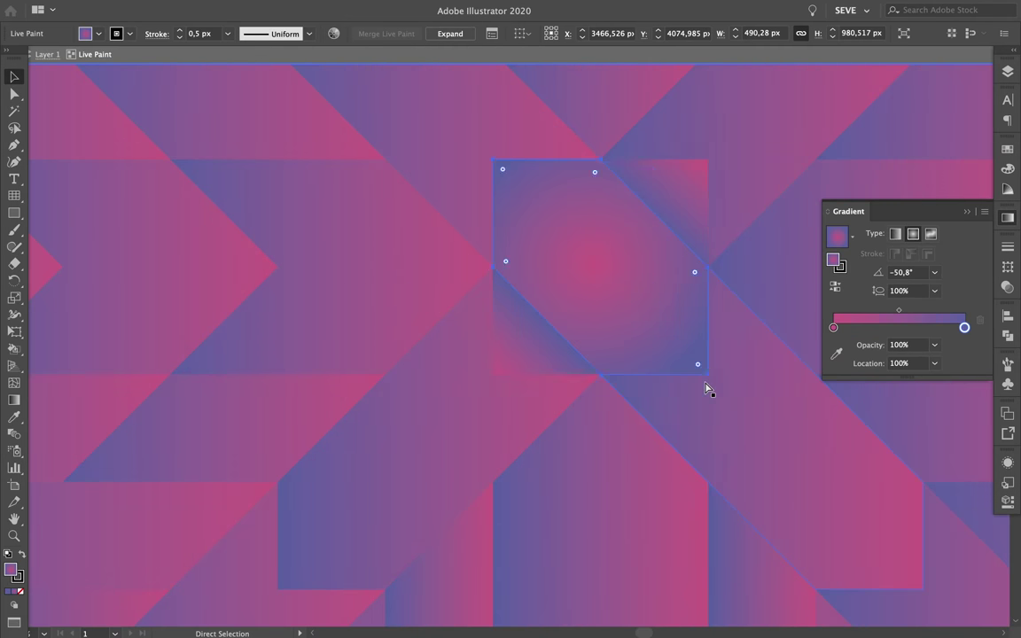
{"action": "mouse_move", "coordinate": [671, 275]}
{"action": "left_mouse_down"}
{"action": "mouse_move", "coordinate": [624, 297]}
{"action": "mouse_move", "coordinate": [475, 326]}
{"action": "left_mouse_up"}
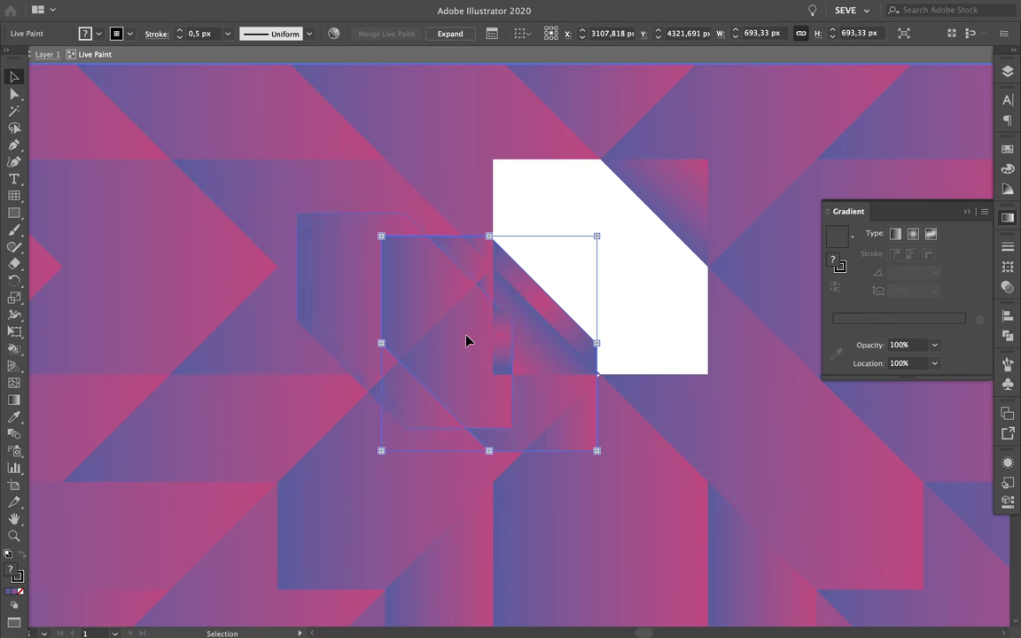
{"action": "left_click", "coordinate": [599, 305]}
{"action": "left_click_drag", "start_coordinate": [621, 266], "coordinate": [621, 266]}
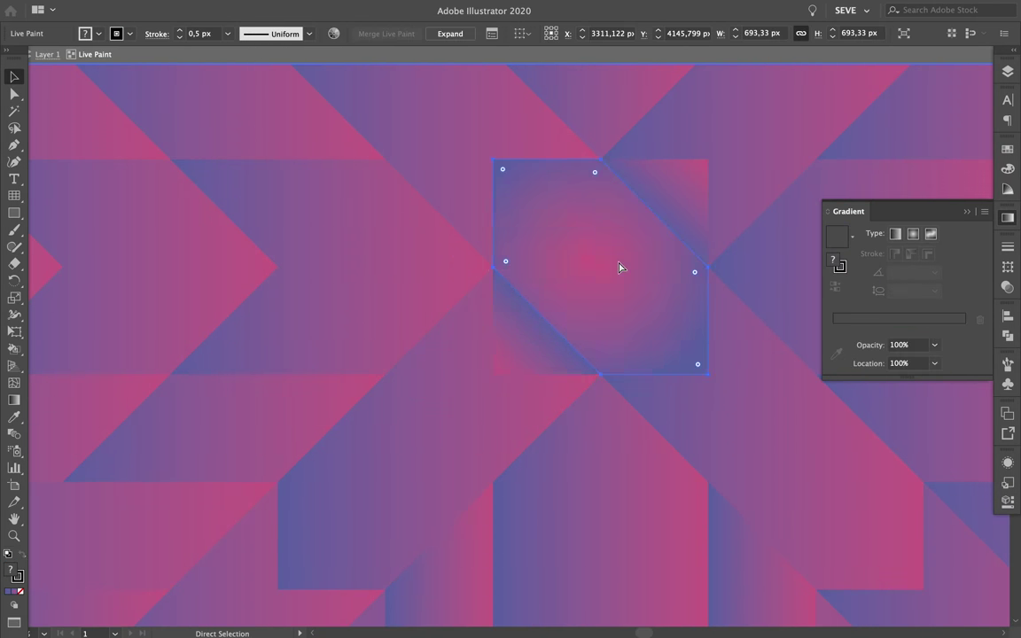
Step: Set the stroke of the octagon-like centre piece to None
{"action": "left_click", "coordinate": [1012, 75]}
{"action": "key", "text": "a"}
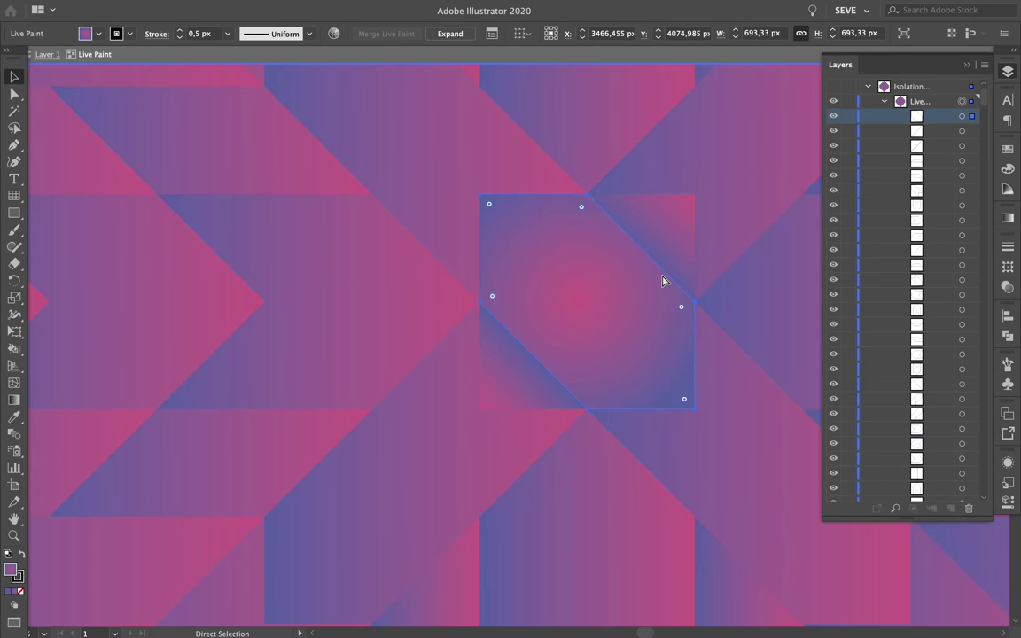
{"action": "left_click", "coordinate": [633, 300]}
{"action": "key", "text": "ctrl+minus"}
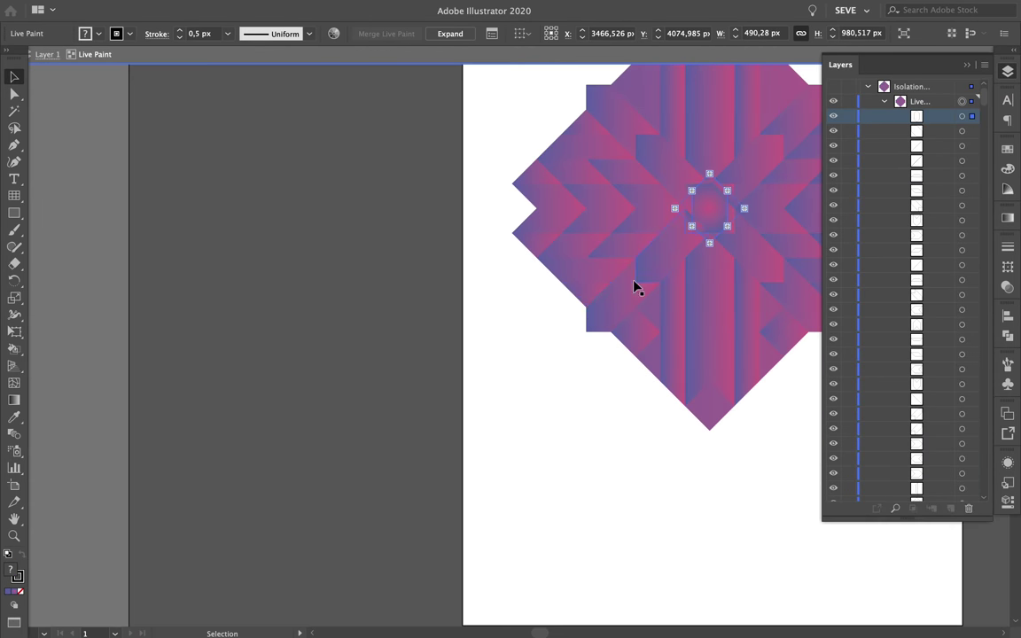
{"action": "left_click", "coordinate": [130, 34]}
{"action": "left_click", "coordinate": [10, 58]}
{"action": "key", "text": "ctrl+0"}
{"action": "left_click", "coordinate": [129, 33]}
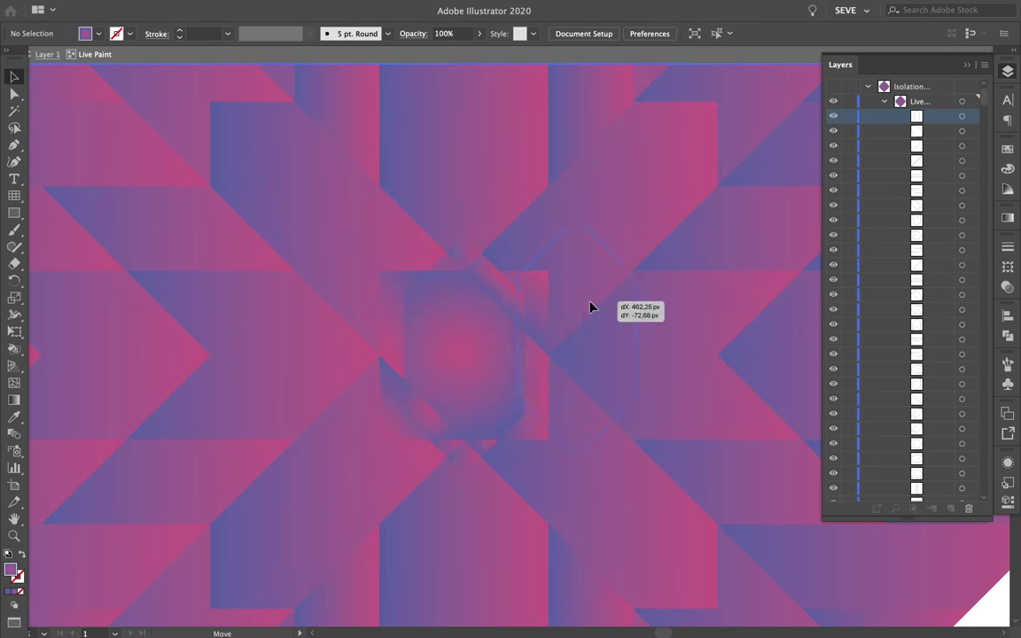
Step: Move the hexagon-shaped centre region up about 110 px
{"action": "left_click", "coordinate": [719, 270]}
{"action": "left_click", "coordinate": [660, 358]}
{"action": "left_click_drag", "start_coordinate": [661, 359], "coordinate": [648, 256]}
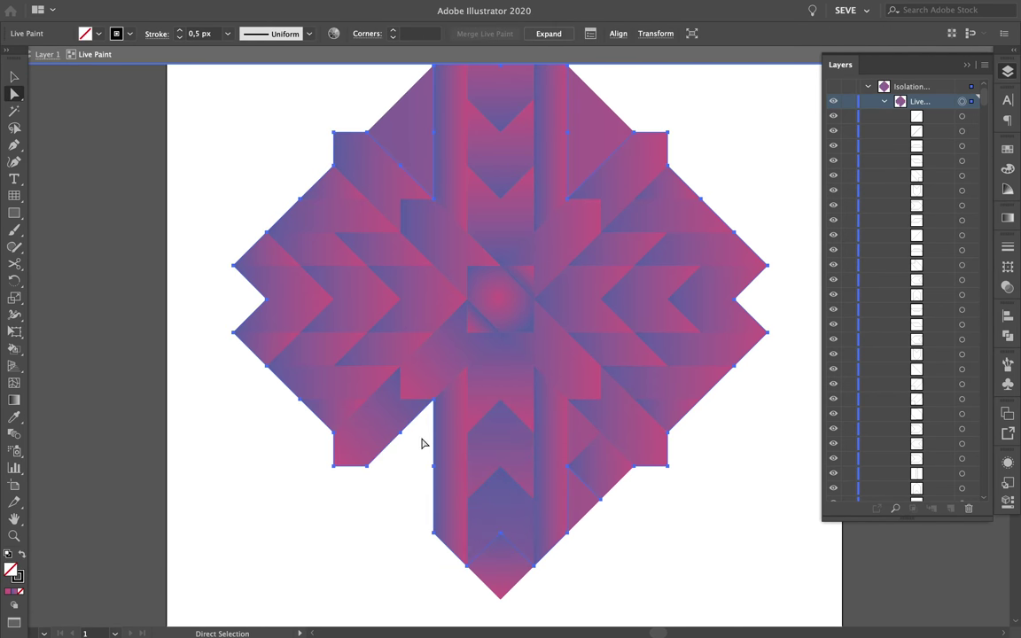
Step: Select and drag anchors of the upper-left diamond and top pieces, undoing two trial edits
{"action": "left_click", "coordinate": [586, 456]}
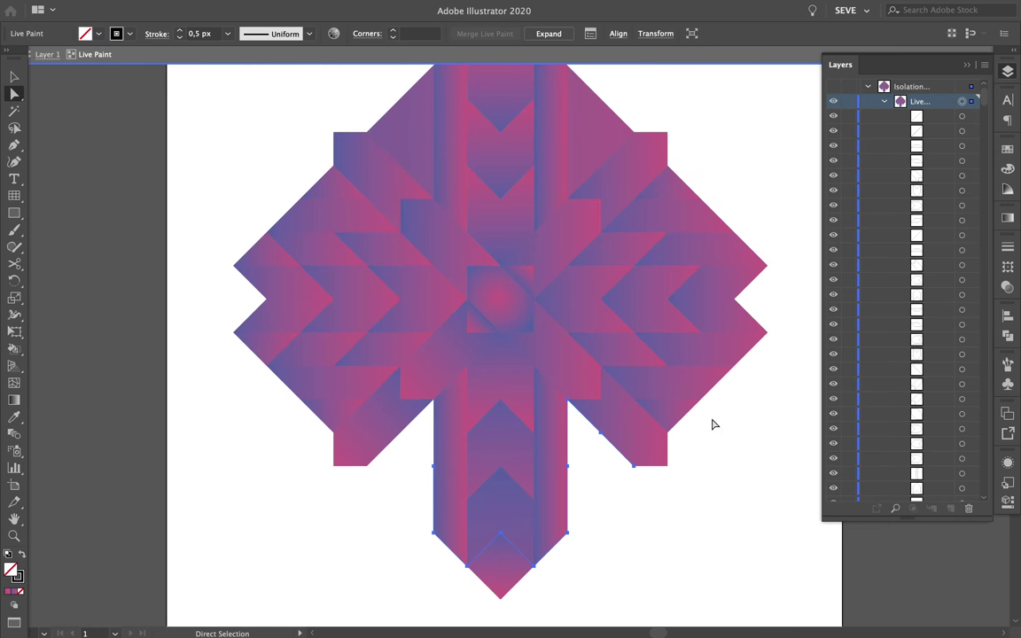
{"action": "left_click", "coordinate": [683, 399]}
{"action": "left_click", "coordinate": [342, 392]}
{"action": "left_click", "coordinate": [312, 217]}
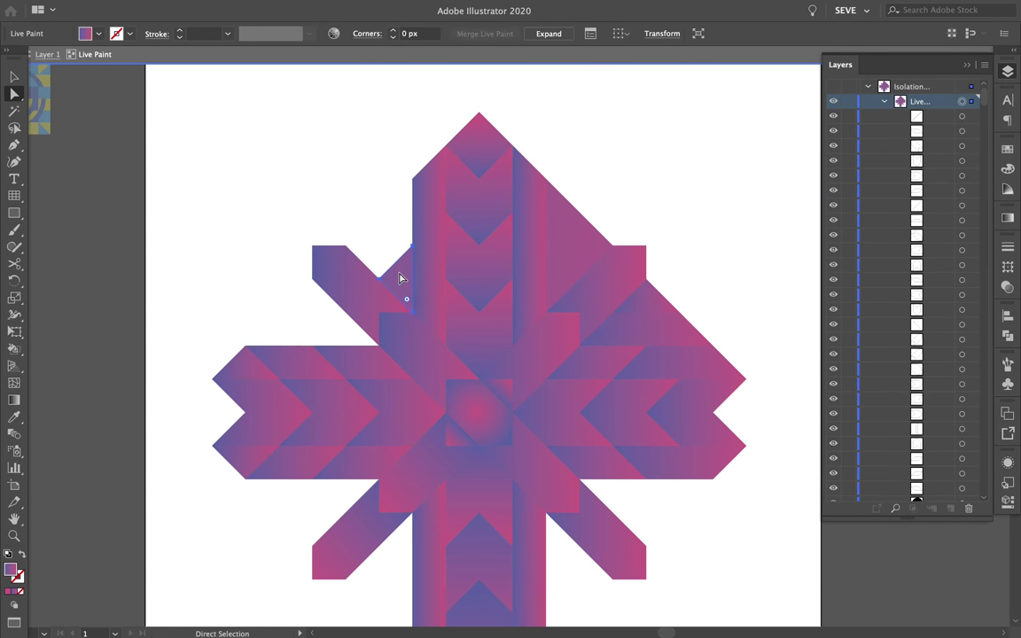
{"action": "left_click_drag", "start_coordinate": [570, 267], "coordinate": [561, 253]}
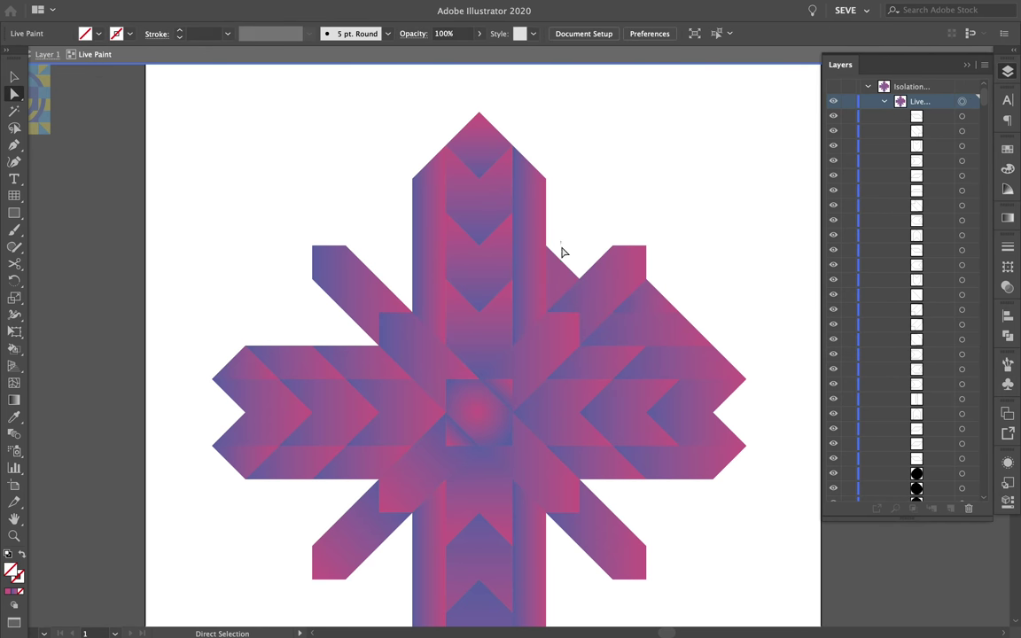
{"action": "left_click_drag", "start_coordinate": [669, 306], "coordinate": [653, 311]}
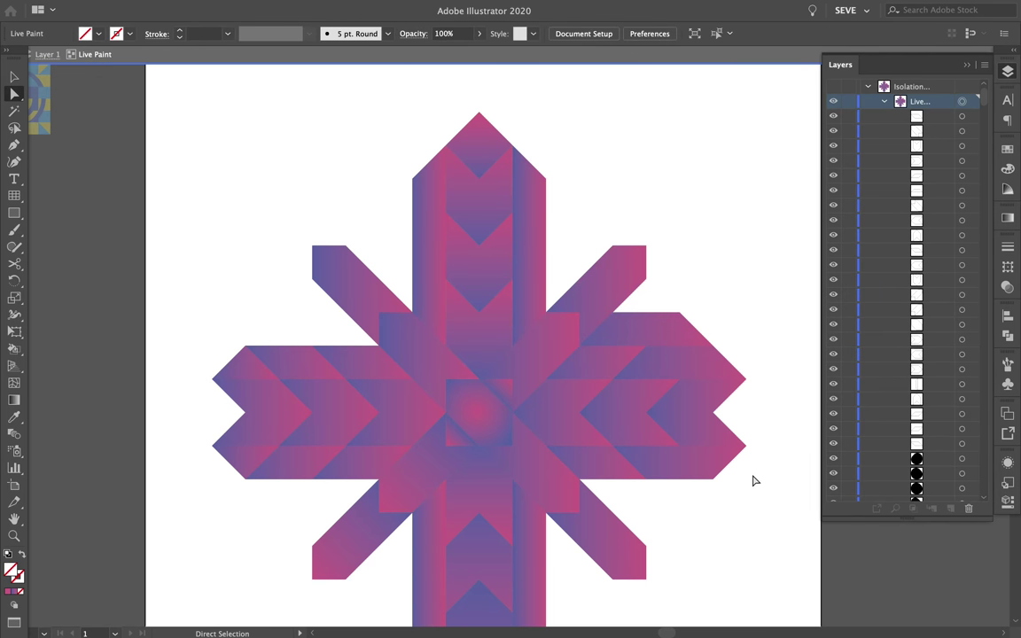
{"action": "key", "text": "ctrl+z"}
{"action": "key", "text": "ctrl+z"}
{"action": "key", "text": "ctrl+z"}
{"action": "key", "text": "ctrl+z"}
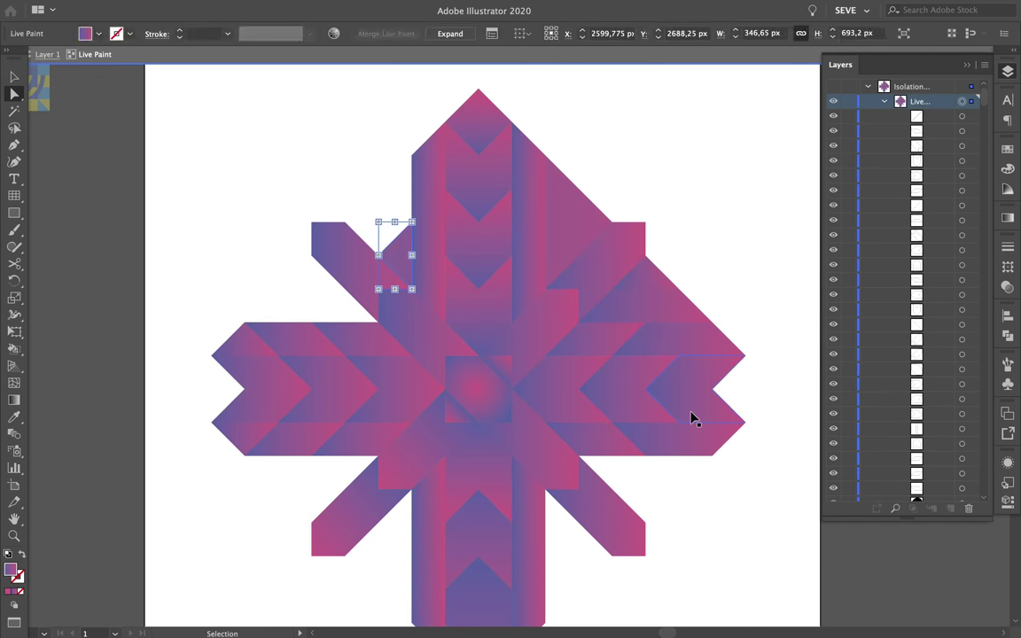
{"action": "key", "text": "ctrl+z"}
{"action": "key", "text": "ctrl+z"}
Step: Adjust anchors near the lower-right and upper-right arms, restoring the extended diagonal arms
{"action": "key", "text": "ctrl+z"}
{"action": "key", "text": "ctrl+z"}
{"action": "key", "text": "ctrl+z"}
{"action": "key", "text": "a"}
{"action": "left_click_drag", "start_coordinate": [609, 539], "coordinate": [583, 508]}
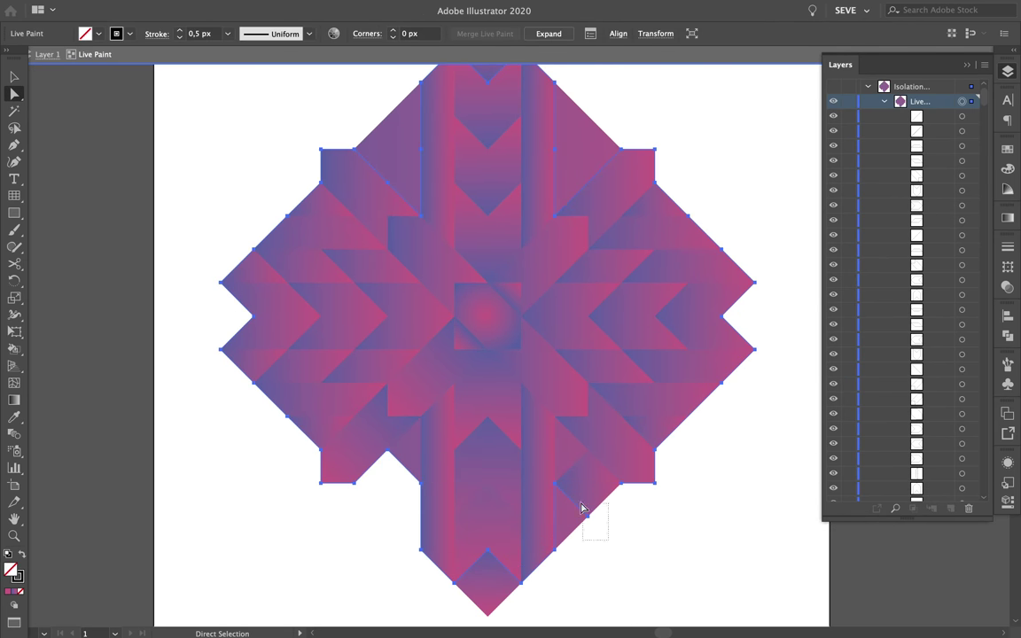
{"action": "key", "text": "ctrl+z"}
{"action": "left_click", "coordinate": [402, 183]}
{"action": "left_click", "coordinate": [572, 229]}
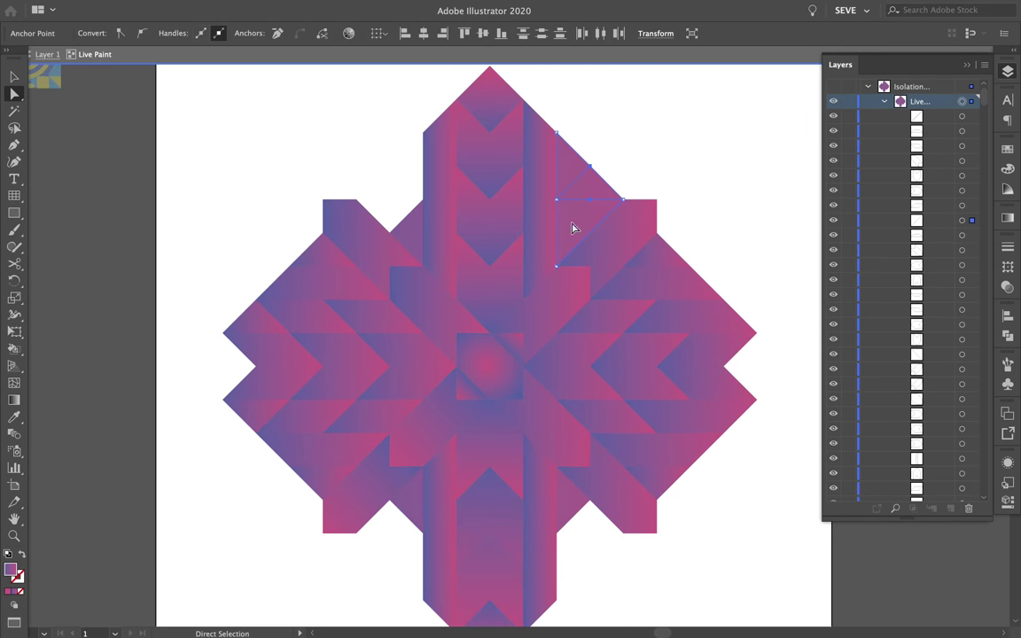
{"action": "key", "text": "ctrl+z"}
{"action": "key", "text": "ctrl+z"}
{"action": "key", "text": "ctrl+z"}
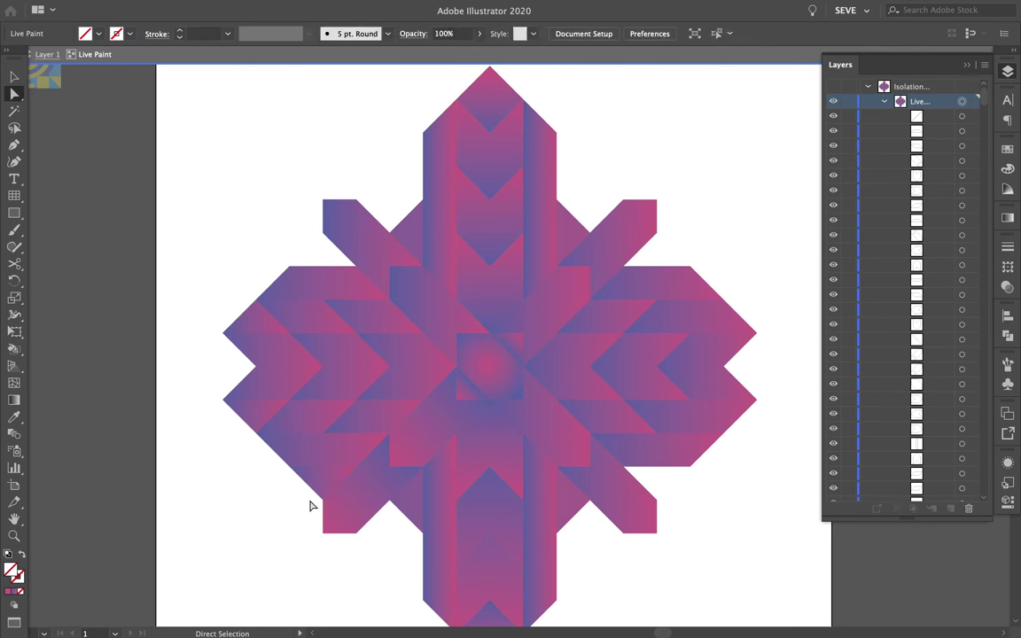
{"action": "key", "text": "ctrl+z"}
{"action": "key", "text": "ctrl+0"}
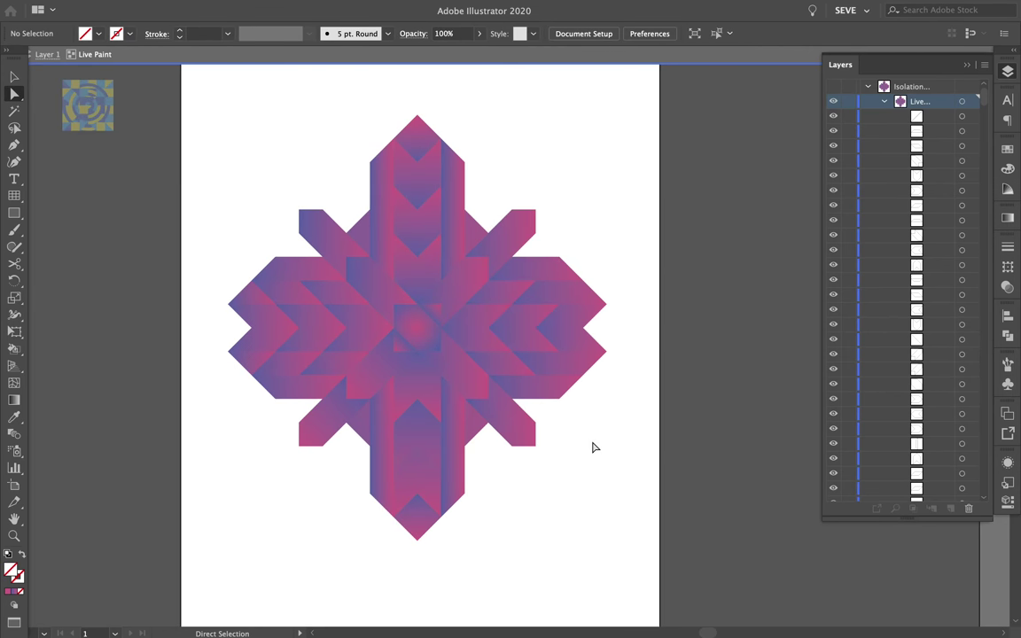
Step: Regrade the upper face and upper-left arm with a pinker gradient
{"action": "scroll", "coordinate": [456, 326], "scroll_direction": "up", "scroll_amount": 5}
{"action": "scroll", "coordinate": [456, 326], "scroll_direction": "down", "scroll_amount": 3}
{"action": "scroll", "coordinate": [353, 221], "scroll_direction": "down", "scroll_amount": 2}
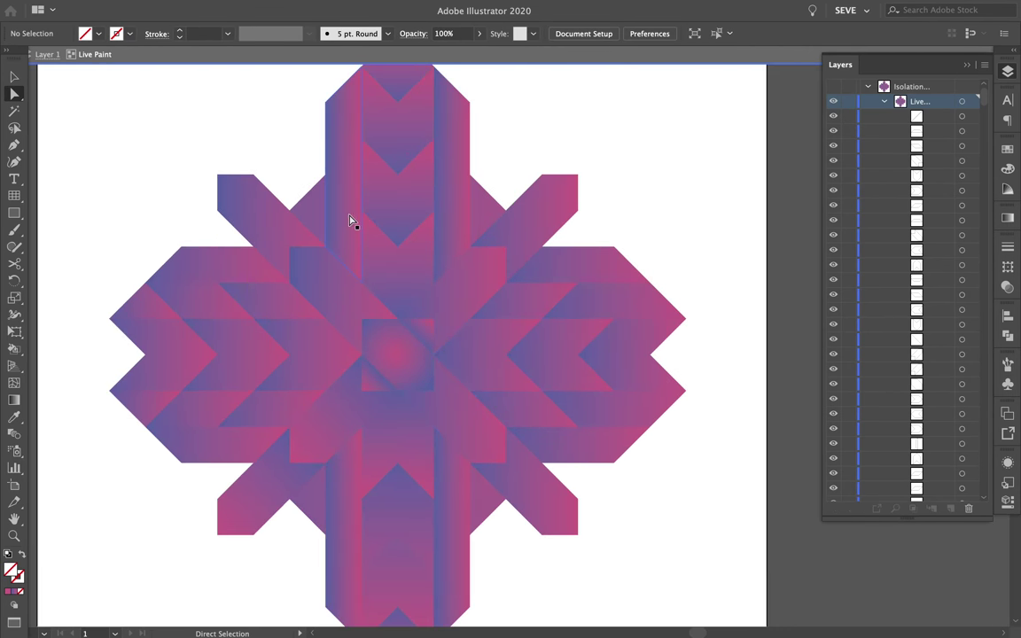
{"action": "key", "text": "v"}
{"action": "left_click", "coordinate": [457, 126]}
{"action": "left_click", "coordinate": [582, 201]}
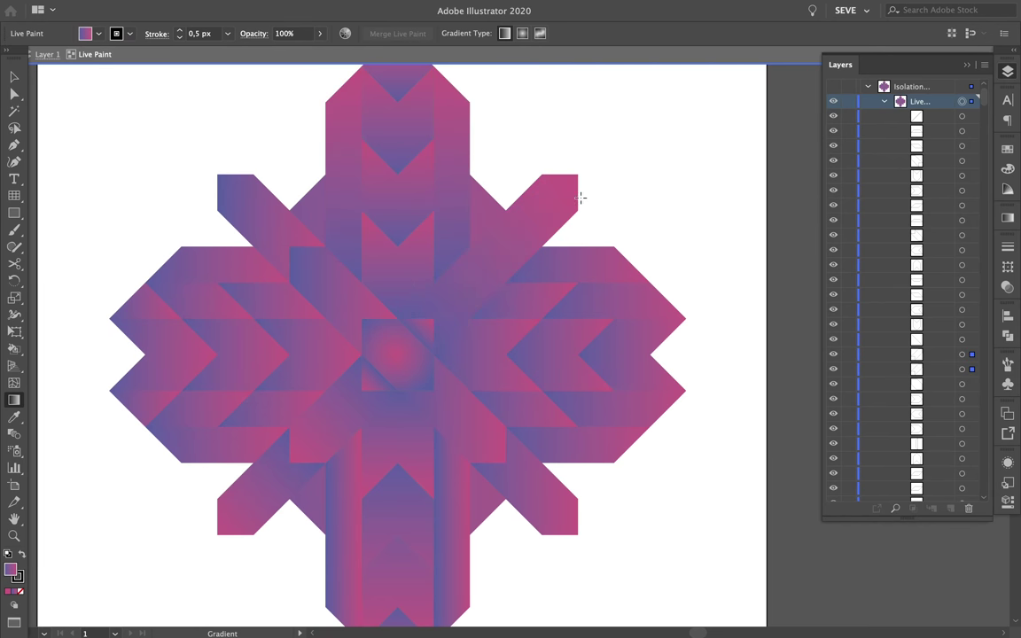
{"action": "key", "text": "g"}
{"action": "left_click", "coordinate": [505, 256]}
{"action": "key", "text": "v"}
{"action": "left_click", "coordinate": [267, 235]}
{"action": "key", "text": "g"}
{"action": "key", "text": "v"}
Step: Apply the pinker gradient to the middle and left chevron pieces
{"action": "left_click", "coordinate": [330, 330]}
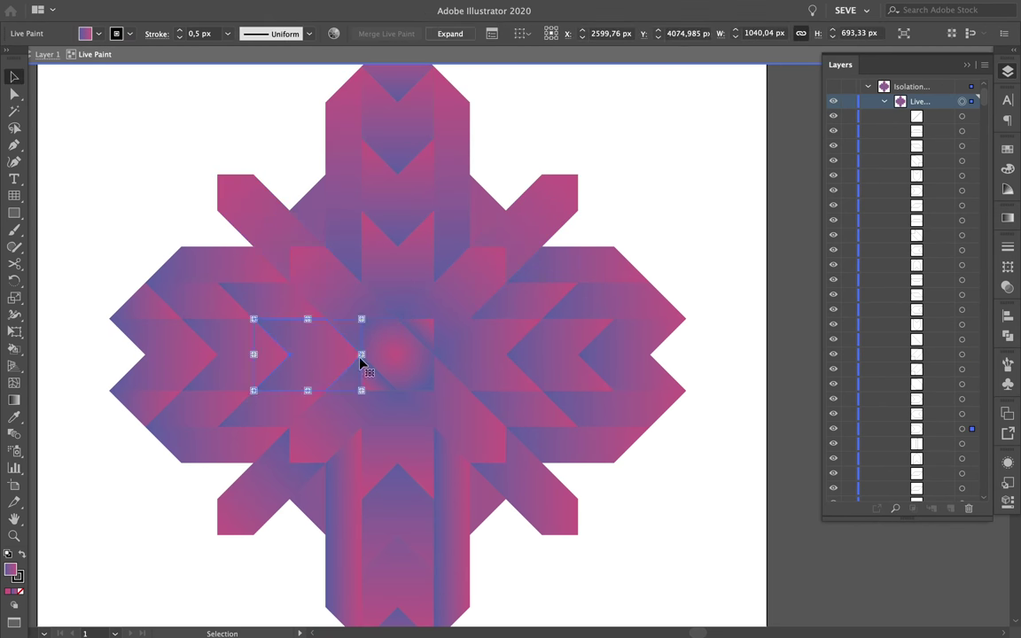
{"action": "key", "text": "g"}
{"action": "left_click", "coordinate": [362, 359]}
{"action": "key", "text": "v"}
{"action": "key", "text": "g"}
{"action": "left_click", "coordinate": [186, 353]}
{"action": "key", "text": "v"}
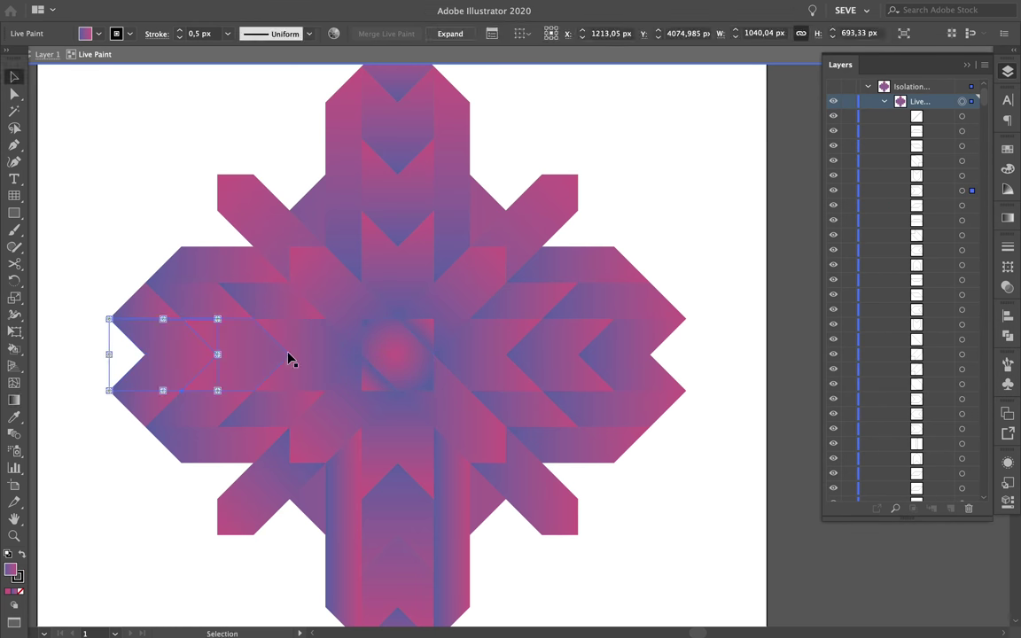
{"action": "key", "text": "g"}
{"action": "key", "text": "v"}
{"action": "left_click", "coordinate": [493, 355]}
{"action": "key", "text": "g"}
{"action": "left_click", "coordinate": [225, 354]}
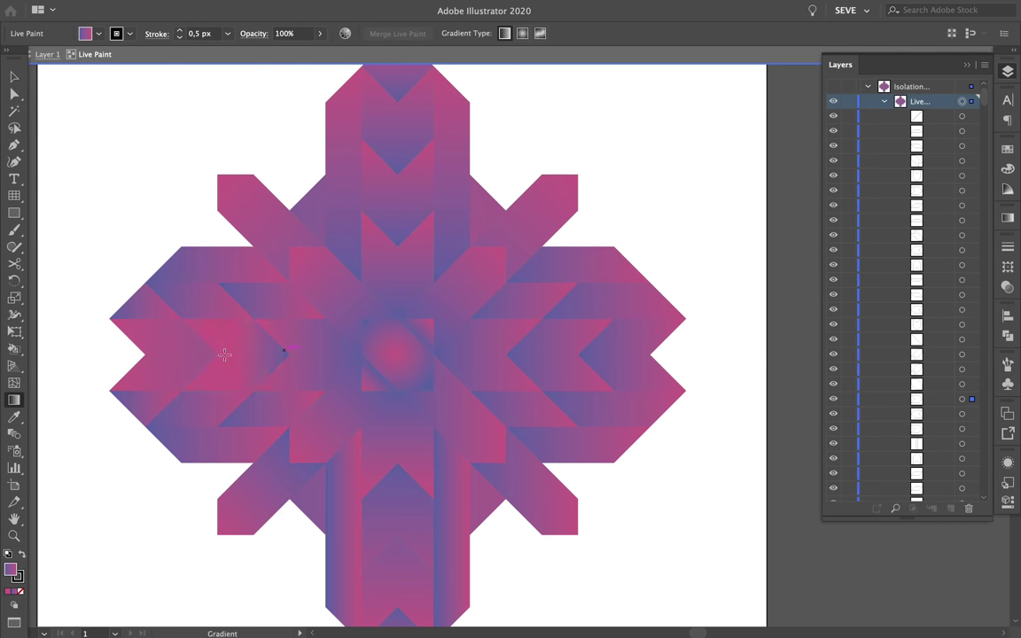
Step: Delete the right middle chevron and Alt-drag a middle chevron copy into the gap
{"action": "key", "text": "v"}
{"action": "key", "text": "g"}
{"action": "key", "text": "v"}
{"action": "left_click", "coordinate": [495, 364]}
{"action": "key", "text": "Delete"}
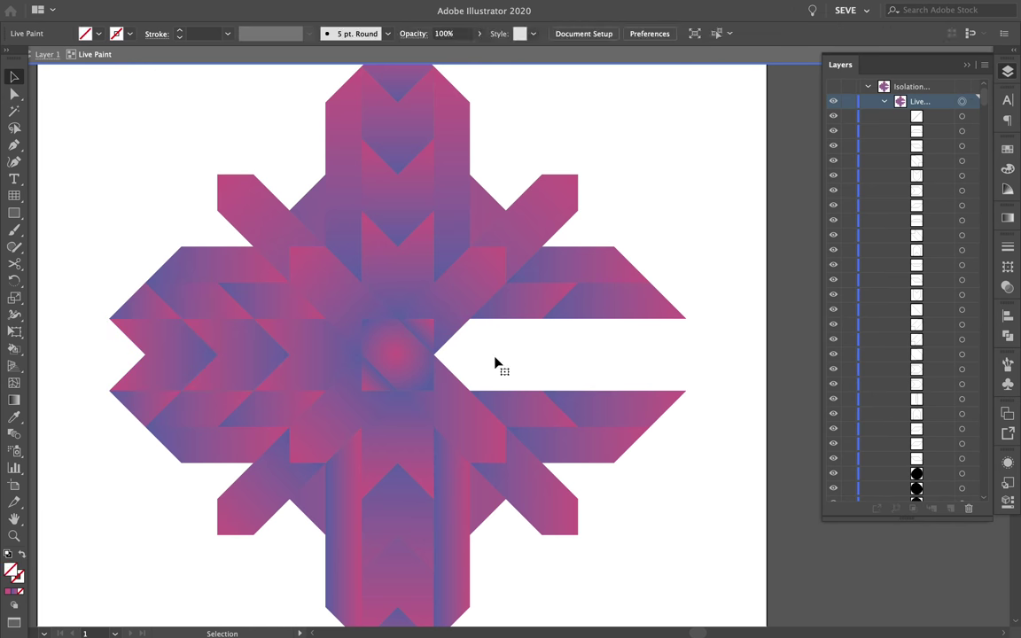
{"action": "left_click_drag", "start_coordinate": [319, 356], "coordinate": [623, 360]}
{"action": "left_click", "coordinate": [659, 489]}
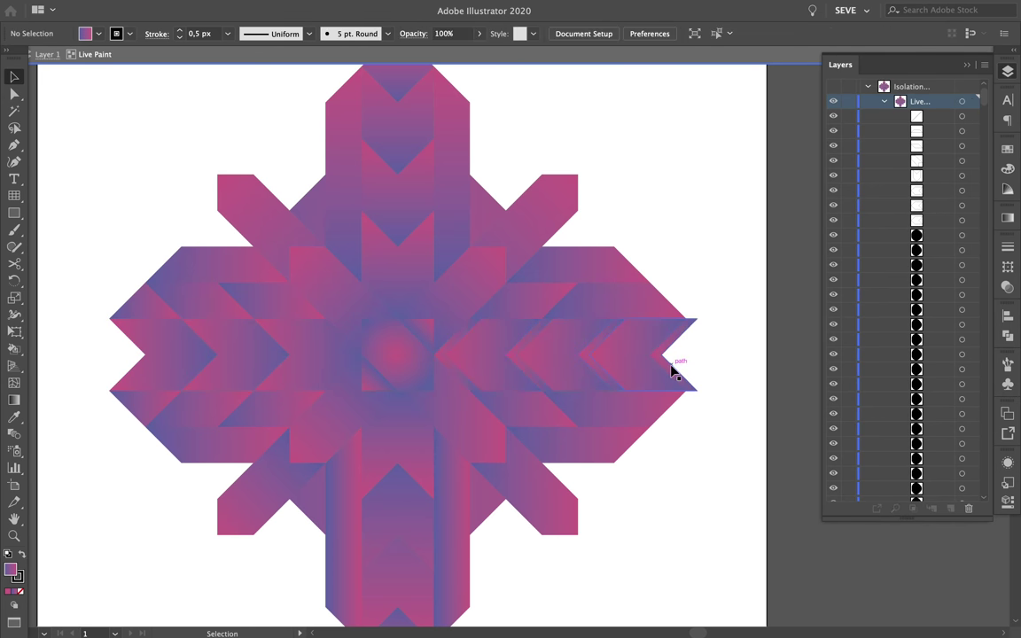
{"action": "left_click_drag", "start_coordinate": [171, 360], "coordinate": [296, 360]}
{"action": "key", "text": "ctrl+z"}
{"action": "scroll", "coordinate": [635, 413], "scroll_direction": "down", "scroll_amount": 2}
Step: Copy chevron pieces up and down the vertical arm and left along the horizontal arm
{"action": "left_click_drag", "start_coordinate": [481, 360], "coordinate": [481, 314]}
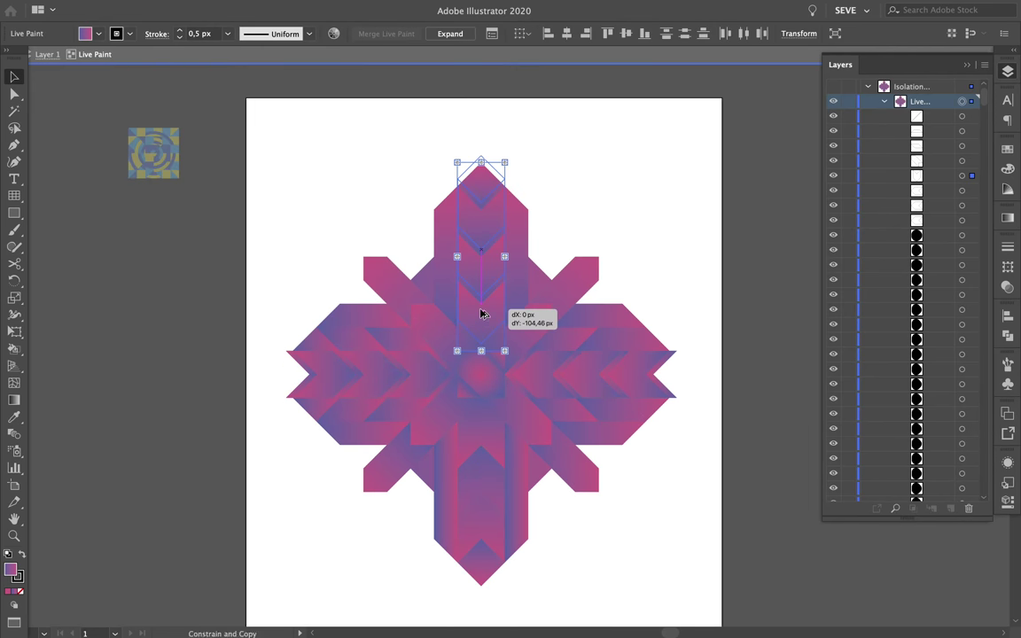
{"action": "left_click", "coordinate": [589, 535]}
{"action": "left_click_drag", "start_coordinate": [483, 362], "coordinate": [486, 453]}
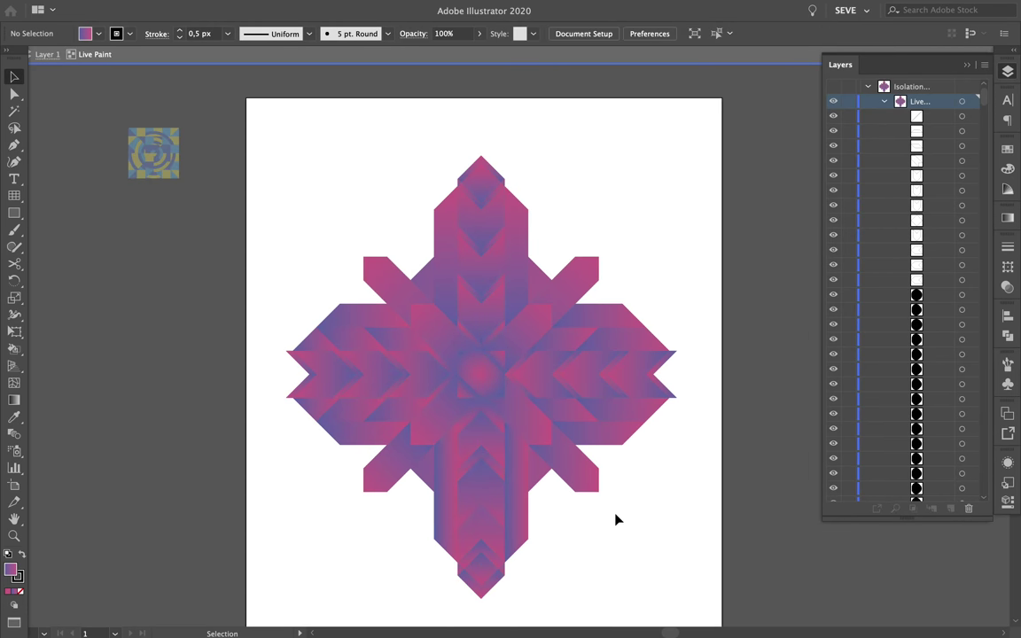
{"action": "left_click_drag", "start_coordinate": [324, 371], "coordinate": [412, 381]}
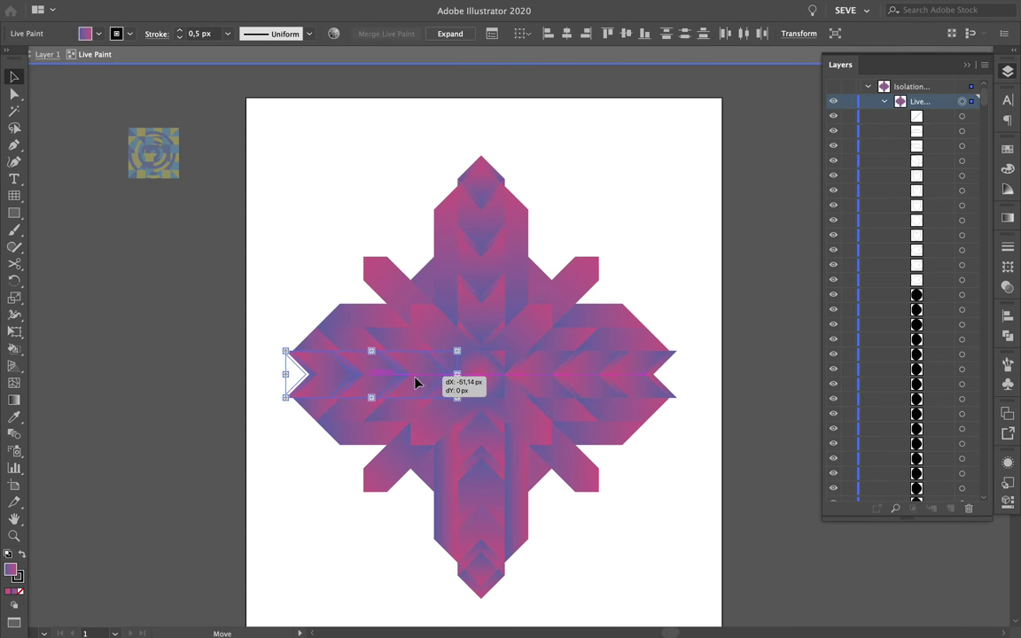
{"action": "left_click", "coordinate": [621, 477]}
Step: Move a lower-right piece into place to form the bottom arm's pointed tip
{"action": "scroll", "coordinate": [612, 496], "scroll_direction": "up", "scroll_amount": 2}
{"action": "left_click", "coordinate": [469, 320]}
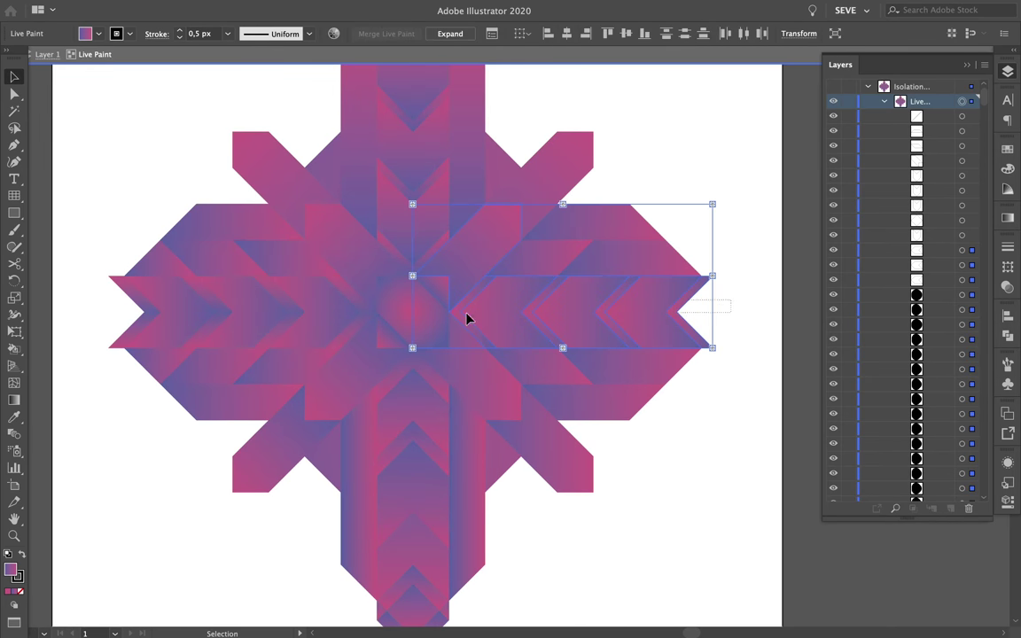
{"action": "scroll", "coordinate": [622, 490], "scroll_direction": "down", "scroll_amount": 2}
{"action": "mouse_move", "coordinate": [524, 390]}
{"action": "left_mouse_down"}
{"action": "mouse_move", "coordinate": [536, 406]}
{"action": "mouse_move", "coordinate": [571, 556]}
{"action": "left_mouse_up"}
{"action": "scroll", "coordinate": [570, 556], "scroll_direction": "down", "scroll_amount": 1}
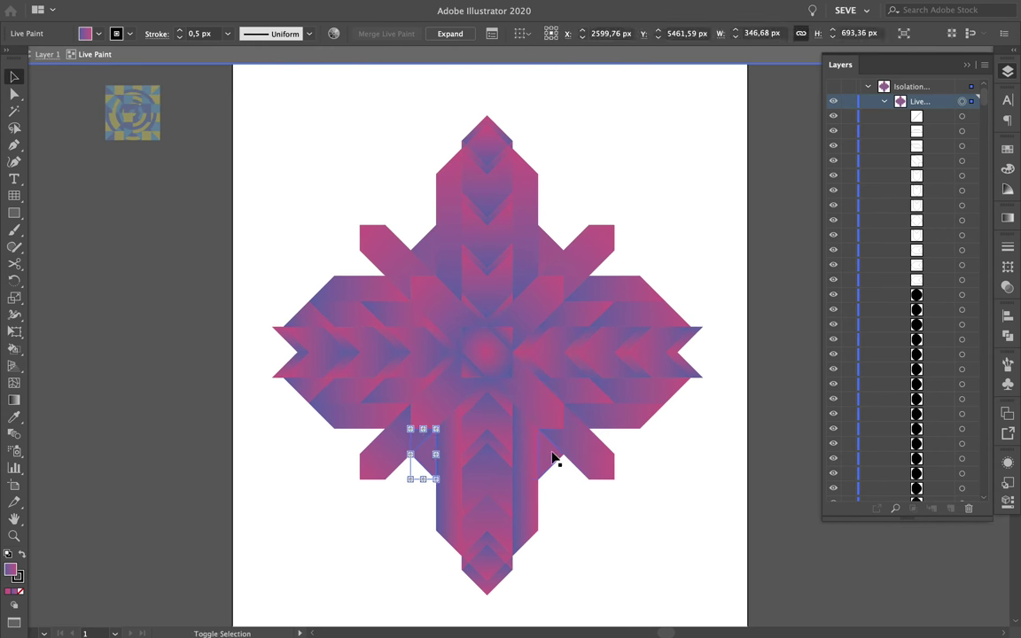
{"action": "left_click", "coordinate": [554, 470]}
{"action": "left_click", "coordinate": [512, 501]}
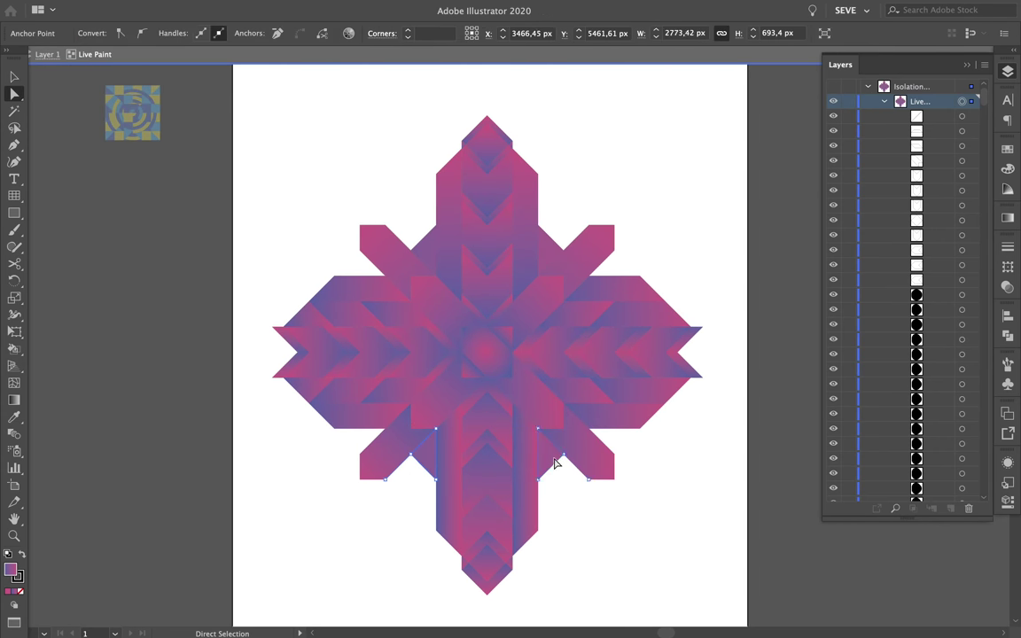
Step: Select the lower arm pieces and try moving a triangle piece, then undo it
{"action": "left_click", "coordinate": [535, 474]}
{"action": "key", "text": "g"}
{"action": "left_click", "coordinate": [523, 495]}
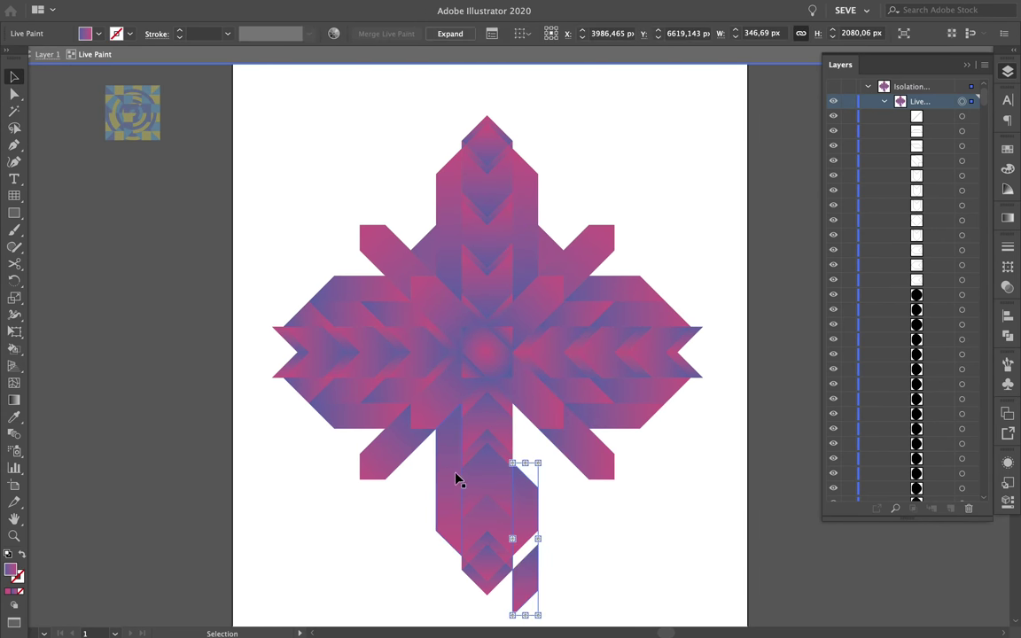
{"action": "key", "text": "a"}
{"action": "left_click_drag", "start_coordinate": [400, 182], "coordinate": [401, 182]}
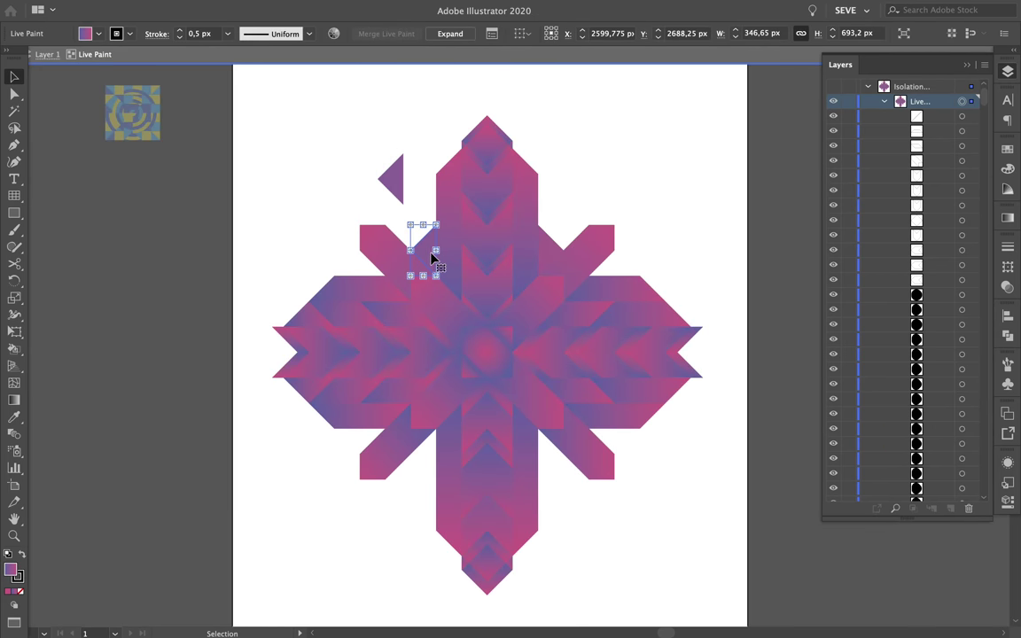
{"action": "key", "text": "ctrl+z"}
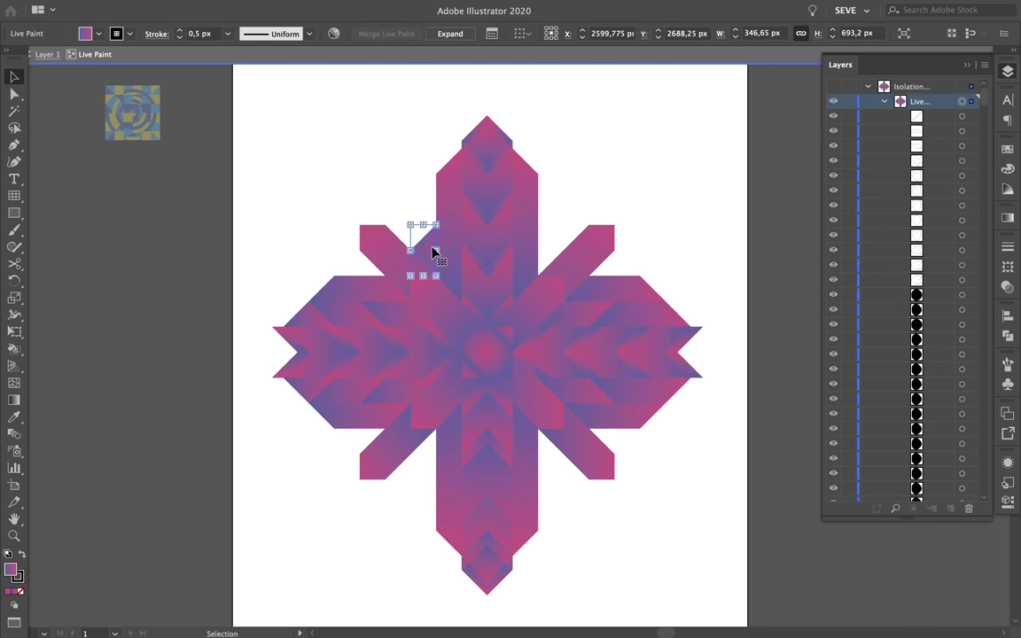
{"action": "key", "text": "a"}
{"action": "left_click", "coordinate": [413, 199]}
Step: Delete Live Paint pieces to slim the side arms and notch the top and bottom ends
{"action": "left_click", "coordinate": [392, 411]}
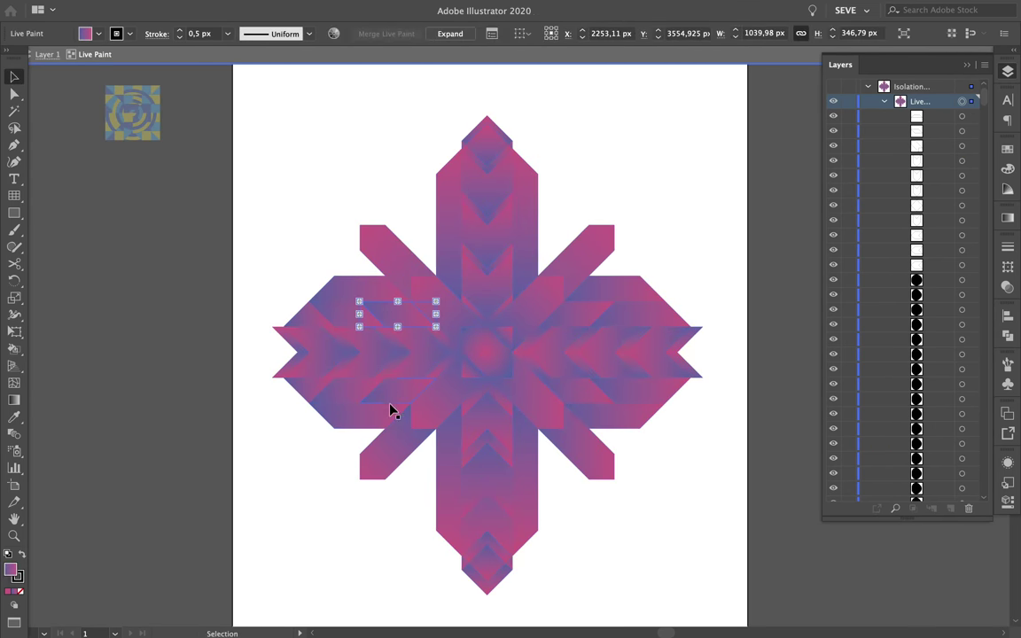
{"action": "key", "text": "g"}
{"action": "key", "text": "a"}
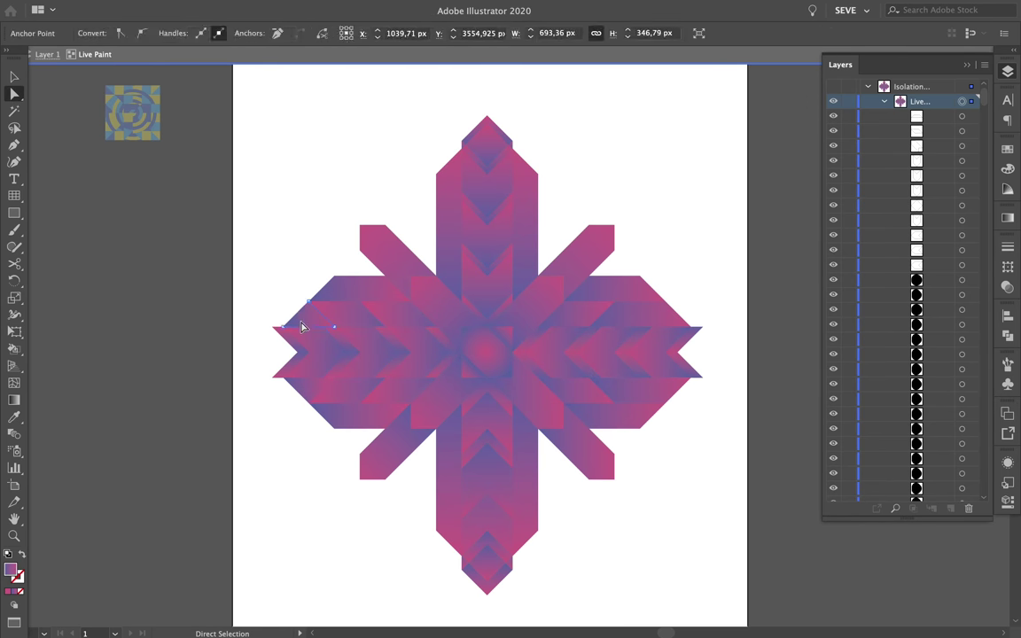
{"action": "key", "text": "ctrl+z"}
{"action": "key", "text": "ctrl+z"}
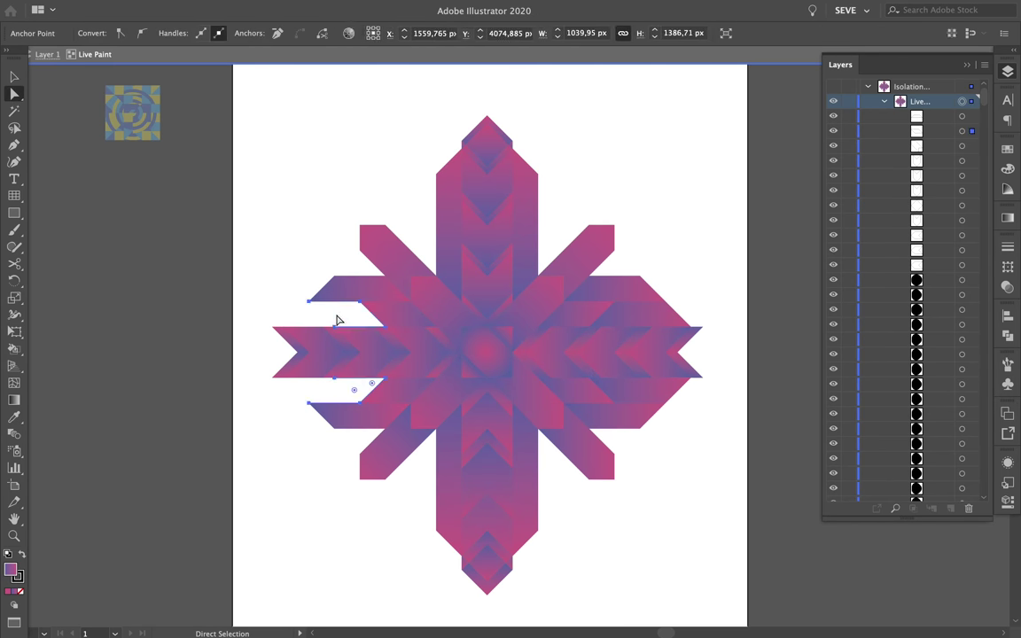
{"action": "key", "text": "ctrl+z"}
{"action": "key", "text": "ctrl+z"}
{"action": "key", "text": "ctrl+z"}
{"action": "key", "text": "ctrl+z"}
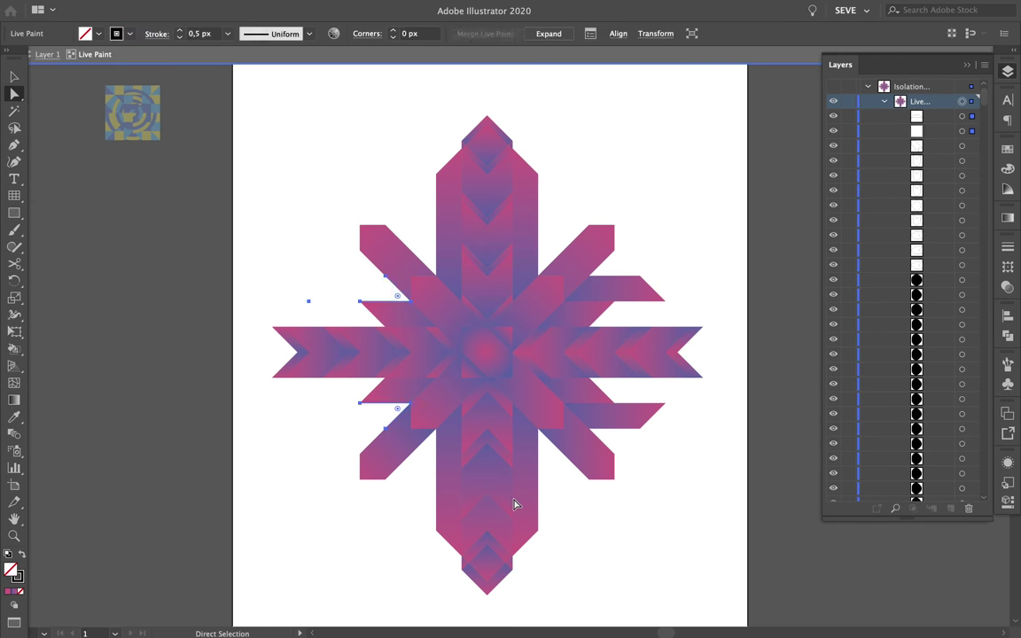
{"action": "key", "text": "ctrl+z"}
{"action": "key", "text": "ctrl+z"}
{"action": "key", "text": "ctrl+z"}
{"action": "key", "text": "ctrl+z"}
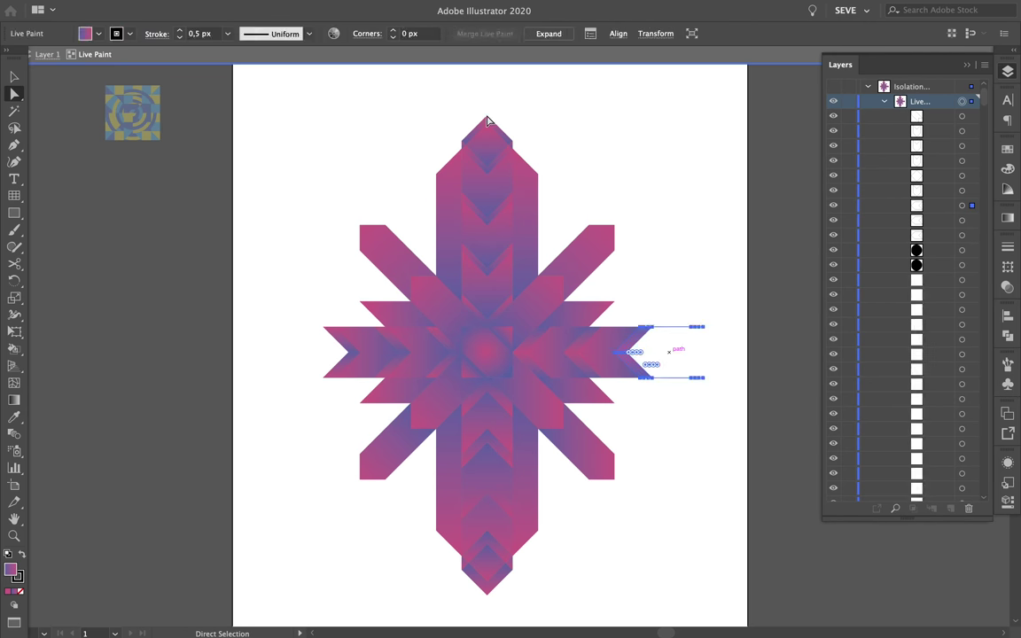
{"action": "key", "text": "ctrl+z"}
{"action": "key", "text": "ctrl+z"}
{"action": "key", "text": "ctrl+z"}
{"action": "scroll", "coordinate": [584, 528], "scroll_direction": "down", "scroll_amount": 2}
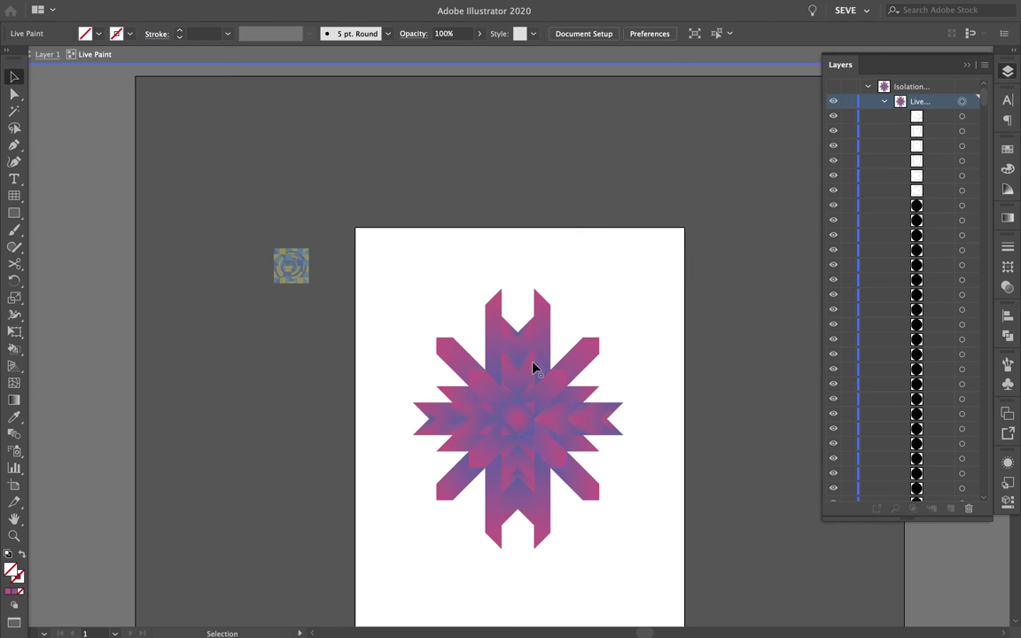
{"action": "key", "text": "ctrl+z"}
{"action": "key", "text": "ctrl+z"}
Step: Rotate the whole star about 45 degrees, then to 315 degrees
{"action": "key", "text": "v"}
{"action": "left_click", "coordinate": [545, 441]}
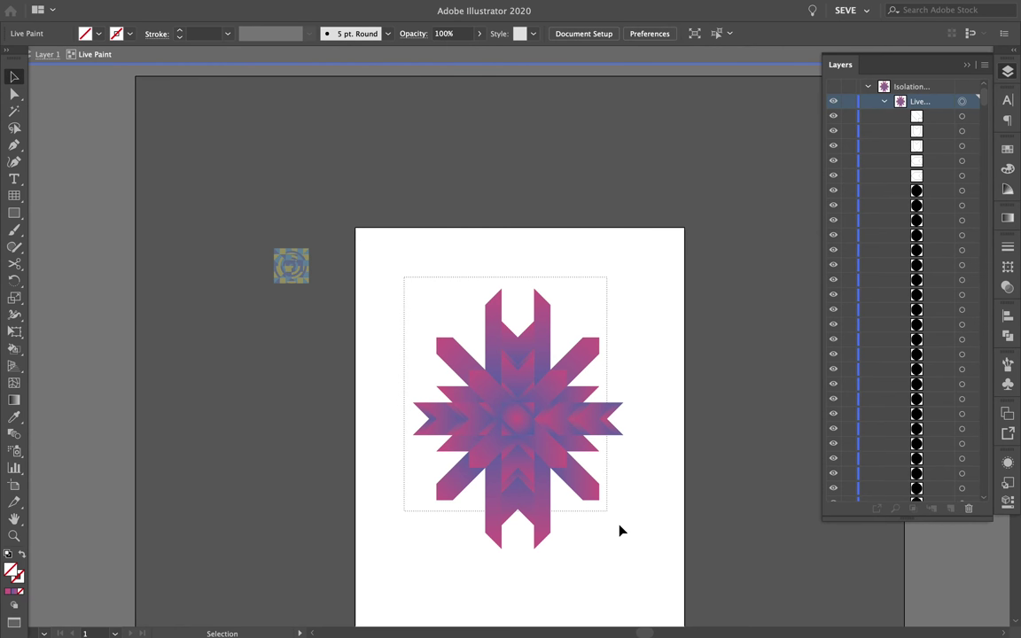
{"action": "left_click_drag", "start_coordinate": [619, 530], "coordinate": [543, 276]}
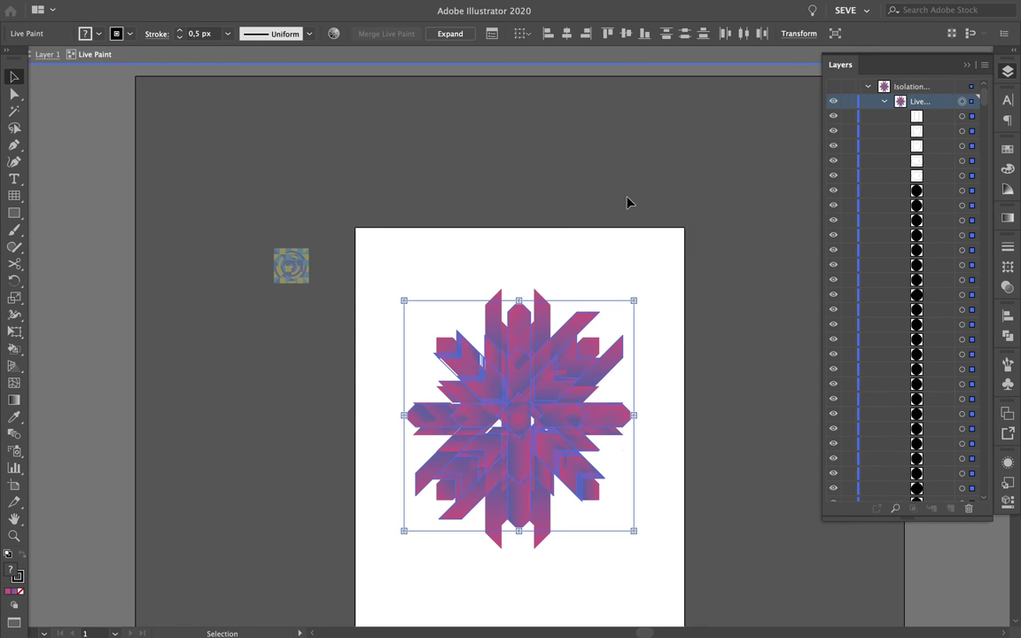
{"action": "left_click_drag", "start_coordinate": [641, 293], "coordinate": [666, 438]}
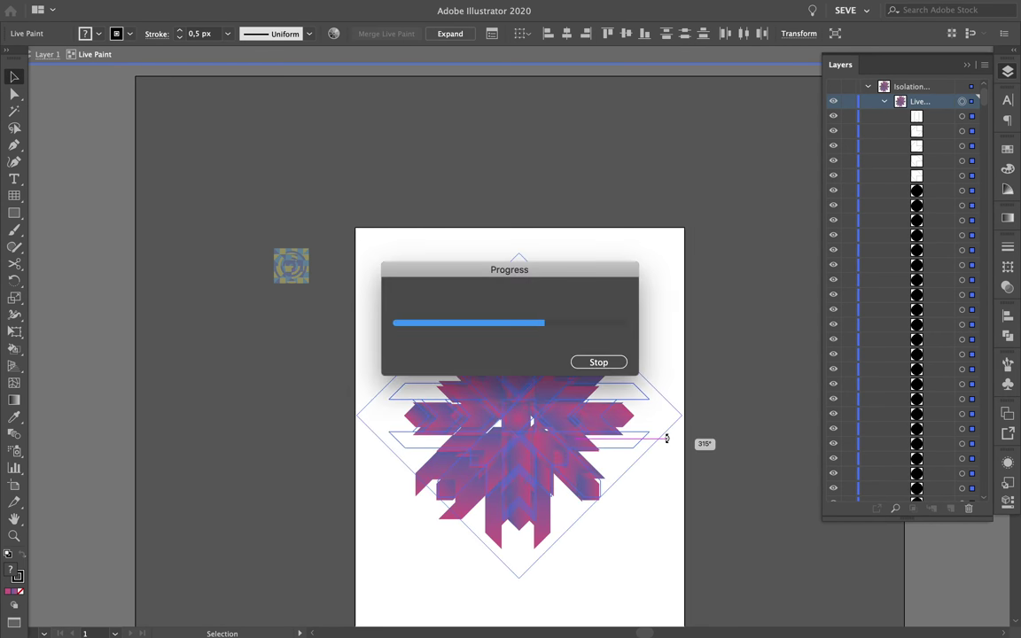
{"action": "left_click", "coordinate": [709, 428]}
{"action": "scroll", "coordinate": [709, 428], "scroll_direction": "up", "scroll_amount": 3}
{"action": "scroll", "coordinate": [710, 428], "scroll_direction": "down", "scroll_amount": 3}
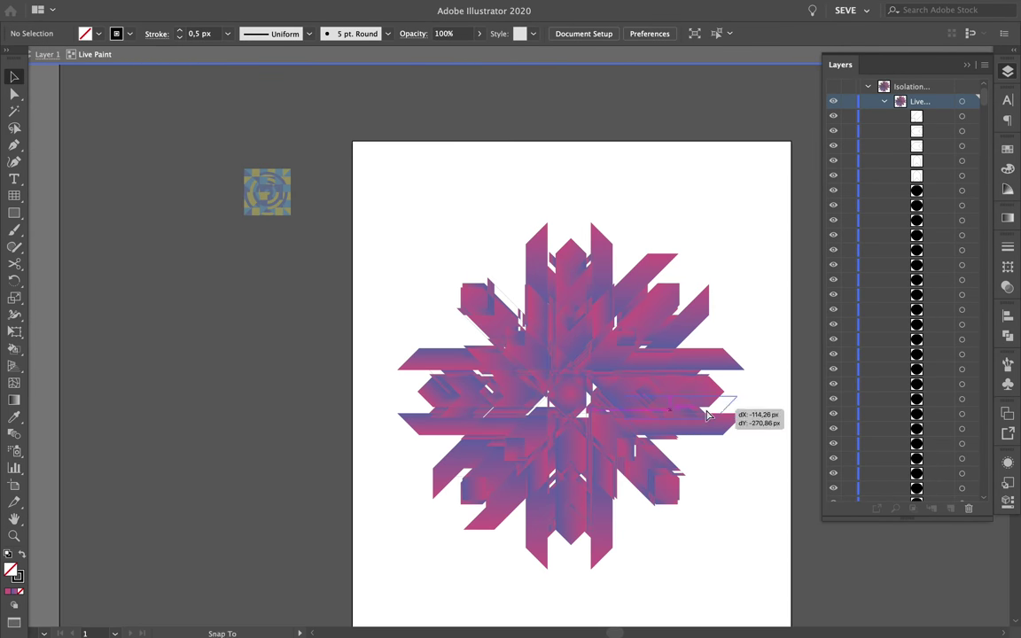
Step: Move a piece left and move a copy of the star down and right
{"action": "left_click_drag", "start_coordinate": [734, 415], "coordinate": [451, 321]}
{"action": "scroll", "coordinate": [510, 266], "scroll_direction": "up", "scroll_amount": 5}
{"action": "scroll", "coordinate": [510, 266], "scroll_direction": "up", "scroll_amount": 2}
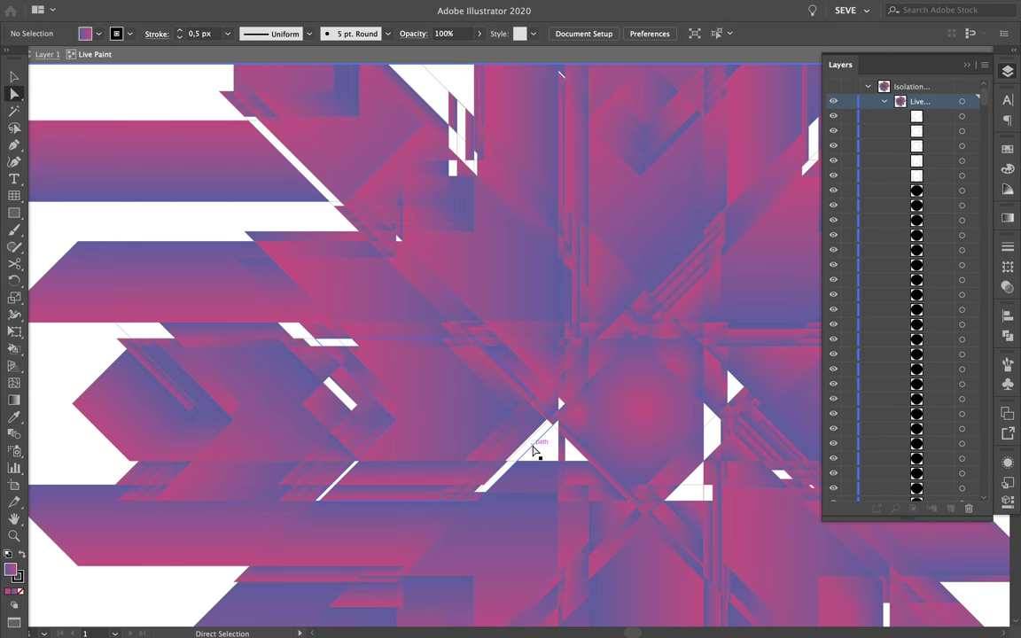
{"action": "scroll", "coordinate": [686, 499], "scroll_direction": "down", "scroll_amount": 5}
{"action": "left_click_drag", "start_coordinate": [446, 310], "coordinate": [585, 383]}
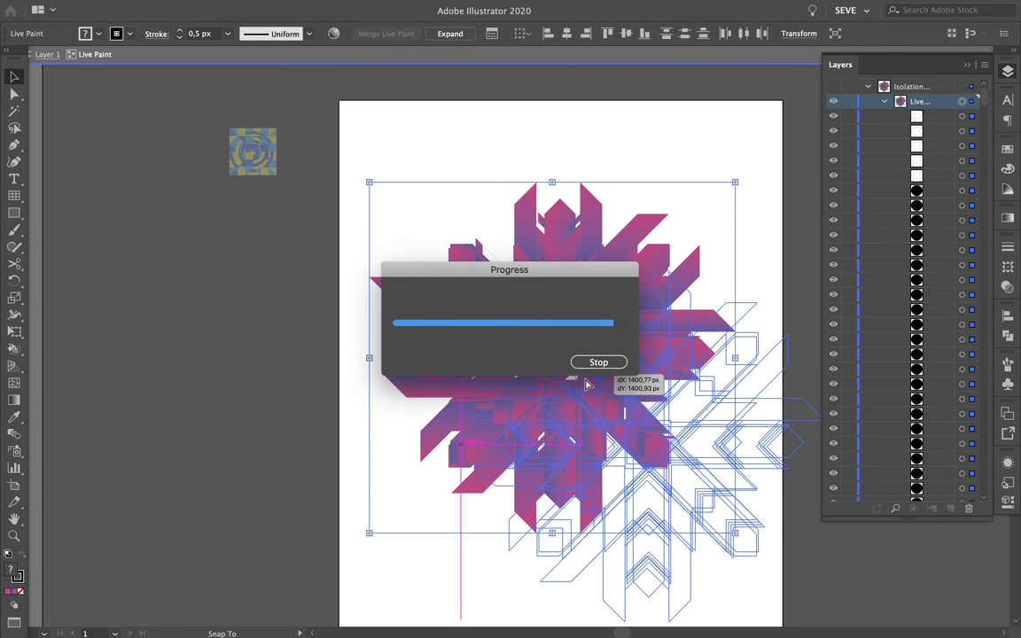
{"action": "left_click_drag", "start_coordinate": [833, 116], "coordinate": [834, 176]}
Step: Delete the five white sublayers and extra pieces, checking the artwork in outline view
{"action": "left_click", "coordinate": [887, 116]}
{"action": "left_click", "coordinate": [938, 175], "text": "shift"}
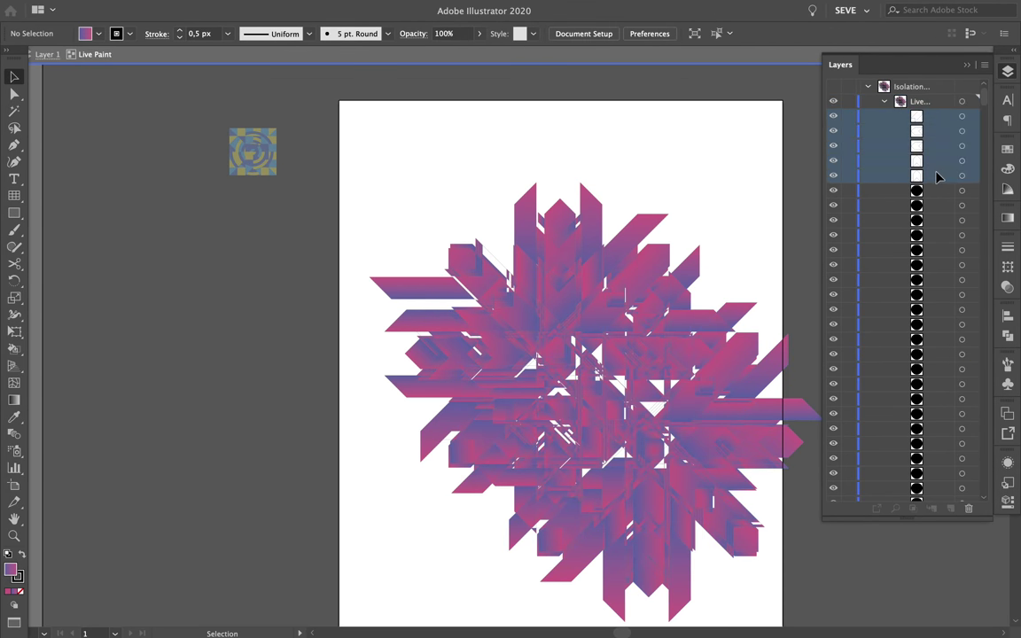
{"action": "left_click", "coordinate": [969, 510]}
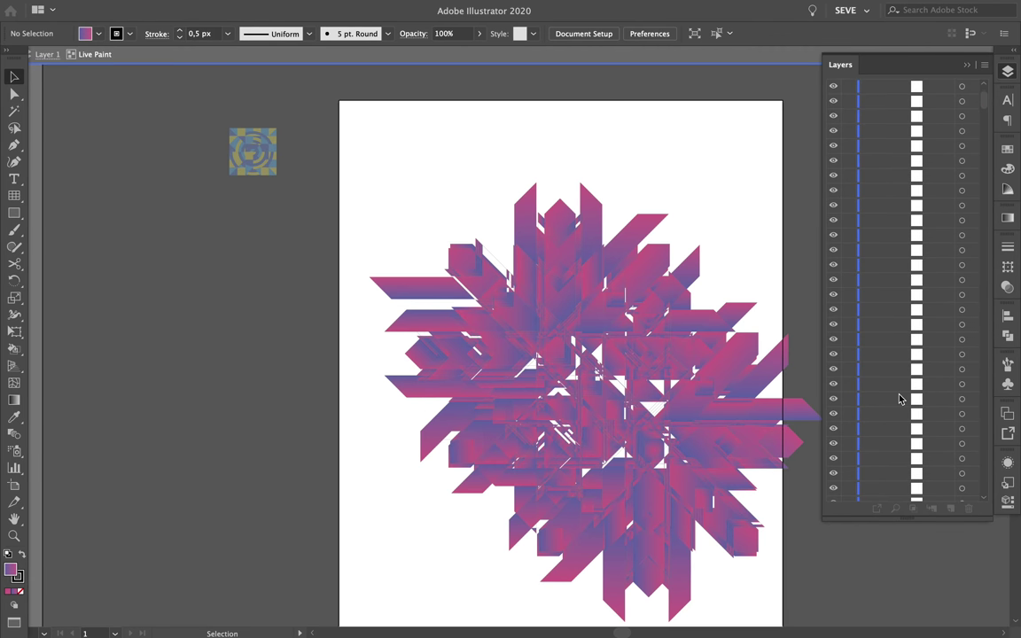
{"action": "left_click", "coordinate": [984, 479]}
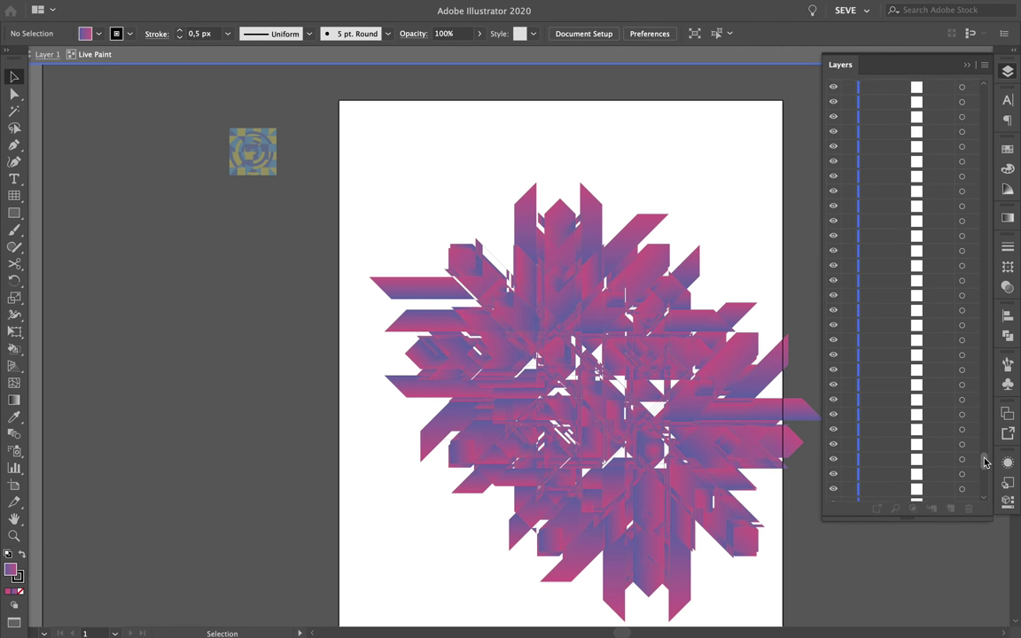
{"action": "key", "text": "Delete"}
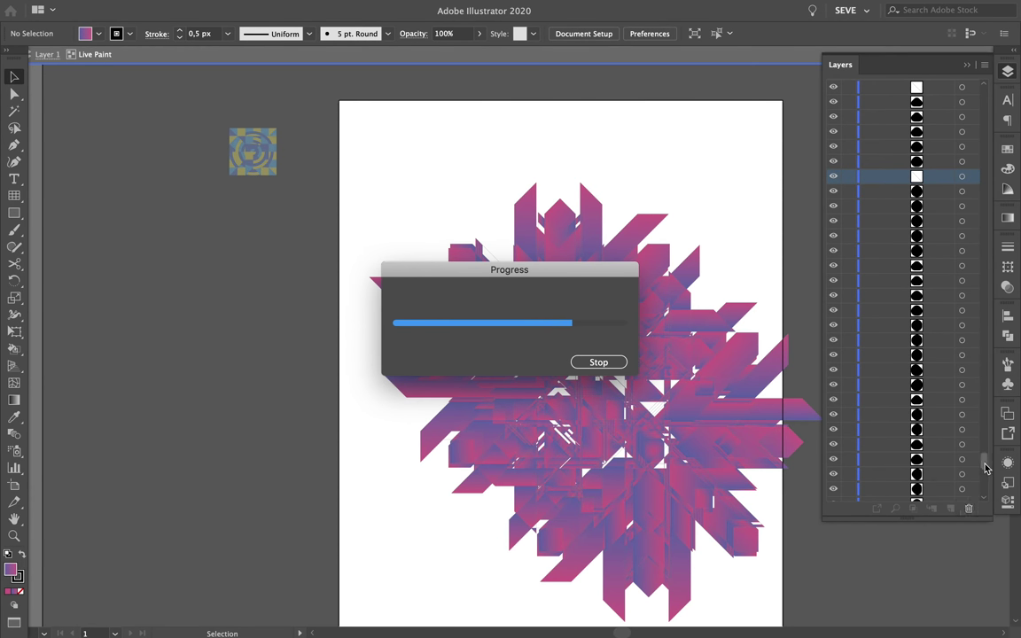
{"action": "left_click", "coordinate": [975, 357]}
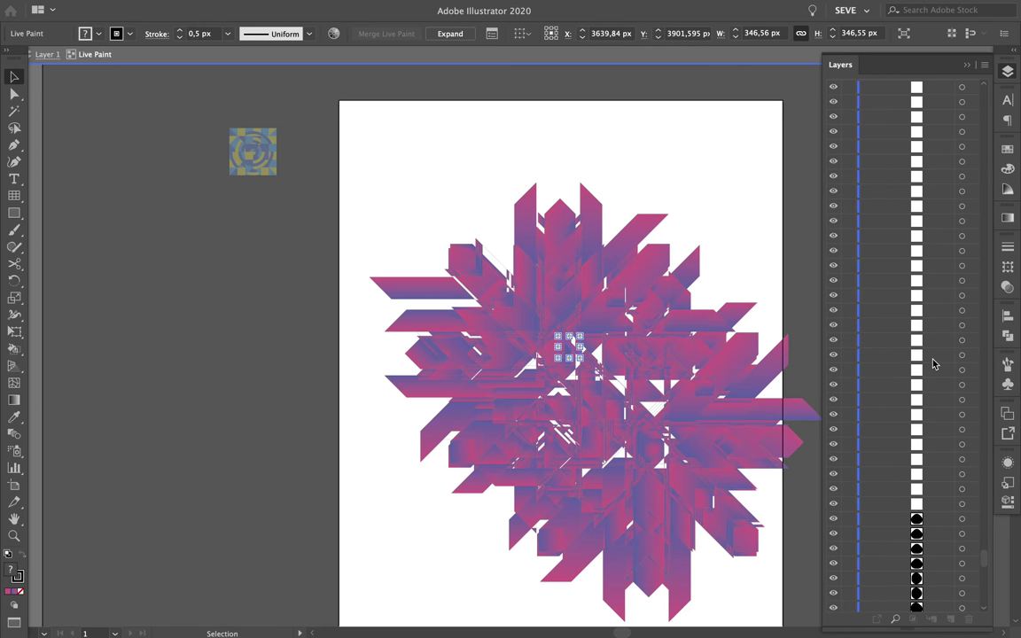
{"action": "scroll", "coordinate": [693, 440], "scroll_direction": "up", "scroll_amount": 10}
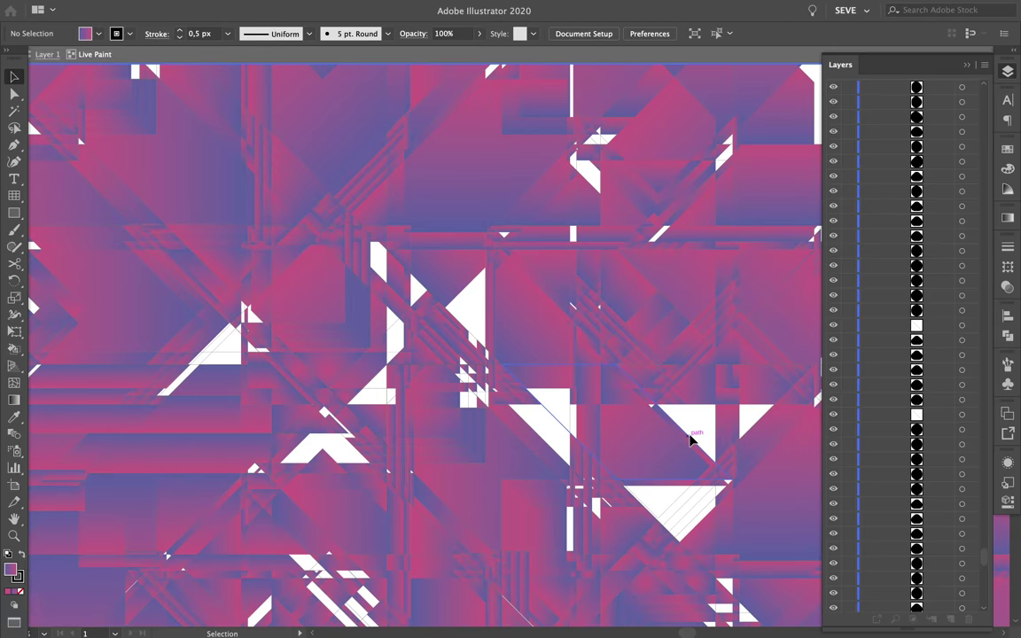
{"action": "key", "text": "ctrl+y"}
{"action": "left_click", "coordinate": [693, 440]}
{"action": "key", "text": "ctrl+y"}
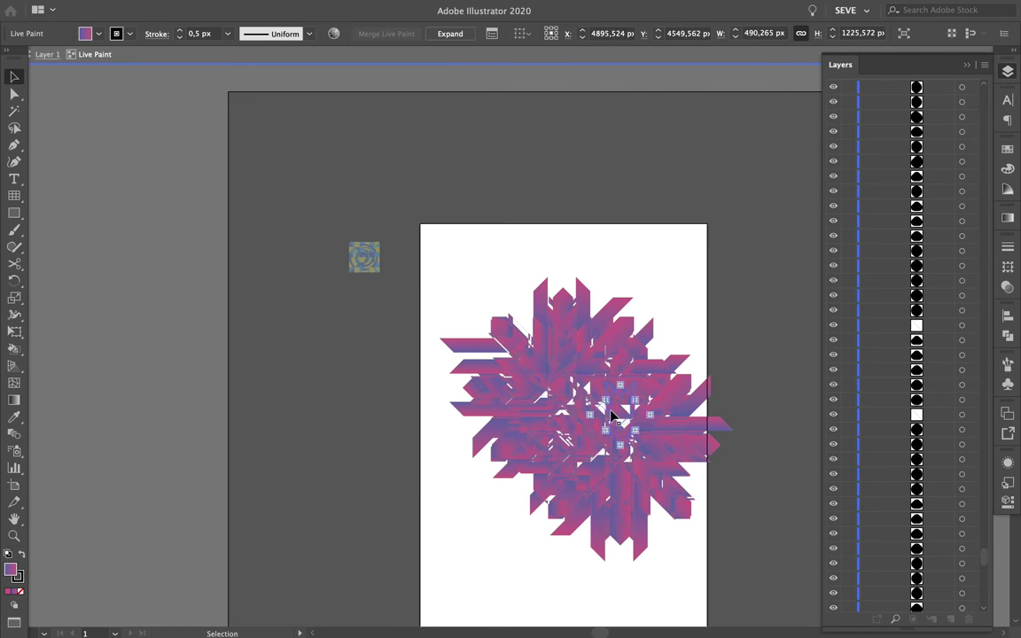
Step: Arrange copied fragments around the star, then return to Photoshop with the saved emblem
{"action": "left_click", "coordinate": [611, 414]}
{"action": "left_click_drag", "start_coordinate": [671, 264], "coordinate": [598, 393]}
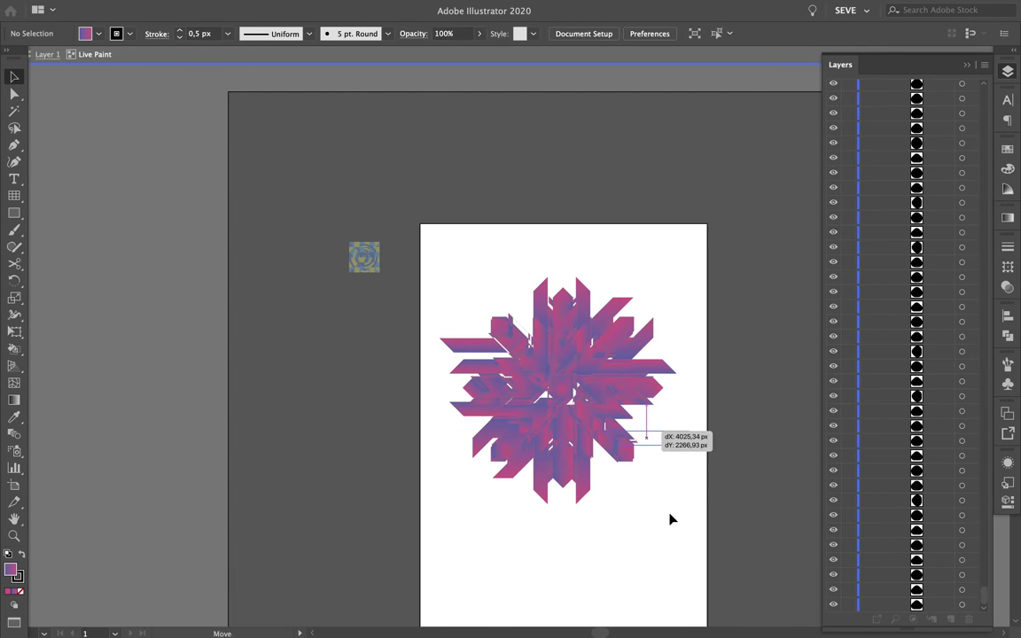
{"action": "left_click_drag", "start_coordinate": [672, 520], "coordinate": [671, 521]}
{"action": "left_click_drag", "start_coordinate": [658, 446], "coordinate": [661, 467]}
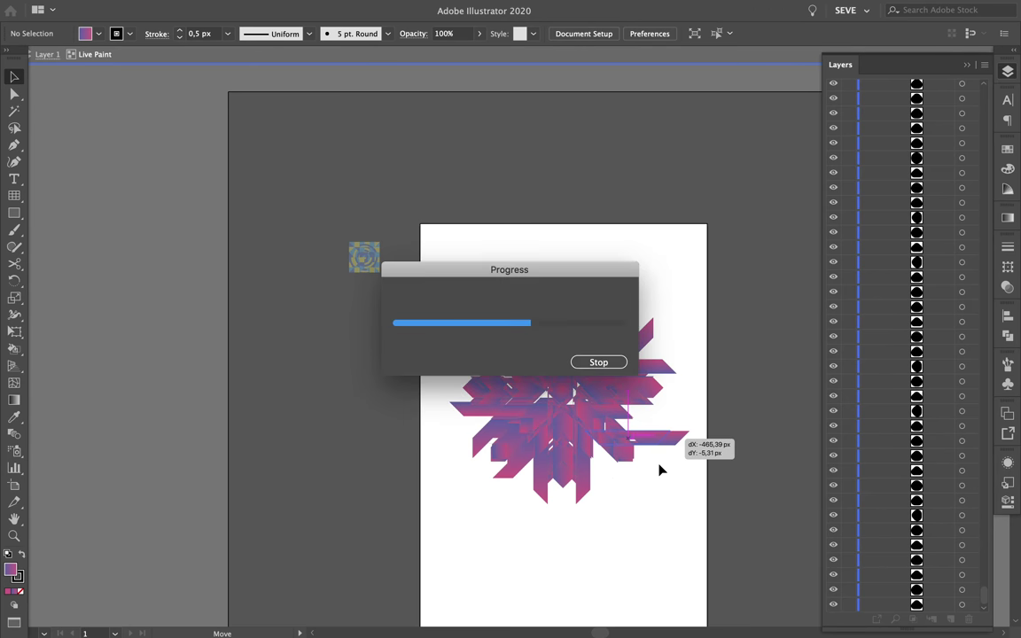
{"action": "scroll", "coordinate": [604, 392], "scroll_direction": "up", "scroll_amount": 5}
{"action": "left_click_drag", "start_coordinate": [603, 392], "coordinate": [558, 366]}
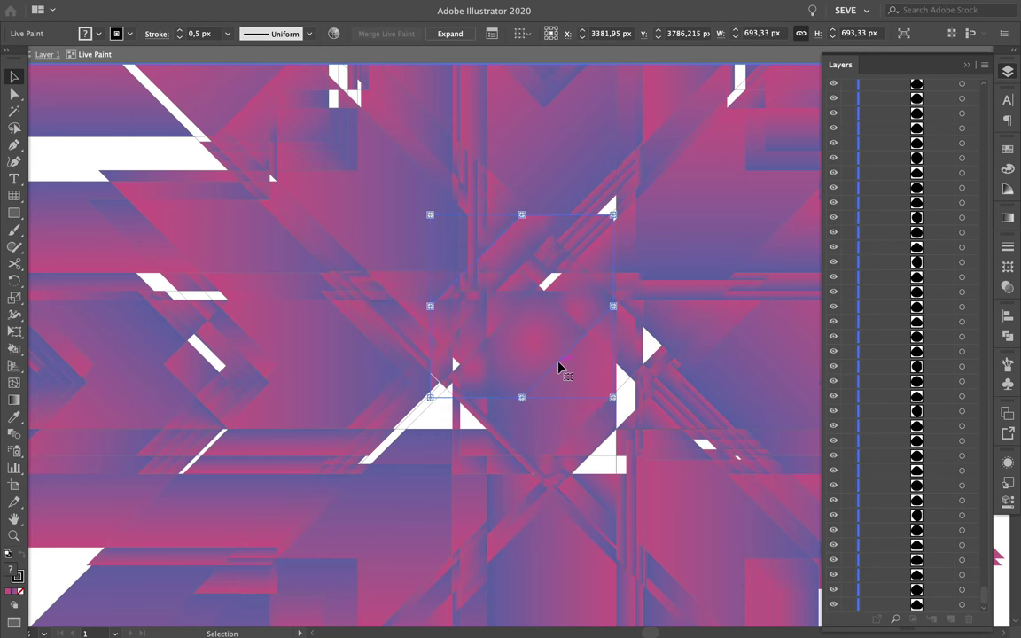
{"action": "scroll", "coordinate": [558, 365], "scroll_direction": "down", "scroll_amount": 10}
{"action": "key", "text": "Tab"}
{"action": "key", "text": "Tab"}
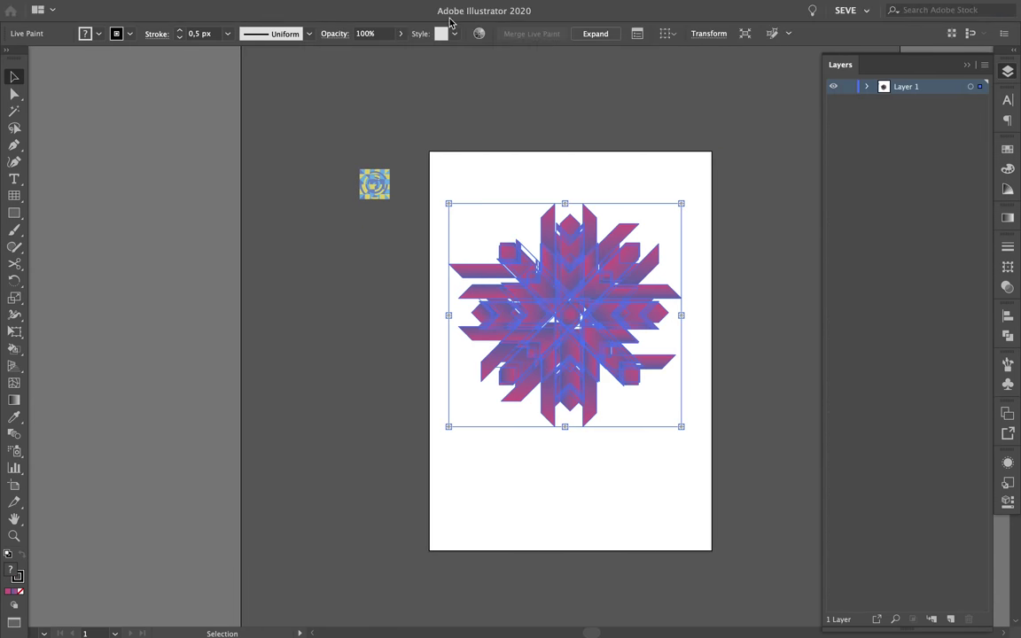
{"action": "key", "text": "super+Tab"}
Step: Free Transform the emblem smart object to rescale it within the poster
{"action": "key", "text": "ctrl+t"}
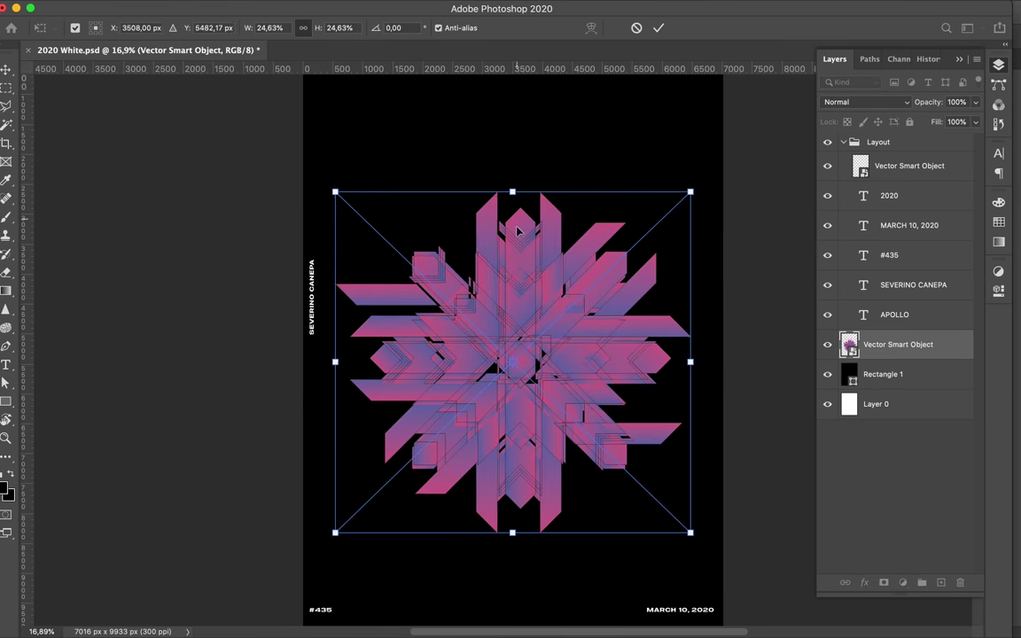
{"action": "key", "text": "ctrl+minus"}
{"action": "left_click_drag", "start_coordinate": [503, 445], "coordinate": [503, 449]}
{"action": "key", "text": "Return"}
Step: Add a Levels adjustment above the emblem, replacing an undone Curves layer
{"action": "left_click", "coordinate": [903, 582]}
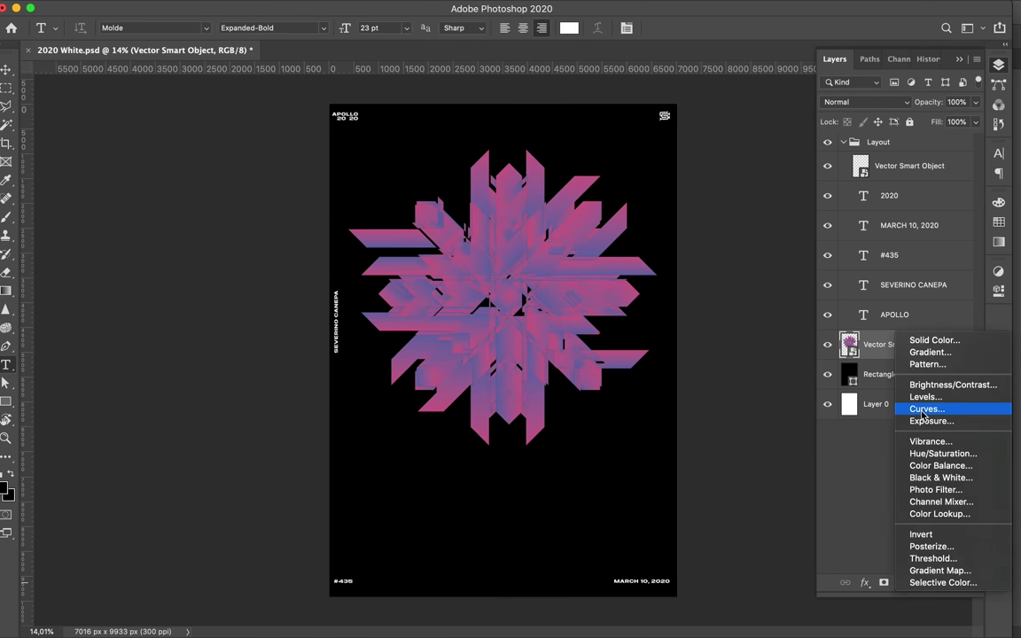
{"action": "left_click", "coordinate": [923, 406]}
{"action": "key", "text": "ctrl+z"}
{"action": "left_click", "coordinate": [904, 582]}
{"action": "left_click", "coordinate": [923, 393]}
{"action": "mouse_move", "coordinate": [815, 421]}
{"action": "left_mouse_down"}
{"action": "mouse_move", "coordinate": [843, 423]}
{"action": "mouse_move", "coordinate": [791, 428]}
{"action": "left_mouse_up"}
Step: Add a Hue/Saturation layer shifting hue to -62, then hide it and select the emblem
{"action": "left_click", "coordinate": [915, 407]}
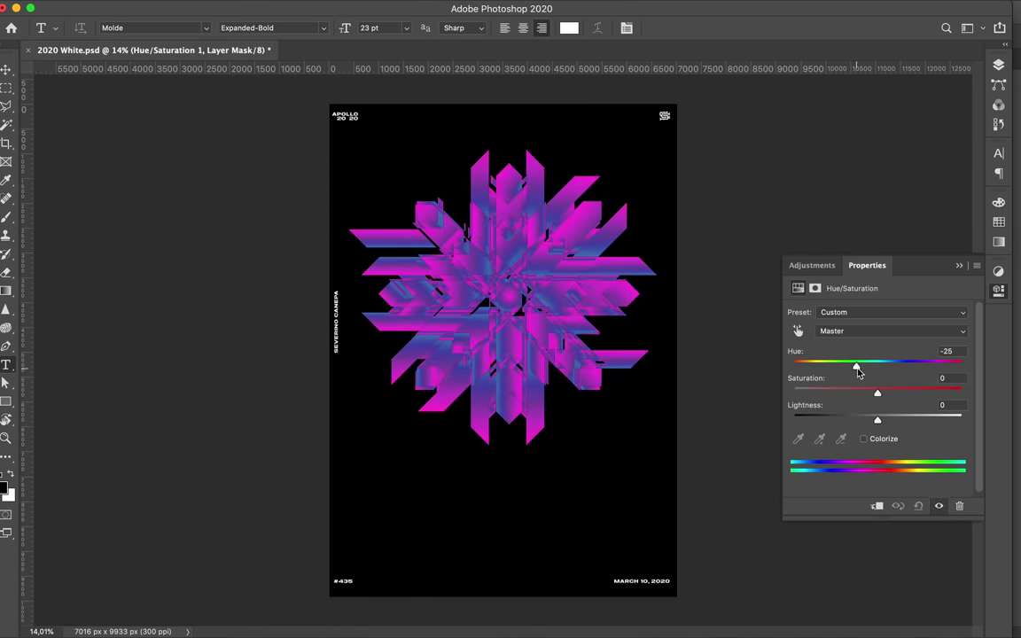
{"action": "mouse_move", "coordinate": [858, 372]}
{"action": "left_mouse_down"}
{"action": "mouse_move", "coordinate": [817, 370]}
{"action": "mouse_move", "coordinate": [932, 386]}
{"action": "mouse_move", "coordinate": [954, 376]}
{"action": "mouse_move", "coordinate": [836, 374]}
{"action": "left_mouse_up"}
{"action": "left_click", "coordinate": [999, 65]}
{"action": "left_click", "coordinate": [828, 344]}
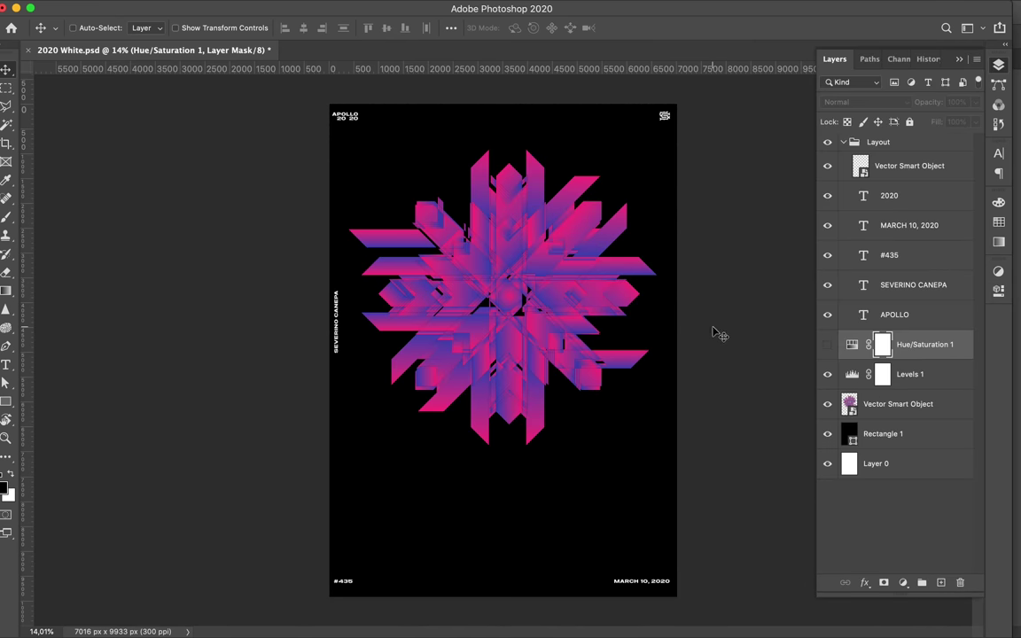
{"action": "scroll", "coordinate": [564, 217], "scroll_direction": "up", "scroll_amount": 2}
{"action": "left_click", "coordinate": [475, 181], "text": "ctrl"}
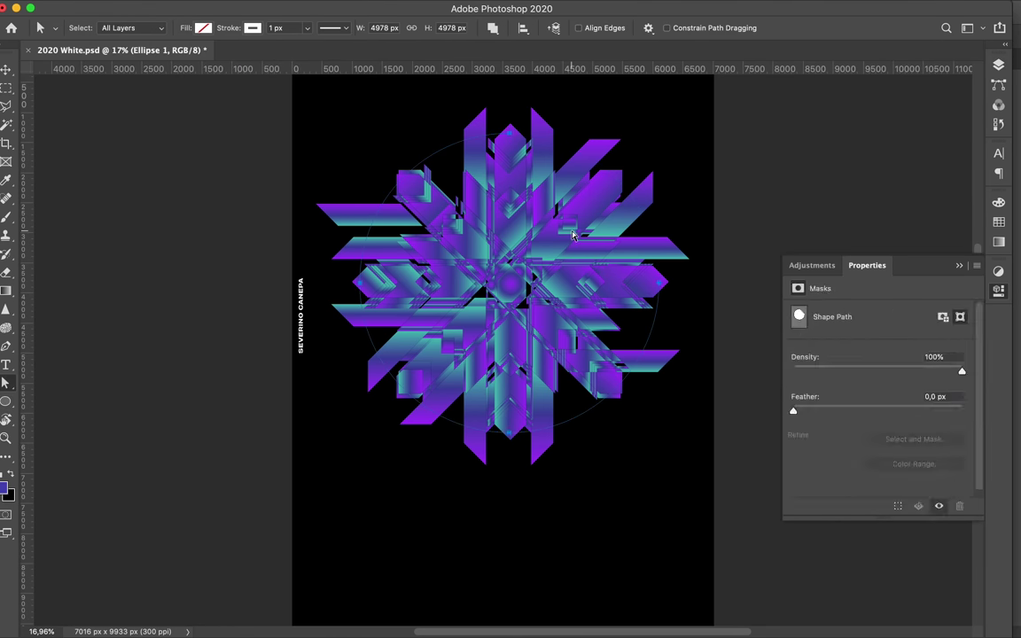
Step: Scale the Ellipse 1 circle outline up to about 106%
{"action": "left_click", "coordinate": [913, 344]}
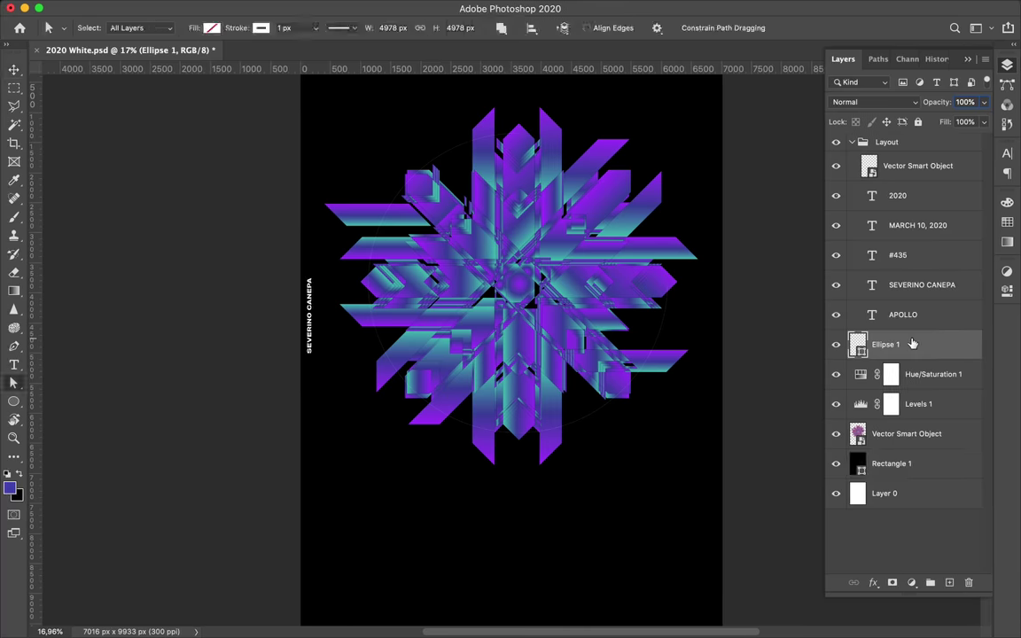
{"action": "key", "text": "ctrl+t"}
{"action": "left_click_drag", "start_coordinate": [368, 433], "coordinate": [359, 445]}
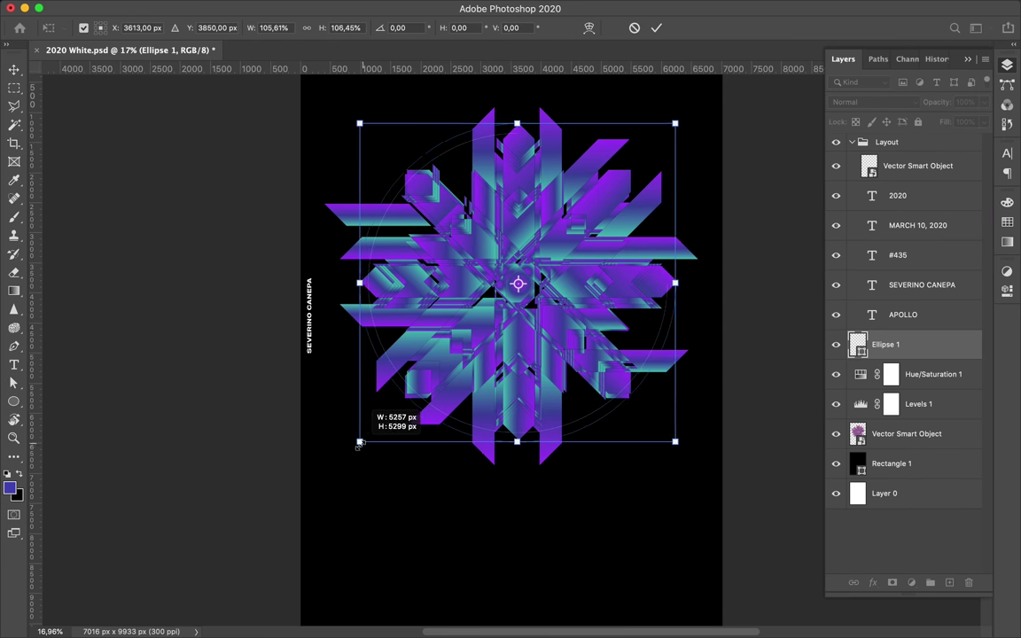
{"action": "key", "text": "Return"}
{"action": "key", "text": "w"}
{"action": "left_click", "coordinate": [359, 446]}
Step: Check the Eraser brush size options, then switch to the Marquee tool and deselect
{"action": "key", "text": "e"}
{"action": "right_click", "coordinate": [439, 169]}
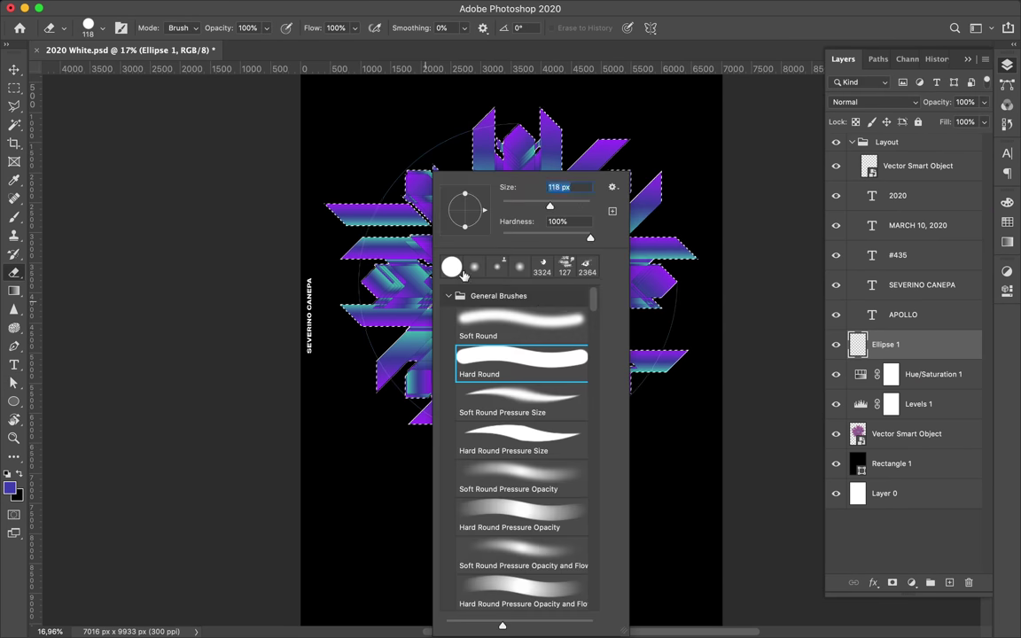
{"action": "key", "text": "Escape"}
{"action": "key", "text": "m"}
{"action": "key", "text": "ctrl+d"}
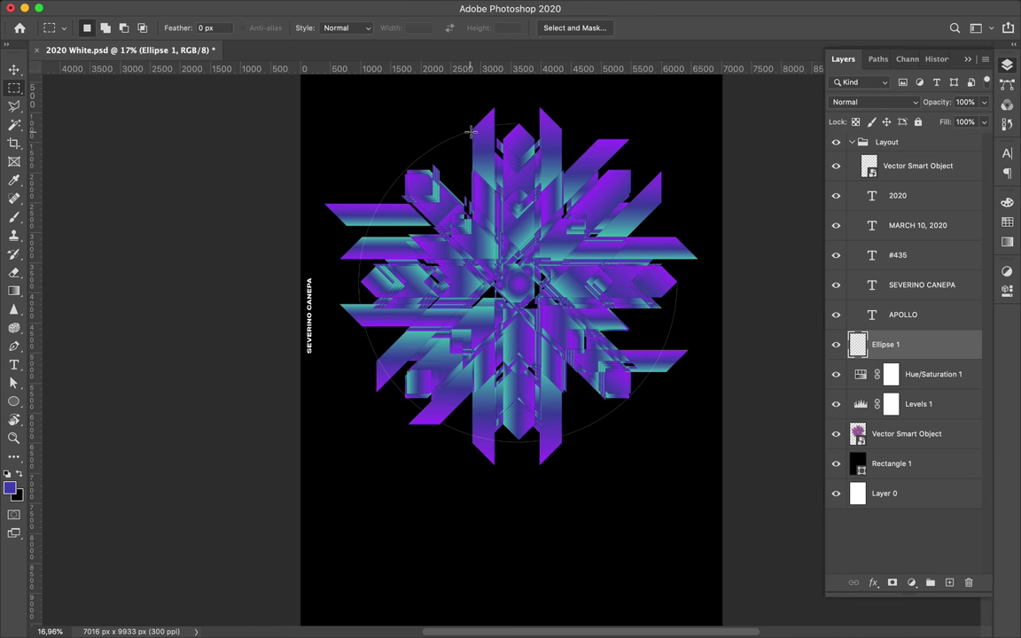
{"action": "scroll", "coordinate": [515, 336], "scroll_direction": "down", "scroll_amount": 2}
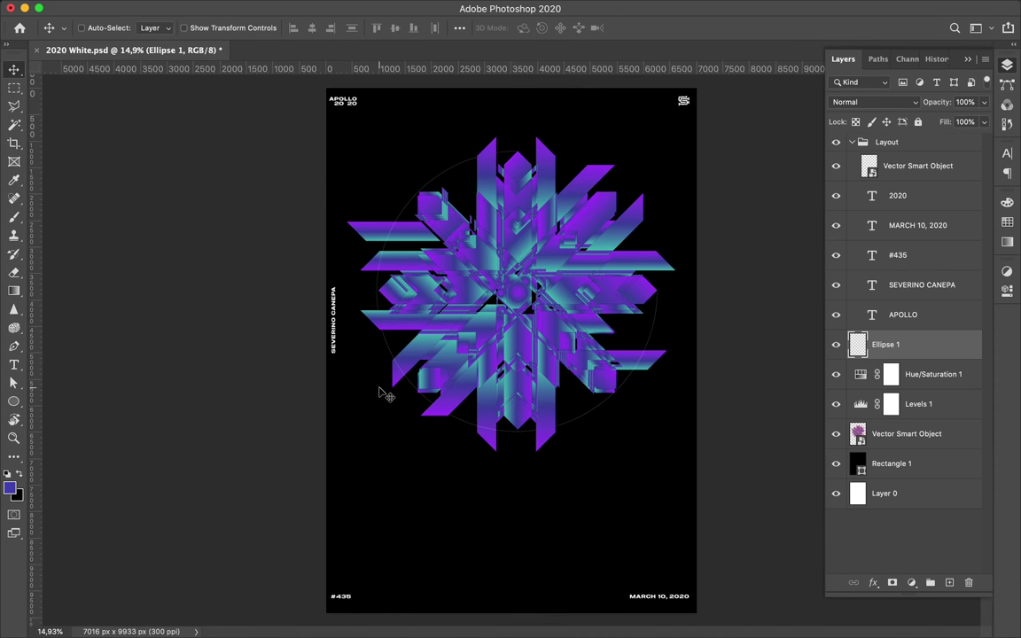
Step: Draw an ellipse over the emblem with a gradient fill using a pink stop colour
{"action": "key", "text": "u"}
{"action": "left_click", "coordinate": [155, 28]}
{"action": "left_click", "coordinate": [123, 56]}
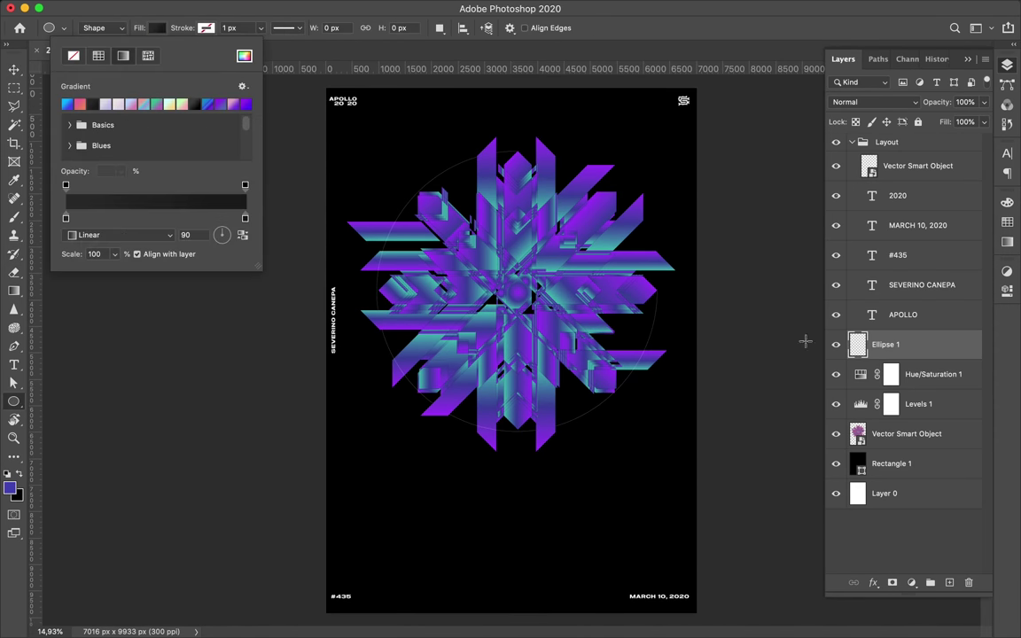
{"action": "left_click", "coordinate": [1008, 222]}
{"action": "left_click", "coordinate": [155, 27]}
{"action": "double_click", "coordinate": [245, 219]}
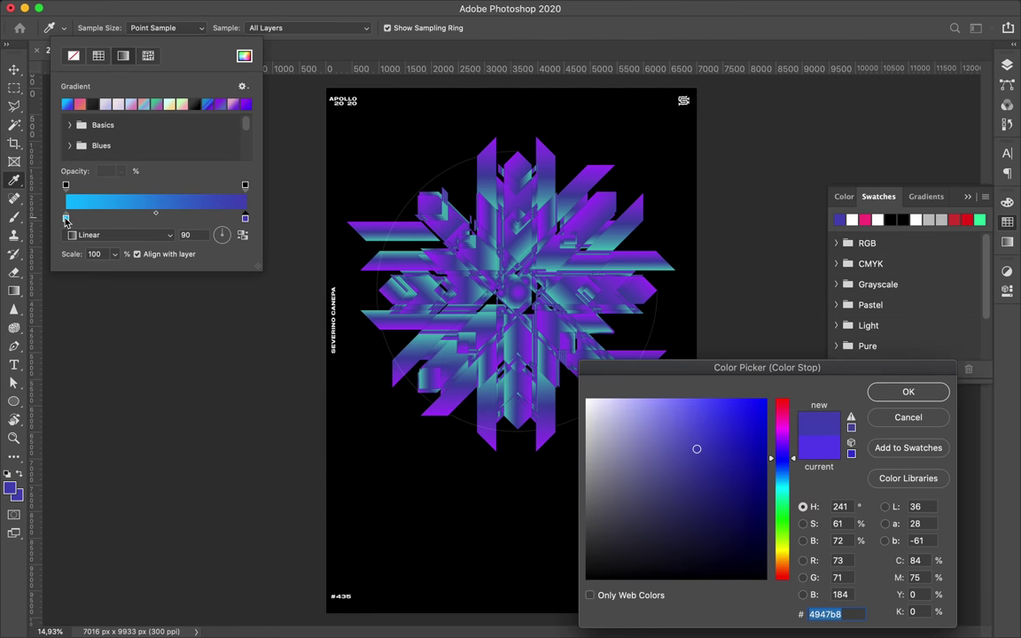
{"action": "left_click", "coordinate": [908, 393]}
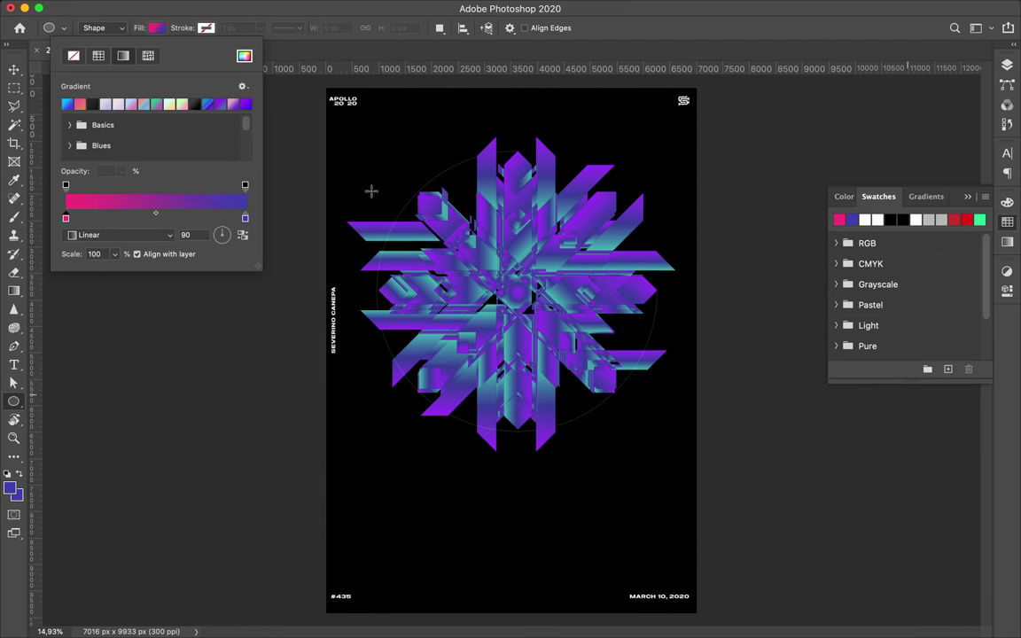
{"action": "left_click_drag", "start_coordinate": [460, 234], "coordinate": [565, 339]}
Step: Move Ellipse 2 below the adjustment layers and recolour one of its gradient stops
{"action": "left_click", "coordinate": [1007, 65]}
{"action": "left_click_drag", "start_coordinate": [887, 344], "coordinate": [887, 434]}
{"action": "key", "text": "a"}
{"action": "left_click", "coordinate": [210, 27]}
{"action": "left_click", "coordinate": [121, 218]}
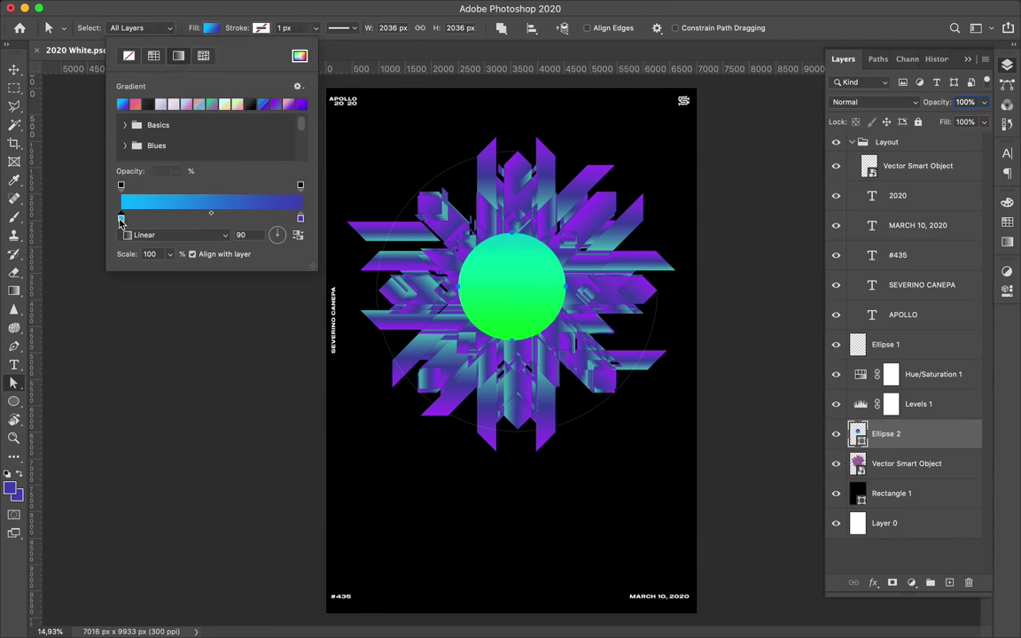
{"action": "double_click", "coordinate": [121, 218]}
{"action": "left_click", "coordinate": [907, 390]}
Step: Shrink the gradient circle to about 429 px, reposition it and duplicate it
{"action": "key", "text": "ctrl+t"}
{"action": "left_click_drag", "start_coordinate": [565, 340], "coordinate": [470, 268]}
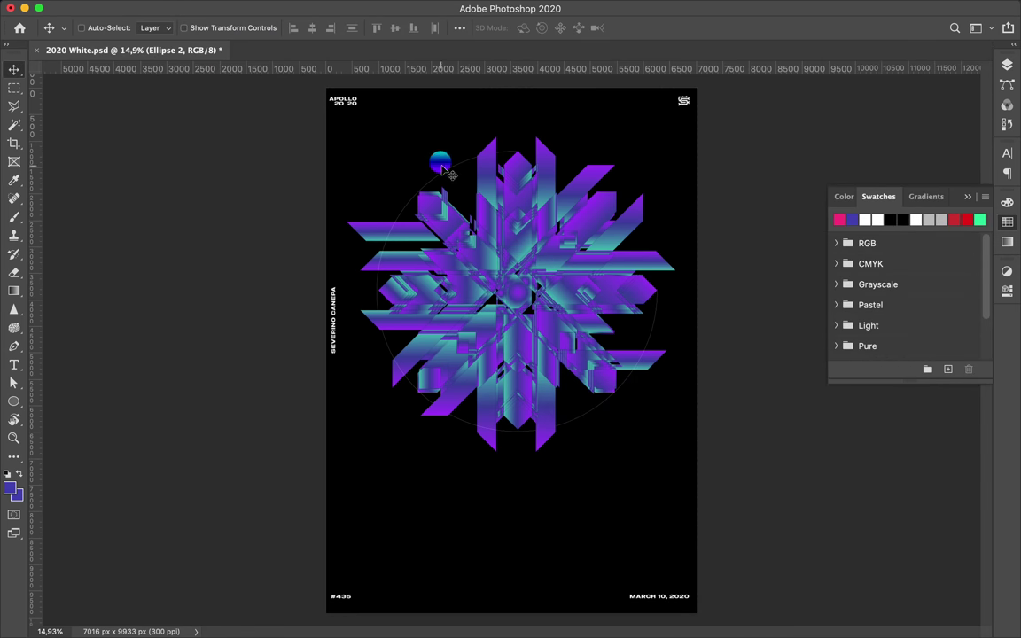
{"action": "scroll", "coordinate": [443, 170], "scroll_direction": "up", "scroll_amount": 1}
{"action": "left_click", "coordinate": [1007, 65]}
{"action": "left_click_drag", "start_coordinate": [836, 375], "coordinate": [836, 403]}
{"action": "key", "text": "i"}
{"action": "scroll", "coordinate": [433, 139], "scroll_direction": "up", "scroll_amount": 3}
{"action": "left_click", "coordinate": [432, 139]}
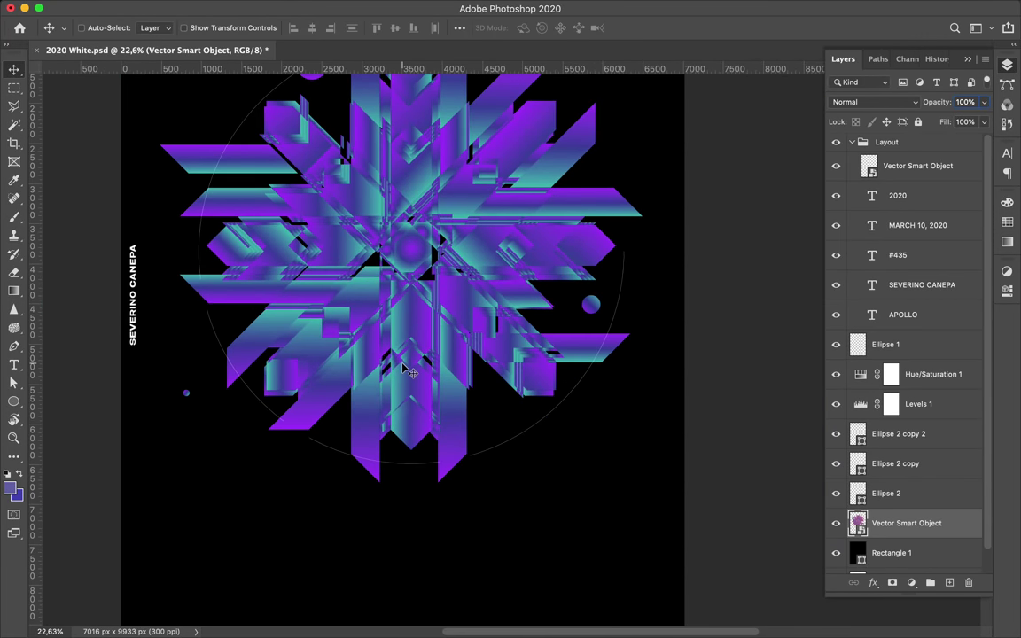
Step: Select the circle layers and rotate the first copied emblem piece into the bottom-right corner
{"action": "scroll", "coordinate": [904, 443], "scroll_direction": "down", "scroll_amount": 1}
{"action": "left_click", "coordinate": [898, 410]}
{"action": "left_click", "coordinate": [887, 470]}
{"action": "left_click", "coordinate": [927, 320]}
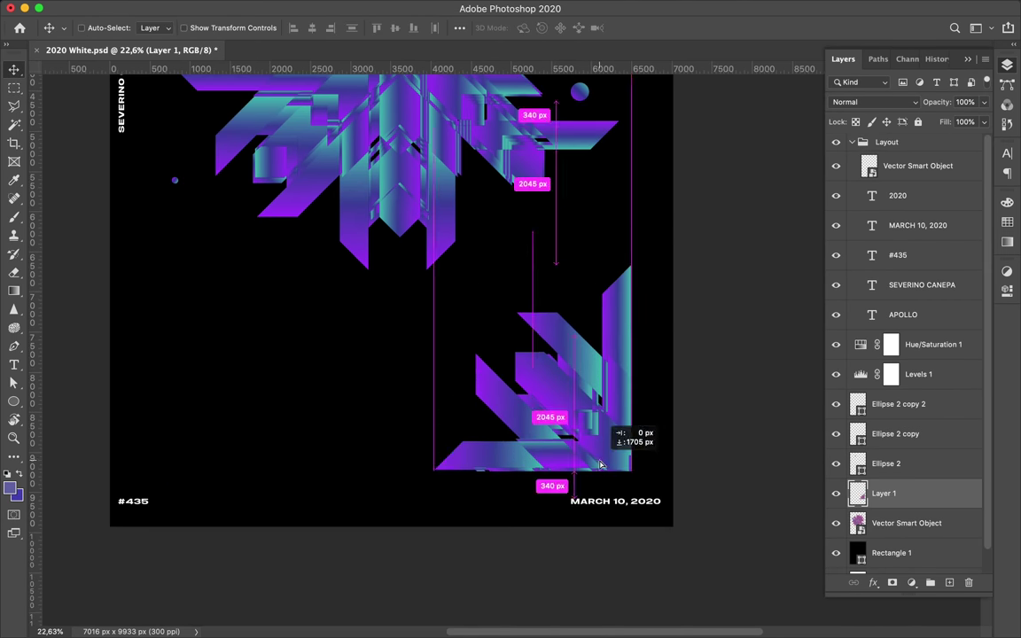
{"action": "left_click_drag", "start_coordinate": [640, 433], "coordinate": [645, 450]}
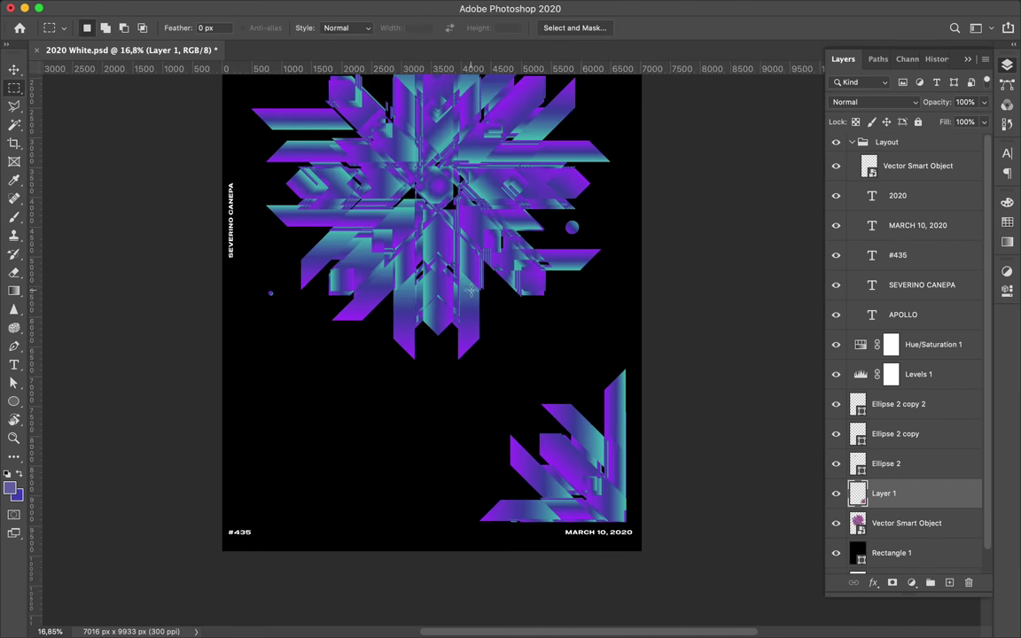
Step: Copy a second emblem fragment to a new layer and rotate it toward the bottom-right corner
{"action": "left_click", "coordinate": [906, 523]}
{"action": "key", "text": "ctrl+j"}
{"action": "key", "text": "ctrl+t"}
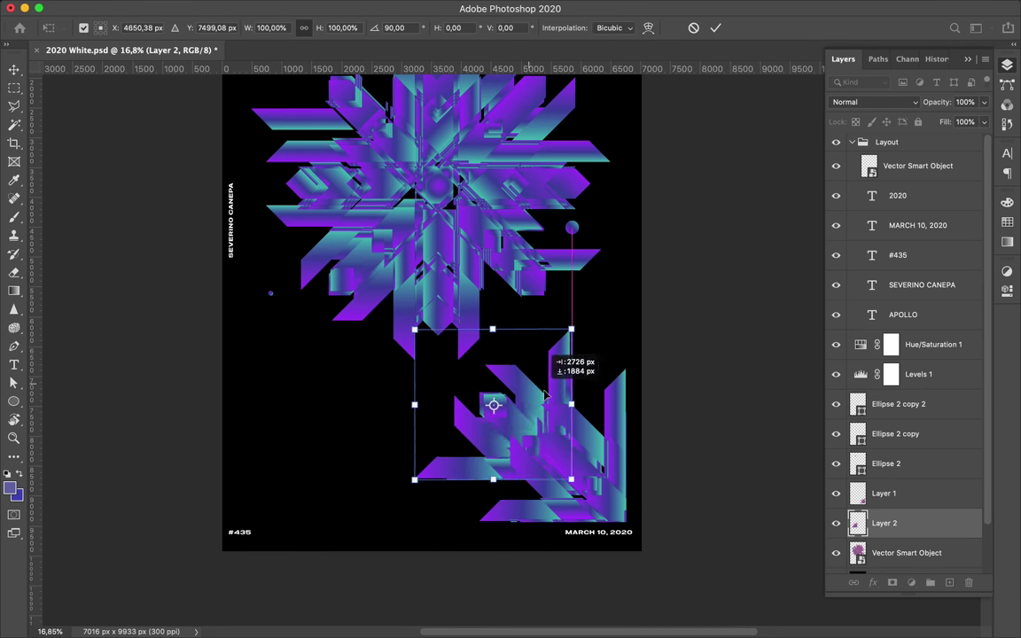
{"action": "mouse_move", "coordinate": [495, 376]}
{"action": "left_mouse_down"}
{"action": "mouse_move", "coordinate": [538, 399]}
{"action": "mouse_move", "coordinate": [524, 388]}
{"action": "left_mouse_up"}
{"action": "key", "text": "Return"}
Step: Give Layer 1 a Multiply drop shadow with a larger size and higher opacity
{"action": "scroll", "coordinate": [906, 532], "scroll_direction": "down", "scroll_amount": 2}
{"action": "double_click", "coordinate": [926, 439]}
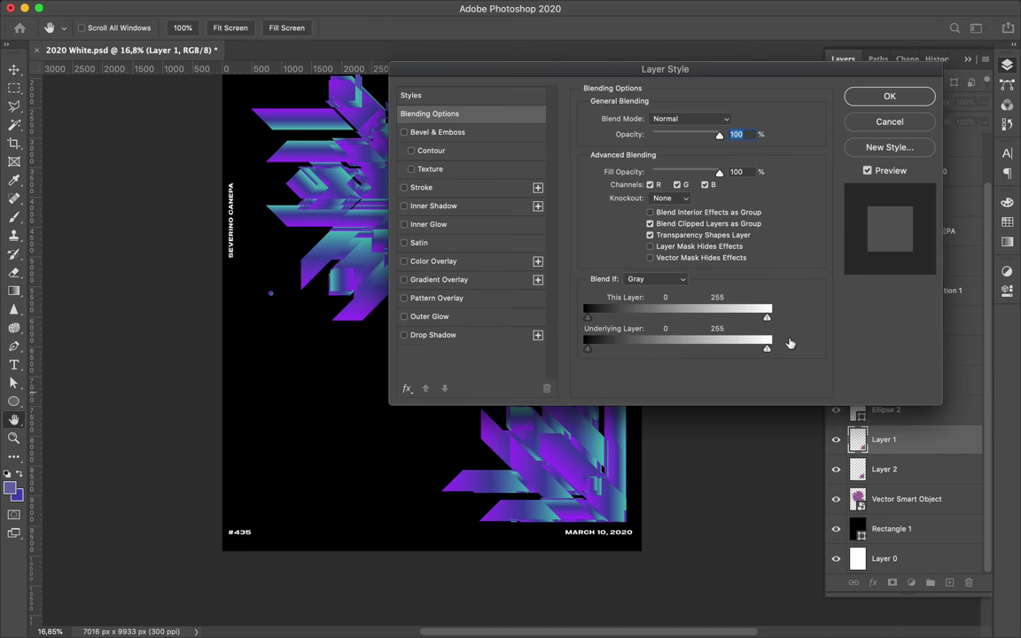
{"action": "left_click", "coordinate": [486, 336]}
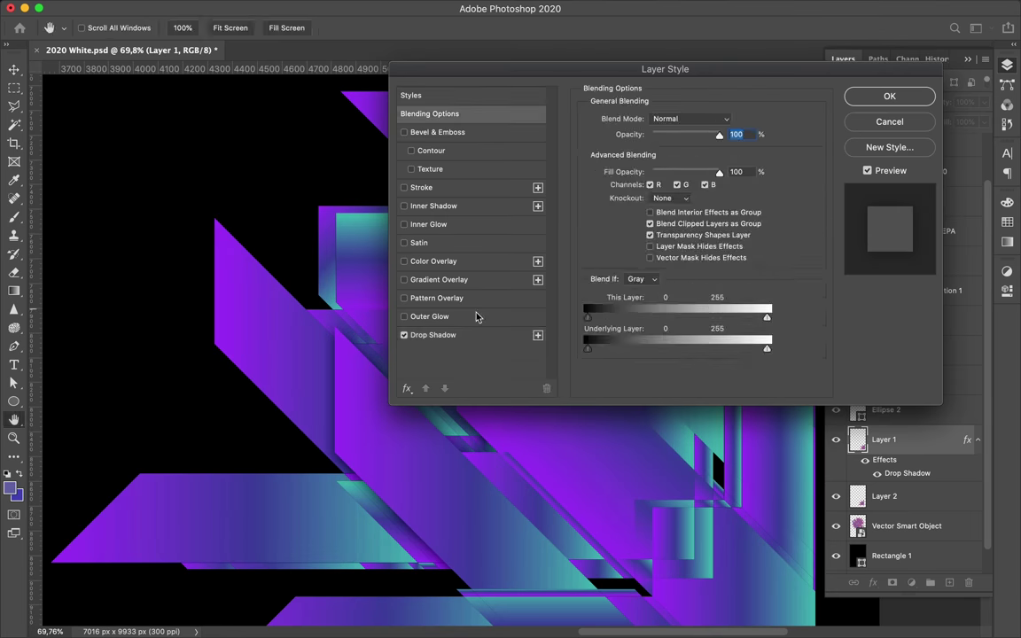
{"action": "left_click", "coordinate": [444, 336]}
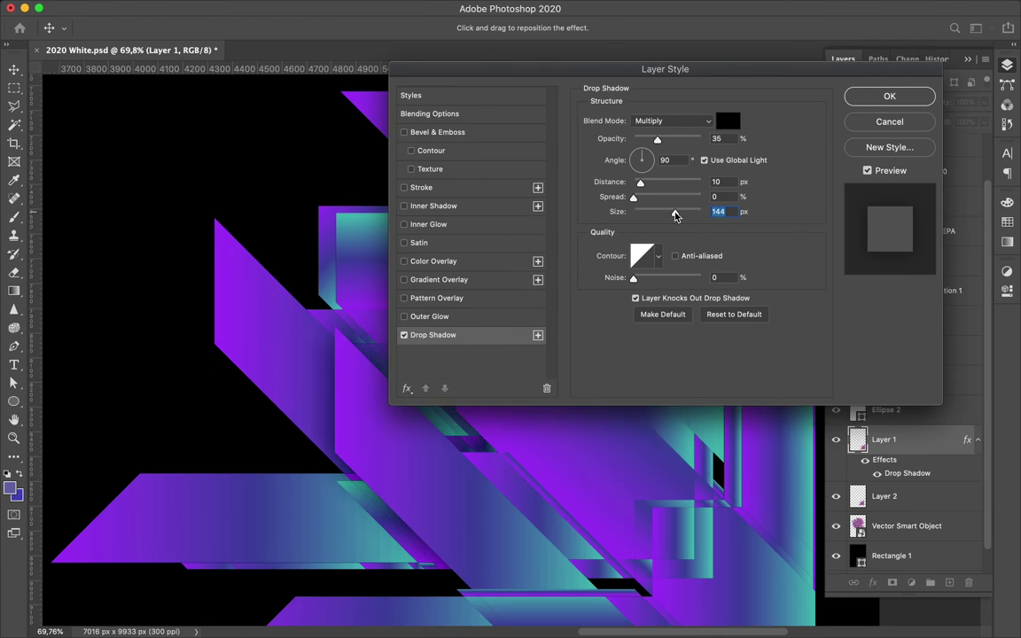
{"action": "left_click", "coordinate": [672, 120]}
{"action": "left_click", "coordinate": [672, 283]}
{"action": "left_click_drag", "start_coordinate": [665, 212], "coordinate": [676, 211]}
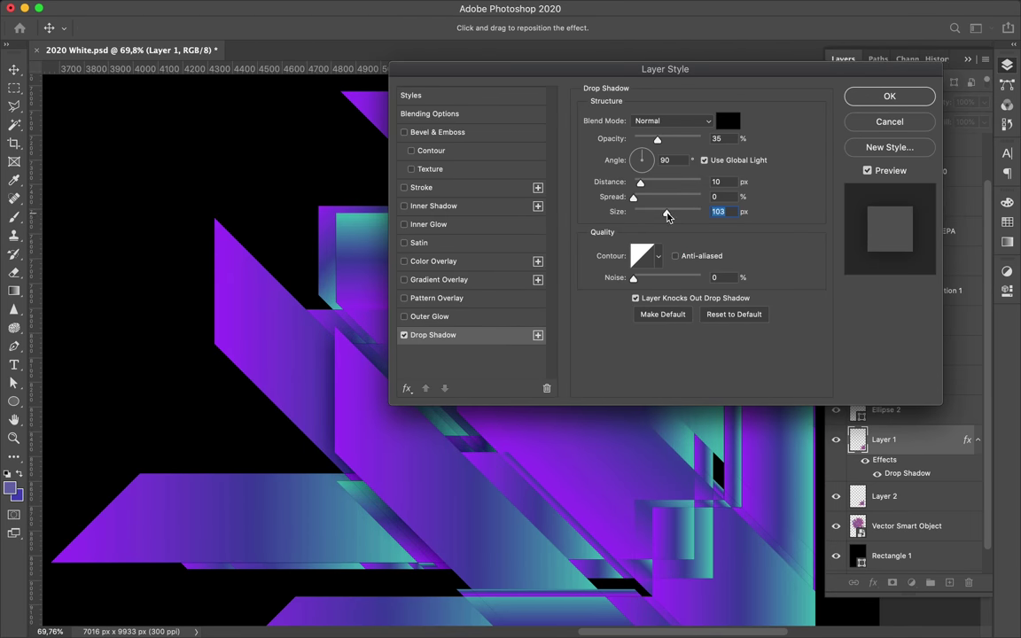
{"action": "left_click", "coordinate": [672, 121]}
{"action": "left_click", "coordinate": [672, 173]}
{"action": "left_click_drag", "start_coordinate": [657, 139], "coordinate": [689, 139]}
{"action": "left_click", "coordinate": [672, 120]}
{"action": "left_click", "coordinate": [651, 80]}
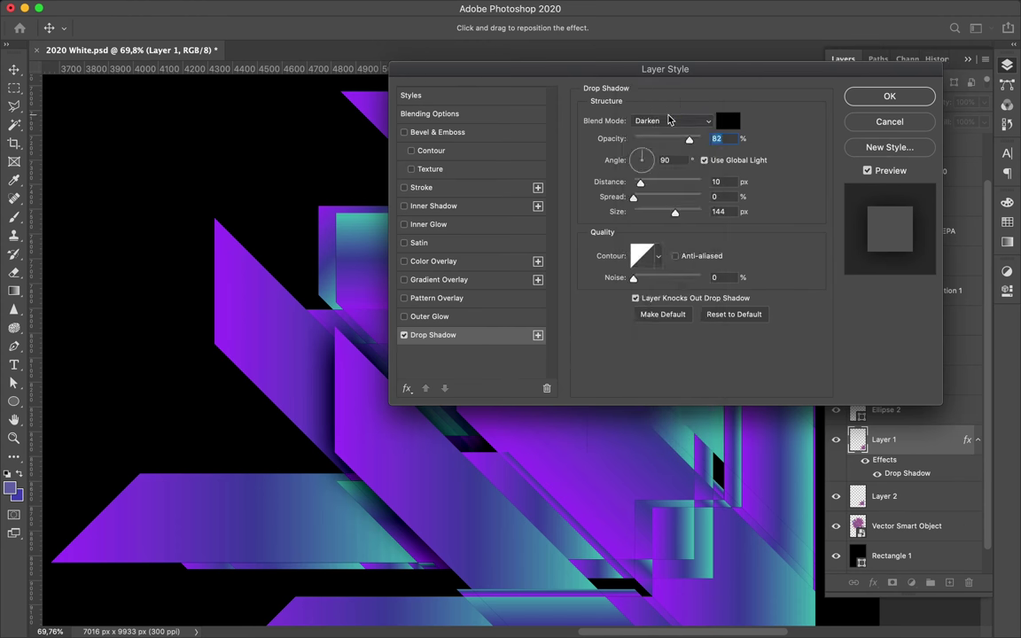
{"action": "left_click", "coordinate": [672, 120]}
{"action": "left_click", "coordinate": [679, 162]}
{"action": "key", "text": "Return"}
Step: Copy Layer 1's drop shadow style onto the other fragment layer
{"action": "key", "text": "super+0"}
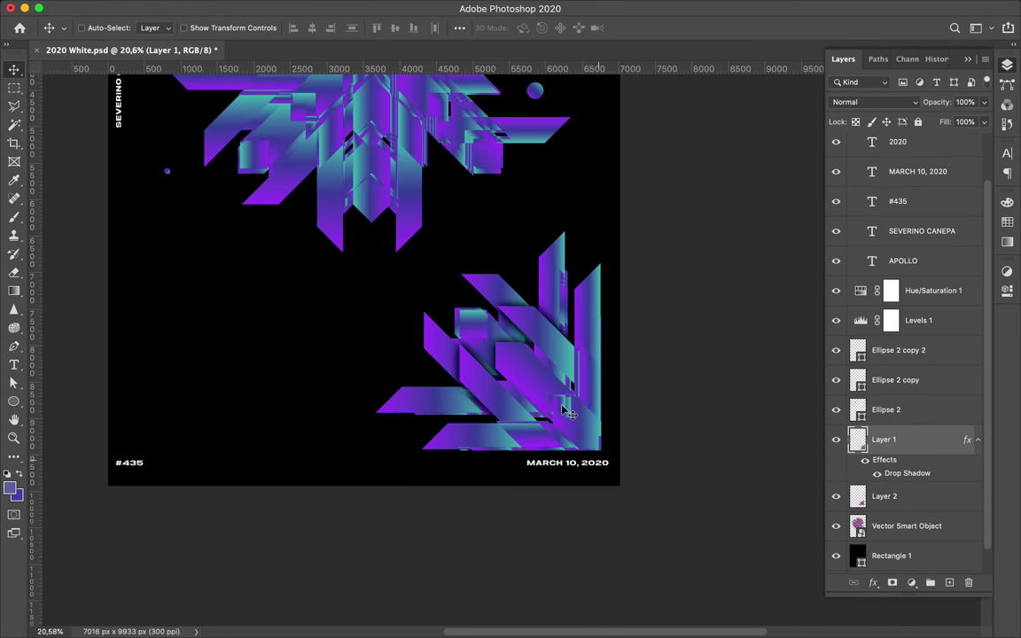
{"action": "key", "text": "alt+bracketleft"}
{"action": "key", "text": "alt+bracketleft"}
{"action": "scroll", "coordinate": [411, 259], "scroll_direction": "up", "scroll_amount": 3}
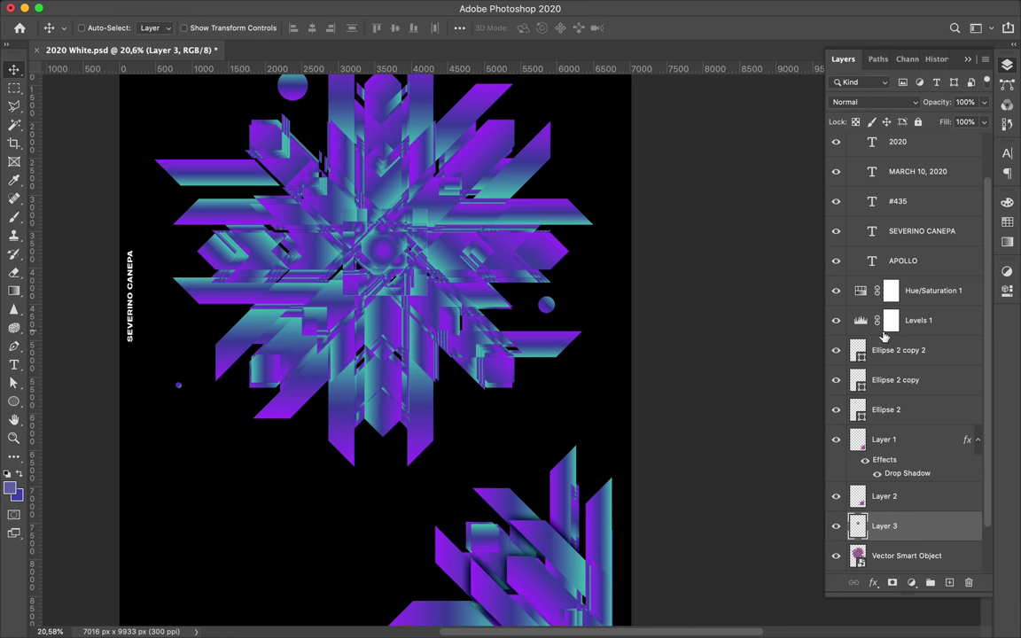
{"action": "left_click", "coordinate": [978, 439]}
{"action": "right_click", "coordinate": [912, 439]}
{"action": "left_click", "coordinate": [798, 360]}
{"action": "key", "text": "super+z"}
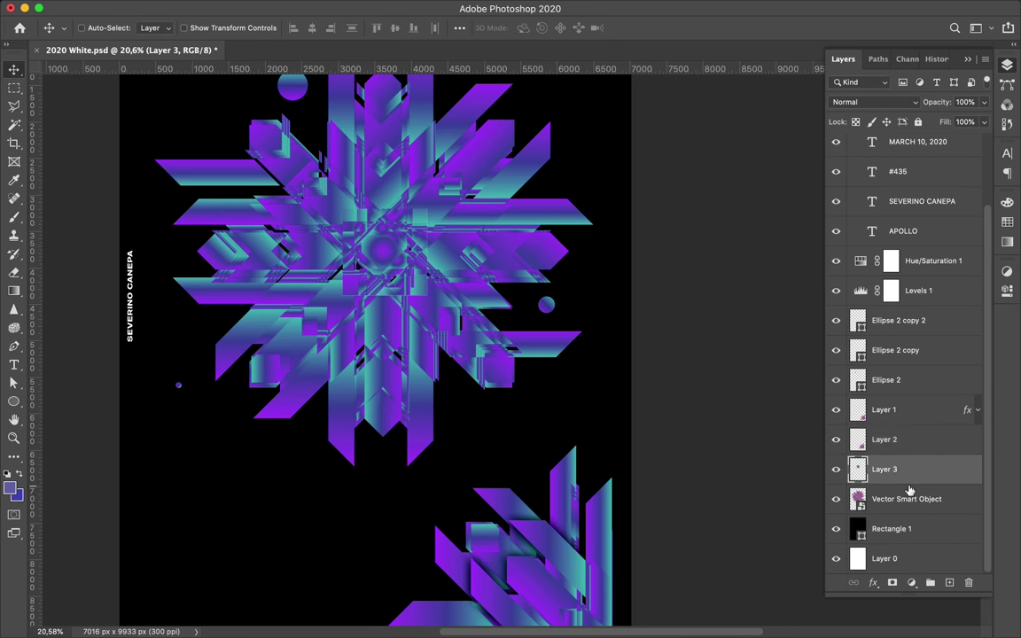
{"action": "key", "text": "super+shift+z"}
{"action": "scroll", "coordinate": [547, 330], "scroll_direction": "up", "scroll_amount": 5}
{"action": "scroll", "coordinate": [547, 331], "scroll_direction": "down", "scroll_amount": 4}
{"action": "scroll", "coordinate": [547, 331], "scroll_direction": "down", "scroll_amount": 3}
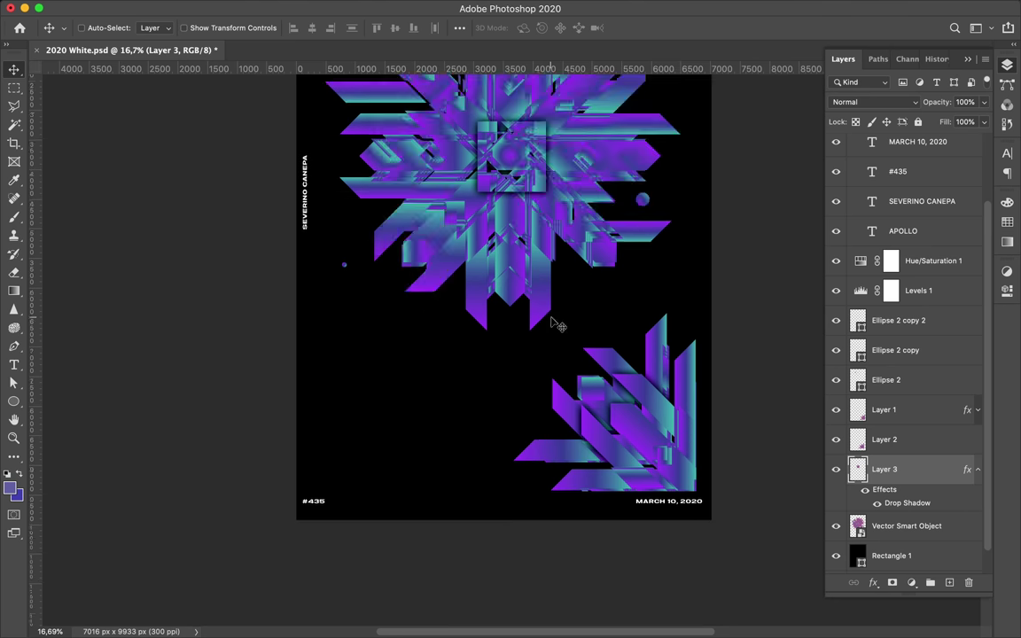
Step: Shrink the lower snowflake fragment to about 45% toward the bottom-right corner
{"action": "double_click", "coordinate": [919, 440]}
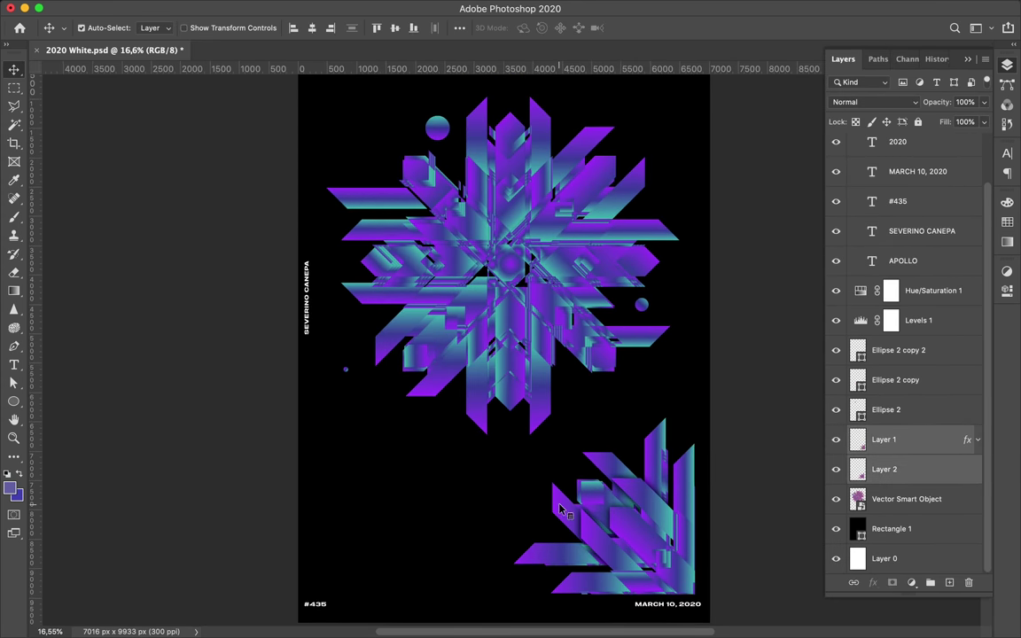
{"action": "key", "text": "super+t"}
{"action": "left_click_drag", "start_coordinate": [514, 421], "coordinate": [612, 515]}
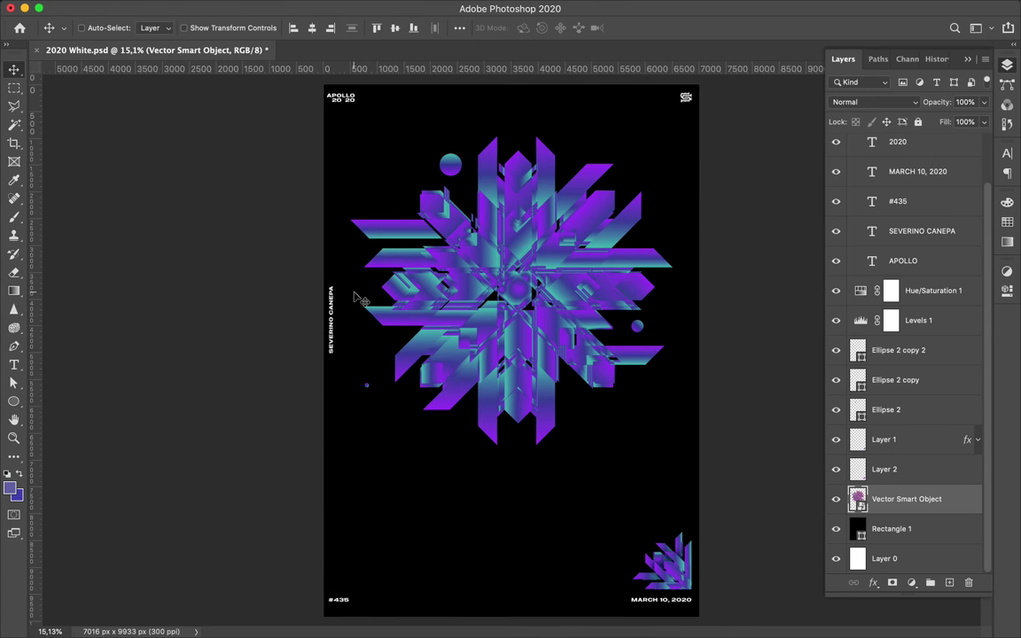
Step: Draw a large circle around the snowflake with no fill and a 2 px stroke
{"action": "left_click_drag", "start_coordinate": [519, 290], "coordinate": [664, 434]}
{"action": "left_click", "coordinate": [157, 28]}
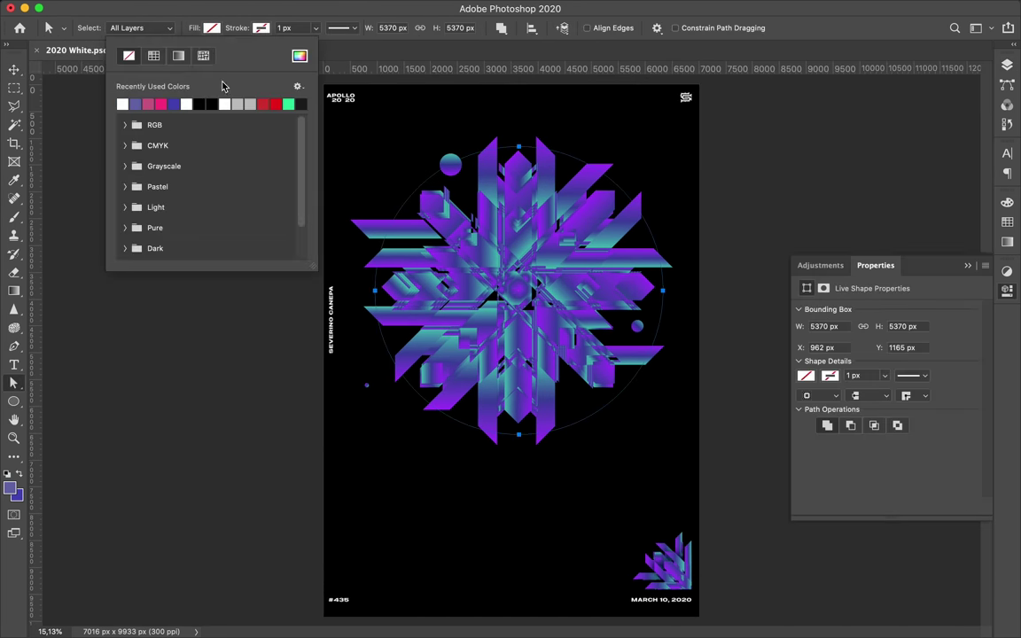
{"action": "left_click", "coordinate": [125, 103]}
{"action": "type", "text": "2"}
{"action": "left_click", "coordinate": [634, 225]}
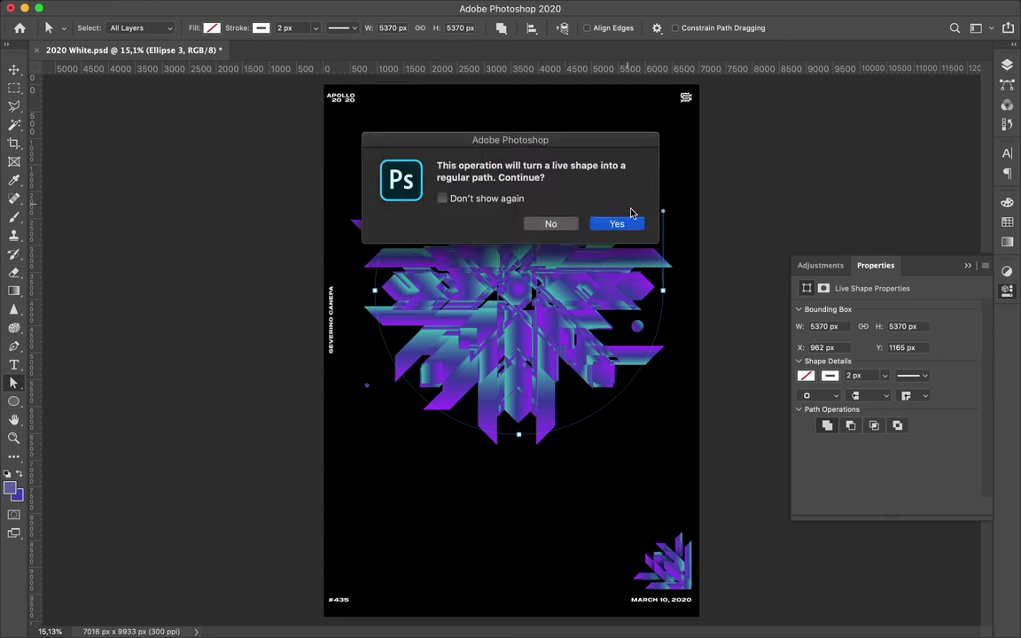
{"action": "key", "text": "b"}
Step: Paint out parts of the ring on its mask with a hard round brush, then deselect
{"action": "scroll", "coordinate": [515, 292], "scroll_direction": "up", "scroll_amount": 3}
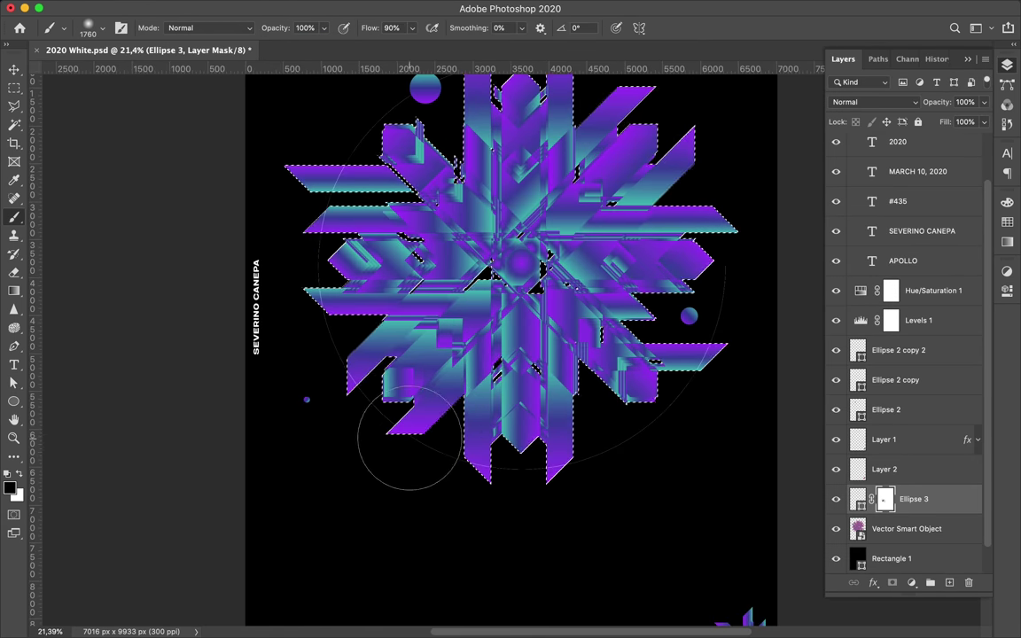
{"action": "left_click_drag", "start_coordinate": [413, 27], "coordinate": [461, 41]}
{"action": "scroll", "coordinate": [347, 160], "scroll_direction": "up", "scroll_amount": 1}
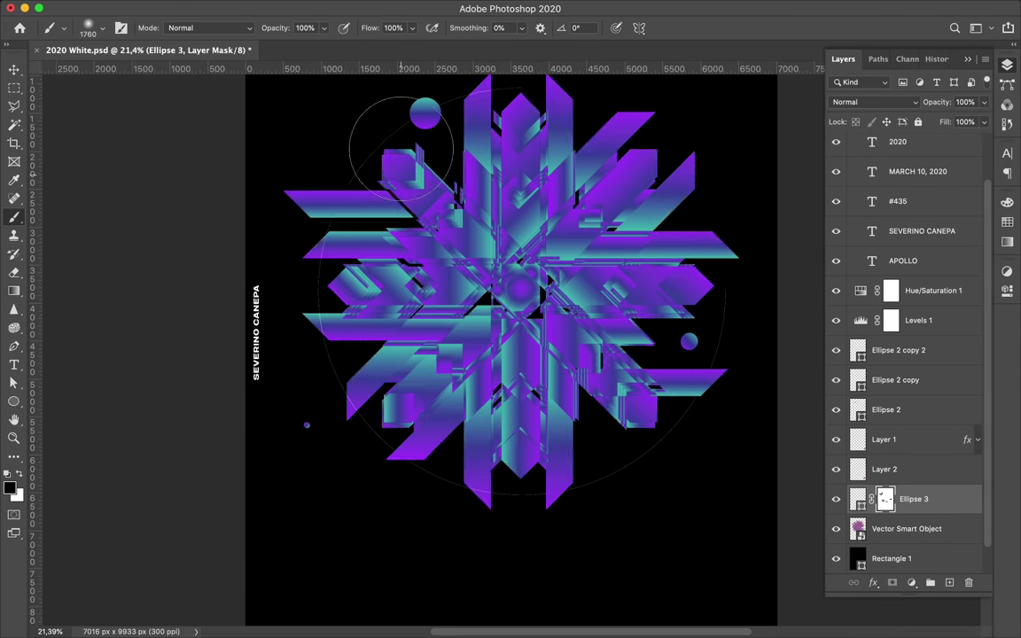
{"action": "left_click", "coordinate": [92, 27]}
{"action": "double_click", "coordinate": [68, 228]}
{"action": "key", "text": "v"}
{"action": "key", "text": "ctrl+d"}
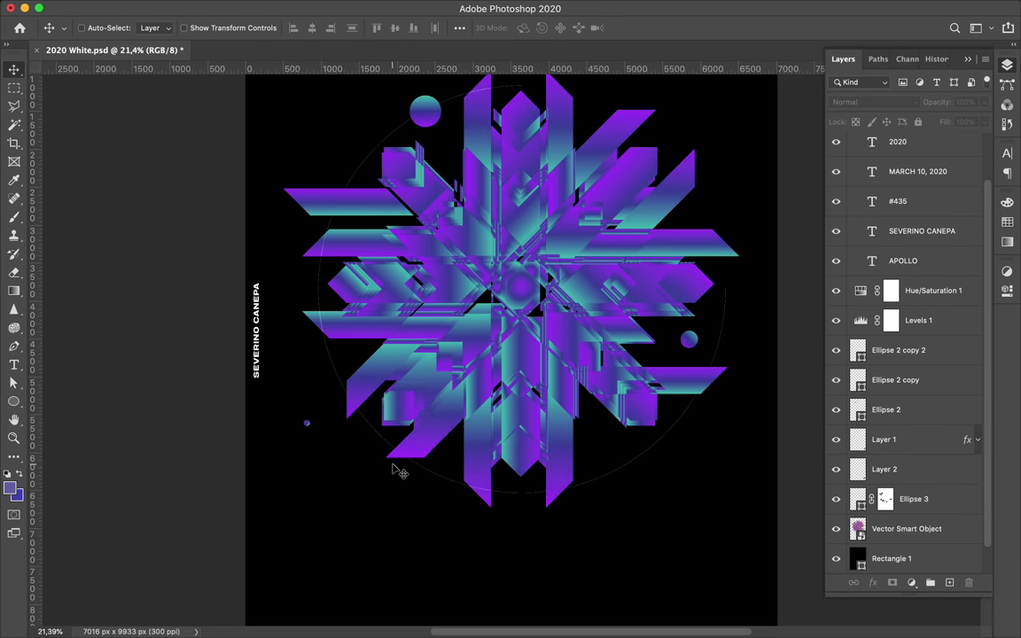
{"action": "scroll", "coordinate": [393, 469], "scroll_direction": "down", "scroll_amount": 1}
{"action": "scroll", "coordinate": [416, 349], "scroll_direction": "down", "scroll_amount": 1}
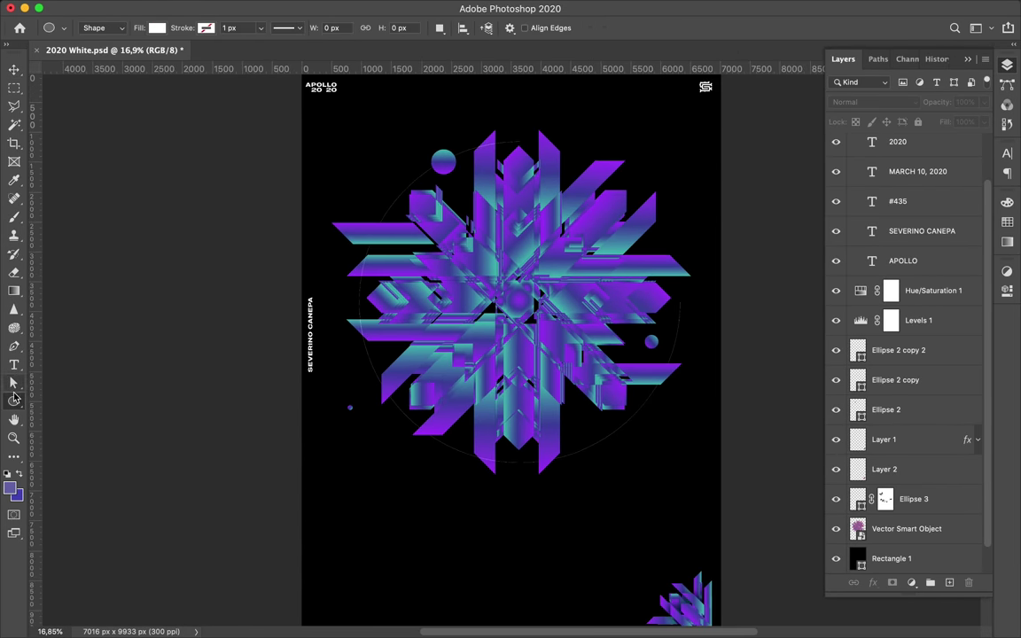
Step: Draw two outlined rectangles near the snowflake with their fill set to none
{"action": "left_click_drag", "start_coordinate": [392, 213], "coordinate": [397, 214]}
{"action": "left_click", "coordinate": [157, 27]}
{"action": "left_click", "coordinate": [119, 50]}
{"action": "left_click_drag", "start_coordinate": [671, 330], "coordinate": [681, 334]}
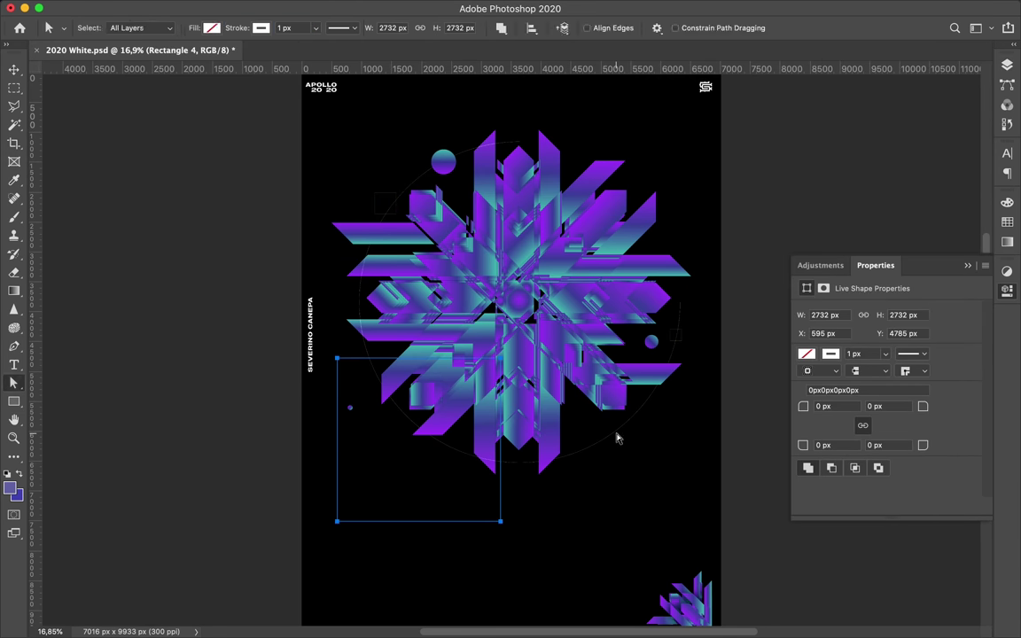
Step: Reorder the rectangle layers so Rectangle 4 sits above Rectangle 1, behind the artwork
{"action": "key", "text": "F7"}
{"action": "key", "text": "a"}
{"action": "left_click_drag", "start_coordinate": [892, 169], "coordinate": [892, 342]}
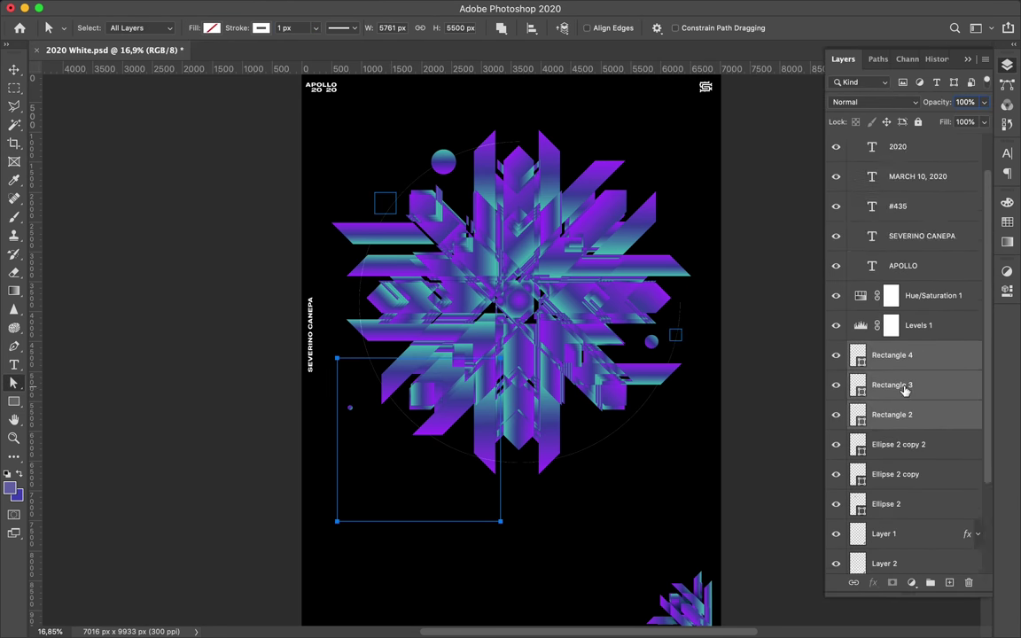
{"action": "left_click_drag", "start_coordinate": [892, 230], "coordinate": [892, 515]}
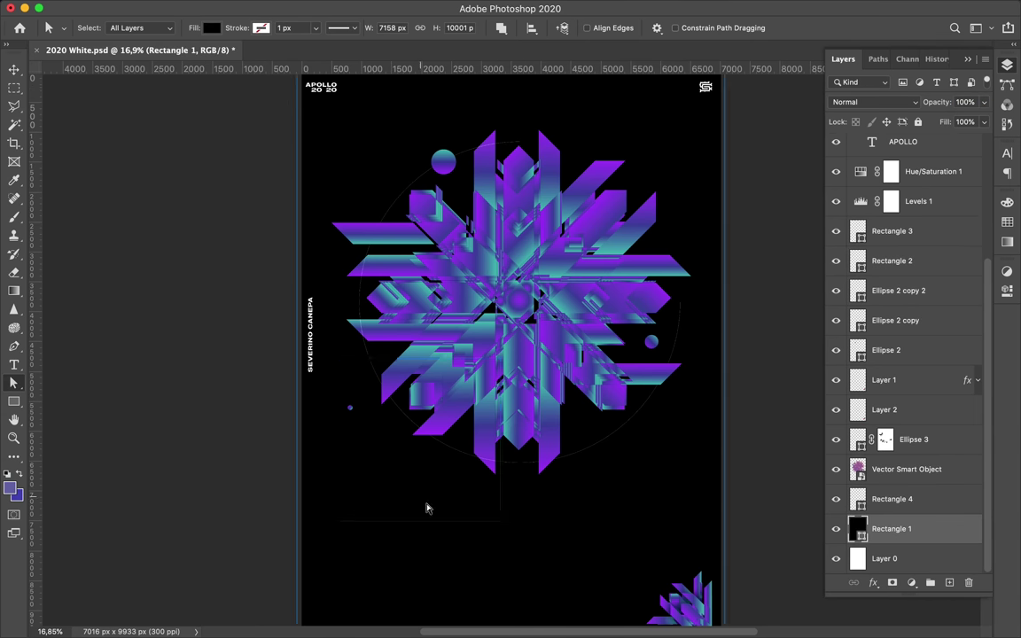
{"action": "scroll", "coordinate": [414, 450], "scroll_direction": "up", "scroll_amount": 5}
{"action": "scroll", "coordinate": [477, 524], "scroll_direction": "down", "scroll_amount": 2}
Step: Duplicate the large outlined square, placing the copy offset beside it
{"action": "key", "text": "v"}
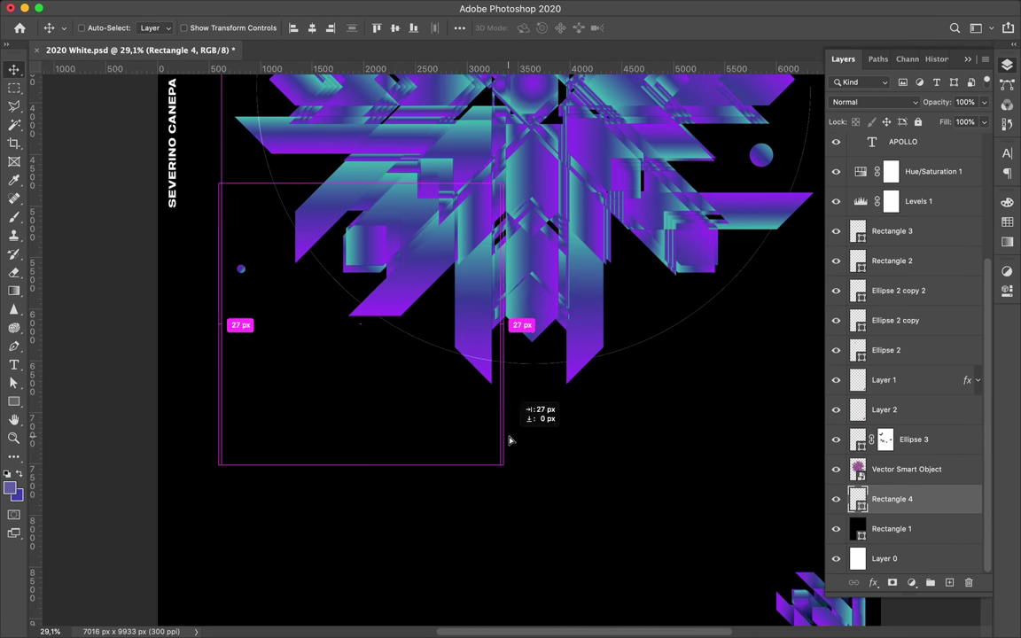
{"action": "scroll", "coordinate": [510, 444], "scroll_direction": "up", "scroll_amount": 4}
{"action": "mouse_move", "coordinate": [510, 441]}
{"action": "left_mouse_down"}
{"action": "mouse_move", "coordinate": [504, 435]}
{"action": "mouse_move", "coordinate": [547, 423]}
{"action": "left_mouse_up"}
{"action": "scroll", "coordinate": [518, 430], "scroll_direction": "up", "scroll_amount": 1}
{"action": "scroll", "coordinate": [547, 424], "scroll_direction": "down", "scroll_amount": 3}
{"action": "scroll", "coordinate": [487, 438], "scroll_direction": "down", "scroll_amount": 2}
Step: Draw a thin connecting line as a Pen shape and lock the black background rectangle
{"action": "key", "text": "p"}
{"action": "left_click", "coordinate": [652, 98]}
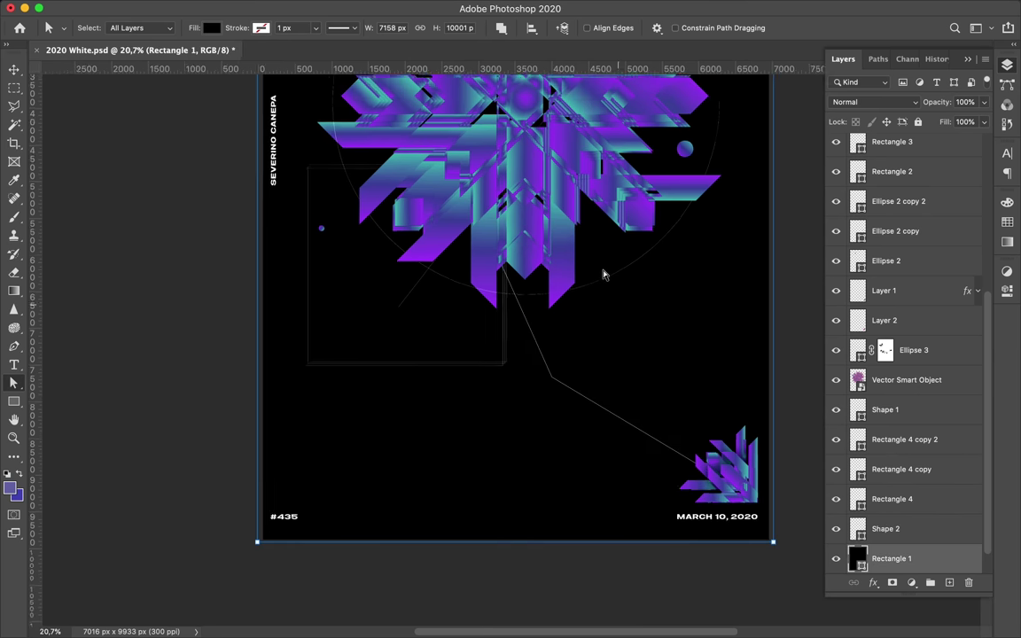
{"action": "left_click", "coordinate": [919, 121]}
{"action": "key", "text": "a"}
{"action": "left_click", "coordinate": [317, 118]}
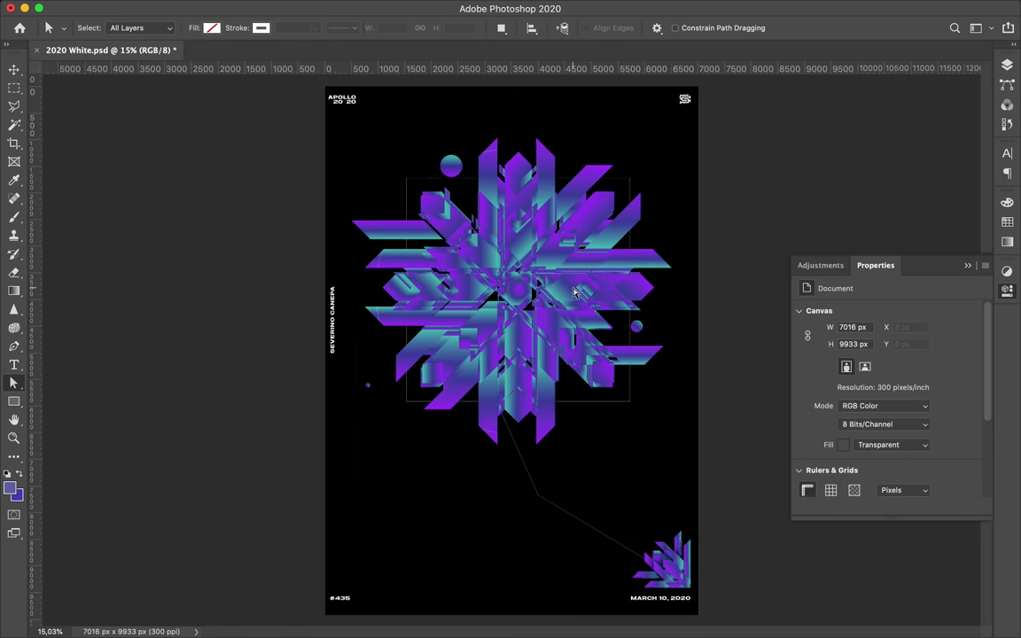
Step: Draw a white square, move Rectangle 6 below the Vector Smart Object, and shrink it to about 44%
{"action": "left_click_drag", "start_coordinate": [394, 206], "coordinate": [451, 262]}
{"action": "left_click", "coordinate": [1007, 63]}
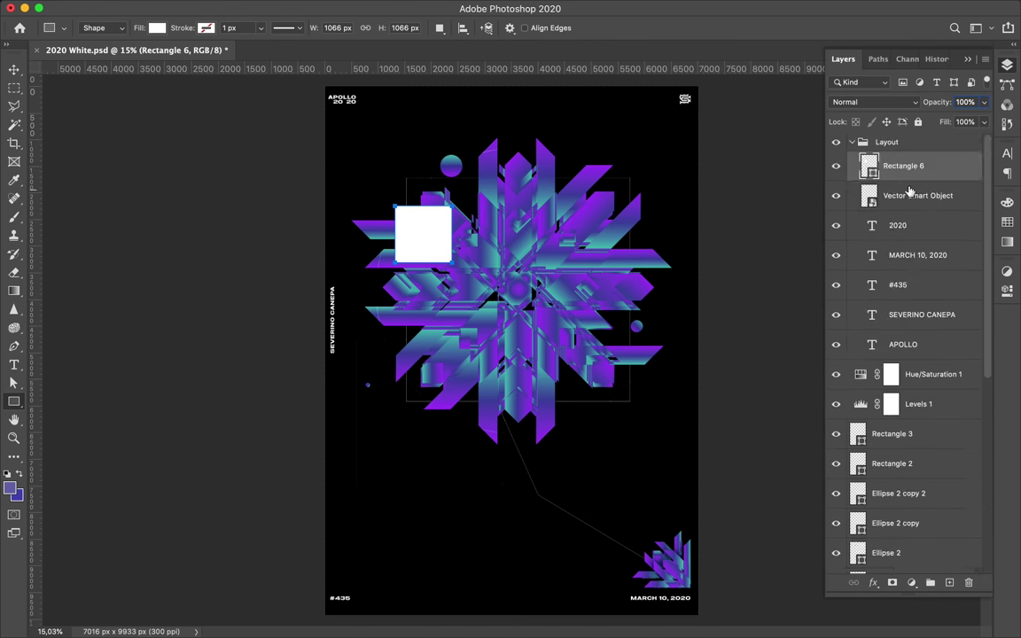
{"action": "left_click_drag", "start_coordinate": [892, 169], "coordinate": [907, 484]}
{"action": "key", "text": "ctrl+t"}
{"action": "left_click_drag", "start_coordinate": [452, 262], "coordinate": [414, 237]}
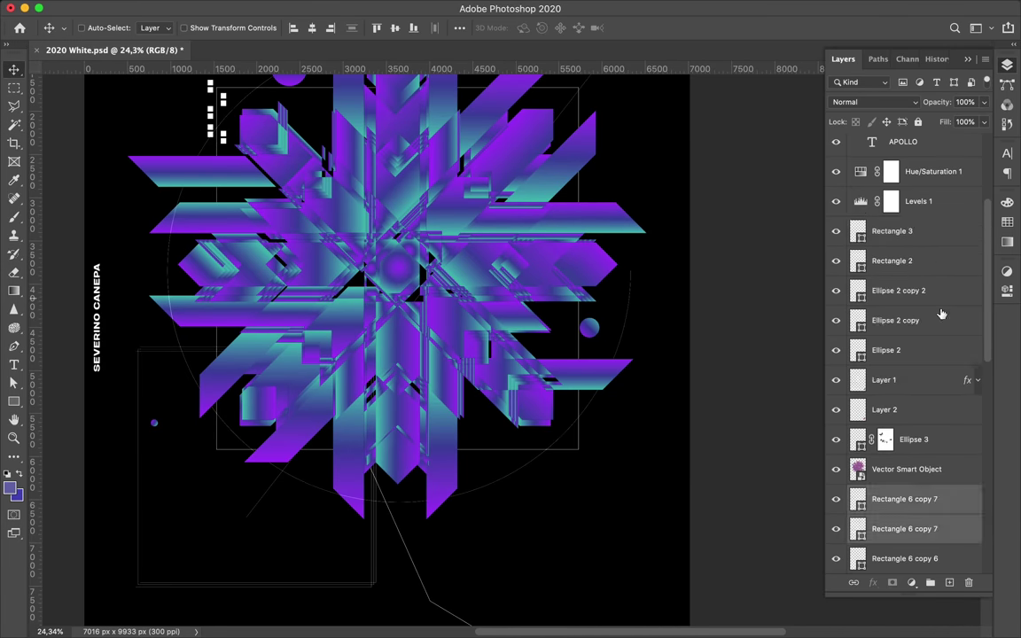
Step: Move the white squares up-left and place a duplicate group right of the emblem
{"action": "scroll", "coordinate": [886, 355], "scroll_direction": "down", "scroll_amount": 5}
{"action": "left_click", "coordinate": [904, 477], "text": "shift"}
{"action": "key", "text": "ctrl+t"}
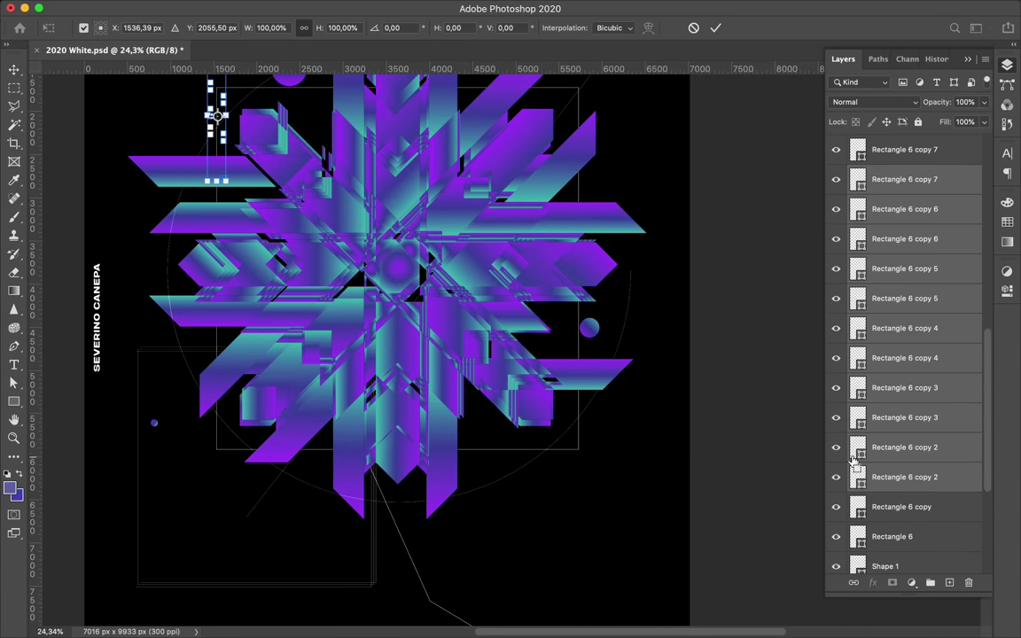
{"action": "key", "text": "Return"}
{"action": "mouse_move", "coordinate": [223, 308]}
{"action": "left_mouse_down"}
{"action": "mouse_move", "coordinate": [192, 284]}
{"action": "mouse_move", "coordinate": [585, 480]}
{"action": "mouse_move", "coordinate": [568, 390]}
{"action": "left_mouse_up"}
{"action": "key", "text": "ctrl+j"}
{"action": "left_click_drag", "start_coordinate": [904, 537], "coordinate": [904, 221]}
{"action": "left_click_drag", "start_coordinate": [567, 417], "coordinate": [623, 385]}
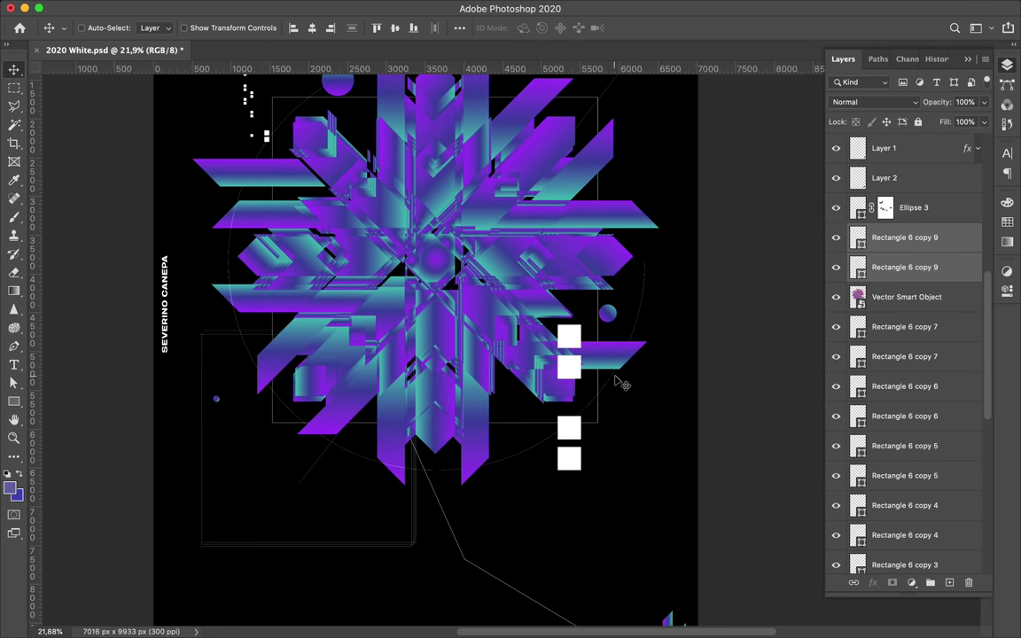
Step: Duplicate the white squares again and move a set toward the lower right
{"action": "key", "text": "ctrl+j"}
{"action": "scroll", "coordinate": [532, 390], "scroll_direction": "down", "scroll_amount": 2}
{"action": "left_click", "coordinate": [561, 420]}
{"action": "key", "text": "ctrl+t"}
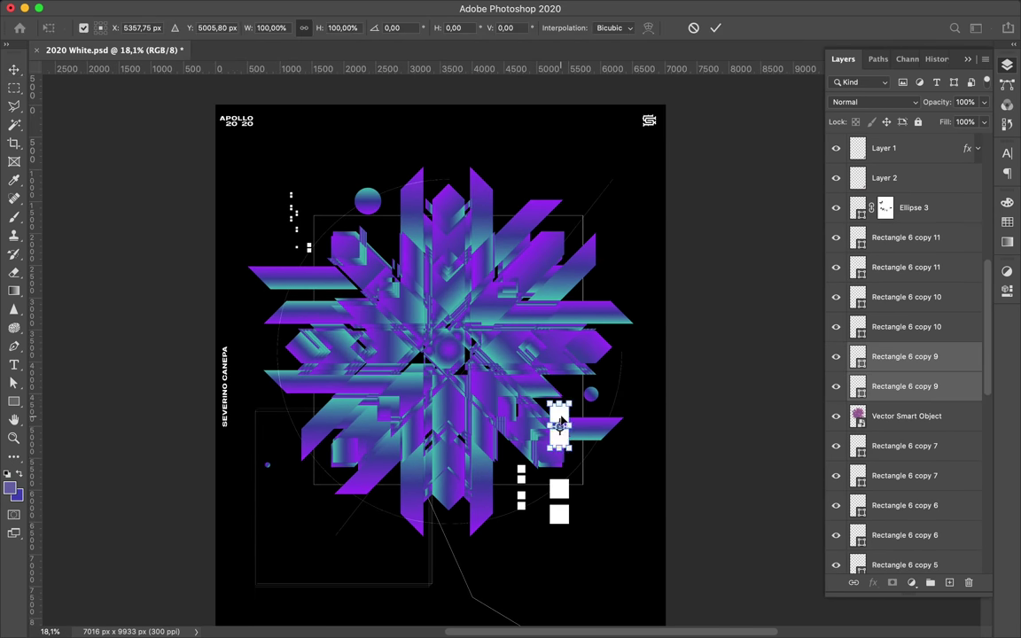
{"action": "scroll", "coordinate": [593, 460], "scroll_direction": "up", "scroll_amount": 2}
{"action": "left_click_drag", "start_coordinate": [593, 459], "coordinate": [561, 390]}
{"action": "left_click", "coordinate": [549, 399], "text": "ctrl"}
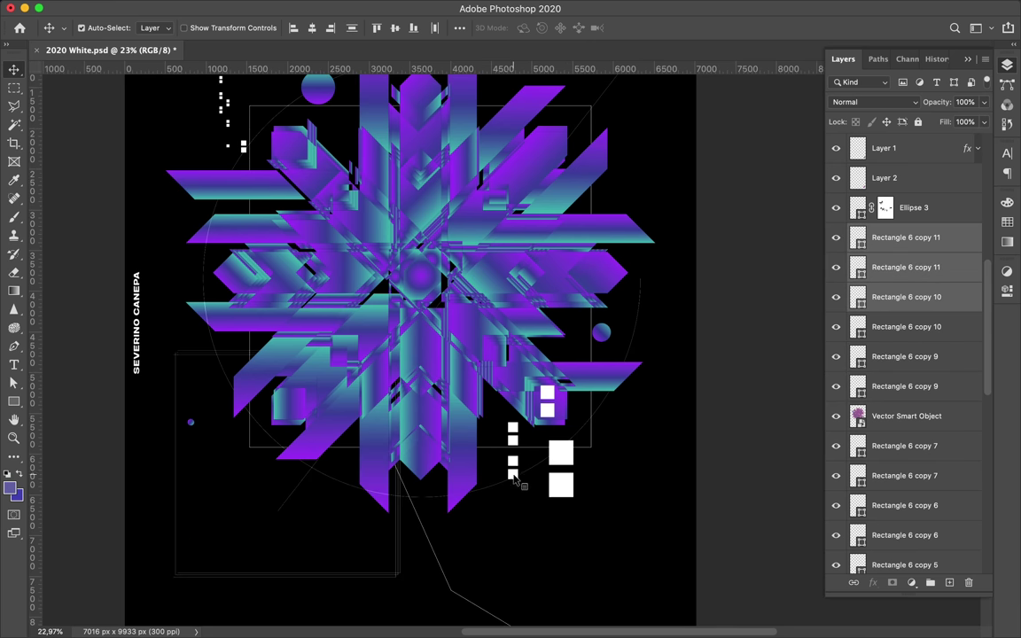
{"action": "left_click_drag", "start_coordinate": [496, 443], "coordinate": [568, 460]}
Step: Stretch a duplicated square into a tall white bar above the Vector Smart Object
{"action": "key", "text": "ctrl+shift+bracketright"}
{"action": "scroll", "coordinate": [514, 390], "scroll_direction": "down", "scroll_amount": 2}
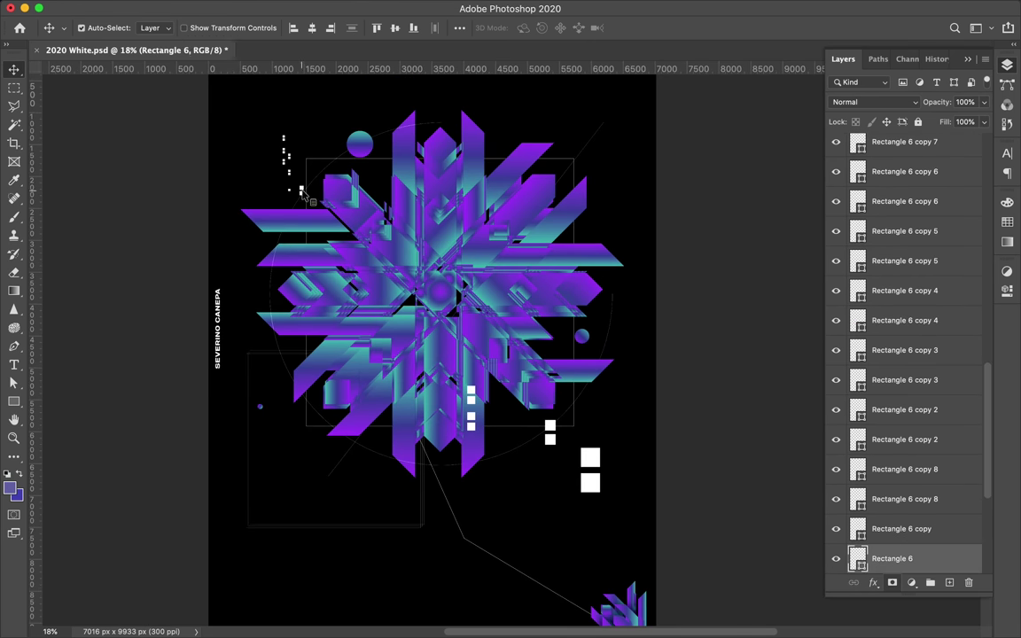
{"action": "left_click_drag", "start_coordinate": [302, 191], "coordinate": [354, 114]}
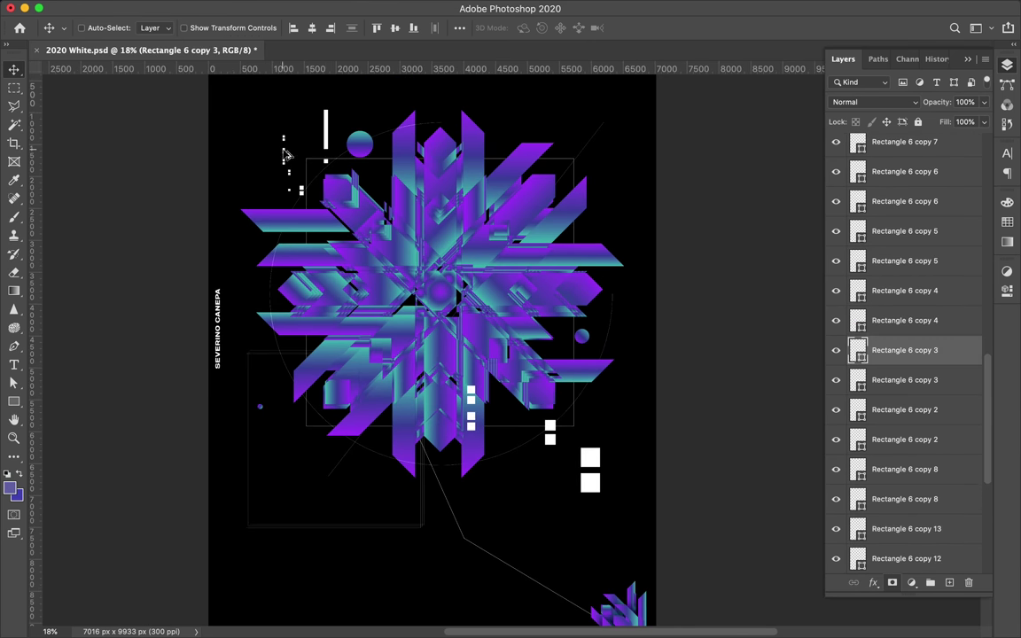
{"action": "left_click_drag", "start_coordinate": [289, 151], "coordinate": [310, 488]}
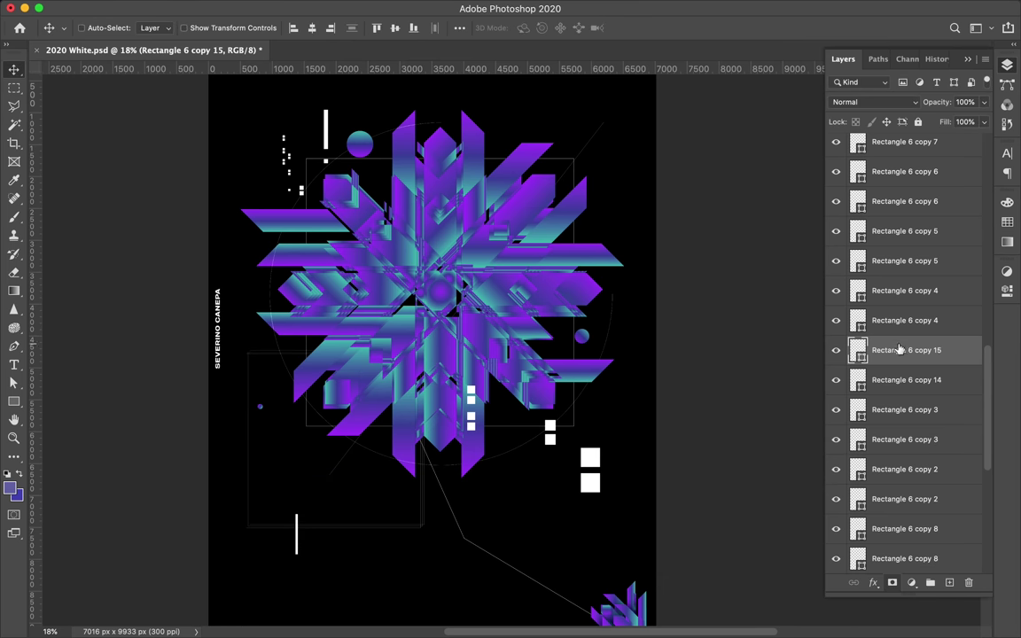
{"action": "left_click_drag", "start_coordinate": [898, 350], "coordinate": [893, 254]}
Step: Remove the lower white square's fill to leave it as a hollow outline
{"action": "key", "text": "ctrl+0"}
{"action": "key", "text": "a"}
{"action": "left_click", "coordinate": [638, 424]}
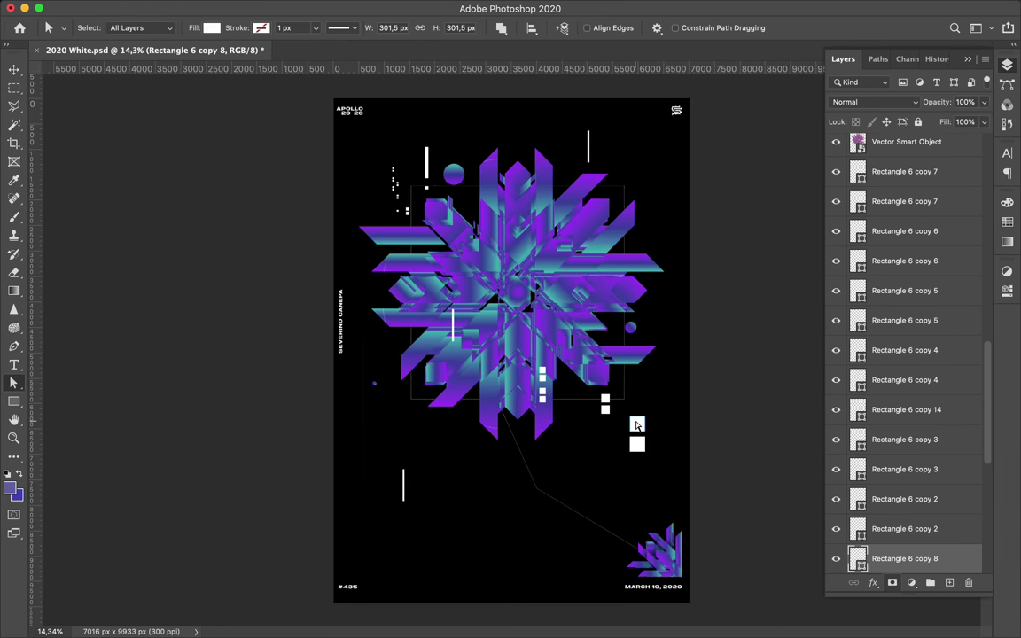
{"action": "left_click", "coordinate": [211, 27]}
{"action": "left_click", "coordinate": [171, 100]}
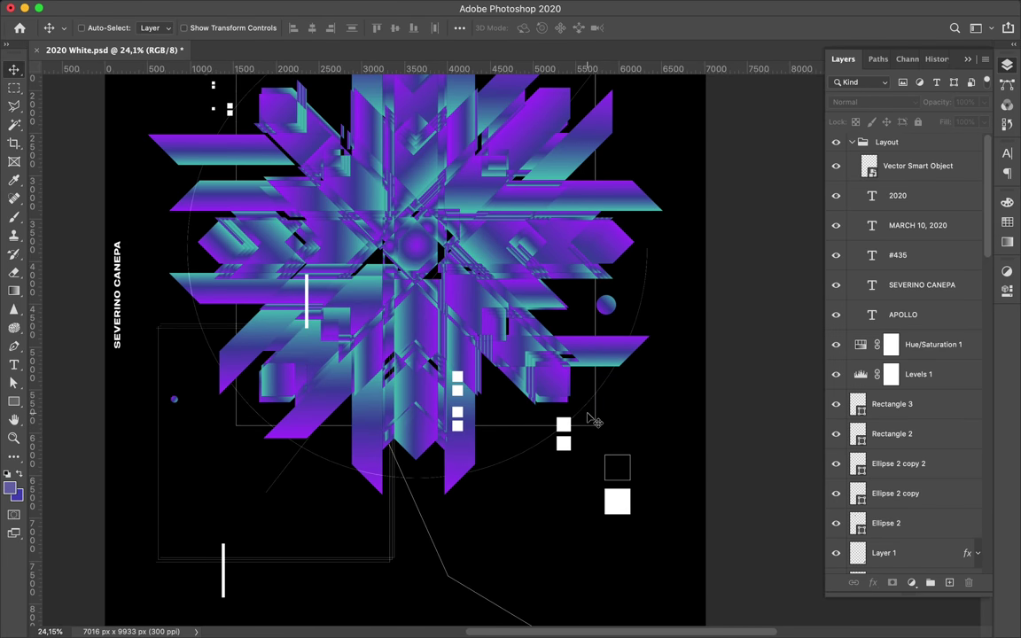
Step: Confirm the white bar over the emblem and duplicate it to a new layer
{"action": "scroll", "coordinate": [567, 355], "scroll_direction": "up", "scroll_amount": 5}
{"action": "scroll", "coordinate": [568, 354], "scroll_direction": "left", "scroll_amount": 4}
{"action": "left_click", "coordinate": [537, 275]}
{"action": "key", "text": "Return"}
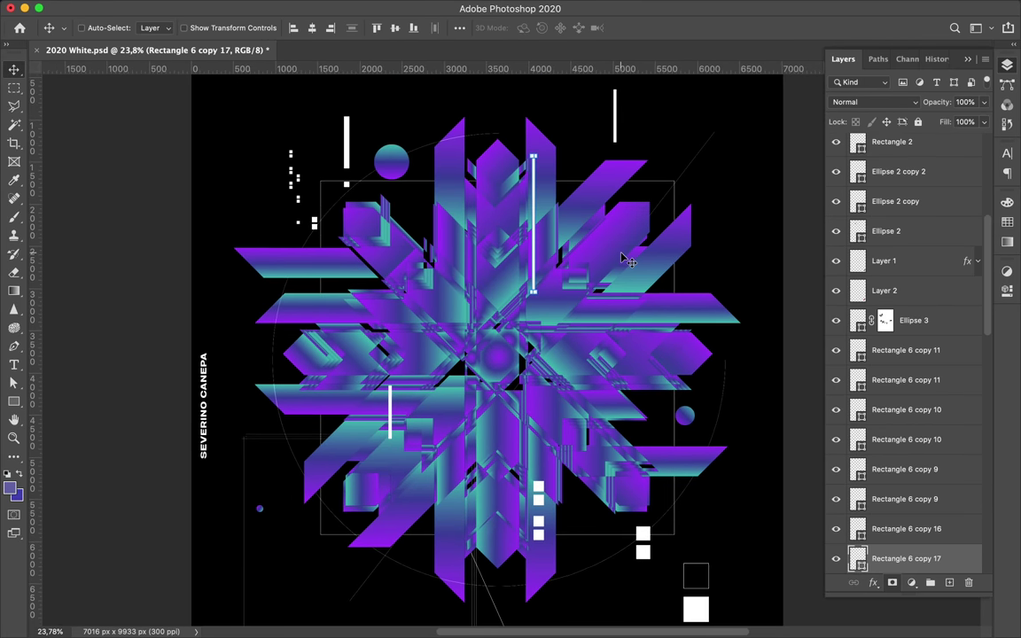
{"action": "key", "text": "ctrl+j"}
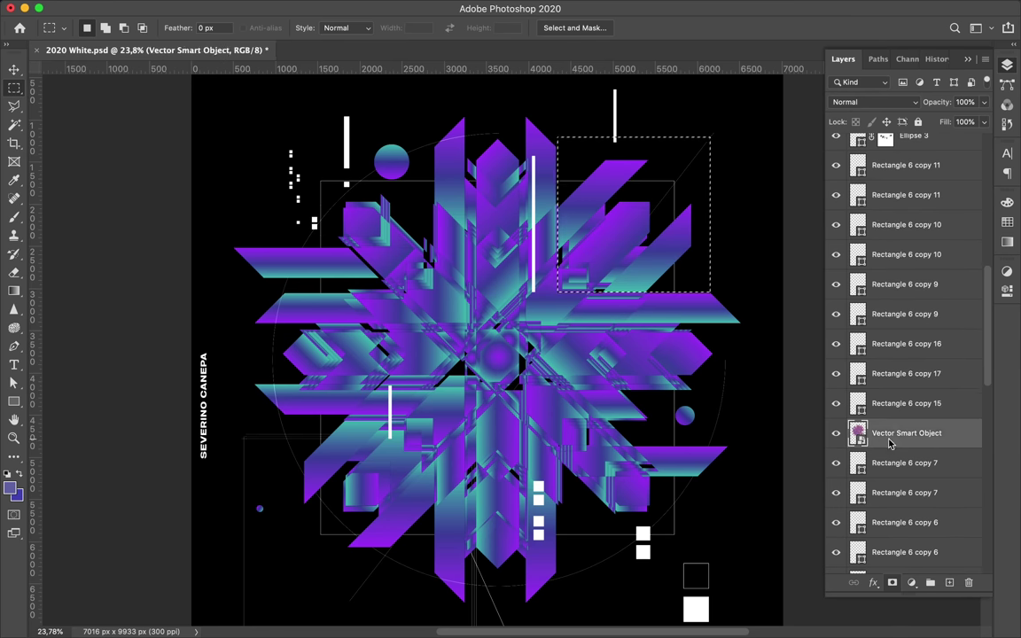
Step: Move the copied emblem fragment to the right and send Layer 3 below the Vector Smart Object
{"action": "key", "text": "v"}
{"action": "mouse_move", "coordinate": [621, 231]}
{"action": "left_mouse_down"}
{"action": "mouse_move", "coordinate": [749, 316]}
{"action": "mouse_move", "coordinate": [745, 293]}
{"action": "left_mouse_up"}
{"action": "key", "text": "ctrl+t"}
{"action": "key", "text": "Return"}
{"action": "key", "text": "ctrl+bracketleft"}
{"action": "key", "text": "Return"}
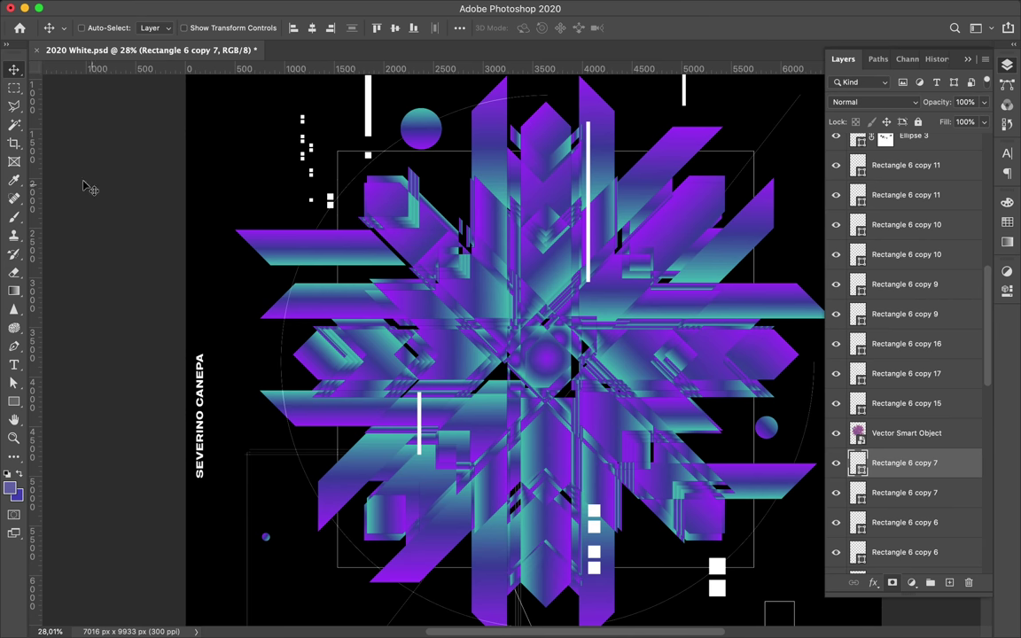
Step: Draw a small white circle at the emblem centre and enlarge it about threefold
{"action": "left_click", "coordinate": [13, 401]}
{"action": "left_click", "coordinate": [103, 427]}
{"action": "mouse_move", "coordinate": [534, 348]}
{"action": "left_mouse_down"}
{"action": "mouse_move", "coordinate": [553, 371]}
{"action": "mouse_move", "coordinate": [523, 355]}
{"action": "left_mouse_up"}
{"action": "key", "text": "v"}
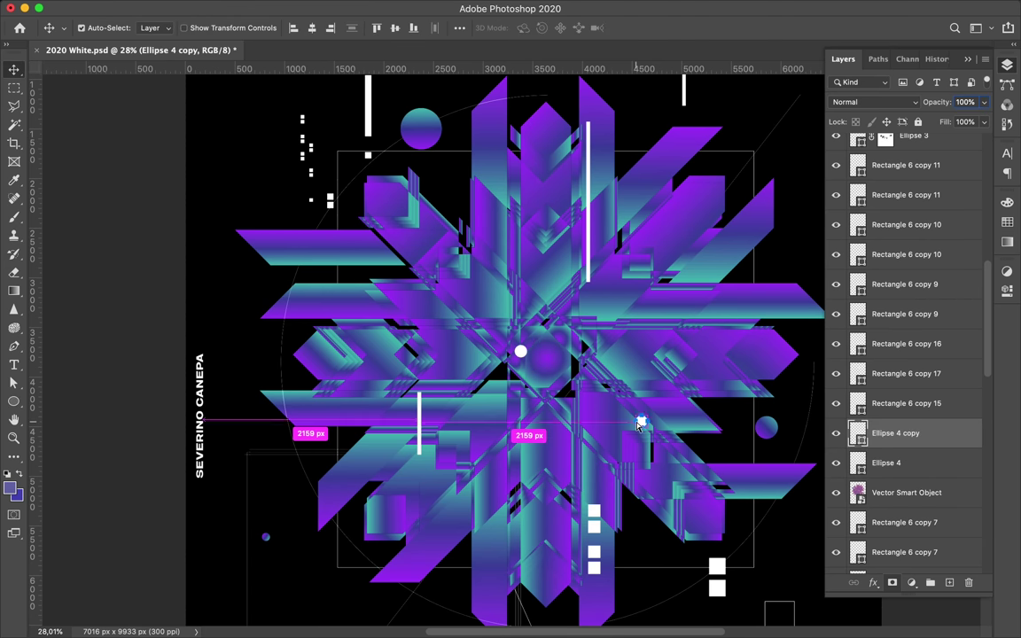
{"action": "key", "text": "ctrl+t"}
{"action": "left_click_drag", "start_coordinate": [645, 426], "coordinate": [667, 443]}
Step: Duplicate the white ring, enlarge the copy, and give its outline an 11 px stroke
{"action": "key", "text": "a"}
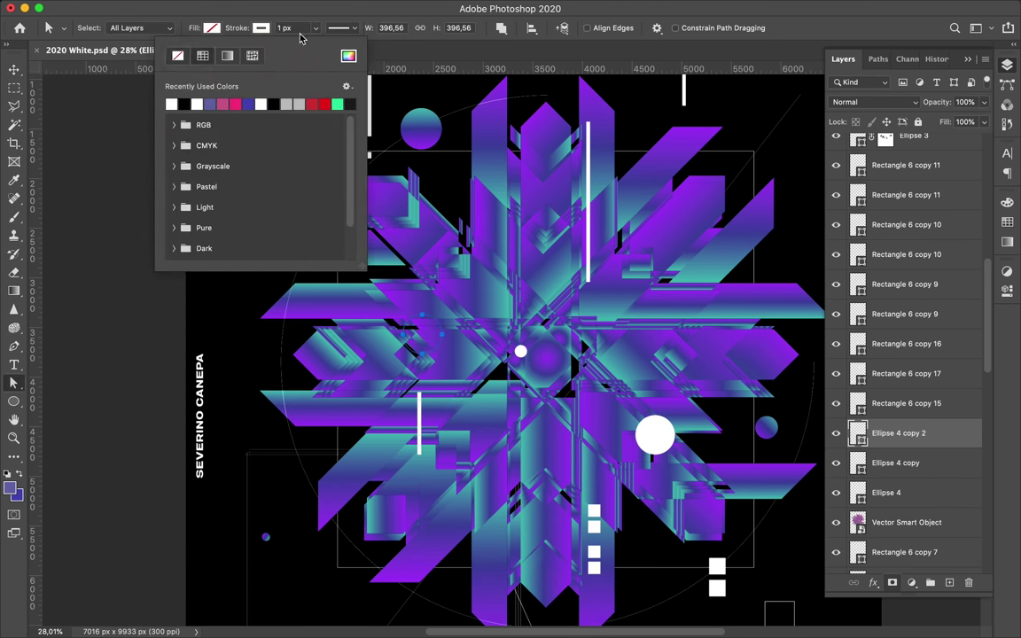
{"action": "key", "text": "v"}
{"action": "scroll", "coordinate": [532, 311], "scroll_direction": "down", "scroll_amount": 1}
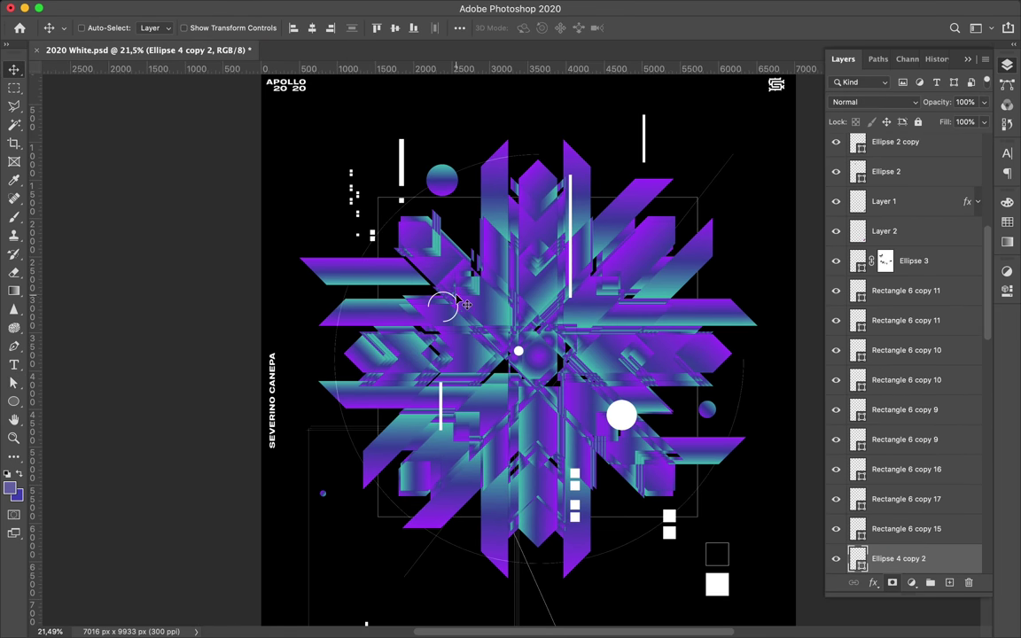
{"action": "key", "text": "ctrl+alt+t"}
{"action": "key", "text": "Return"}
{"action": "key", "text": "a"}
{"action": "left_click", "coordinate": [289, 28]}
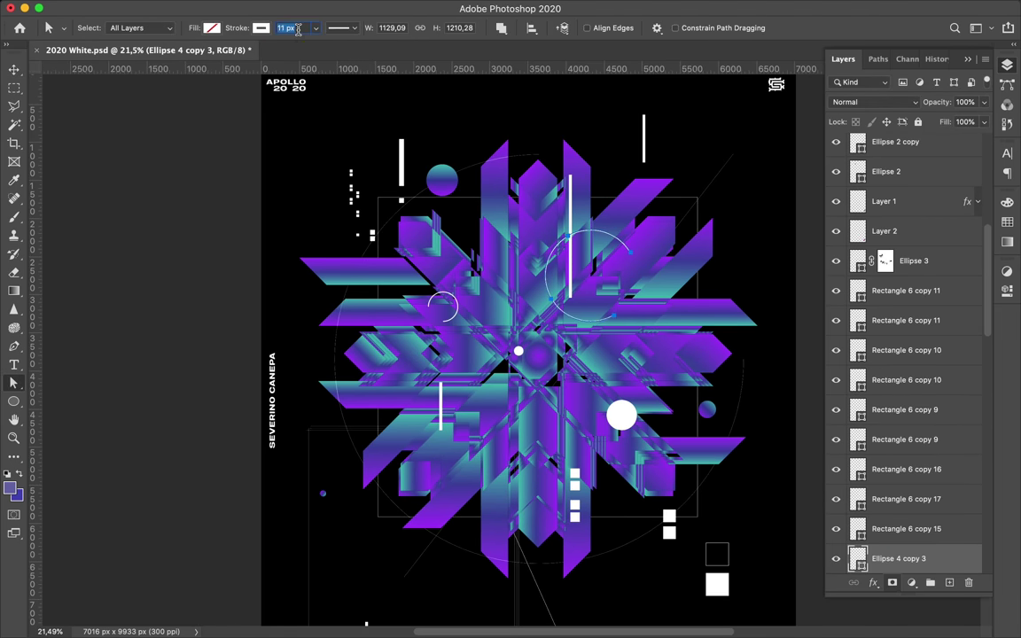
{"action": "key", "text": "Return"}
{"action": "key", "text": "v"}
{"action": "scroll", "coordinate": [743, 255], "scroll_direction": "down", "scroll_amount": 2}
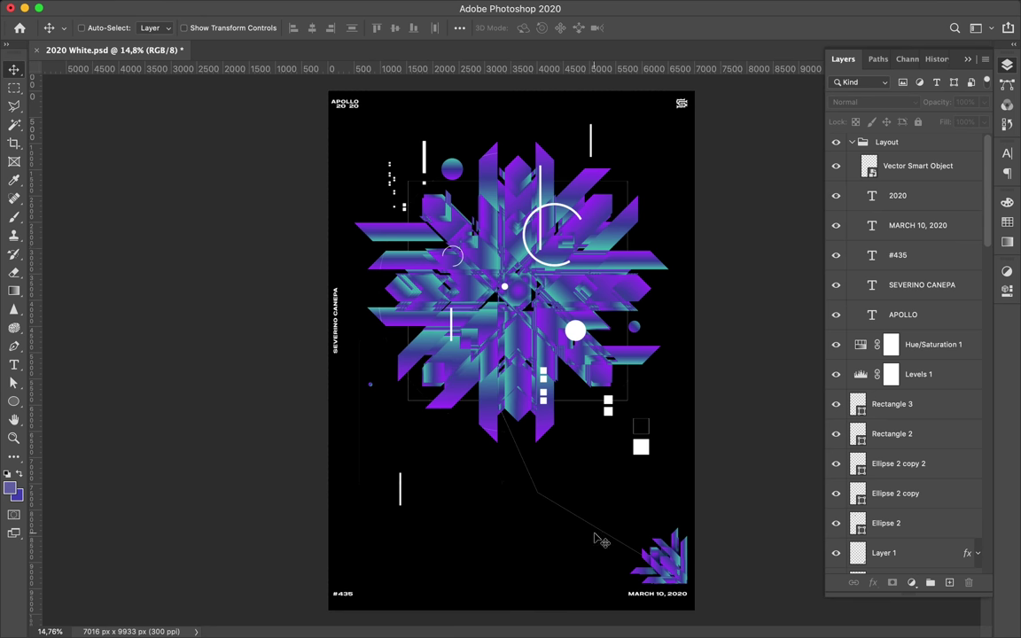
Step: Draw a thin bent pen line from the corner fragment toward the emblem with no fill
{"action": "key", "text": "p"}
{"action": "left_click", "coordinate": [665, 572]}
{"action": "left_click", "coordinate": [465, 497]}
{"action": "left_click", "coordinate": [404, 372]}
{"action": "left_click", "coordinate": [211, 27]}
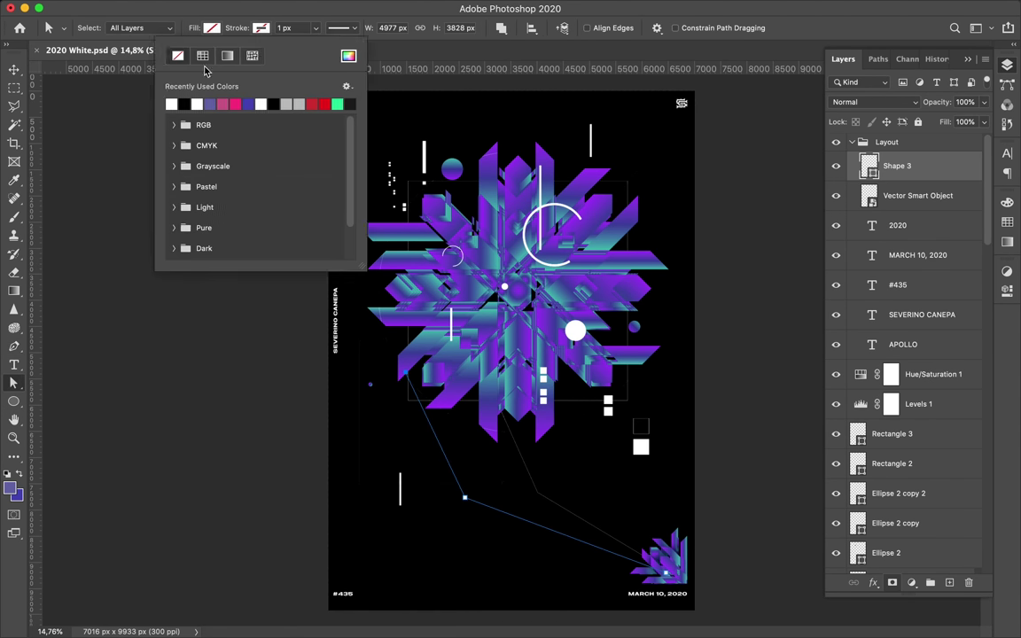
{"action": "left_click", "coordinate": [177, 51]}
Step: Draw a second unfilled thin line running up the right side toward the emblem
{"action": "key", "text": "p"}
{"action": "left_click", "coordinate": [575, 330]}
{"action": "left_click", "coordinate": [676, 389]}
{"action": "left_click", "coordinate": [678, 560]}
{"action": "left_click", "coordinate": [211, 28]}
{"action": "left_click", "coordinate": [174, 46]}
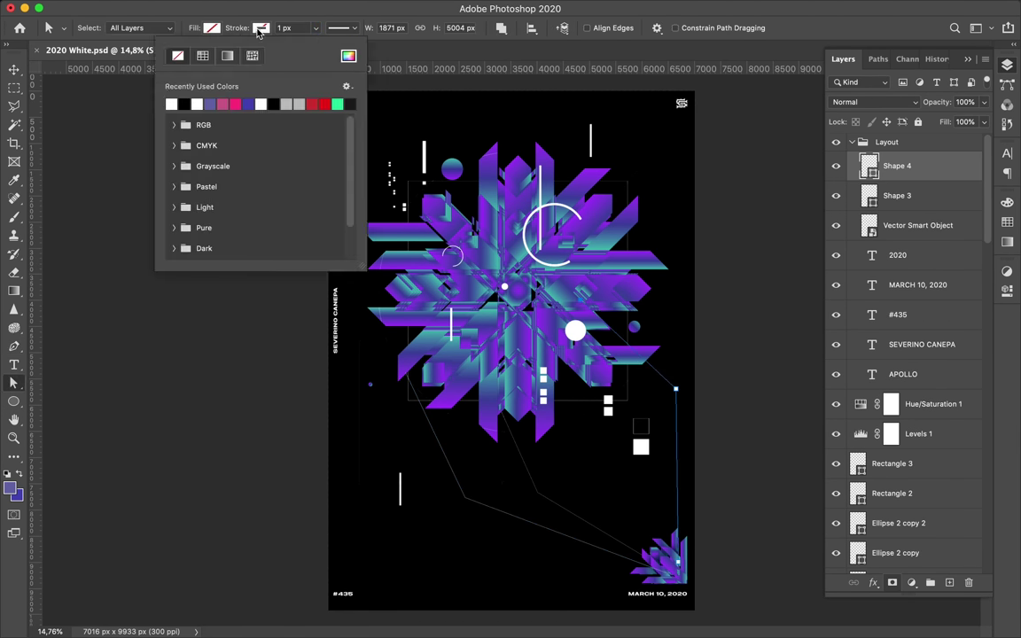
{"action": "scroll", "coordinate": [671, 377], "scroll_direction": "up", "scroll_amount": 5}
{"action": "scroll", "coordinate": [678, 392], "scroll_direction": "down", "scroll_amount": 5}
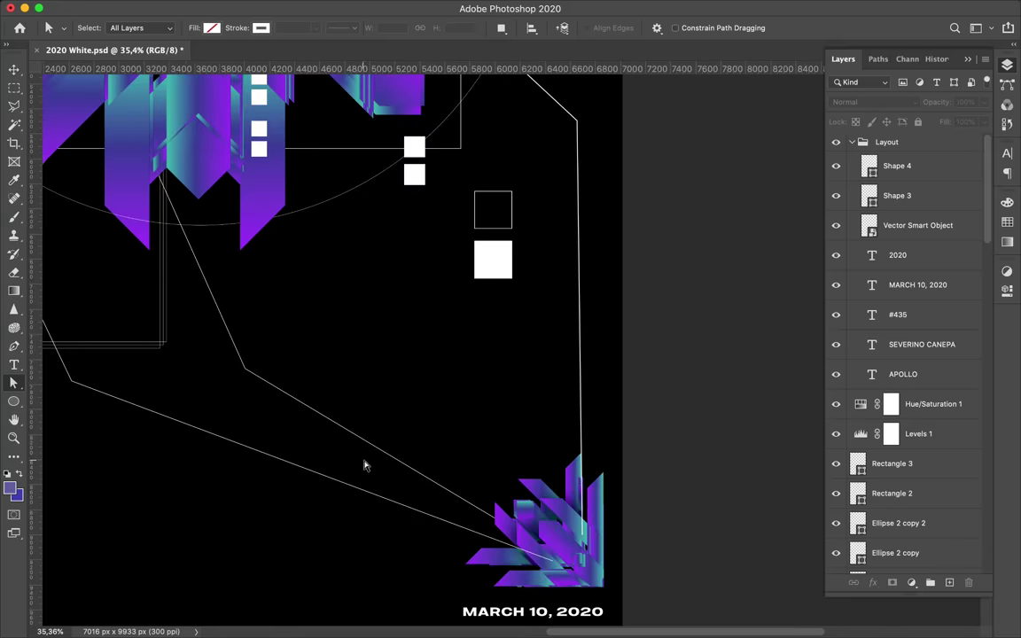
Step: Move the first line's shape layer lower in the layer stack
{"action": "key", "text": "v"}
{"action": "mouse_move", "coordinate": [897, 195]}
{"action": "left_mouse_down"}
{"action": "mouse_move", "coordinate": [853, 629]}
{"action": "mouse_move", "coordinate": [865, 467]}
{"action": "left_mouse_up"}
{"action": "key", "text": "p"}
{"action": "scroll", "coordinate": [396, 233], "scroll_direction": "down", "scroll_amount": 3}
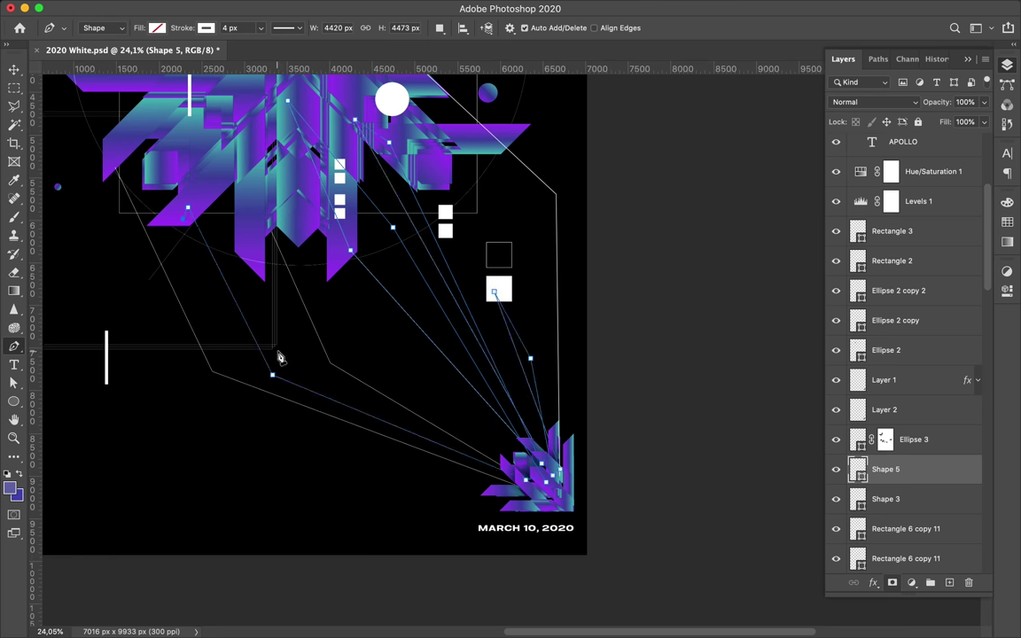
{"action": "scroll", "coordinate": [340, 525], "scroll_direction": "down", "scroll_amount": 2}
Step: Select the black background layer, then the Shape 5 line layer
{"action": "key", "text": "a"}
{"action": "key", "text": "v"}
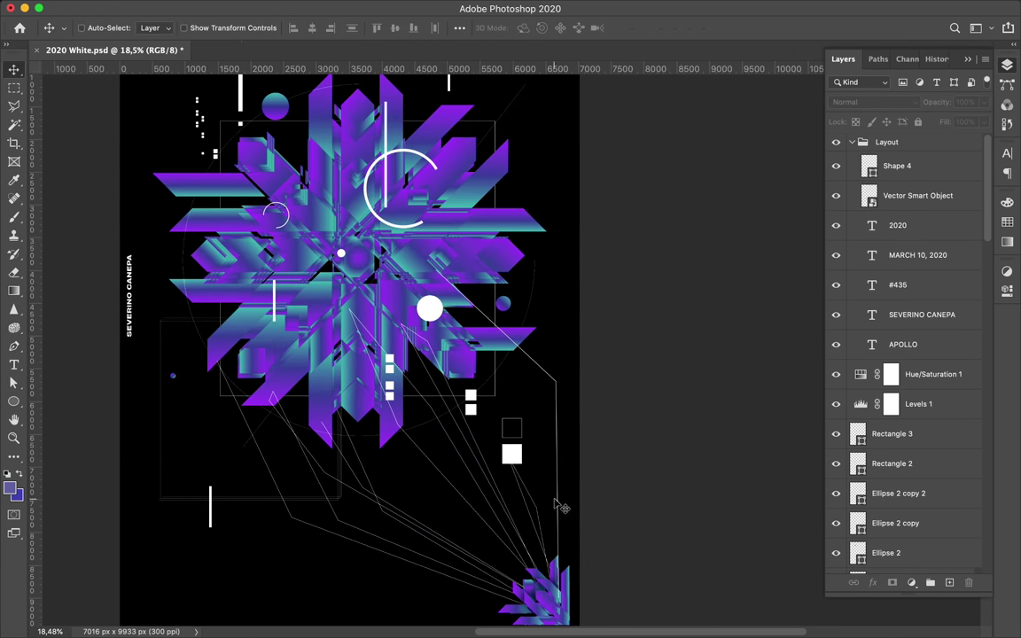
{"action": "left_click", "coordinate": [376, 540]}
{"action": "scroll", "coordinate": [567, 421], "scroll_direction": "up", "scroll_amount": 5}
{"action": "left_click", "coordinate": [564, 416]}
{"action": "scroll", "coordinate": [878, 399], "scroll_direction": "up", "scroll_amount": 4}
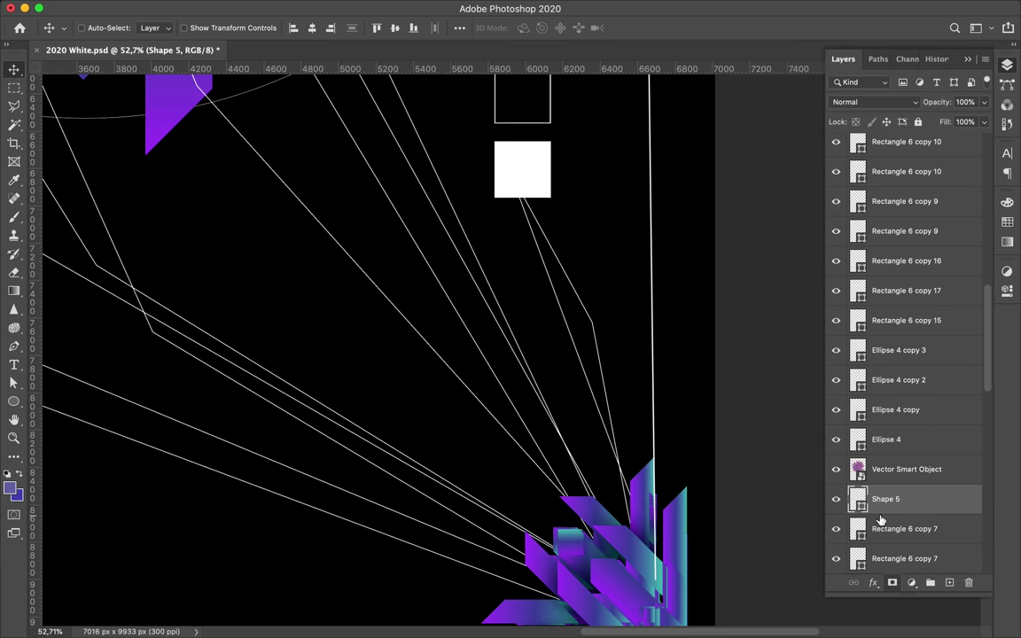
{"action": "scroll", "coordinate": [496, 434], "scroll_direction": "down", "scroll_amount": 2}
{"action": "key", "text": "p"}
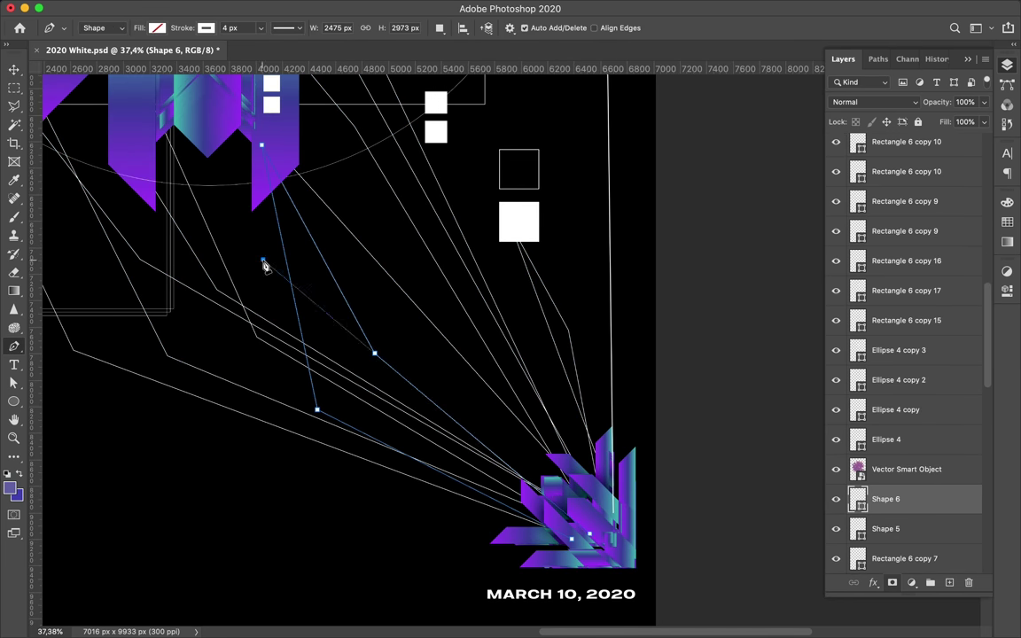
{"action": "key", "text": "v"}
{"action": "scroll", "coordinate": [177, 395], "scroll_direction": "down", "scroll_amount": 2}
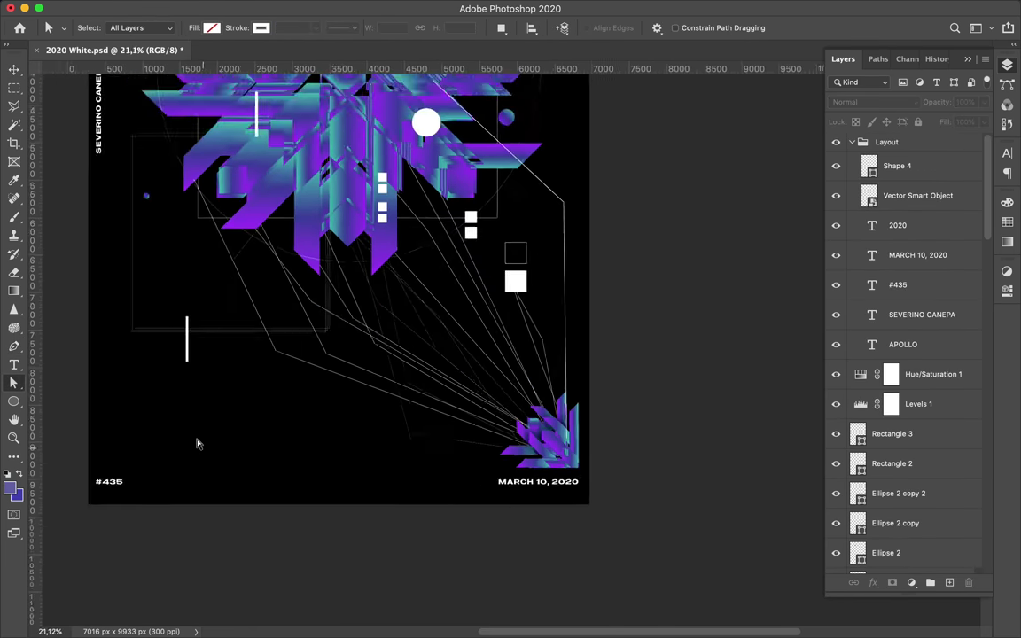
{"action": "scroll", "coordinate": [178, 396], "scroll_direction": "down", "scroll_amount": 2}
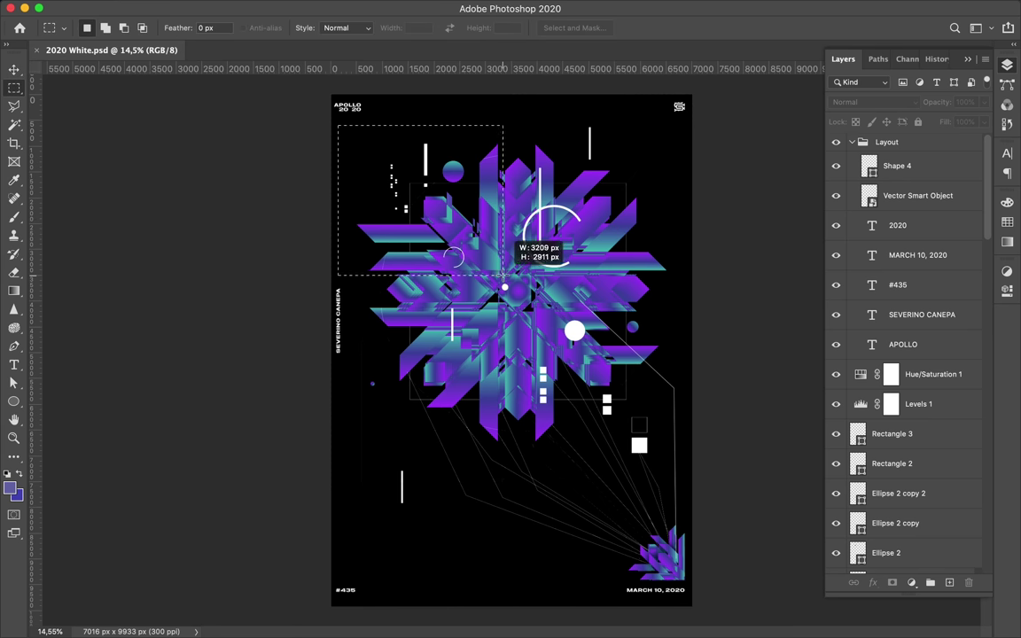
Step: Copy an emblem area to Layer 3, move it top-left, and place it above the background
{"action": "scroll", "coordinate": [905, 354], "scroll_direction": "down", "scroll_amount": 10}
{"action": "scroll", "coordinate": [904, 355], "scroll_direction": "up", "scroll_amount": 4}
{"action": "left_click", "coordinate": [911, 324]}
{"action": "key", "text": "ctrl+j"}
{"action": "key", "text": "v"}
{"action": "left_click_drag", "start_coordinate": [426, 213], "coordinate": [347, 125]}
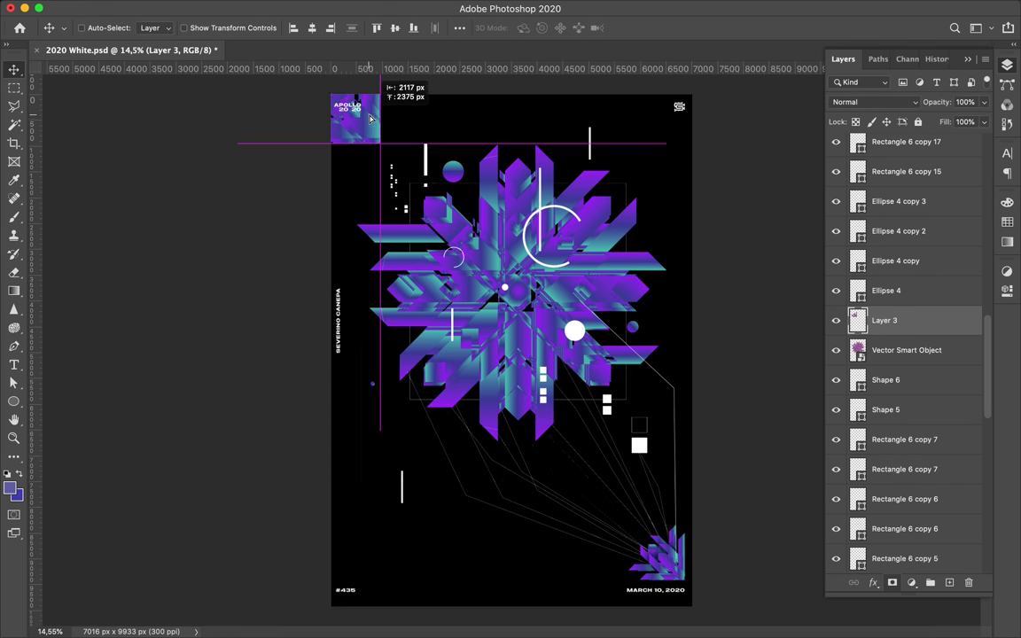
{"action": "left_click_drag", "start_coordinate": [908, 585], "coordinate": [901, 496]}
Step: Reposition the corner piece and shrink it to about half size
{"action": "left_click_drag", "start_coordinate": [344, 137], "coordinate": [351, 203]}
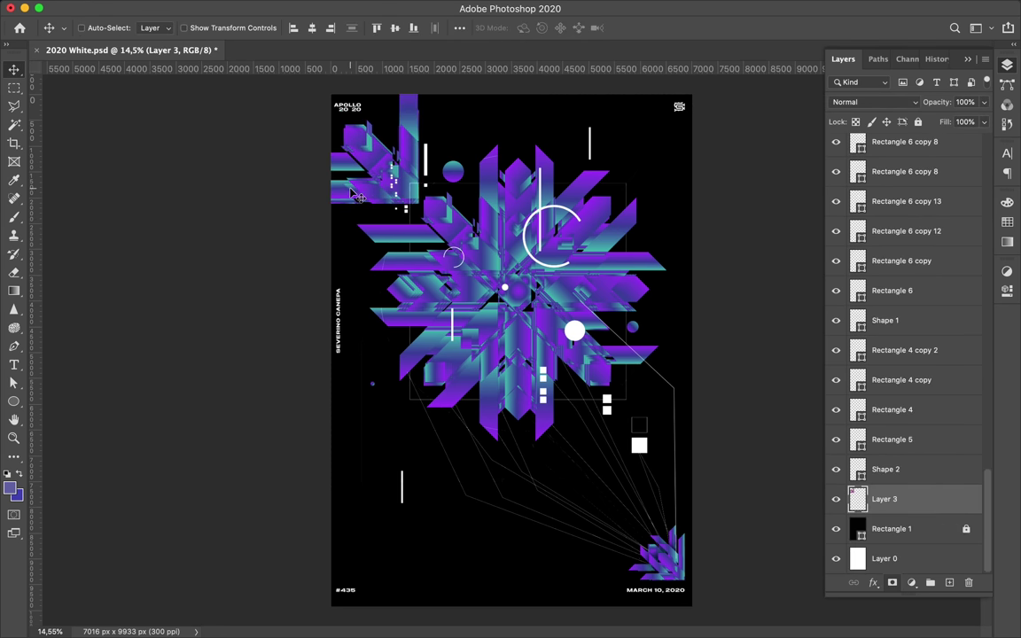
{"action": "key", "text": "ctrl+t"}
{"action": "mouse_move", "coordinate": [416, 202]}
{"action": "left_mouse_down"}
{"action": "mouse_move", "coordinate": [340, 130]}
{"action": "mouse_move", "coordinate": [365, 157]}
{"action": "left_mouse_up"}
{"action": "key", "text": "Return"}
Step: Place an extra white dot over the emblem and select the emblem copy layer
{"action": "scroll", "coordinate": [496, 235], "scroll_direction": "up", "scroll_amount": 3}
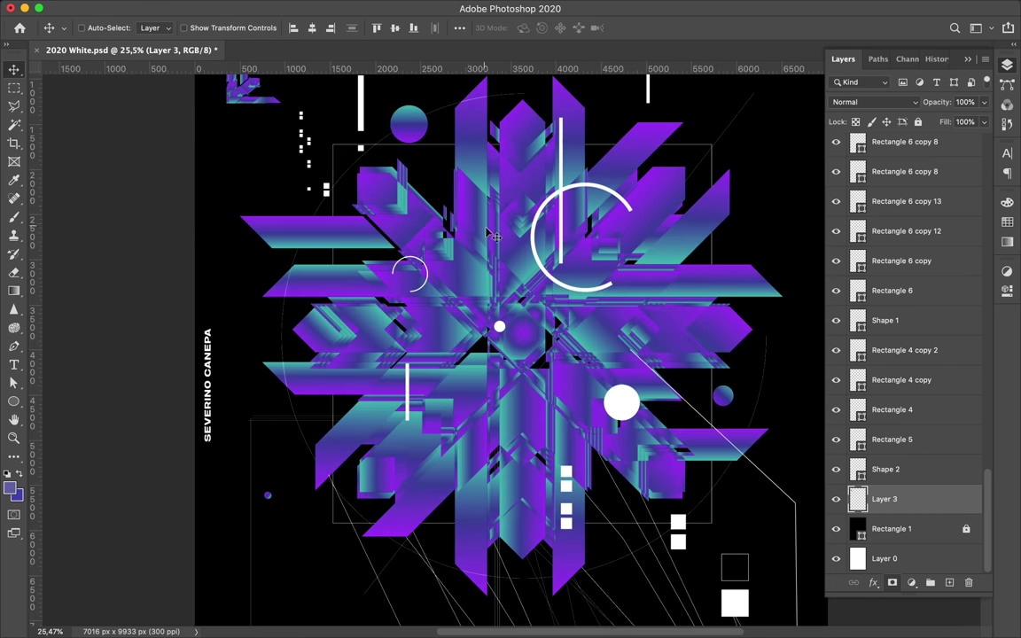
{"action": "scroll", "coordinate": [512, 304], "scroll_direction": "down", "scroll_amount": 2}
{"action": "scroll", "coordinate": [511, 301], "scroll_direction": "down", "scroll_amount": 2}
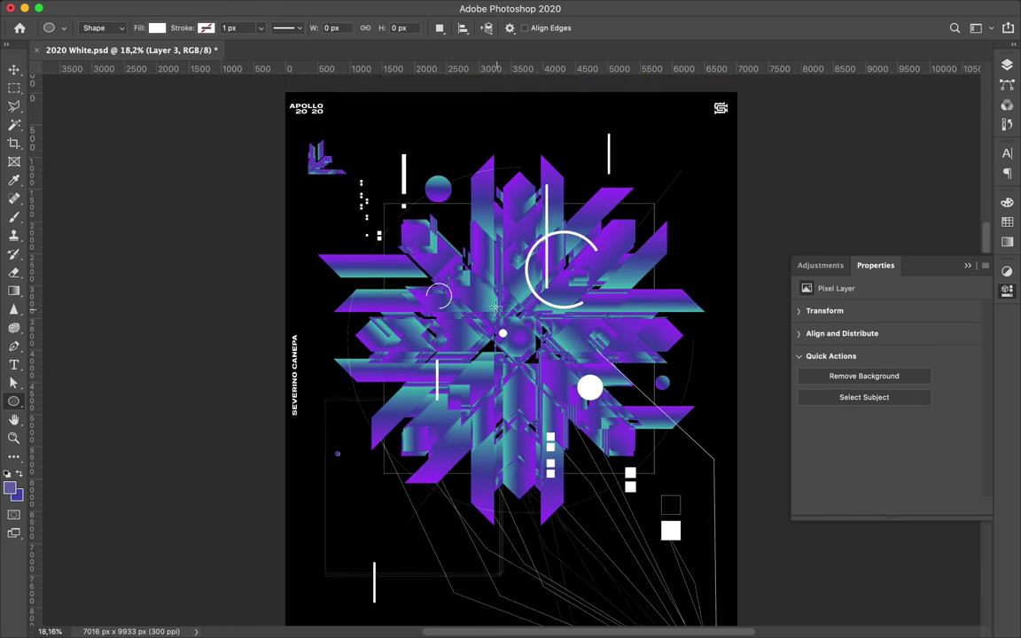
{"action": "key", "text": "v"}
{"action": "scroll", "coordinate": [518, 287], "scroll_direction": "down", "scroll_amount": 1}
{"action": "left_click_drag", "start_coordinate": [511, 283], "coordinate": [483, 366]}
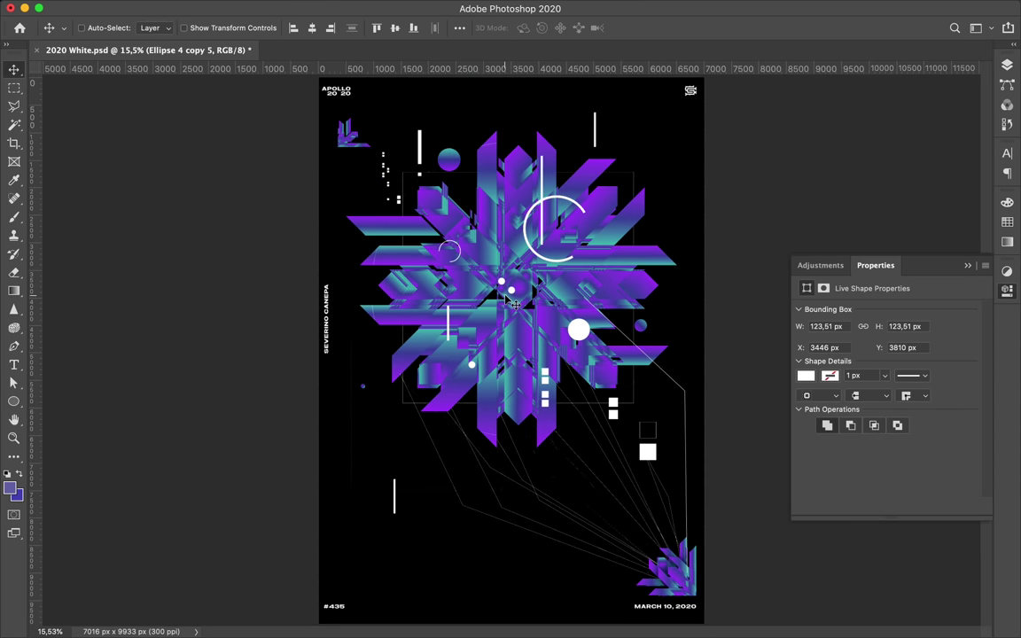
{"action": "left_click", "coordinate": [1008, 65]}
{"action": "left_click", "coordinate": [916, 302]}
Step: Rotate the emblem copy by 30 degrees
{"action": "key", "text": "ctrl+t"}
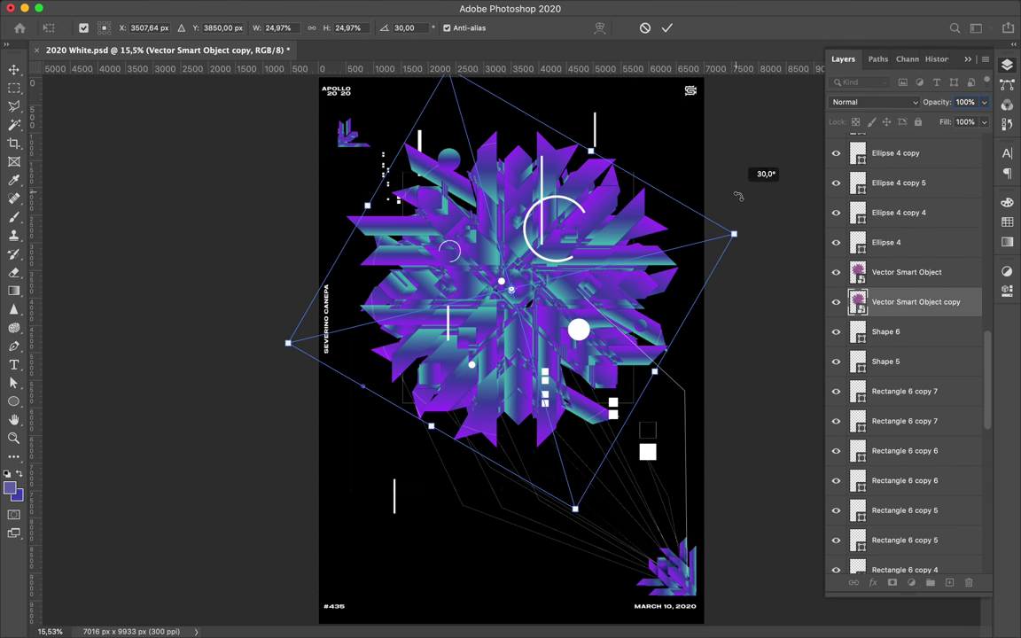
{"action": "left_click_drag", "start_coordinate": [736, 228], "coordinate": [715, 398]}
{"action": "key", "text": "Return"}
{"action": "left_click", "coordinate": [874, 102]}
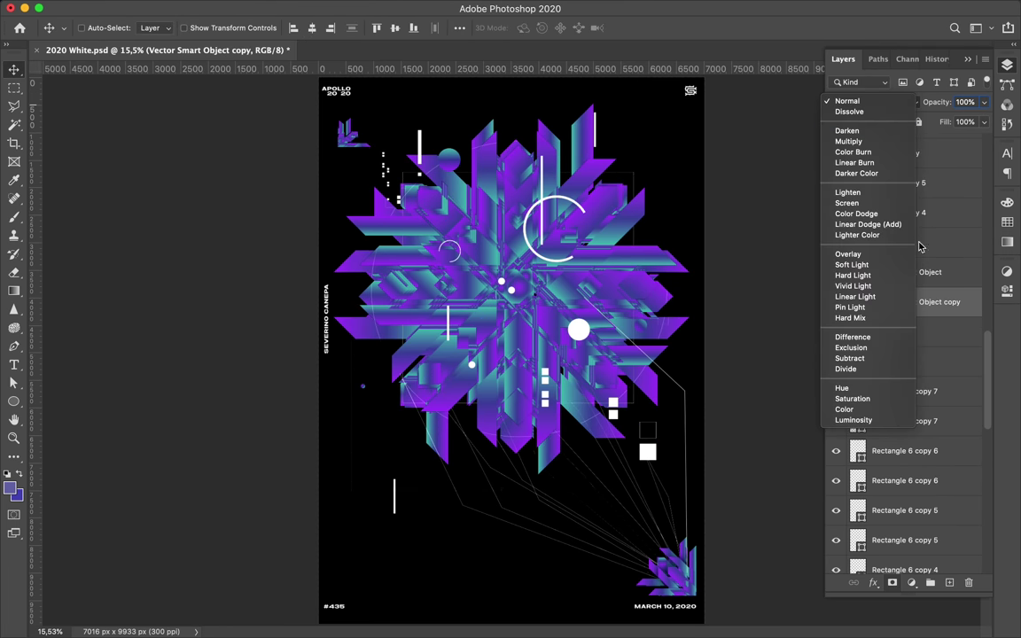
{"action": "left_click", "coordinate": [987, 120]}
Step: Copy a rectangular strip of the original emblem to a new layer and blur it 318 px
{"action": "left_click", "coordinate": [906, 272]}
{"action": "key", "text": "ctrl+plus"}
{"action": "key", "text": "ctrl+plus"}
{"action": "key", "text": "m"}
{"action": "left_click_drag", "start_coordinate": [537, 205], "coordinate": [780, 227]}
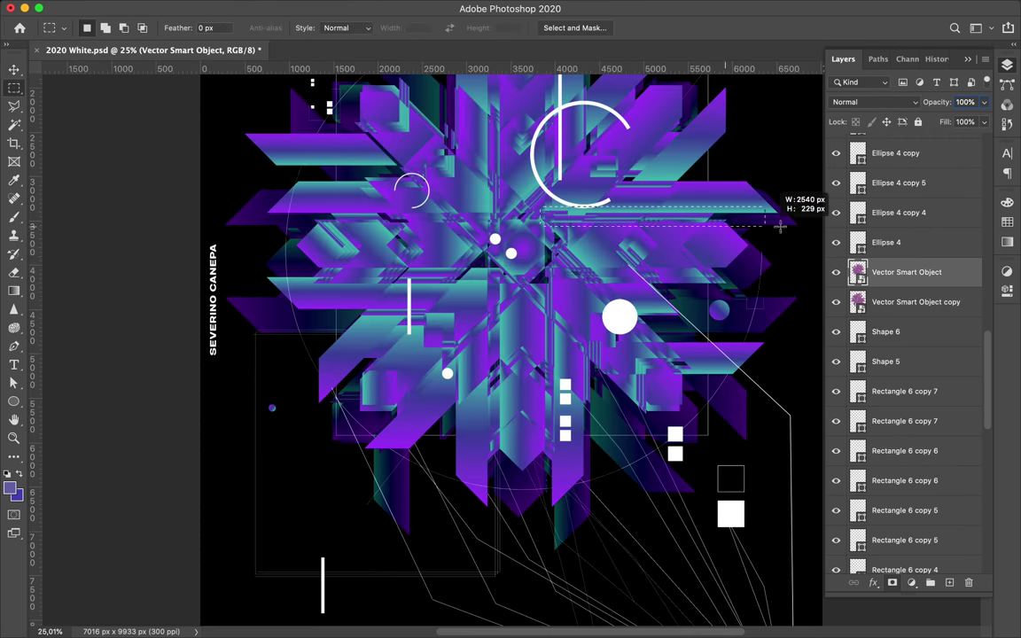
{"action": "key", "text": "v"}
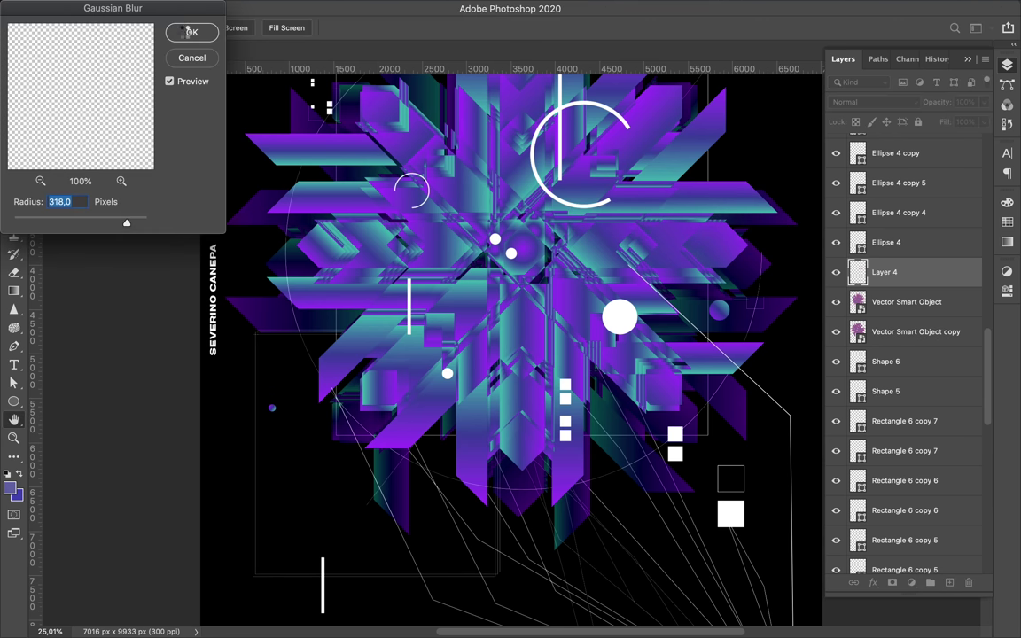
{"action": "left_click_drag", "start_coordinate": [900, 243], "coordinate": [908, 249]}
Step: Set the blurred glow copy's blend mode to Linear Light
{"action": "left_click", "coordinate": [874, 102]}
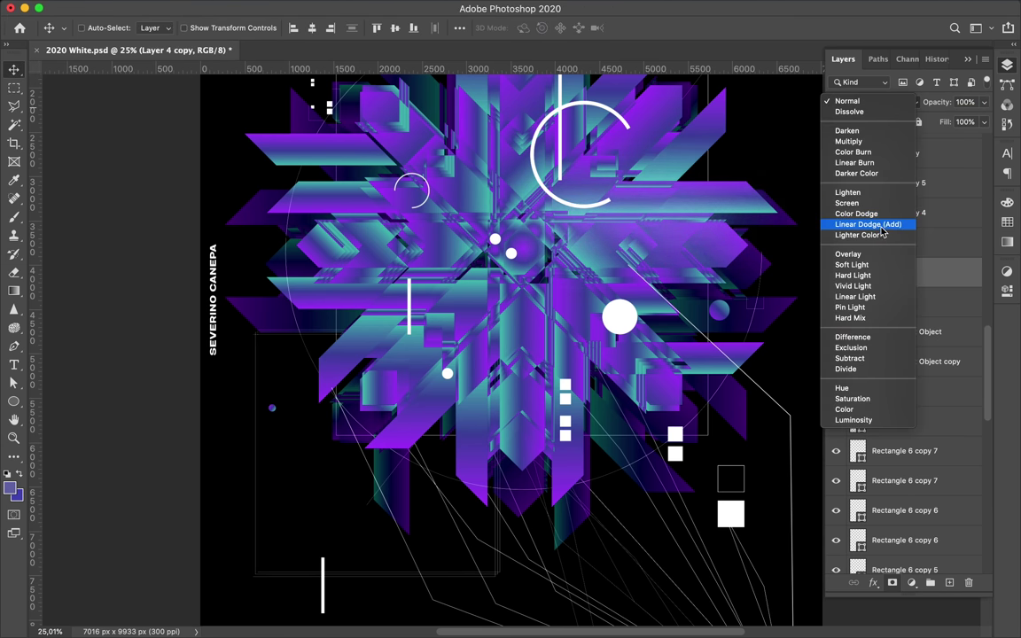
{"action": "left_click", "coordinate": [854, 296]}
{"action": "scroll", "coordinate": [679, 246], "scroll_direction": "down", "scroll_amount": 1}
{"action": "scroll", "coordinate": [680, 245], "scroll_direction": "down", "scroll_amount": 1}
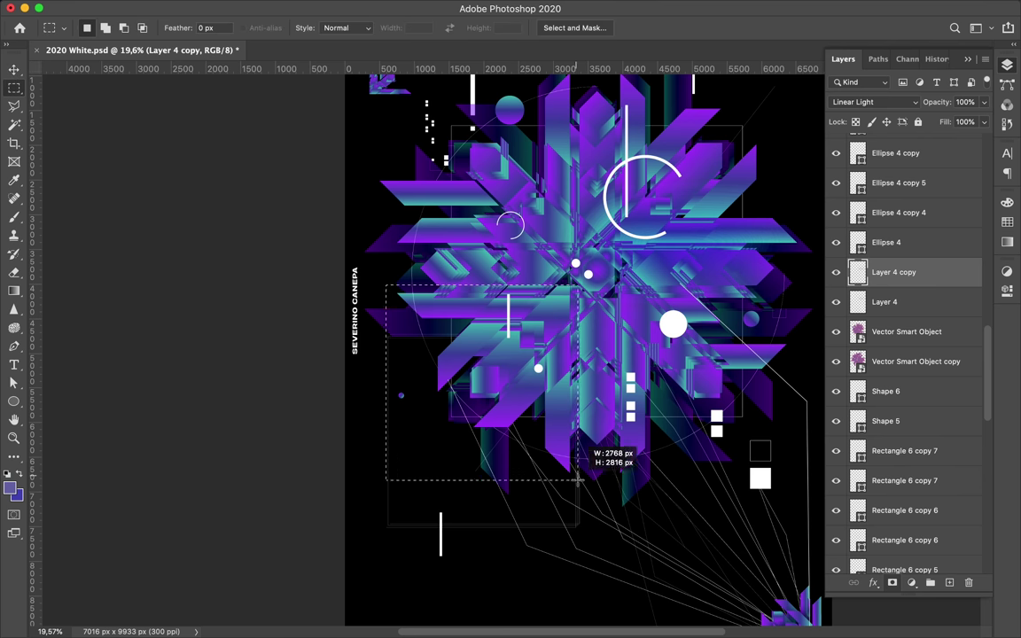
Step: Apply a Pixelate Mosaic filter with cells of about 183
{"action": "left_click", "coordinate": [356, 7]}
{"action": "left_click", "coordinate": [567, 295]}
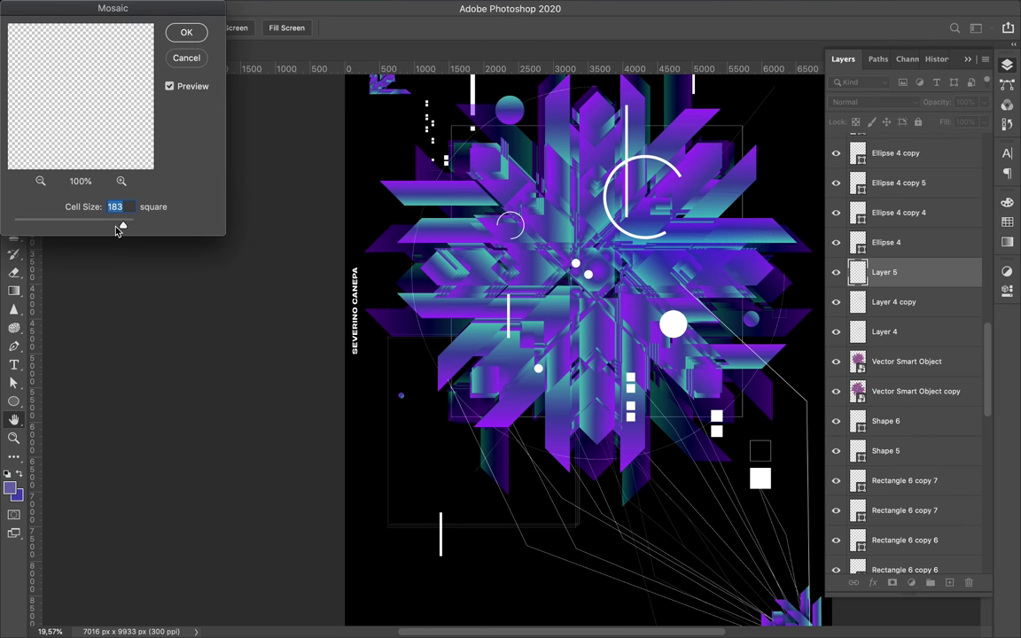
{"action": "left_click_drag", "start_coordinate": [121, 227], "coordinate": [130, 228]}
{"action": "key", "text": "Return"}
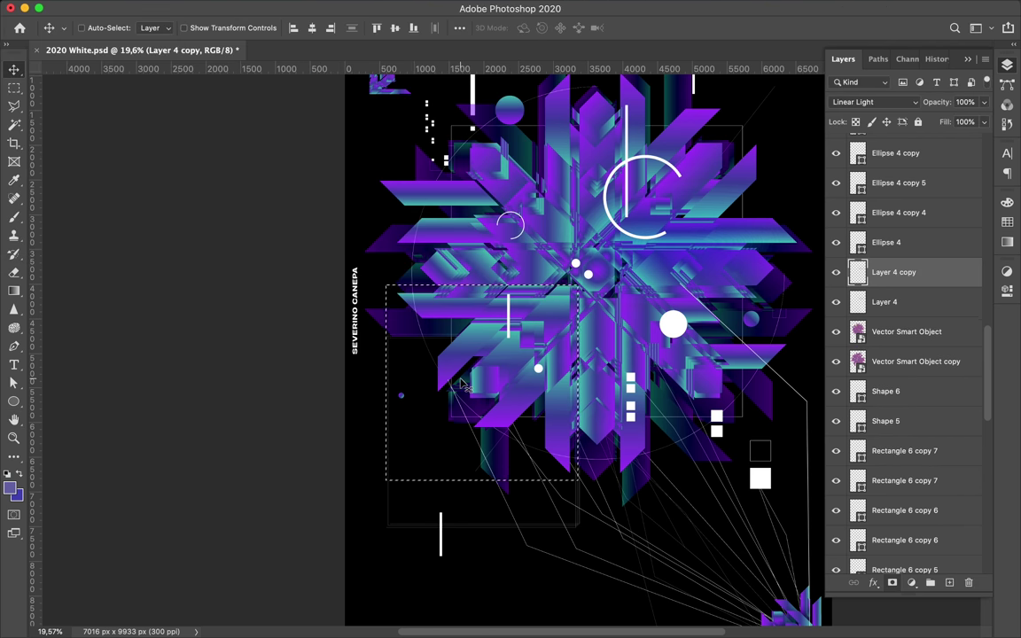
Step: Duplicate the mosaic layer and move the patch up-right toward the emblem centre
{"action": "left_click", "coordinate": [906, 331]}
{"action": "key", "text": "ctrl+j"}
{"action": "left_click", "coordinate": [365, 8]}
{"action": "left_click", "coordinate": [341, 25]}
{"action": "mouse_move", "coordinate": [548, 334]}
{"action": "left_mouse_down"}
{"action": "mouse_move", "coordinate": [603, 271]}
{"action": "mouse_move", "coordinate": [567, 310]}
{"action": "left_mouse_up"}
Step: Scroll down to view the rest of the poster
{"action": "scroll", "coordinate": [568, 311], "scroll_direction": "down", "scroll_amount": 1}
Step: Blur the emblem layer with a 318 px Gaussian Blur and add a Color Dodge duplicate
{"action": "key", "text": "alt+bracketleft"}
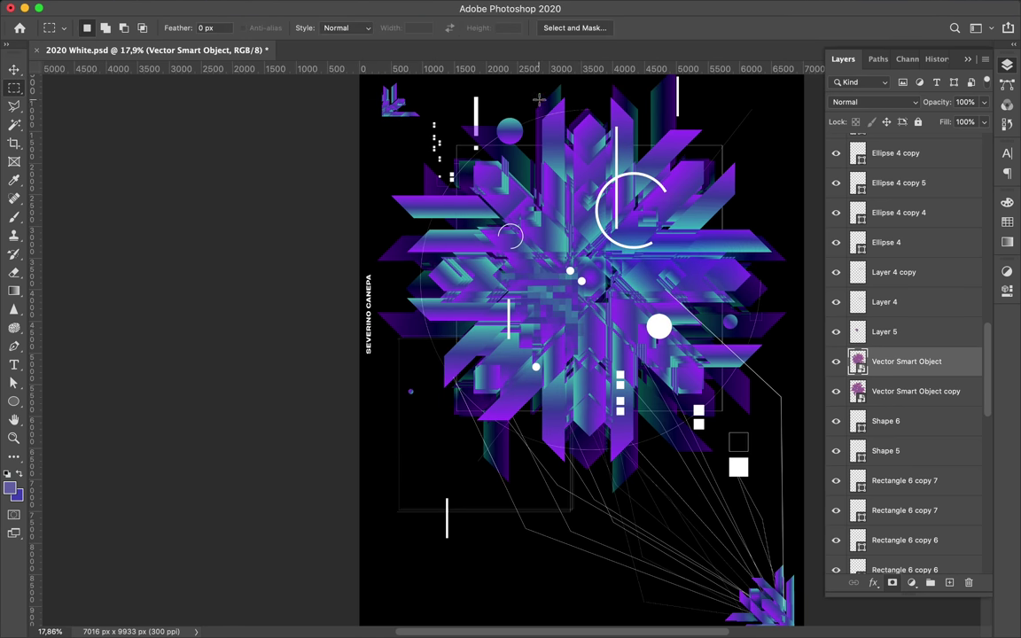
{"action": "left_click", "coordinate": [333, 8]}
{"action": "left_click", "coordinate": [616, 235]}
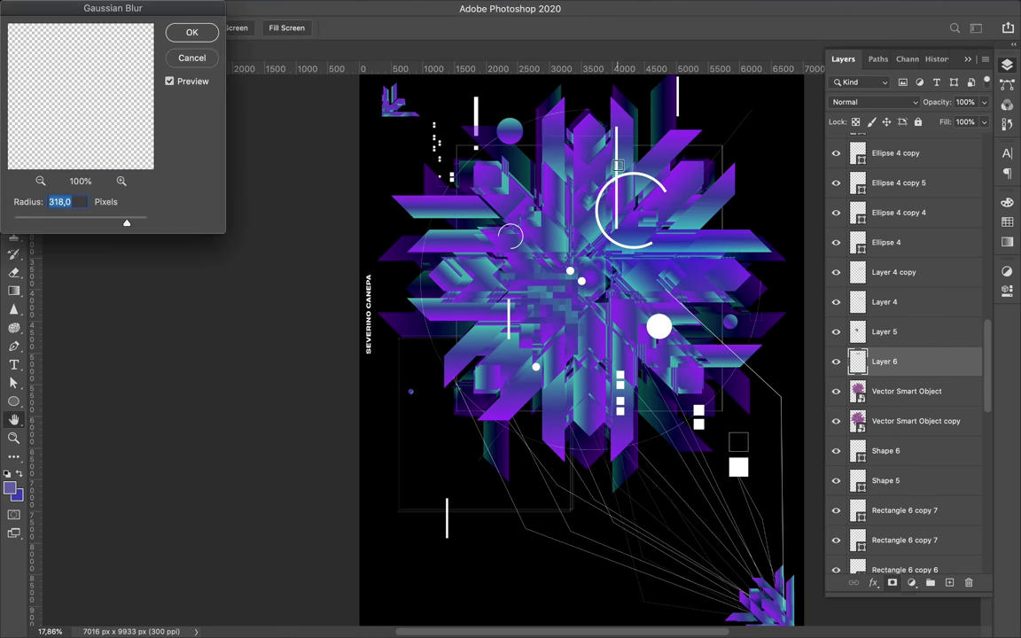
{"action": "left_click_drag", "start_coordinate": [125, 221], "coordinate": [96, 221]}
{"action": "left_click", "coordinate": [193, 32]}
{"action": "left_click_drag", "start_coordinate": [887, 361], "coordinate": [916, 350]}
{"action": "left_click", "coordinate": [873, 102]}
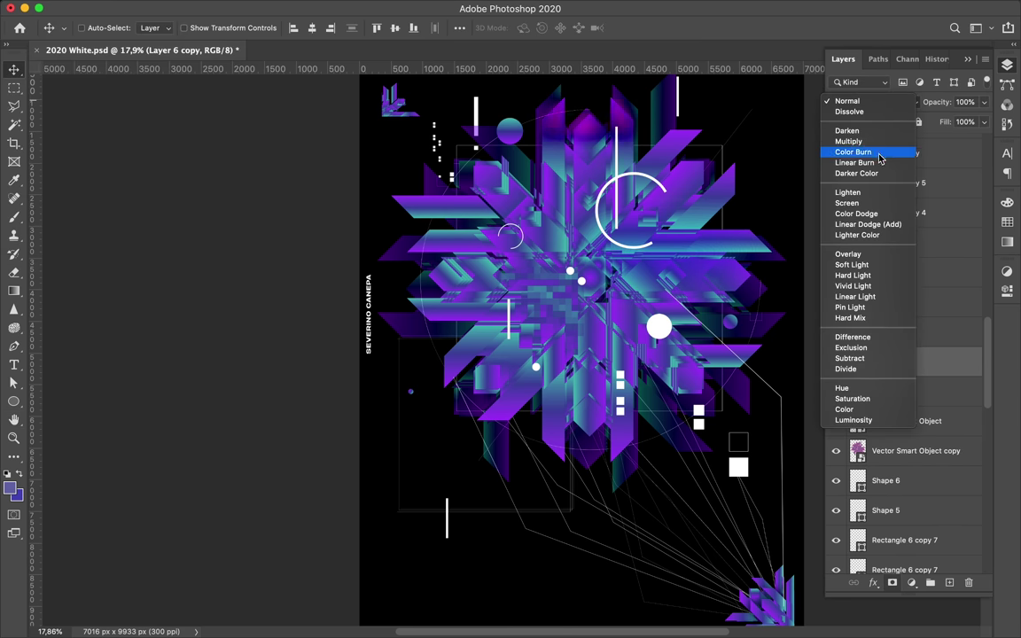
{"action": "left_click", "coordinate": [869, 225]}
{"action": "scroll", "coordinate": [477, 116], "scroll_direction": "up", "scroll_amount": 2}
Step: Copy a narrow strip of the emblem copy to a new layer and move it downward
{"action": "key", "text": "m"}
{"action": "mouse_move", "coordinate": [503, 282]}
{"action": "left_mouse_down"}
{"action": "mouse_move", "coordinate": [587, 291]}
{"action": "mouse_move", "coordinate": [532, 106]}
{"action": "left_mouse_up"}
{"action": "left_click", "coordinate": [906, 450]}
{"action": "key", "text": "ctrl+j"}
{"action": "key", "text": "v"}
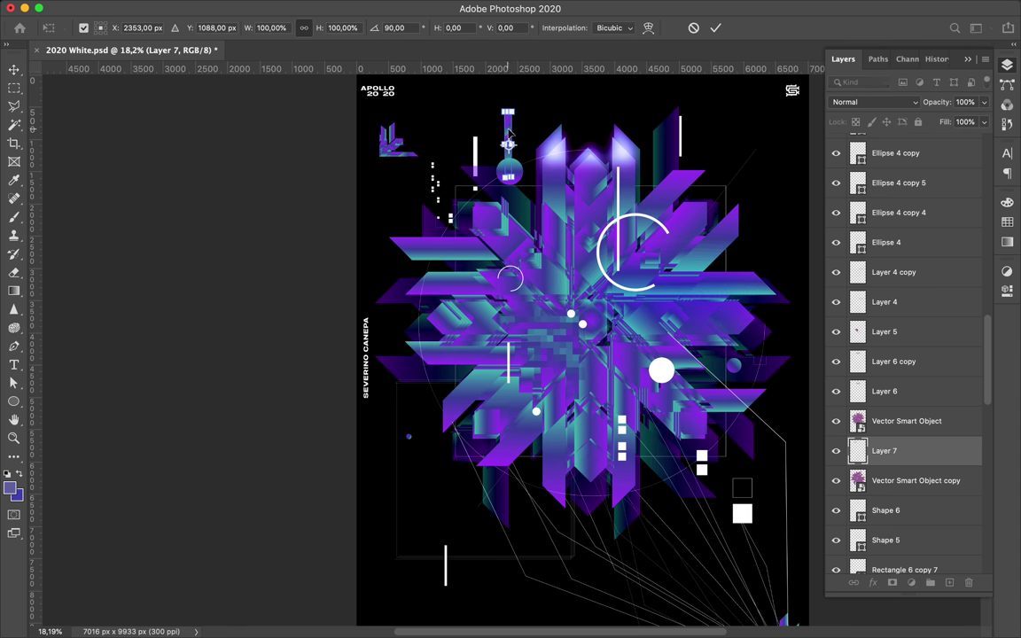
{"action": "key", "text": "Return"}
{"action": "left_click_drag", "start_coordinate": [510, 133], "coordinate": [530, 457]}
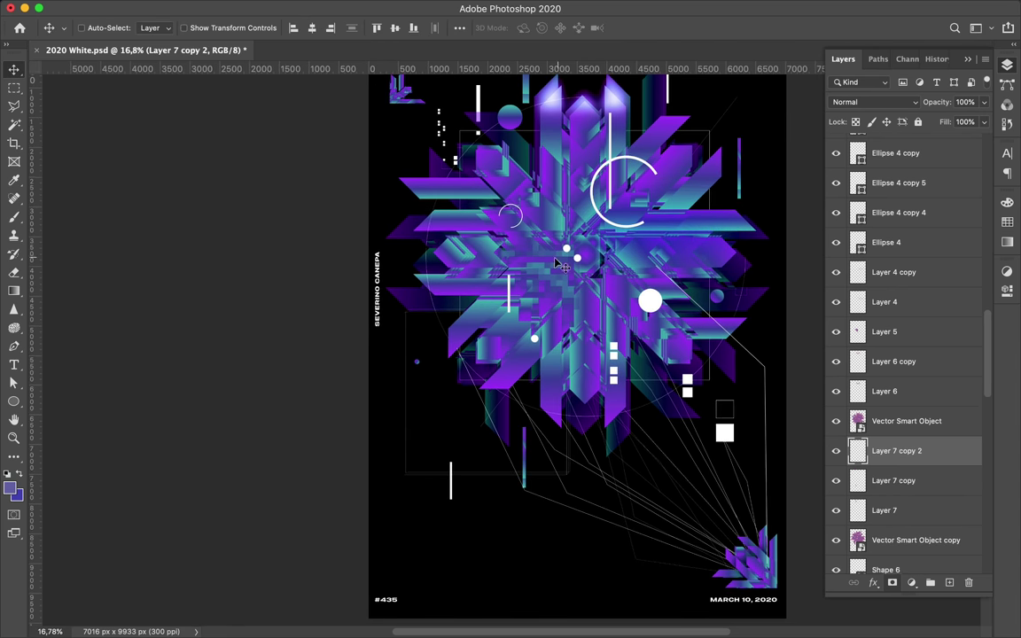
Step: Copy a piece of the emblem to Layer 8 and move it above the Vector Smart Object
{"action": "scroll", "coordinate": [454, 310], "scroll_direction": "up", "scroll_amount": 1}
{"action": "key", "text": "ctrl+j"}
{"action": "key", "text": "Return"}
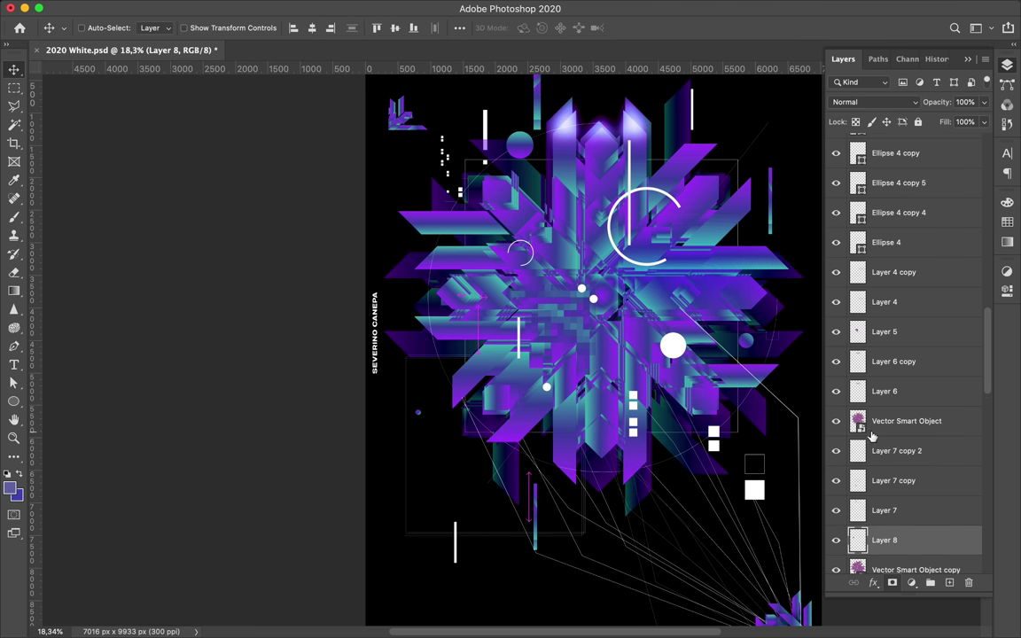
{"action": "key", "text": "ctrl+]"}
{"action": "key", "text": "ctrl+]"}
{"action": "key", "text": "ctrl+]"}
{"action": "left_click", "coordinate": [333, 9]}
Step: Duplicate Layer 8, apply a 67.8 px Gaussian Blur, and set it to Color Dodge
{"action": "key", "text": "Escape"}
{"action": "mouse_move", "coordinate": [338, 176]}
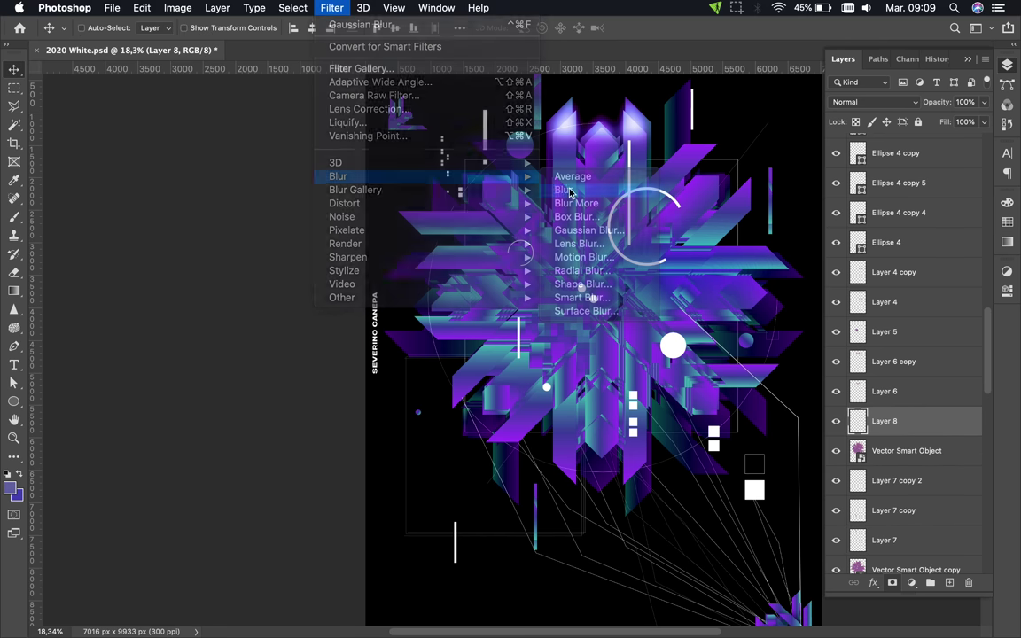
{"action": "key", "text": "ctrl+j"}
{"action": "left_click", "coordinate": [893, 103]}
{"action": "key", "text": "Escape"}
{"action": "left_click", "coordinate": [333, 9]}
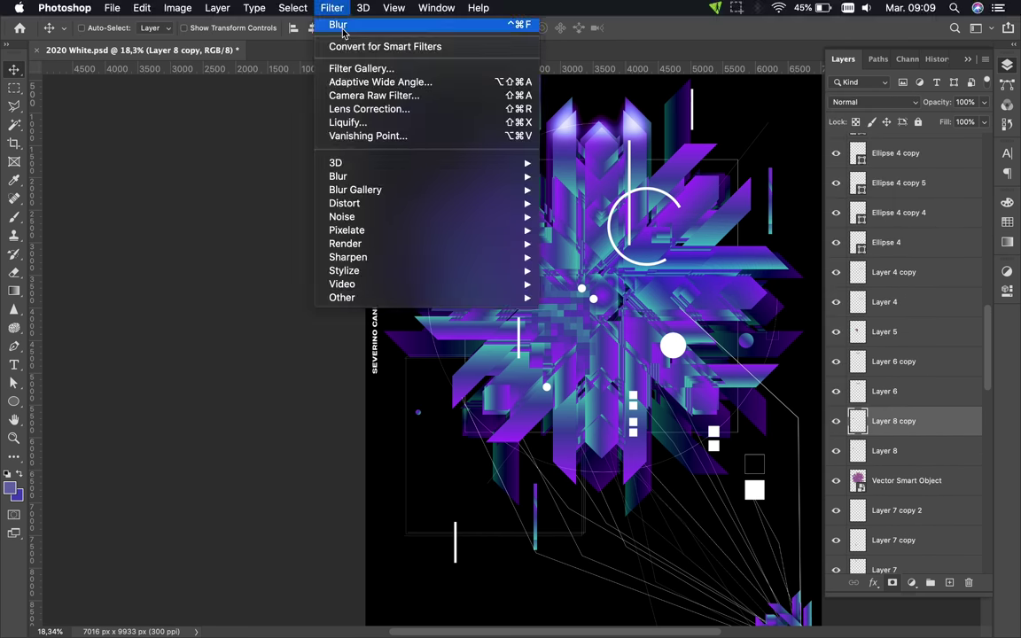
{"action": "key", "text": "Escape"}
{"action": "left_click", "coordinate": [332, 9]}
{"action": "left_click", "coordinate": [598, 231]}
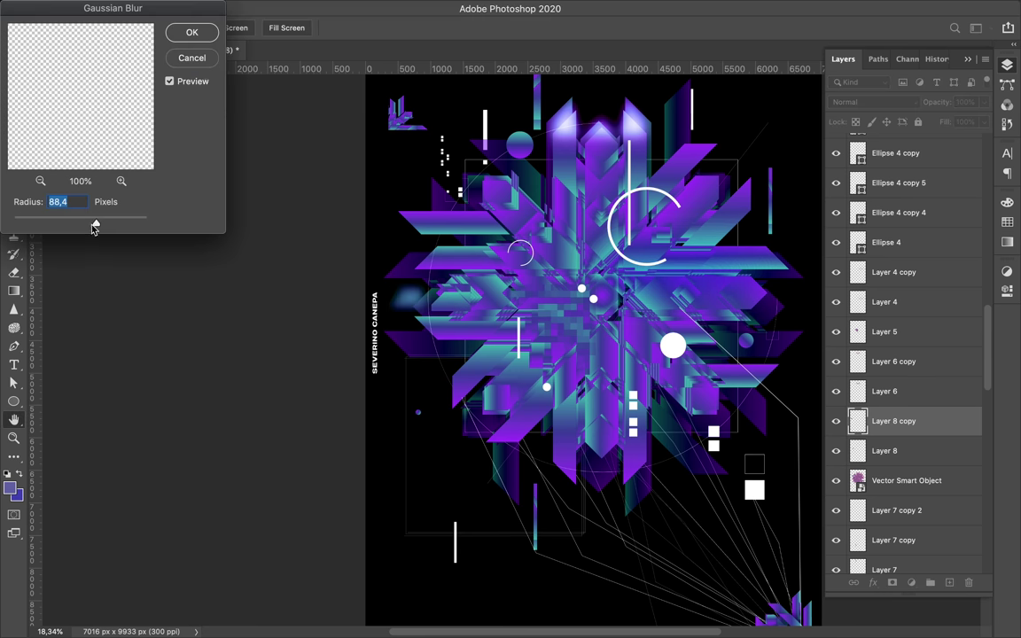
{"action": "left_click", "coordinate": [192, 34]}
{"action": "left_click", "coordinate": [893, 104]}
{"action": "left_click", "coordinate": [851, 209]}
Step: Duplicate Layer 9 and set the copy's blend mode to Color Dodge
{"action": "left_click", "coordinate": [906, 481]}
{"action": "key", "text": "m"}
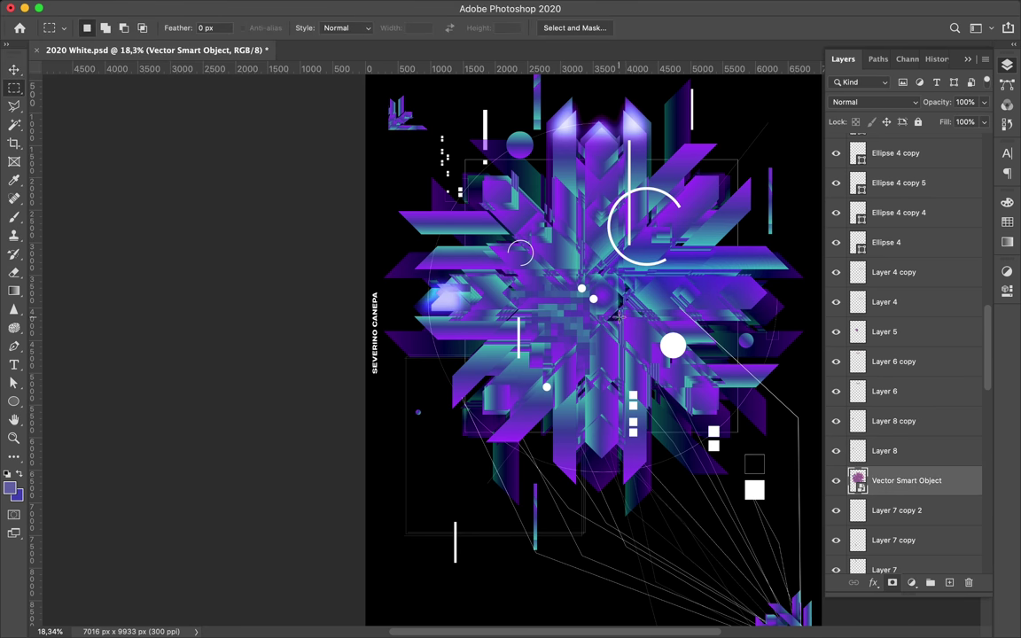
{"action": "key", "text": "v"}
{"action": "key", "text": "ctrl+j"}
{"action": "left_click", "coordinate": [893, 104]}
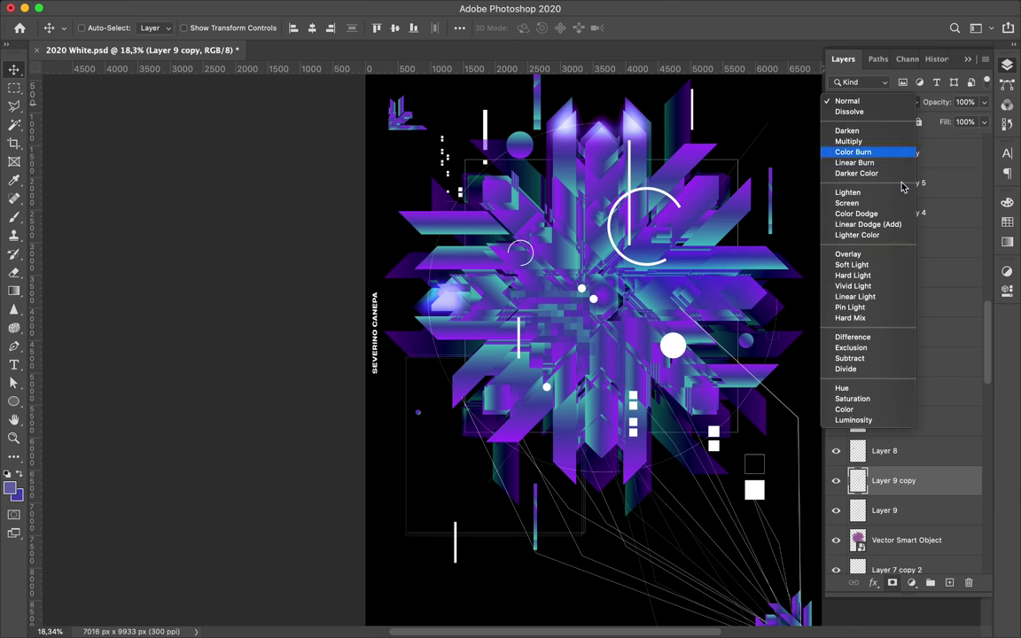
{"action": "left_click", "coordinate": [885, 234]}
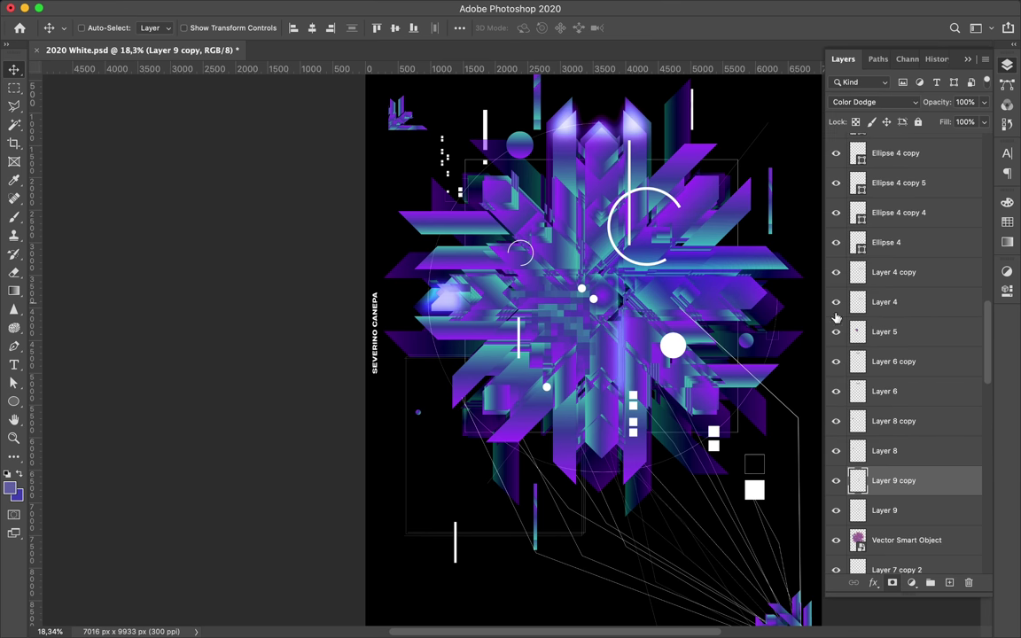
Step: Move the Vector Smart Object copy just above the black background layer
{"action": "scroll", "coordinate": [585, 355], "scroll_direction": "down", "scroll_amount": 1}
{"action": "scroll", "coordinate": [905, 354], "scroll_direction": "down", "scroll_amount": 3}
{"action": "left_click", "coordinate": [914, 554]}
{"action": "mouse_move", "coordinate": [913, 554]}
{"action": "left_mouse_down"}
{"action": "mouse_move", "coordinate": [887, 577]}
{"action": "mouse_move", "coordinate": [900, 514]}
{"action": "left_mouse_up"}
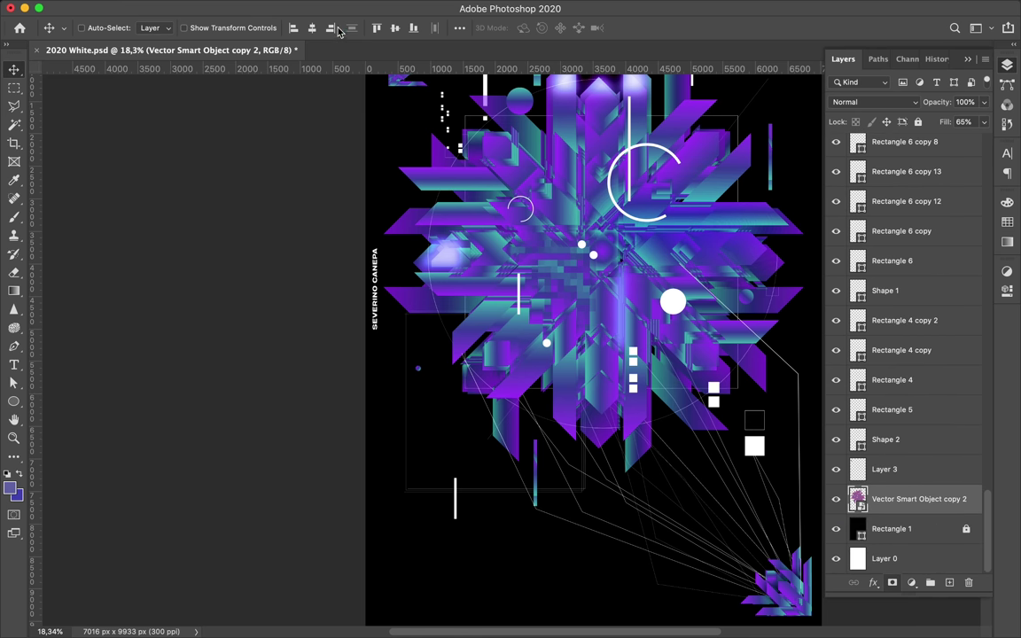
Step: Blur the emblem copy with a 623.8 px Gaussian Blur smart filter and save
{"action": "key", "text": "ctrl+alt+f"}
{"action": "left_click", "coordinate": [189, 32]}
{"action": "key", "text": "ctrl+s"}
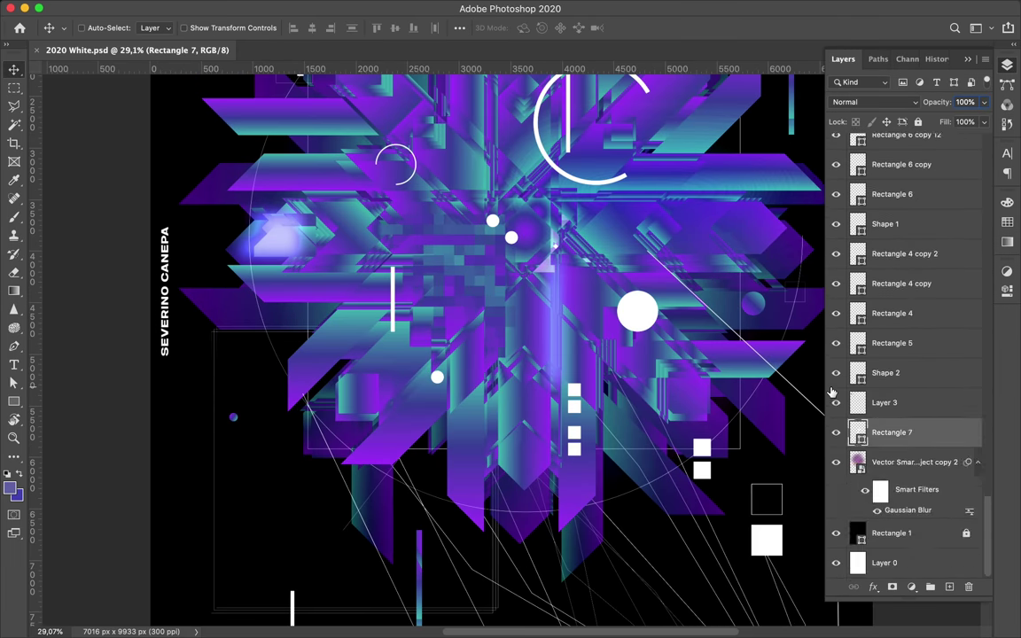
{"action": "scroll", "coordinate": [927, 250], "scroll_direction": "up", "scroll_amount": 10}
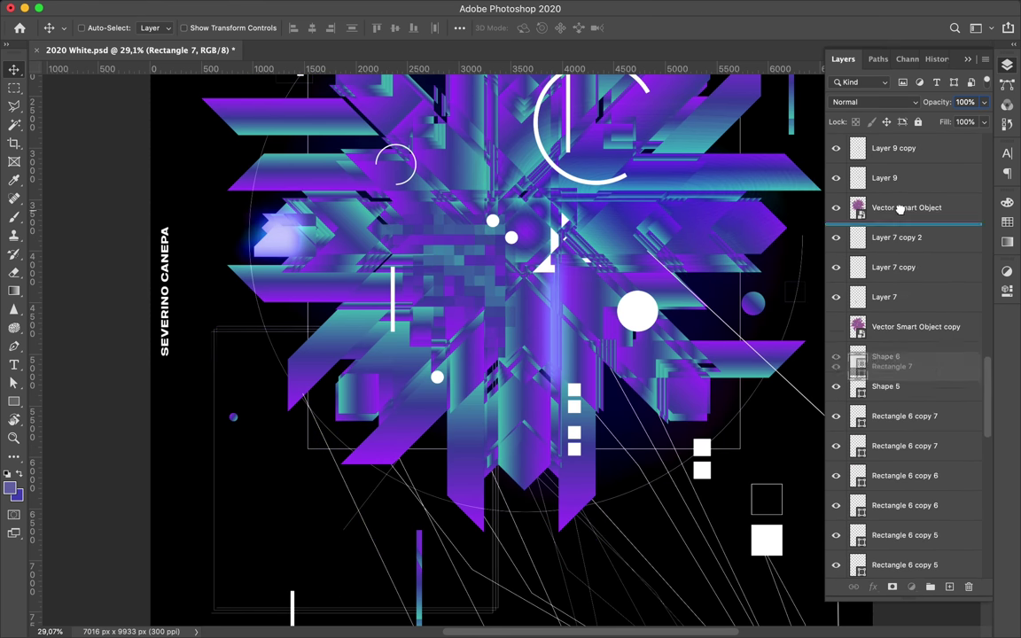
Step: Set Rectangle 7 to Exclusion blending and move the square onto the snowflake centre
{"action": "left_click", "coordinate": [873, 102]}
{"action": "left_click", "coordinate": [851, 347]}
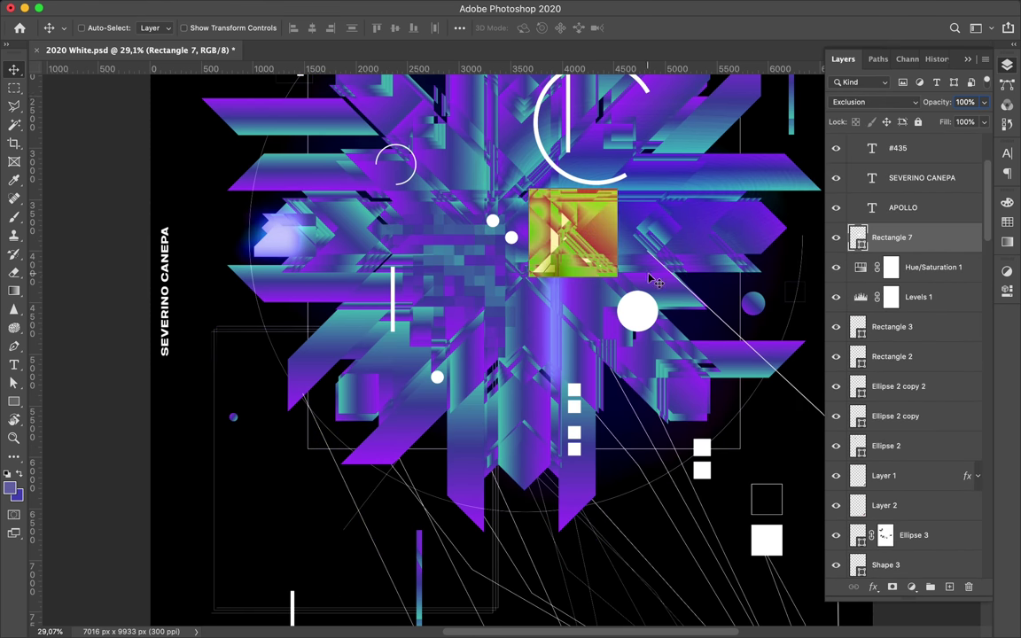
{"action": "key", "text": "ctrl+t"}
{"action": "scroll", "coordinate": [601, 249], "scroll_direction": "up", "scroll_amount": 5}
{"action": "left_click_drag", "start_coordinate": [599, 347], "coordinate": [468, 390]}
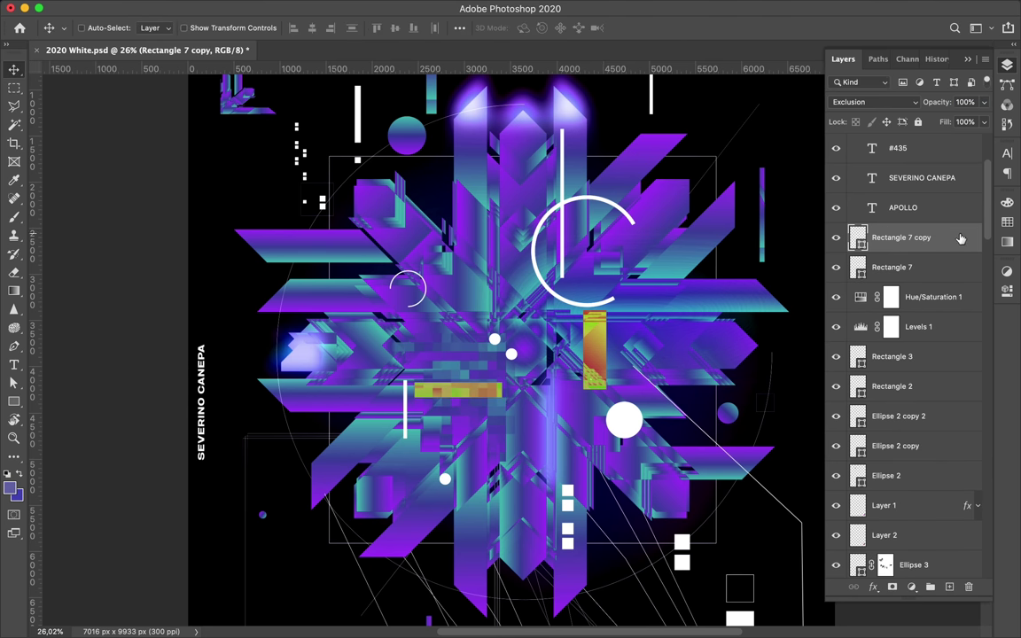
Step: Duplicate the square and stretch the copies into thin bars across the emblem
{"action": "key", "text": "alt+bracketleft"}
{"action": "key", "text": "ctrl+t"}
{"action": "mouse_move", "coordinate": [584, 351]}
{"action": "left_mouse_down"}
{"action": "mouse_move", "coordinate": [564, 352]}
{"action": "mouse_move", "coordinate": [529, 212]}
{"action": "left_mouse_up"}
{"action": "key", "text": "ctrl+alt+t"}
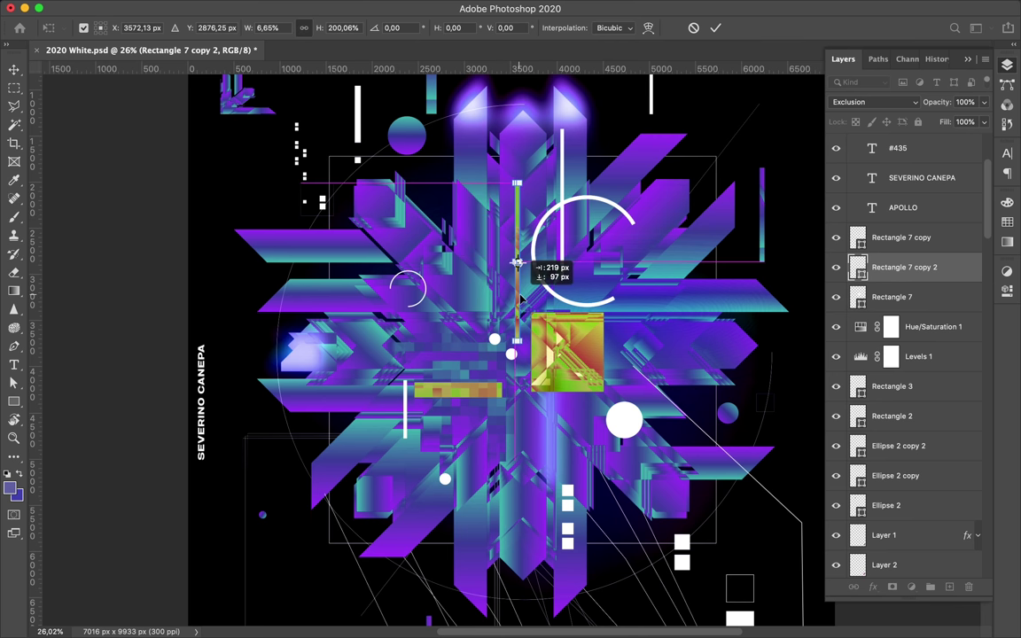
{"action": "key", "text": "Return"}
{"action": "scroll", "coordinate": [533, 316], "scroll_direction": "down", "scroll_amount": 3}
{"action": "key", "text": "alt+bracketleft"}
Step: Rotate the thin Layer 7 strip 90° to horizontal and move it to the poster's right edge
{"action": "scroll", "coordinate": [569, 285], "scroll_direction": "down", "scroll_amount": 3}
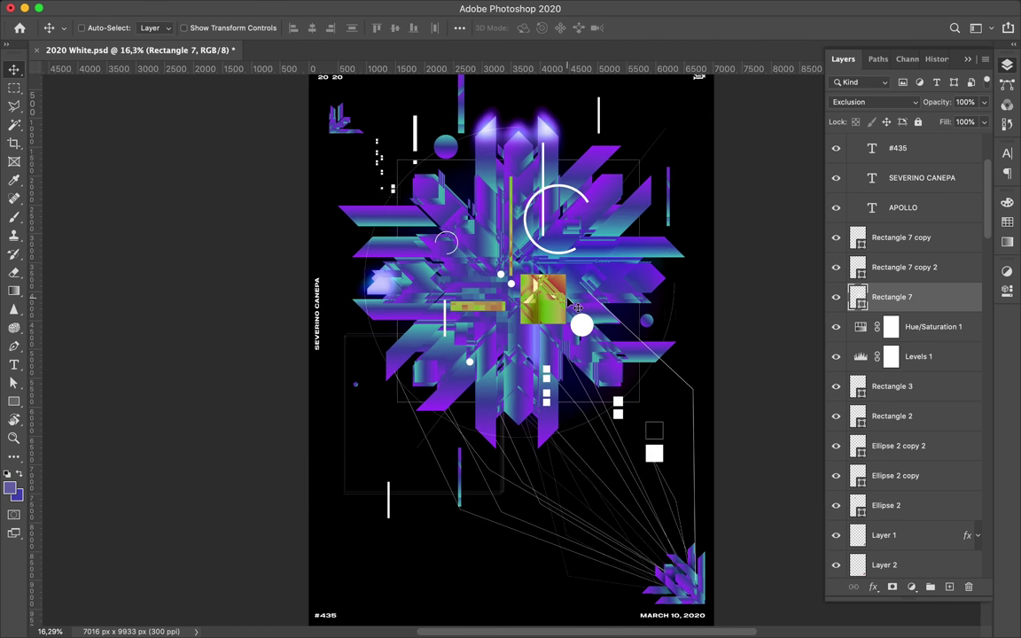
{"action": "scroll", "coordinate": [572, 289], "scroll_direction": "up", "scroll_amount": 1}
{"action": "left_click", "coordinate": [677, 194], "text": "ctrl"}
{"action": "key", "text": "ctrl+t"}
{"action": "left_click_drag", "start_coordinate": [696, 221], "coordinate": [765, 178]}
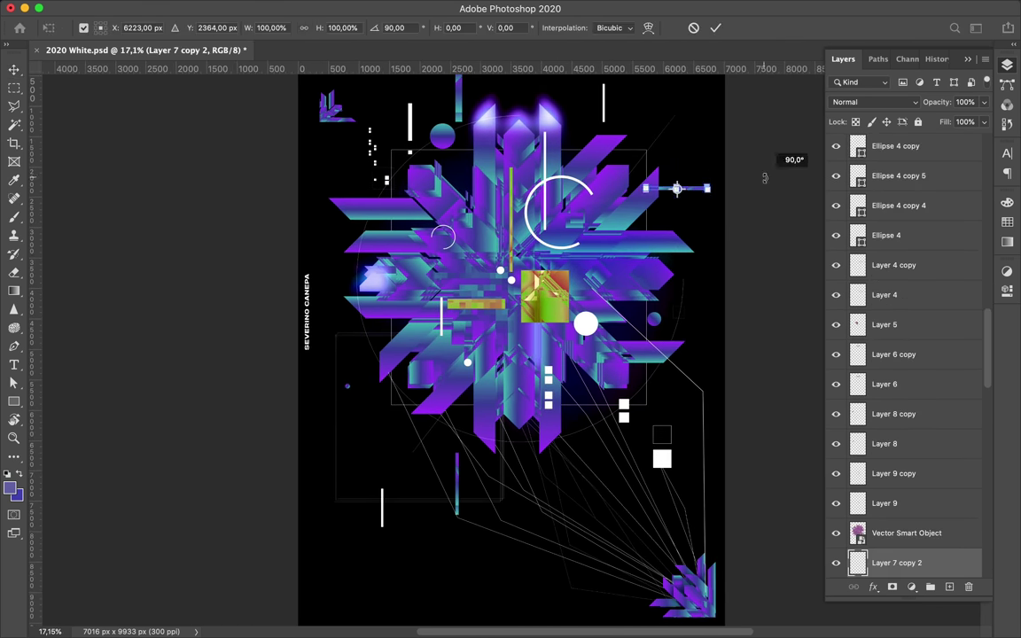
{"action": "left_click_drag", "start_coordinate": [793, 277], "coordinate": [734, 296]}
Step: Preview the poster full screen fitted to the window, then return to the workspace
{"action": "key", "text": "f"}
{"action": "key", "text": "f"}
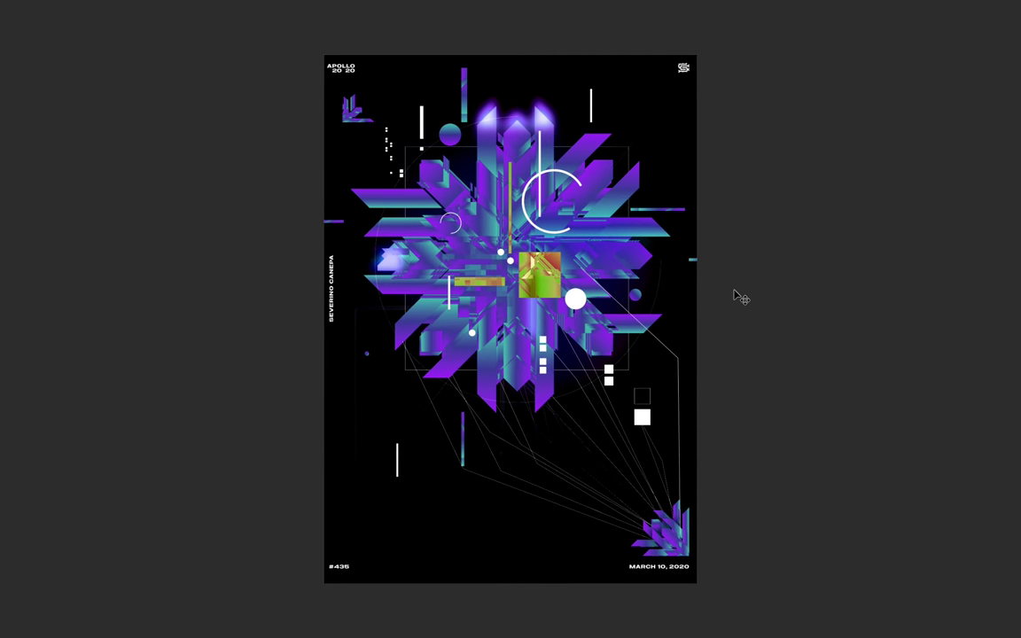
{"action": "key", "text": "ctrl+0"}
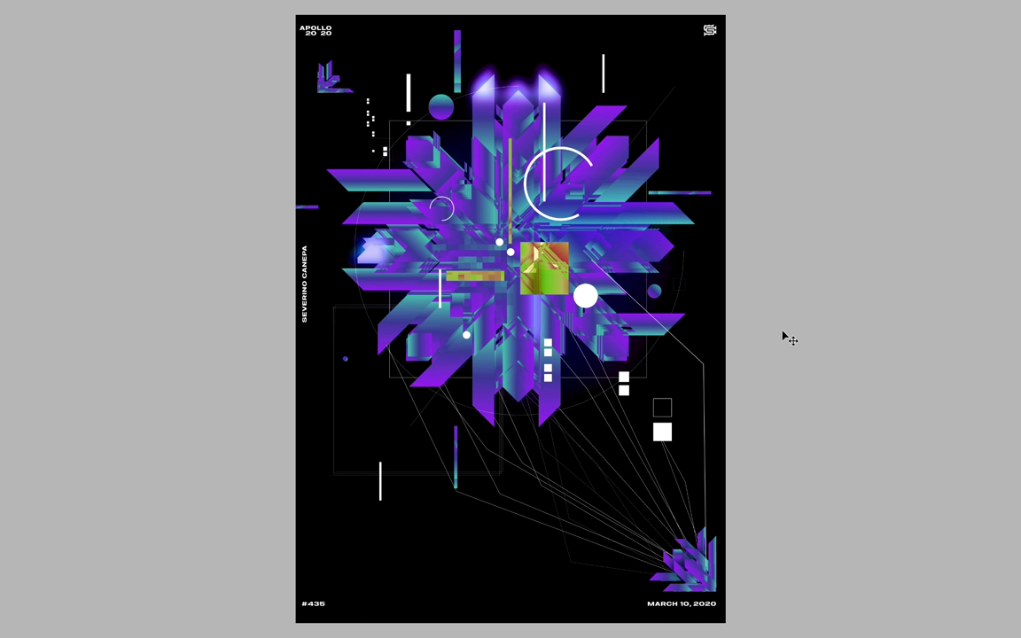
{"action": "key", "text": "f"}
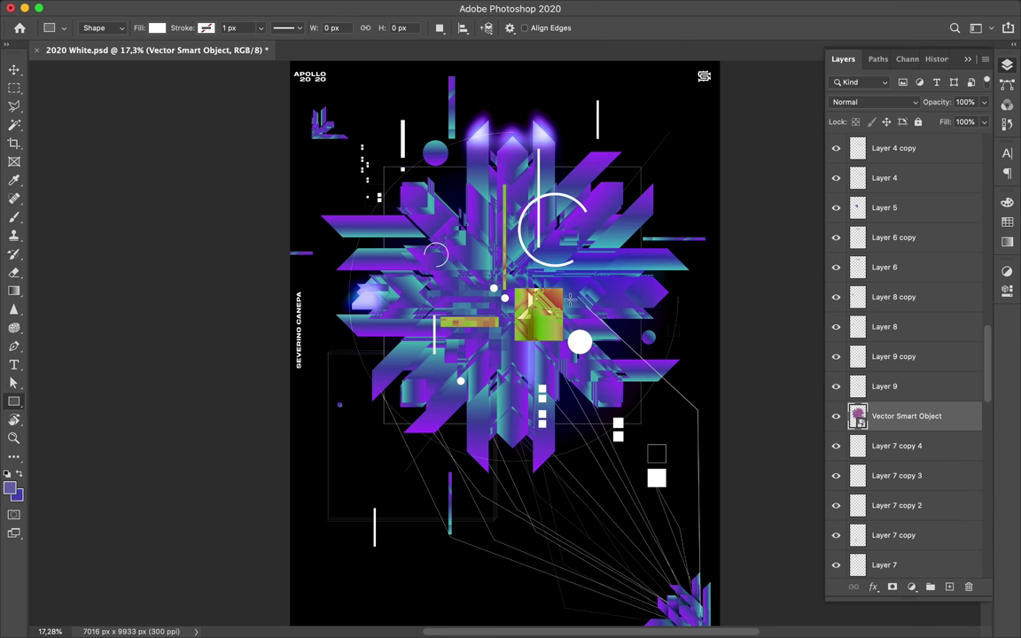
Step: Copy the circular emblem selection to Layer 10 and rotate it 45°
{"action": "key", "text": "ctrl+j"}
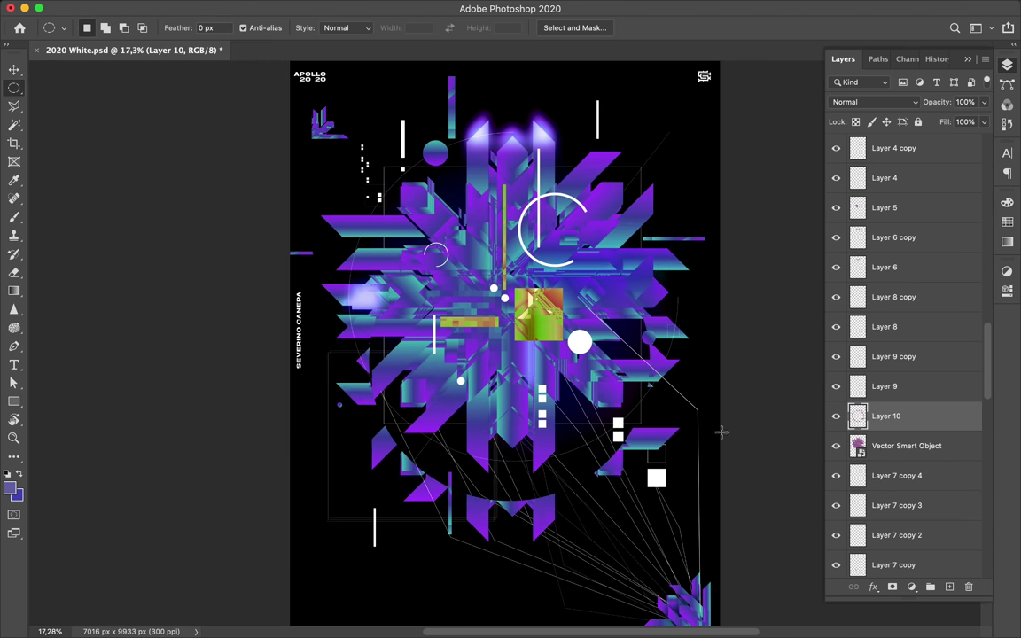
{"action": "key", "text": "v"}
{"action": "key", "text": "ctrl+t"}
{"action": "left_click_drag", "start_coordinate": [303, 278], "coordinate": [486, 202]}
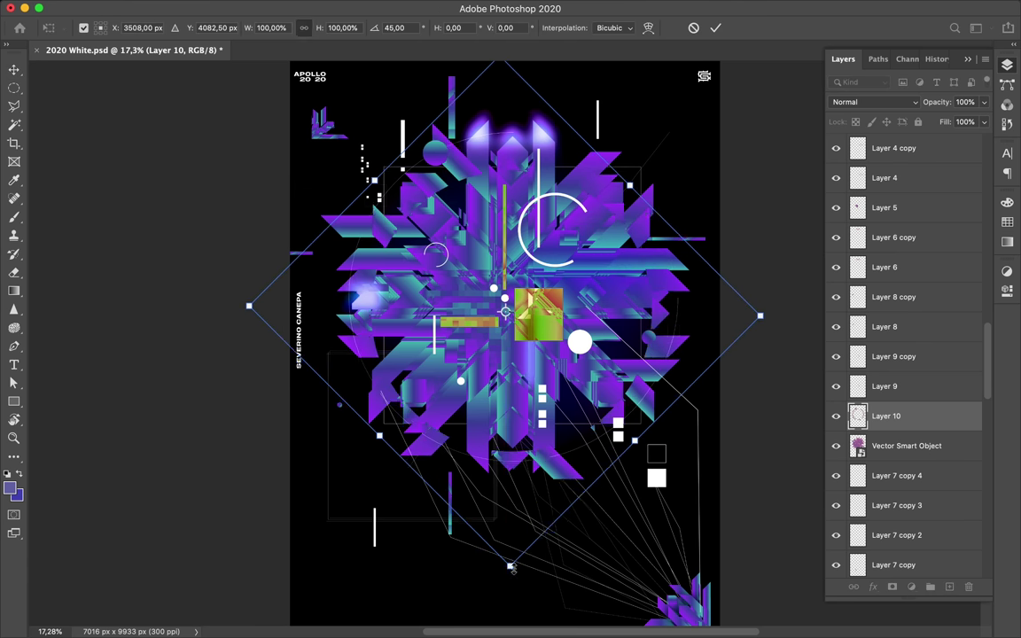
{"action": "key", "text": "Return"}
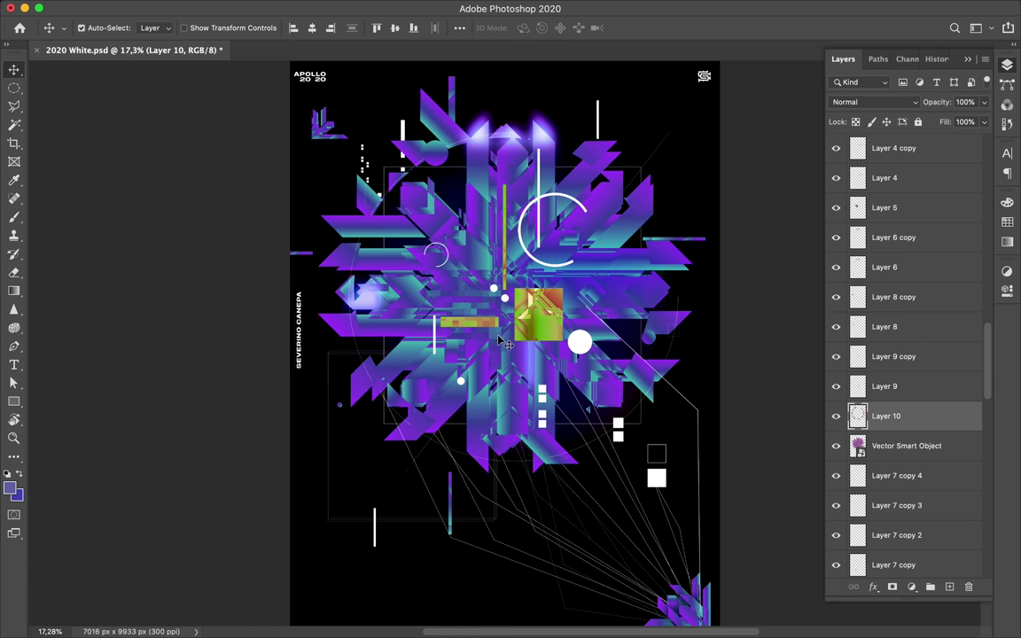
Step: Enlarge Layer 10 to about 110% around its centre and nudge it into place
{"action": "key", "text": "ctrl+t"}
{"action": "left_click_drag", "start_coordinate": [509, 444], "coordinate": [509, 486]}
{"action": "left_click_drag", "start_coordinate": [712, 284], "coordinate": [723, 284]}
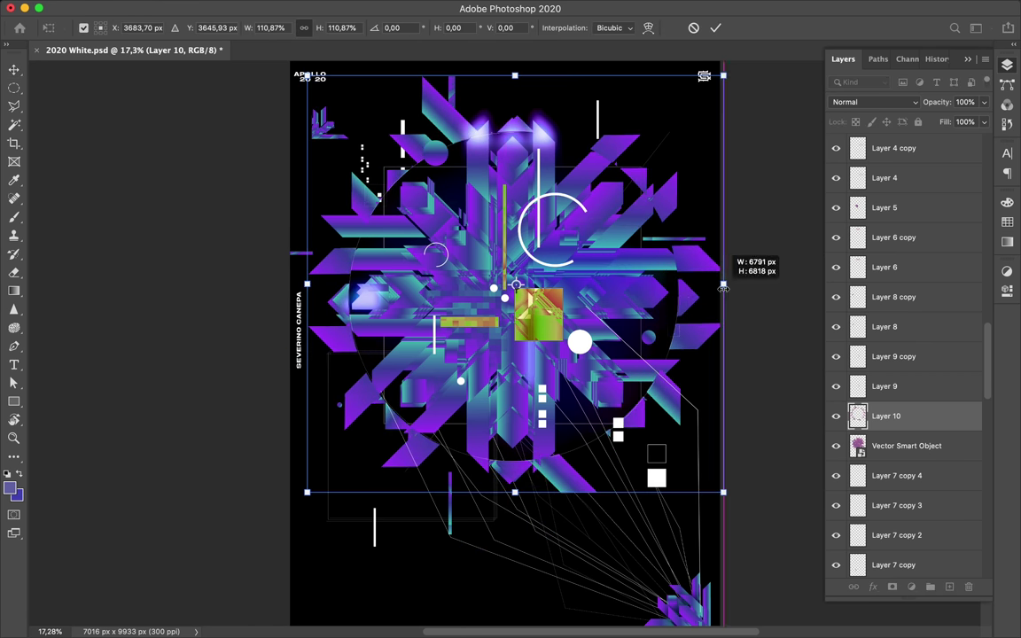
{"action": "key", "text": "Return"}
{"action": "scroll", "coordinate": [597, 449], "scroll_direction": "up", "scroll_amount": 5}
{"action": "scroll", "coordinate": [619, 468], "scroll_direction": "down", "scroll_amount": 1}
{"action": "left_click_drag", "start_coordinate": [619, 468], "coordinate": [621, 463]}
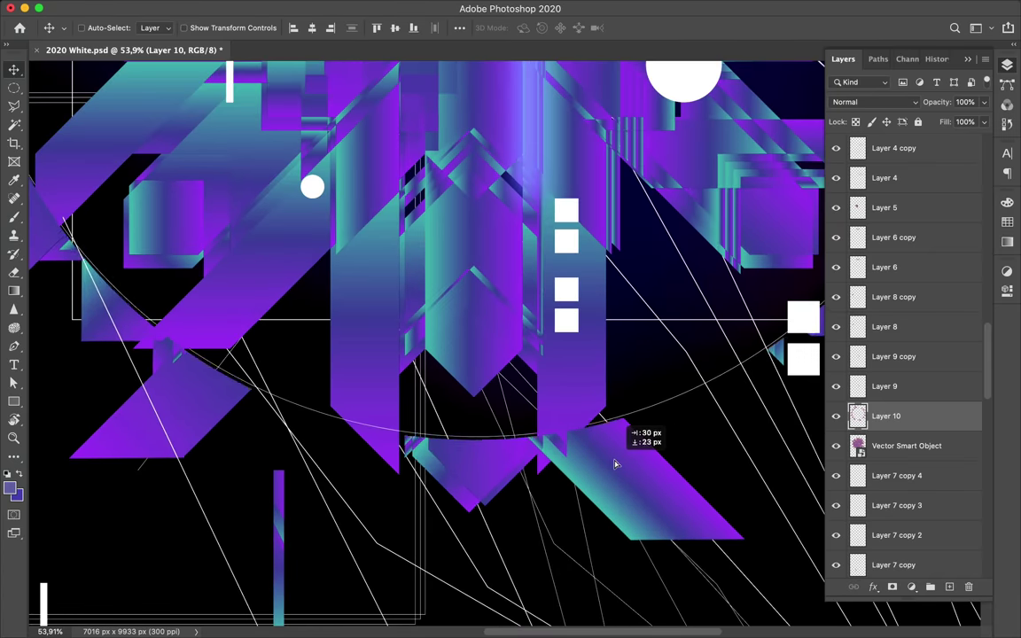
Step: Move Layer 10 below the Vector Smart Object and duplicate the Vector Smart Object layer
{"action": "scroll", "coordinate": [619, 463], "scroll_direction": "down", "scroll_amount": 4}
{"action": "scroll", "coordinate": [618, 463], "scroll_direction": "down", "scroll_amount": 1}
{"action": "left_click_drag", "start_coordinate": [887, 416], "coordinate": [912, 456]}
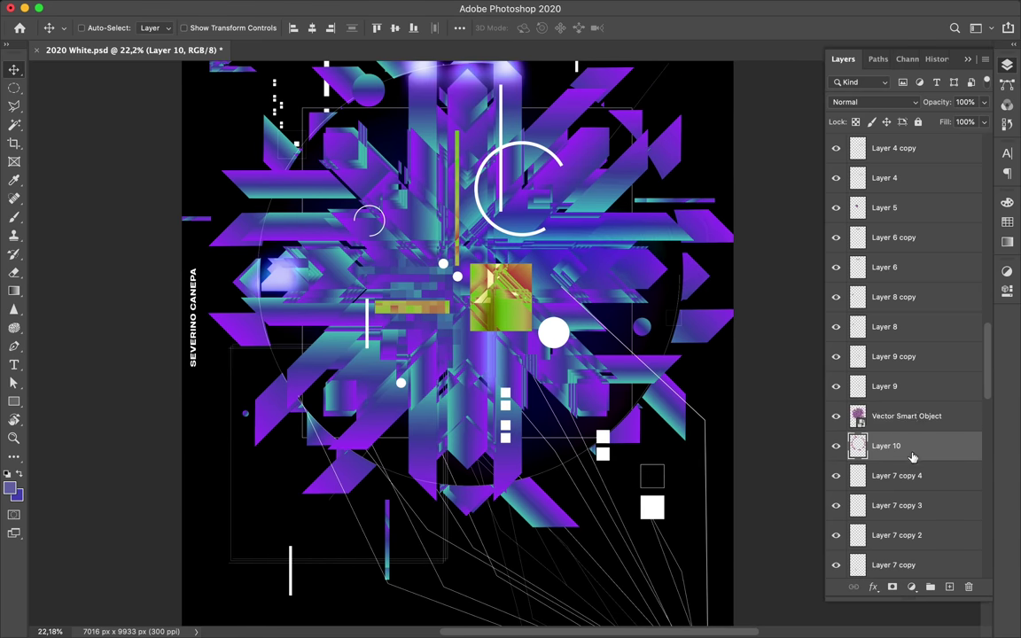
{"action": "left_click", "coordinate": [875, 102]}
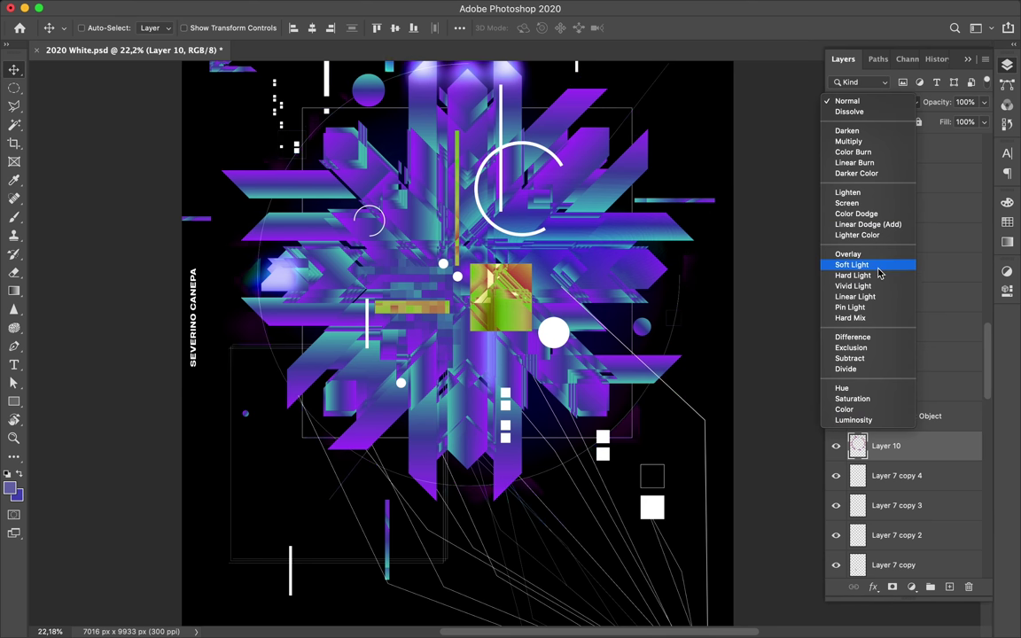
{"action": "left_click", "coordinate": [725, 288]}
{"action": "key", "text": "ctrl+j"}
{"action": "left_click", "coordinate": [909, 102]}
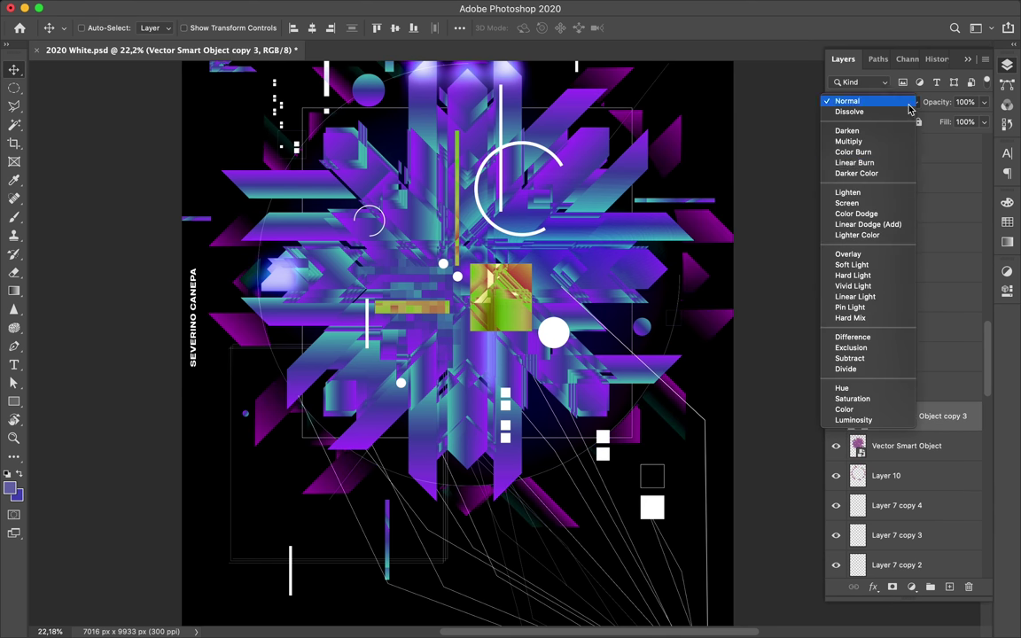
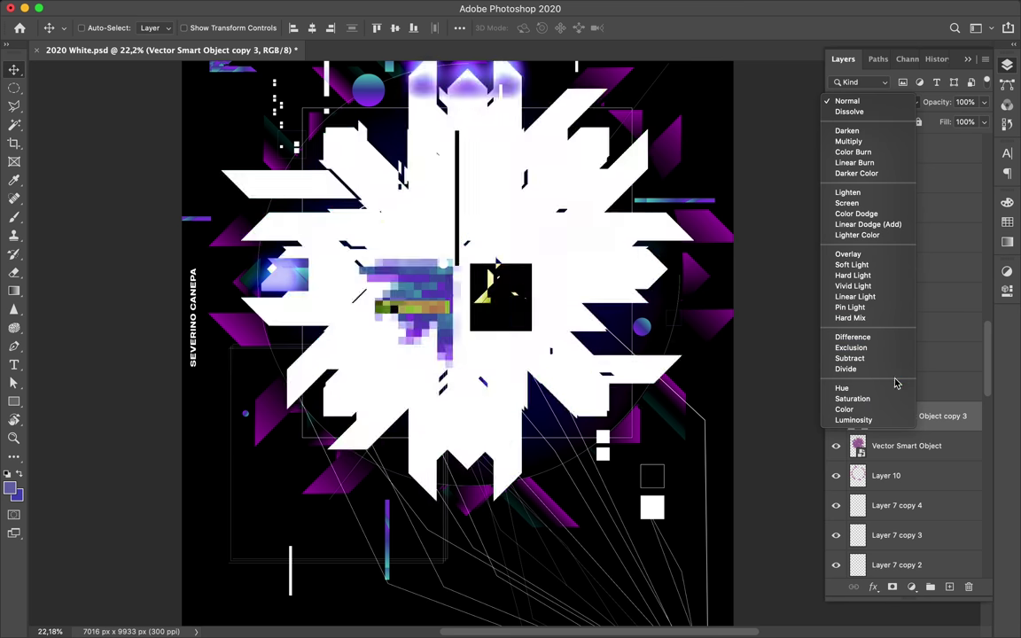
Step: Set Vector Smart Object copy 3 to Linear Burn blending at 8% fill
{"action": "left_click", "coordinate": [855, 162]}
{"action": "left_click_drag", "start_coordinate": [984, 122], "coordinate": [926, 141]}
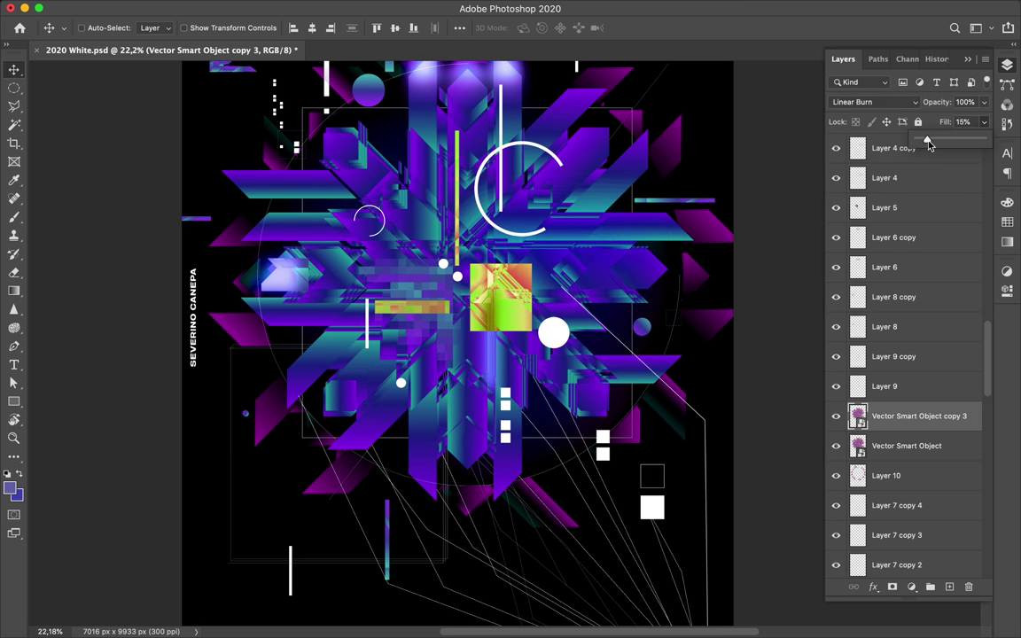
{"action": "key", "text": "ctrl+0"}
Step: Apply Gaussian Blur to Layer 10 copy and keep its Pin Light blending
{"action": "left_click", "coordinate": [690, 259], "text": "ctrl"}
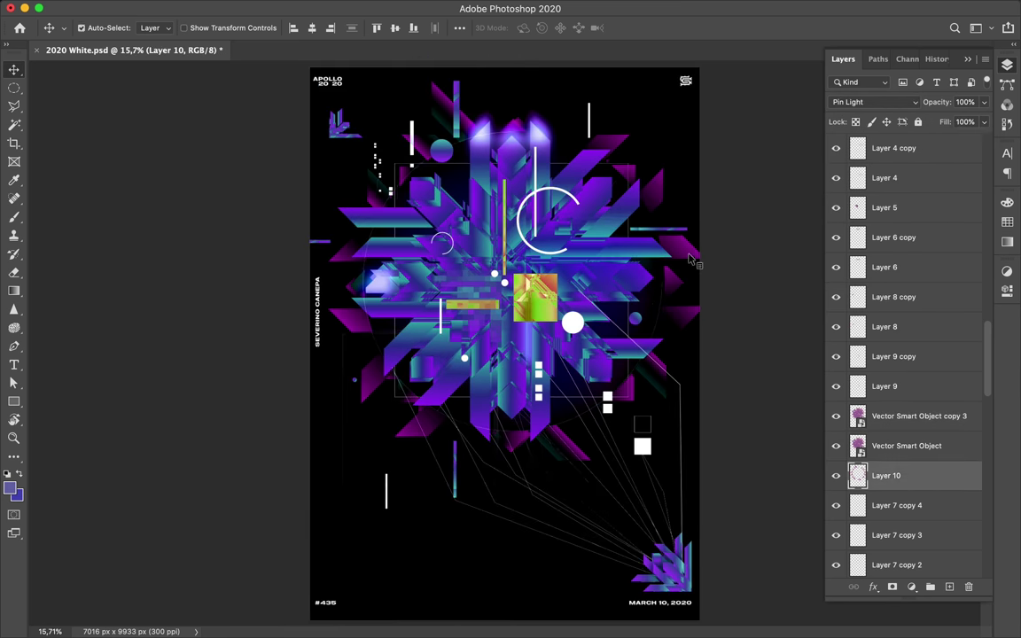
{"action": "left_click", "coordinate": [331, 7]}
{"action": "left_click", "coordinate": [611, 228]}
{"action": "left_click", "coordinate": [197, 42]}
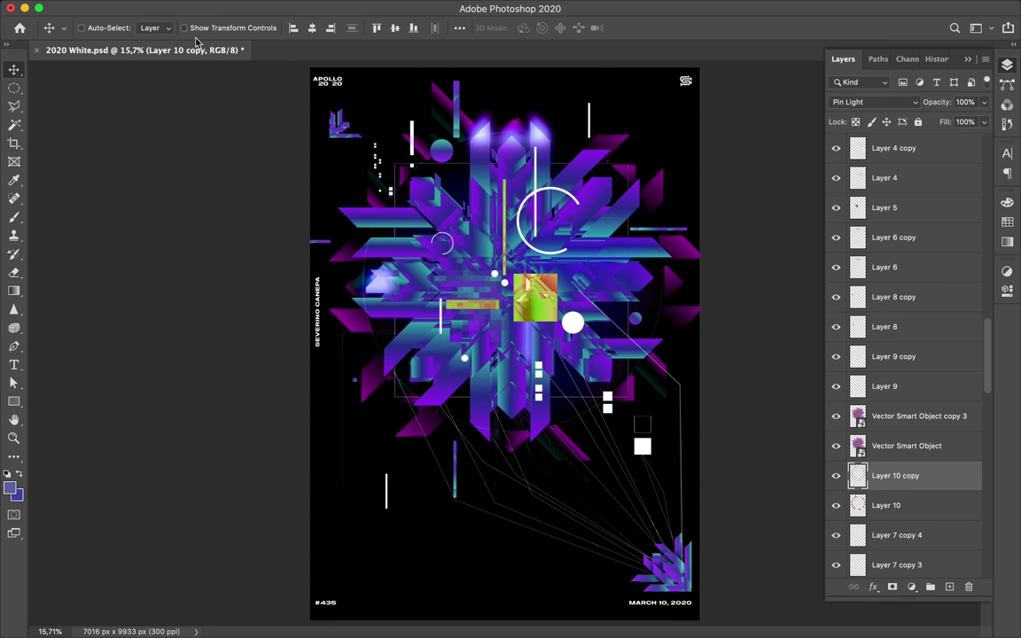
{"action": "left_click", "coordinate": [874, 102]}
{"action": "left_click", "coordinate": [770, 144]}
{"action": "left_click", "coordinate": [904, 421]}
Step: Try a Vibrance adjustment layer (+7 vibrance, -70 saturation), then discard it
{"action": "left_click", "coordinate": [910, 587]}
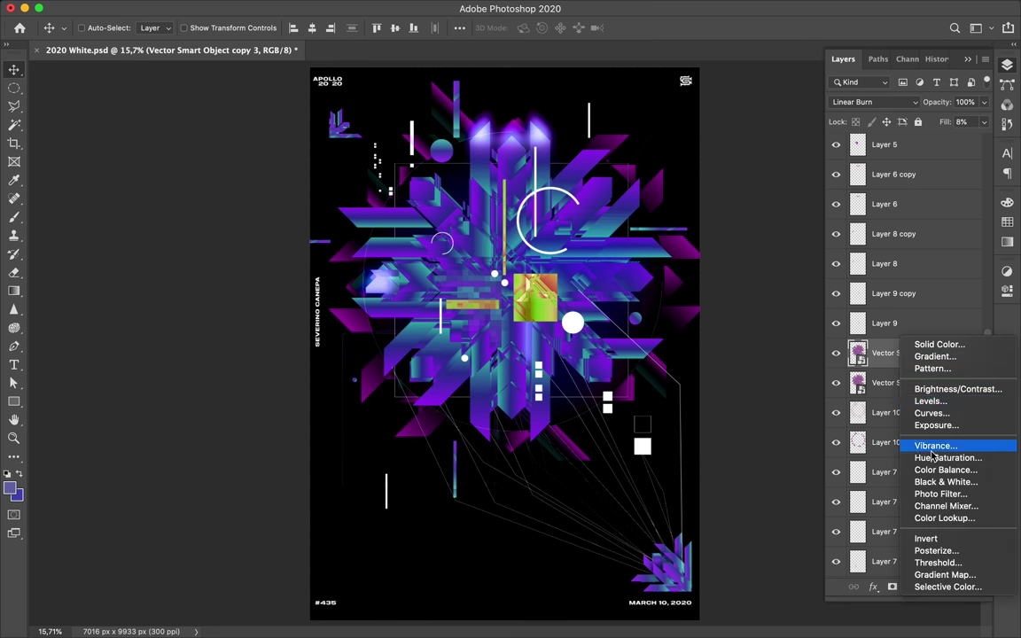
{"action": "left_click", "coordinate": [851, 444]}
{"action": "left_click_drag", "start_coordinate": [917, 326], "coordinate": [892, 327]}
{"action": "mouse_move", "coordinate": [887, 353]}
{"action": "left_mouse_down"}
{"action": "mouse_move", "coordinate": [827, 353]}
{"action": "mouse_move", "coordinate": [909, 344]}
{"action": "mouse_move", "coordinate": [895, 344]}
{"action": "mouse_move", "coordinate": [932, 368]}
{"action": "mouse_move", "coordinate": [882, 368]}
{"action": "left_mouse_up"}
{"action": "left_click", "coordinate": [927, 505]}
{"action": "key", "text": "Delete"}
Step: Add Color Balance 1 tuning midtones, shadows and highlights, with Layer 8 copy moved below it
{"action": "left_click", "coordinate": [910, 587]}
{"action": "left_click", "coordinate": [971, 470]}
{"action": "mouse_move", "coordinate": [868, 392]}
{"action": "left_mouse_down"}
{"action": "mouse_move", "coordinate": [933, 392]}
{"action": "mouse_move", "coordinate": [836, 392]}
{"action": "mouse_move", "coordinate": [887, 392]}
{"action": "mouse_move", "coordinate": [871, 368]}
{"action": "mouse_move", "coordinate": [896, 344]}
{"action": "mouse_move", "coordinate": [877, 344]}
{"action": "left_mouse_up"}
{"action": "left_click", "coordinate": [898, 312]}
{"action": "left_click", "coordinate": [851, 298]}
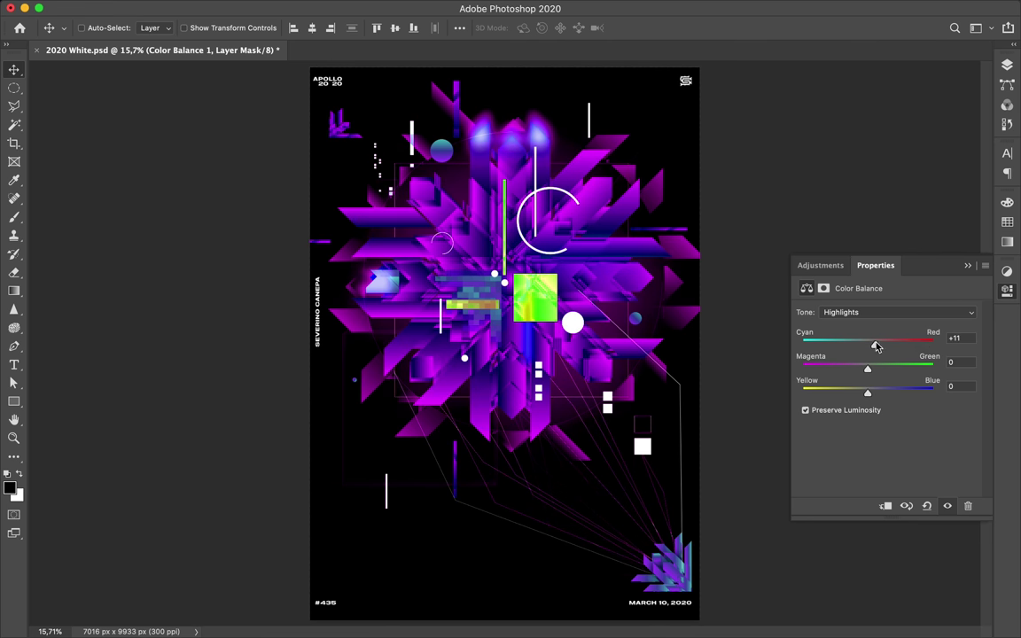
{"action": "mouse_move", "coordinate": [868, 392]}
{"action": "left_mouse_down"}
{"action": "mouse_move", "coordinate": [812, 392]}
{"action": "mouse_move", "coordinate": [934, 392]}
{"action": "mouse_move", "coordinate": [870, 392]}
{"action": "left_mouse_up"}
{"action": "key", "text": "F7"}
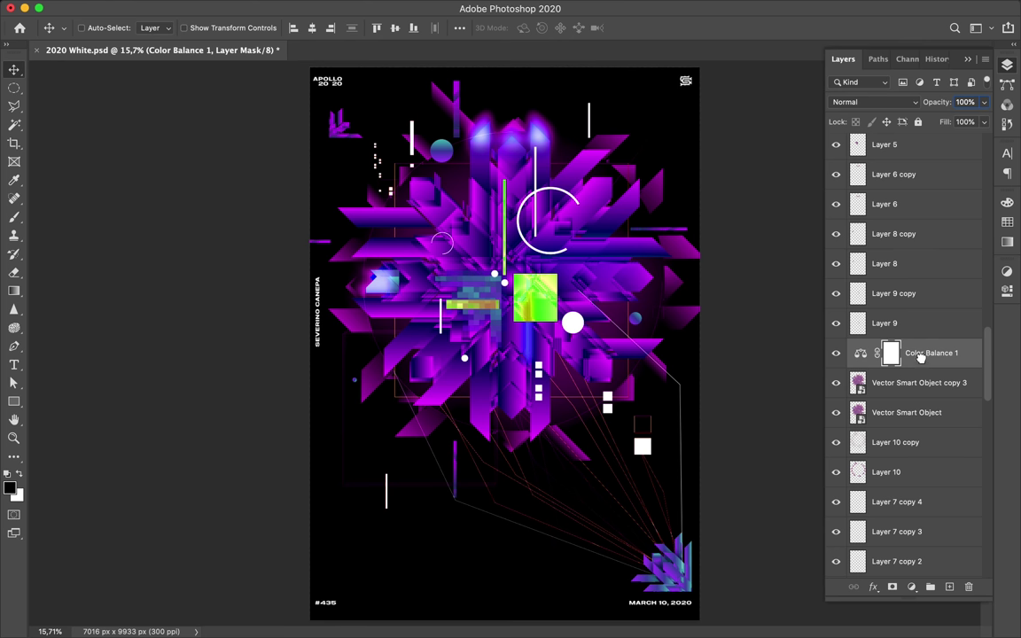
{"action": "left_click_drag", "start_coordinate": [893, 233], "coordinate": [912, 364]}
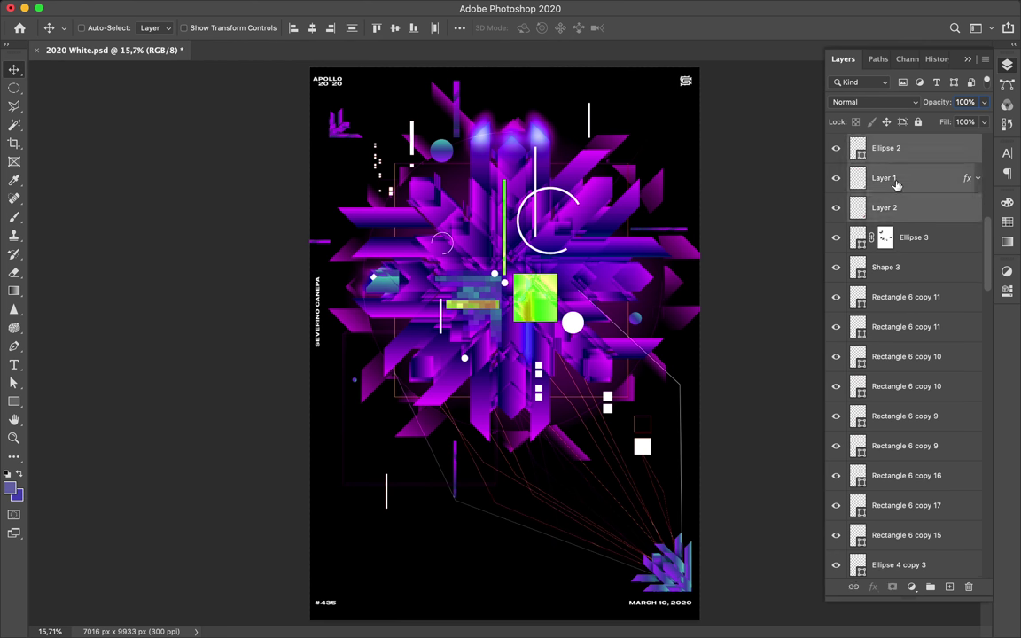
Step: Move both Rectangle 7 copy layers below Levels 1
{"action": "left_click", "coordinate": [636, 321], "text": "ctrl"}
{"action": "scroll", "coordinate": [904, 354], "scroll_direction": "up", "scroll_amount": 10}
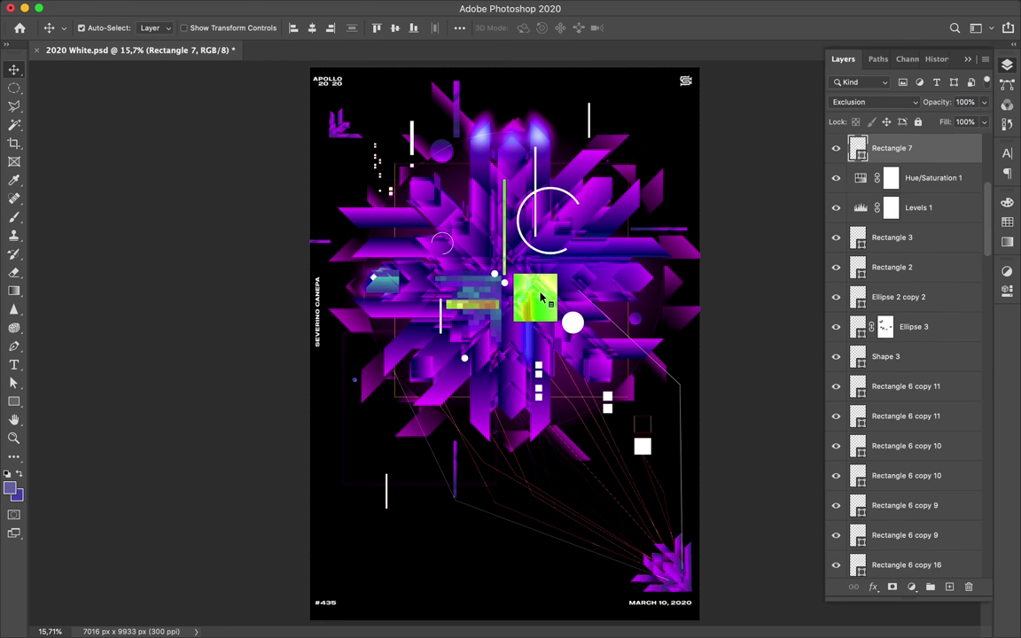
{"action": "scroll", "coordinate": [904, 266], "scroll_direction": "up", "scroll_amount": 3}
{"action": "left_click", "coordinate": [901, 222]}
{"action": "left_click", "coordinate": [901, 252], "text": "shift"}
{"action": "left_click_drag", "start_coordinate": [885, 251], "coordinate": [885, 326]}
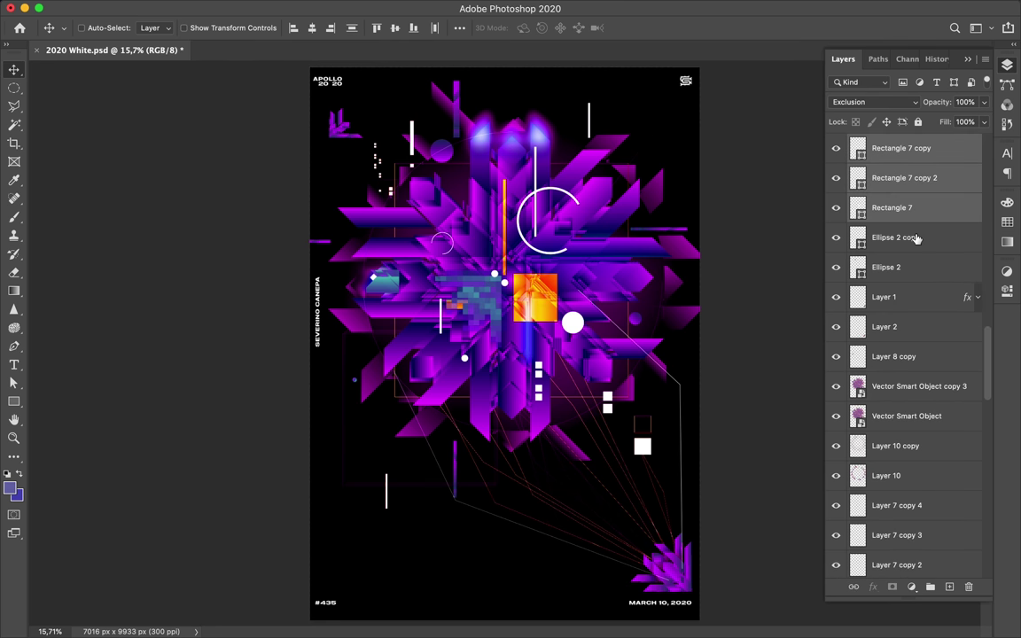
Step: Shrink the small lower-right squares with Free Transform
{"action": "key", "text": "ctrl+plus"}
{"action": "scroll", "coordinate": [661, 484], "scroll_direction": "up", "scroll_amount": 5}
{"action": "key", "text": "ctrl+t"}
{"action": "left_click_drag", "start_coordinate": [620, 542], "coordinate": [603, 508]}
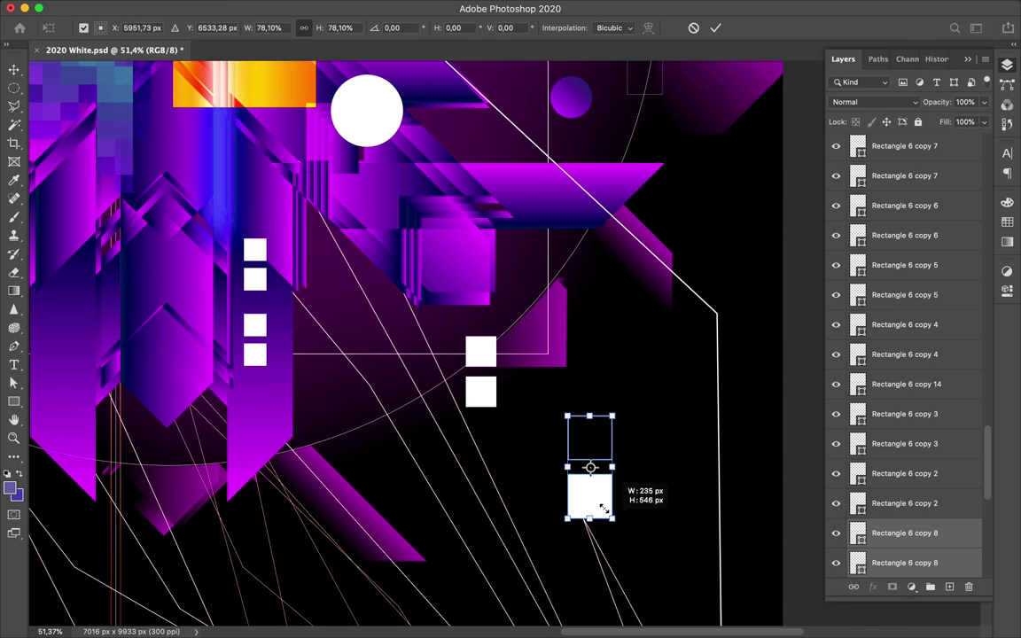
{"action": "left_click", "coordinate": [592, 480], "text": "ctrl"}
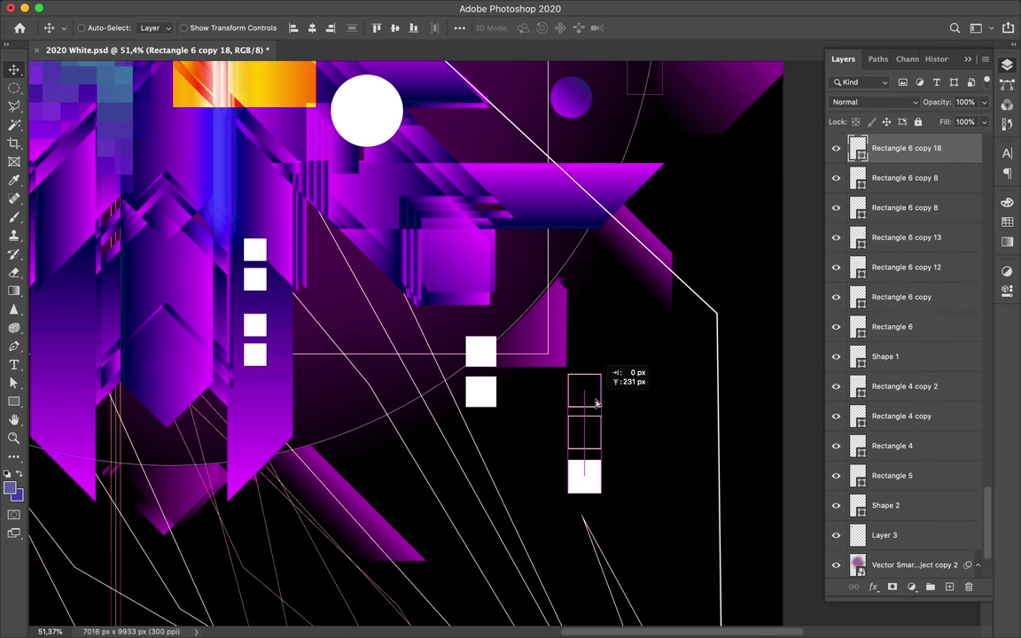
Step: Set the glow layer to Dissolve blending and duplicate it
{"action": "scroll", "coordinate": [596, 404], "scroll_direction": "down", "scroll_amount": 3}
{"action": "scroll", "coordinate": [597, 405], "scroll_direction": "down", "scroll_amount": 2}
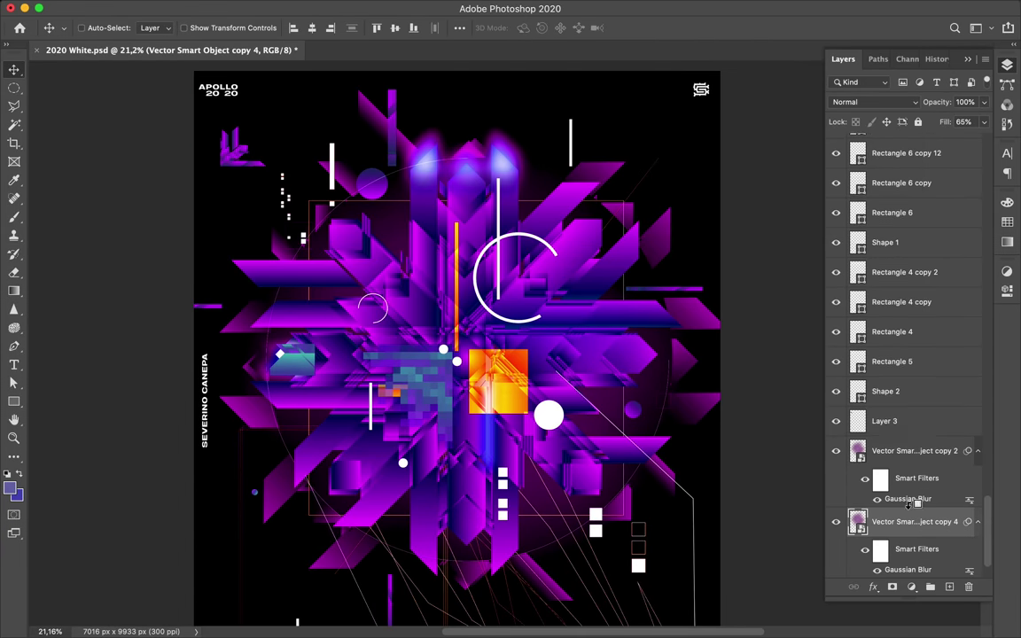
{"action": "left_click", "coordinate": [874, 102]}
{"action": "left_click", "coordinate": [850, 111]}
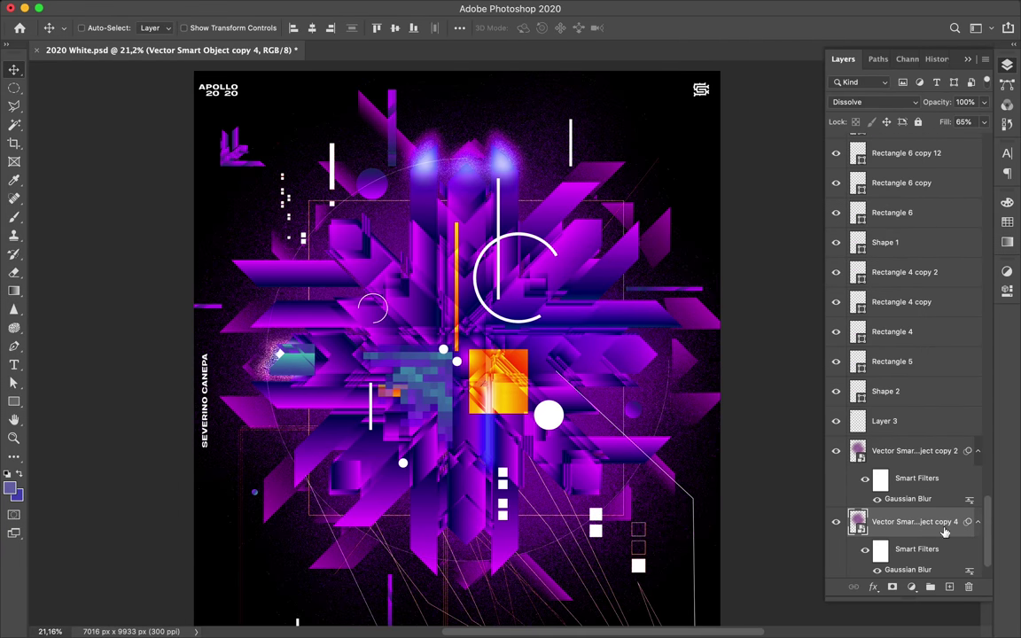
{"action": "right_click", "coordinate": [946, 532]}
{"action": "left_click", "coordinate": [754, 143]}
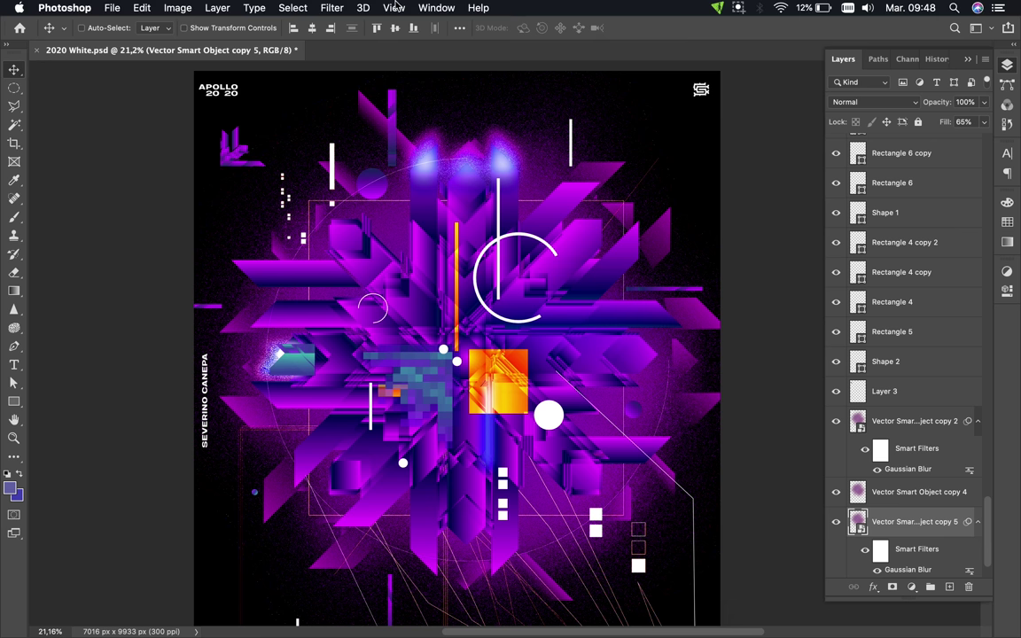
Step: Render a 105mm Prime Lens Flare on the glow copy and enlarge it
{"action": "left_click", "coordinate": [332, 7]}
{"action": "left_click", "coordinate": [596, 333]}
{"action": "left_click", "coordinate": [372, 395]}
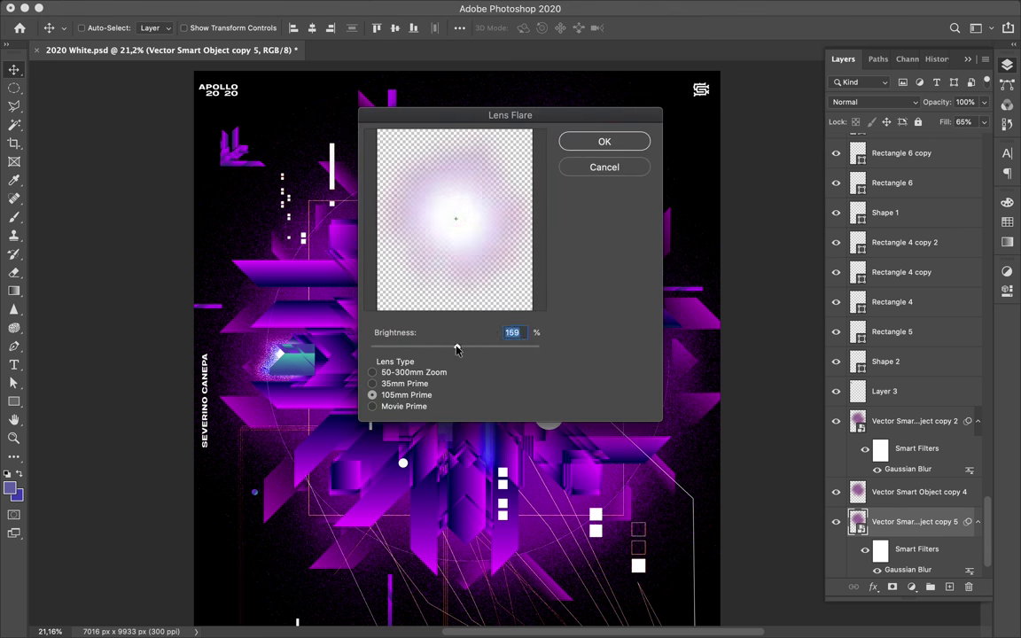
{"action": "left_click", "coordinate": [604, 142]}
{"action": "key", "text": "ctrl+t"}
{"action": "left_click_drag", "start_coordinate": [713, 365], "coordinate": [737, 366]}
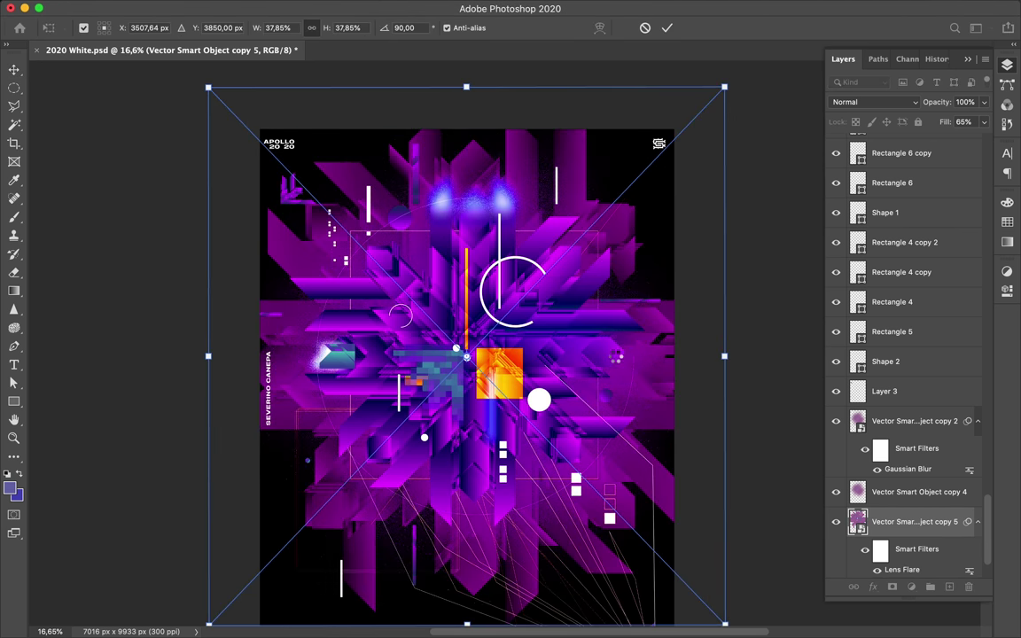
{"action": "key", "text": "Return"}
Step: Set Vector Smart Object copy 5 to Overlay blending
{"action": "left_click", "coordinate": [874, 102]}
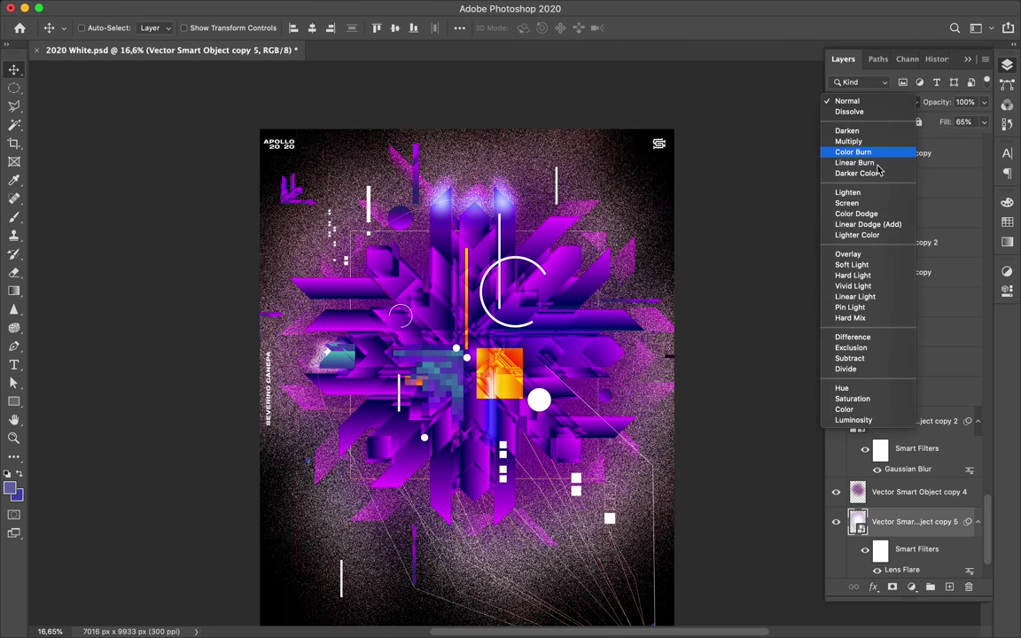
{"action": "left_click", "coordinate": [864, 254]}
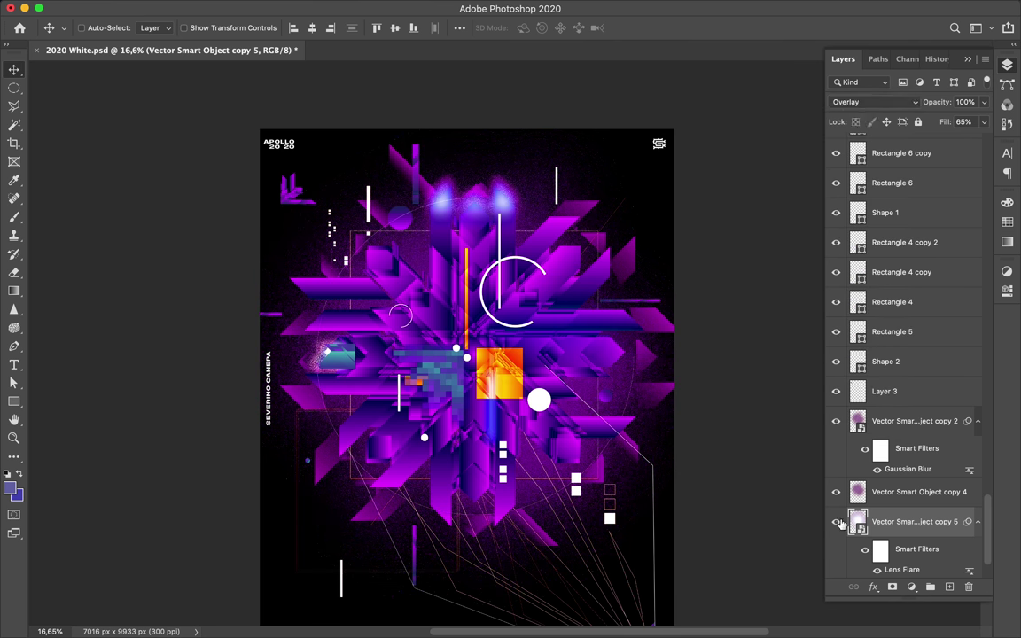
{"action": "scroll", "coordinate": [904, 355], "scroll_direction": "up", "scroll_amount": 10}
Step: Reorder the layers and try blend modes on Layer 8's red patch
{"action": "left_click_drag", "start_coordinate": [895, 257], "coordinate": [896, 324]}
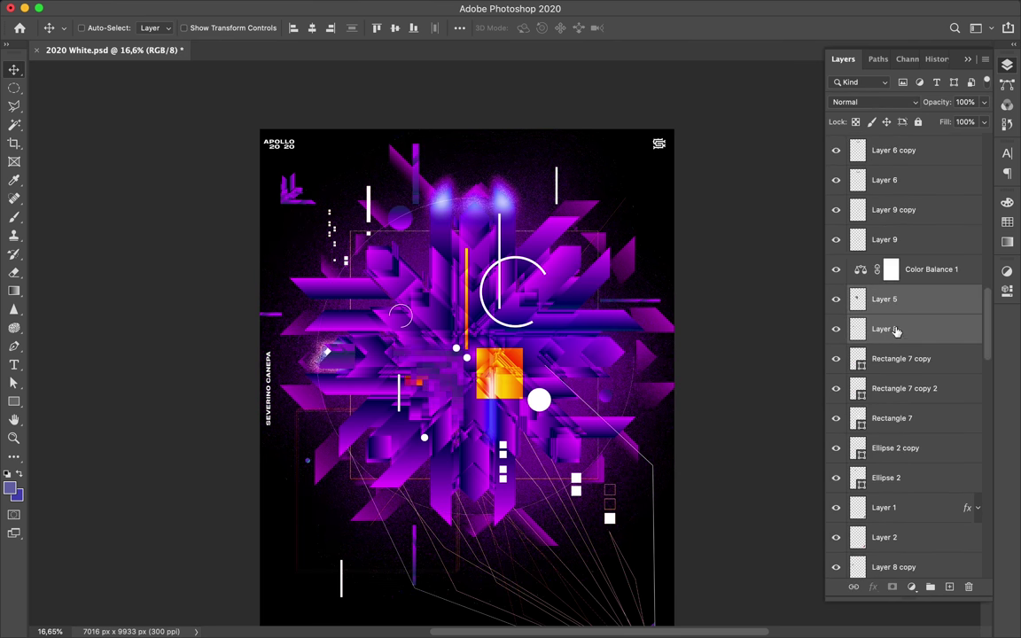
{"action": "left_click", "coordinate": [873, 102]}
{"action": "left_click", "coordinate": [864, 358]}
{"action": "left_click", "coordinate": [877, 102]}
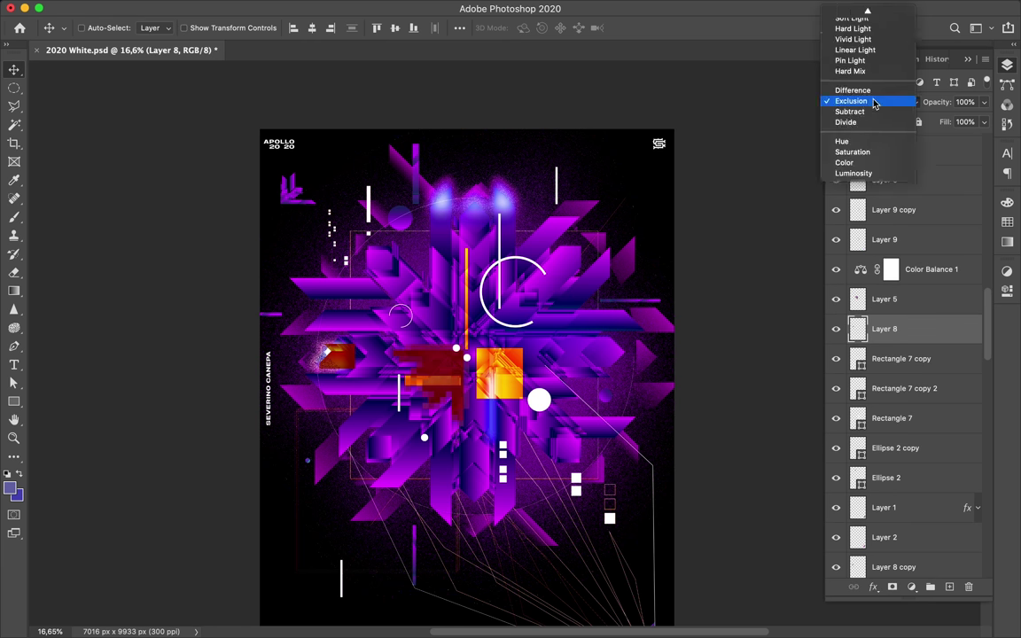
{"action": "left_click", "coordinate": [692, 173]}
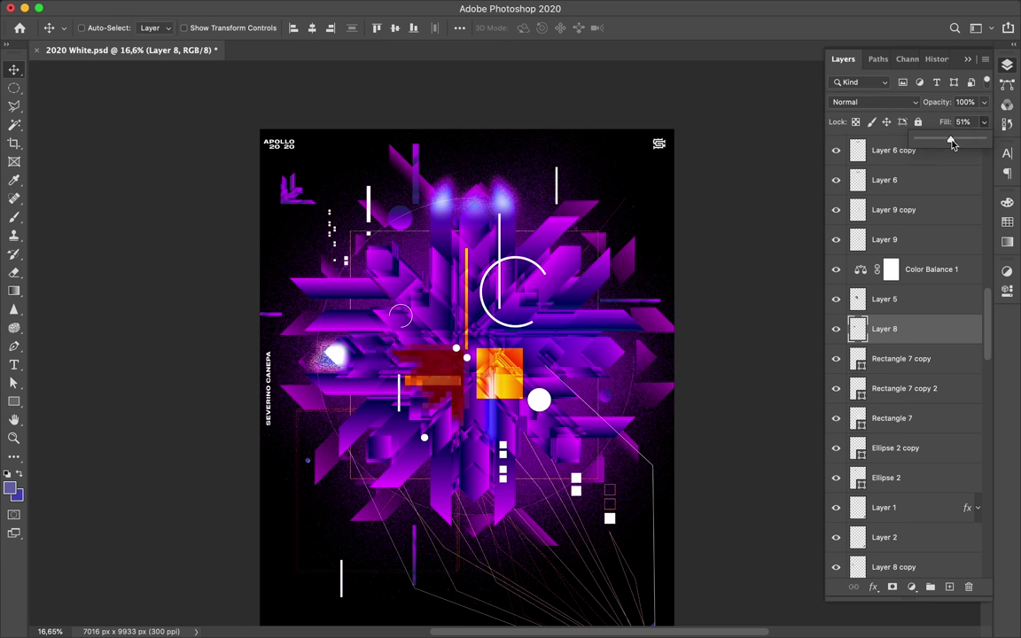
Step: Rotate the duplicated red patch, Layer 8 copy 2, by 75°
{"action": "key", "text": "ctrl+t"}
{"action": "scroll", "coordinate": [461, 304], "scroll_direction": "up", "scroll_amount": 3}
{"action": "left_click_drag", "start_coordinate": [348, 206], "coordinate": [424, 192]}
{"action": "key", "text": "Return"}
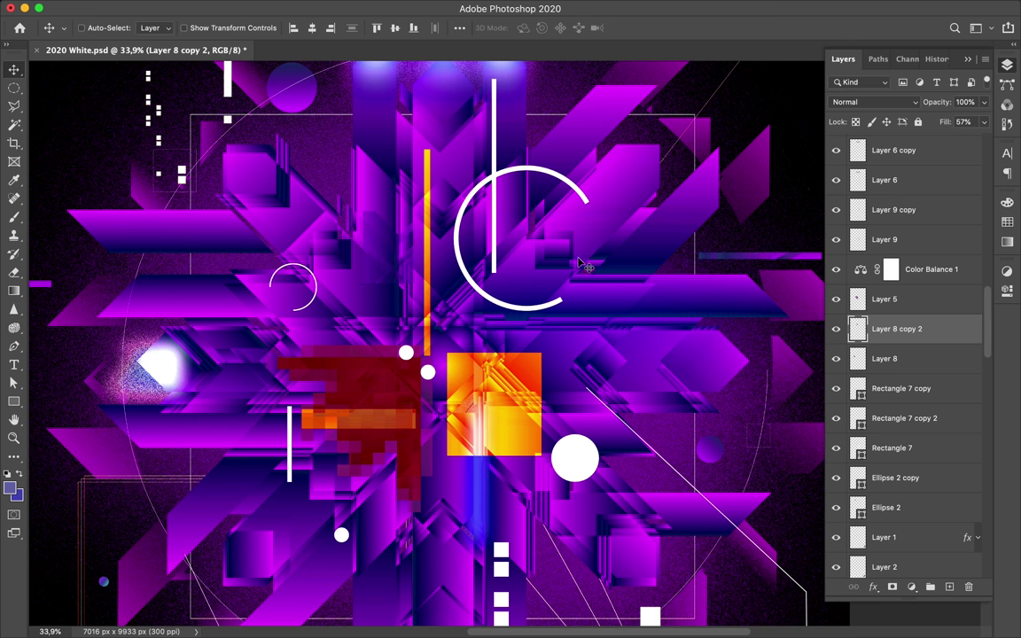
{"action": "scroll", "coordinate": [425, 272], "scroll_direction": "down", "scroll_amount": 2}
Step: Position Layer 11's texture and the copied red patch on the poster
{"action": "key", "text": "m"}
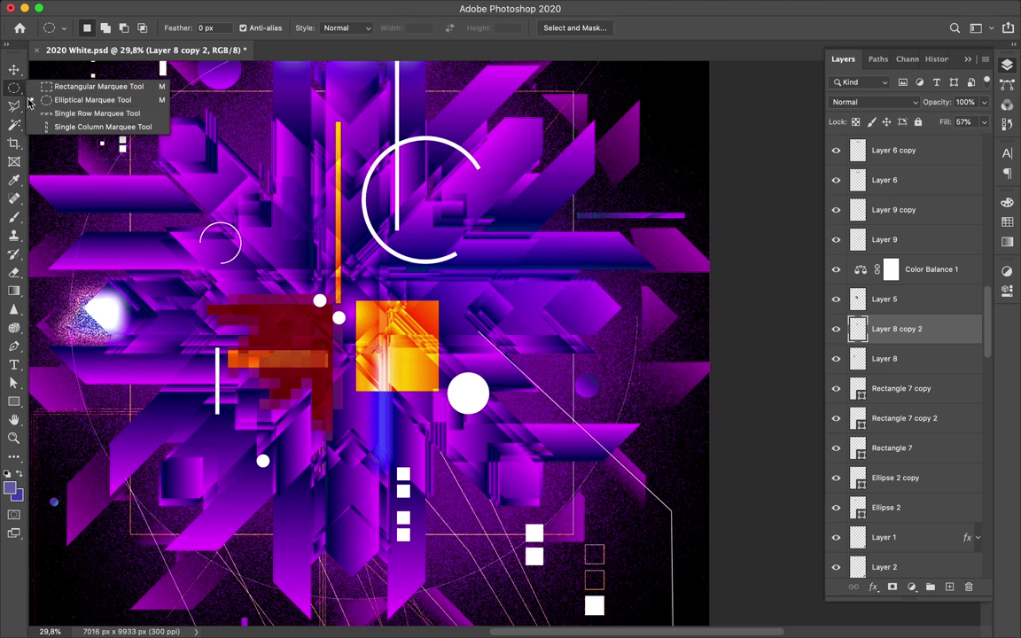
{"action": "left_click", "coordinate": [873, 101]}
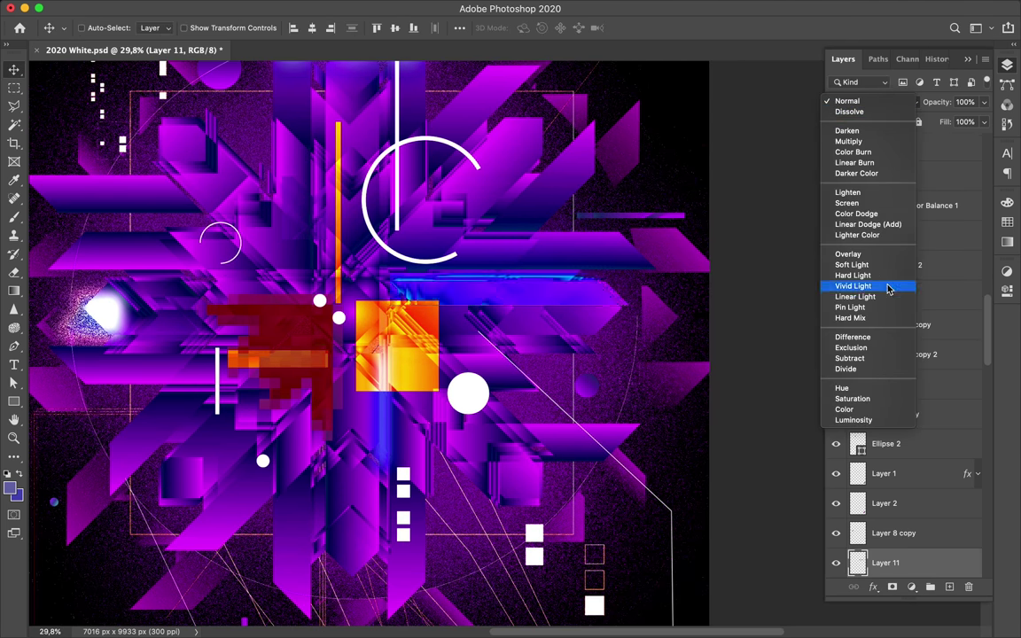
{"action": "left_click_drag", "start_coordinate": [466, 269], "coordinate": [602, 291]}
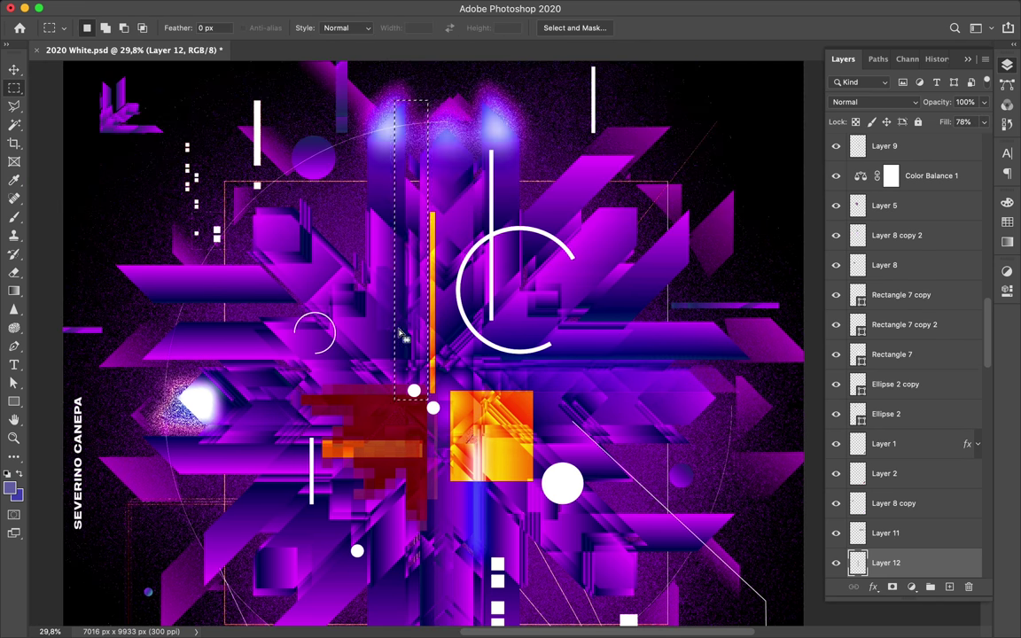
{"action": "left_click_drag", "start_coordinate": [372, 333], "coordinate": [406, 331]}
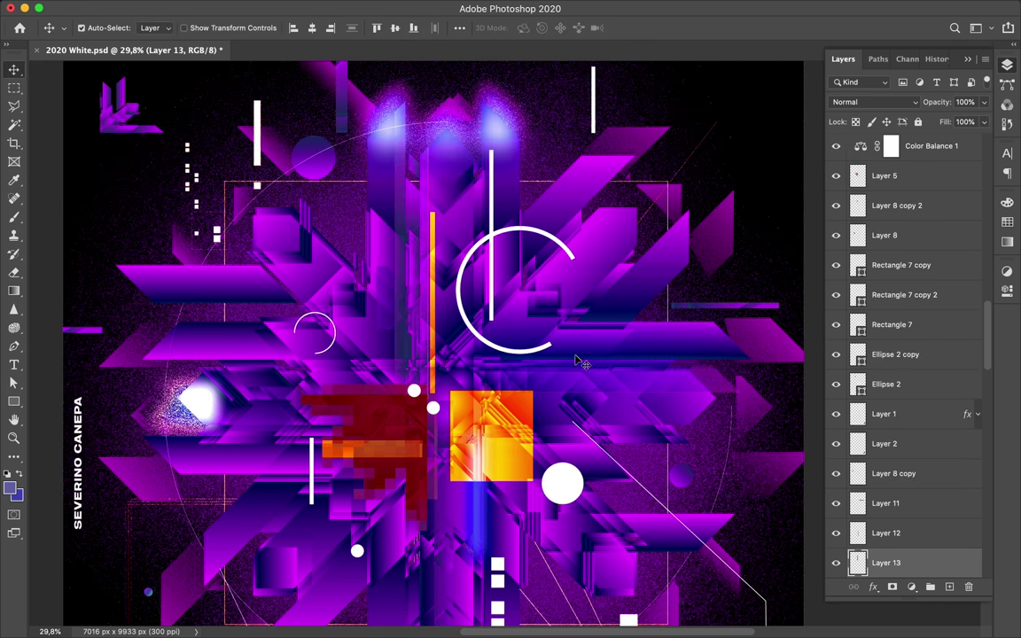
Step: Rotate Layer 13 by about -56° and set up a large soft eraser
{"action": "key", "text": "ctrl+t"}
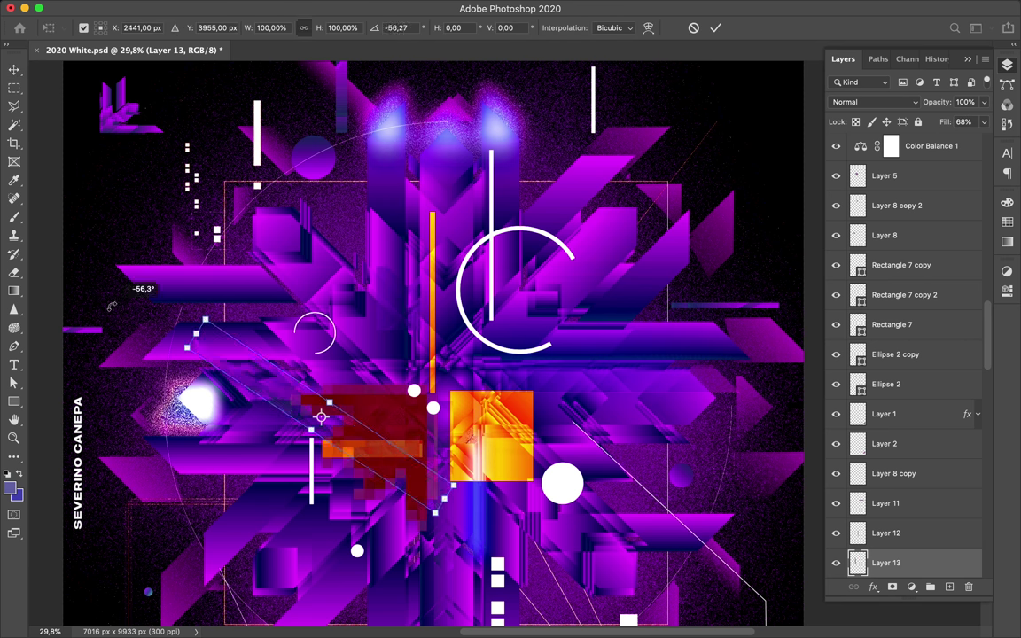
{"action": "left_click_drag", "start_coordinate": [414, 304], "coordinate": [323, 226]}
{"action": "key", "text": "Return"}
{"action": "key", "text": "e"}
{"action": "left_click", "coordinate": [98, 28]}
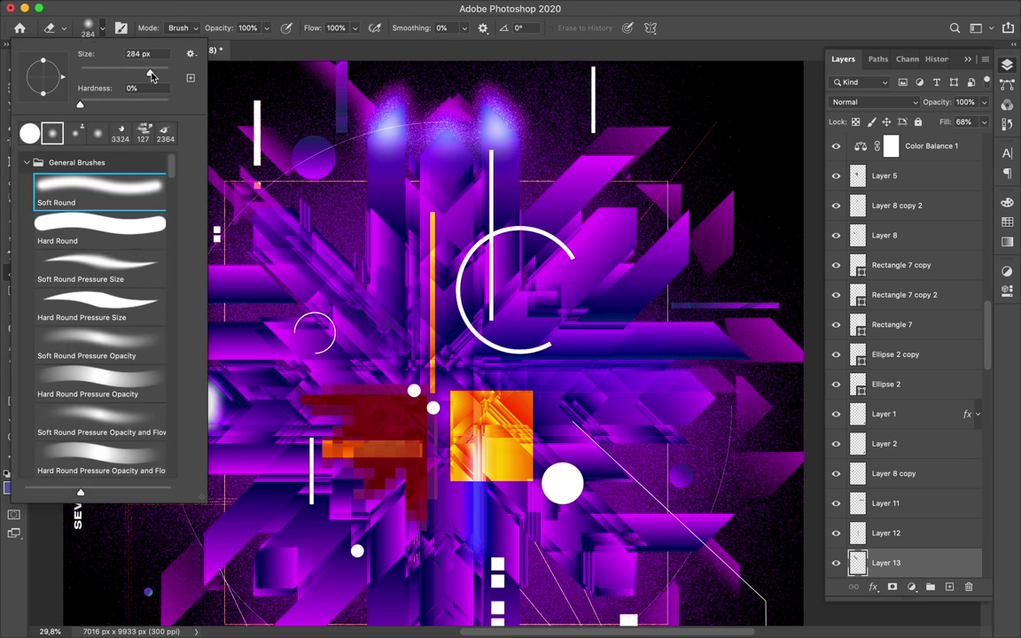
{"action": "key", "text": "Escape"}
{"action": "scroll", "coordinate": [456, 435], "scroll_direction": "down", "scroll_amount": 2}
{"action": "key", "text": "v"}
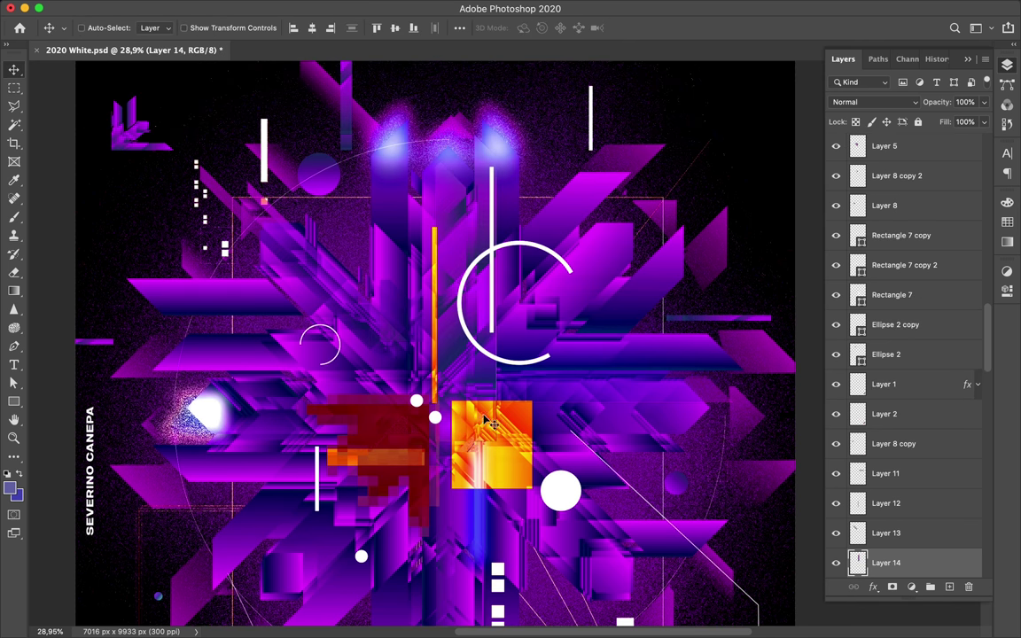
Step: Set Layer 14 to Overlay blending at 59% fill
{"action": "left_click", "coordinate": [874, 102]}
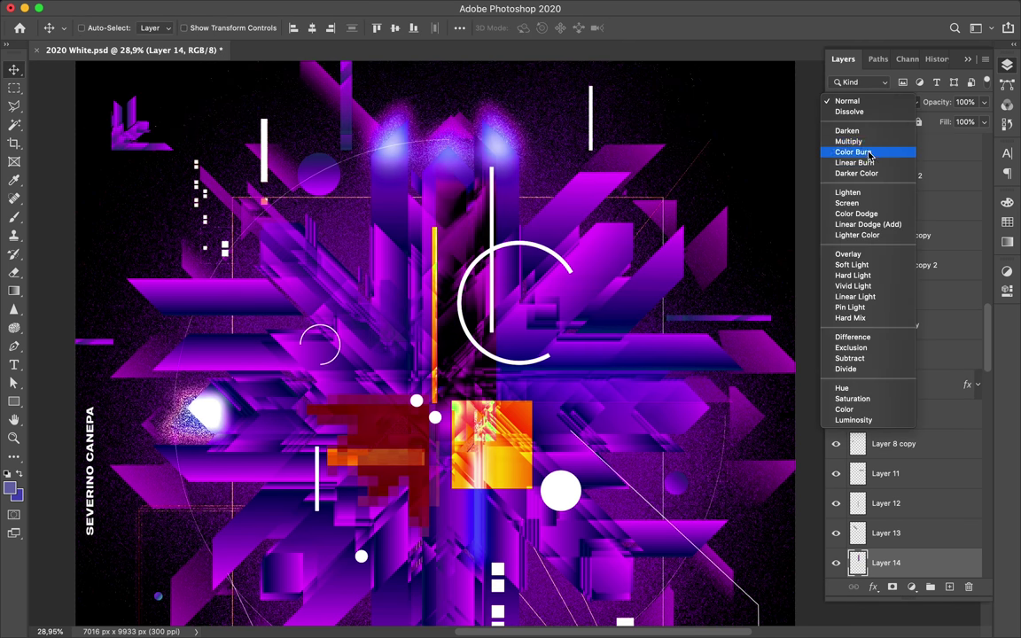
{"action": "left_click", "coordinate": [771, 233]}
{"action": "left_click_drag", "start_coordinate": [947, 142], "coordinate": [953, 142]}
{"action": "key", "text": "ctrl+0"}
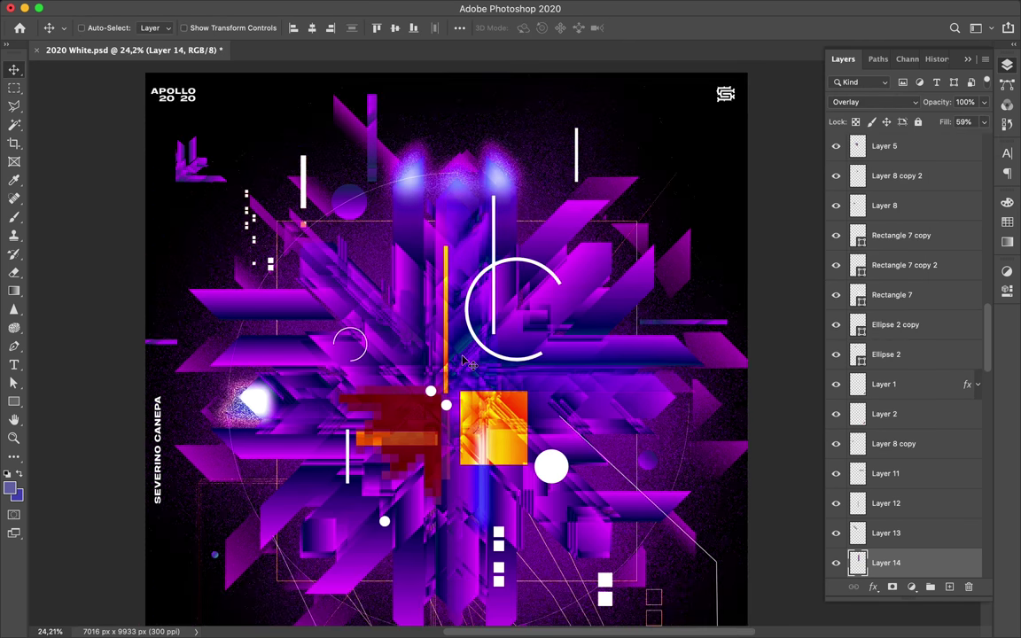
Step: Select many layers and nudge the whole artwork slightly
{"action": "key", "text": "b"}
{"action": "key", "text": "e"}
{"action": "key", "text": "v"}
{"action": "scroll", "coordinate": [581, 433], "scroll_direction": "down", "scroll_amount": 3}
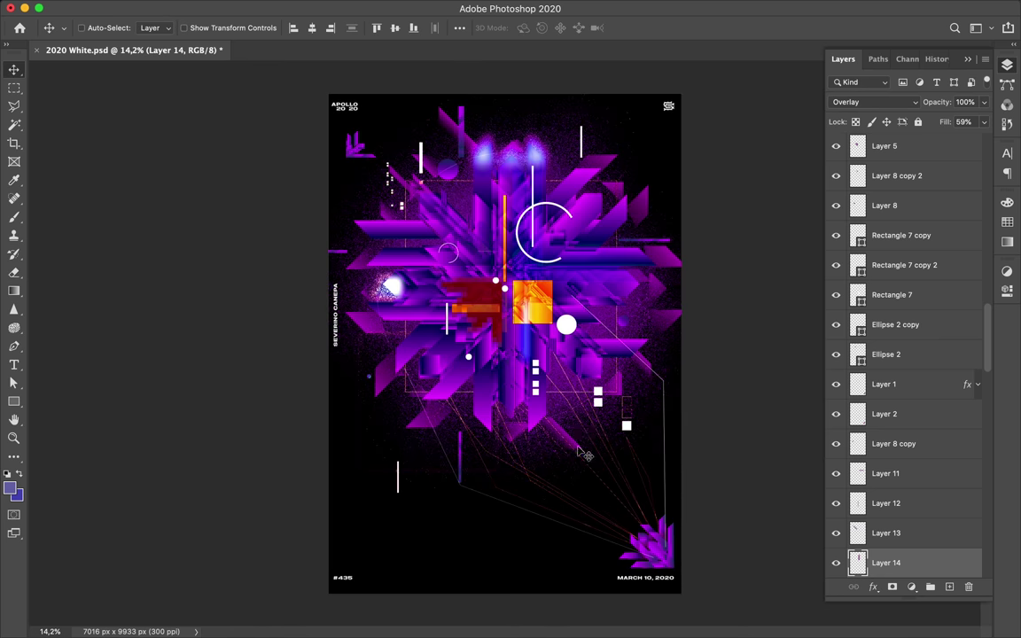
{"action": "scroll", "coordinate": [904, 354], "scroll_direction": "up", "scroll_amount": 10}
{"action": "left_click", "coordinate": [913, 167]}
{"action": "scroll", "coordinate": [905, 355], "scroll_direction": "down", "scroll_amount": 10}
{"action": "left_click", "coordinate": [887, 562], "text": "shift"}
{"action": "mouse_move", "coordinate": [572, 288]}
{"action": "left_mouse_down"}
{"action": "mouse_move", "coordinate": [529, 282]}
{"action": "mouse_move", "coordinate": [550, 304]}
{"action": "mouse_move", "coordinate": [587, 228]}
{"action": "left_mouse_up"}
Step: Resize the orange square, turn a copy into a thin orange bar, and save
{"action": "scroll", "coordinate": [541, 284], "scroll_direction": "up", "scroll_amount": 2}
{"action": "key", "text": "ctrl+t"}
{"action": "key", "text": "Return"}
{"action": "key", "text": "ctrl+t"}
{"action": "key", "text": "Return"}
{"action": "key", "text": "ctrl+0"}
{"action": "key", "text": "ctrl+s"}
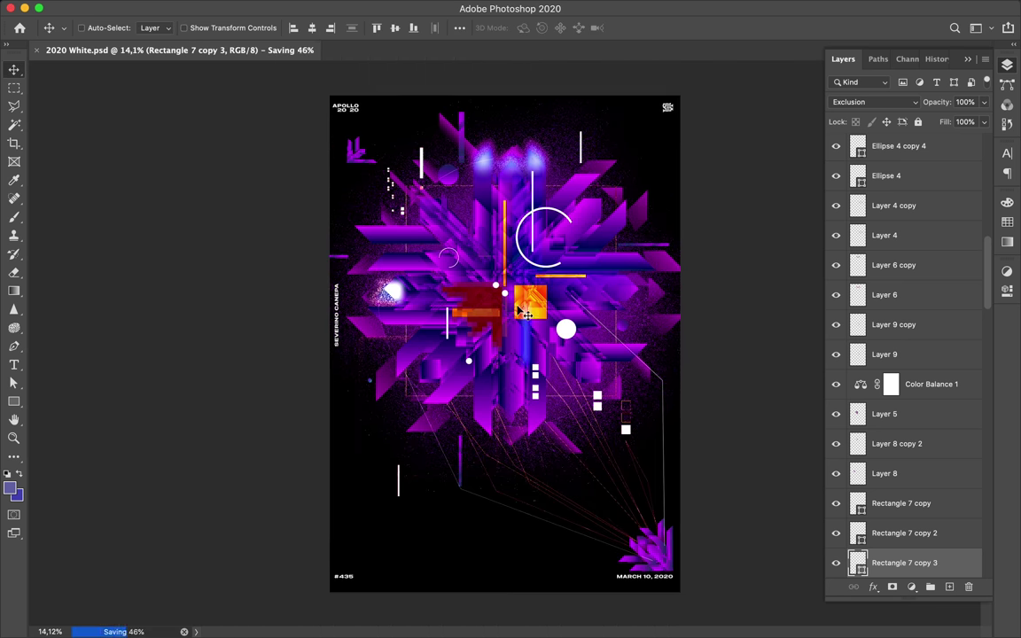
Step: Add sparkle copies, moving one up-right and shrinking a dimmer lower one
{"action": "scroll", "coordinate": [331, 263], "scroll_direction": "up", "scroll_amount": 2}
{"action": "scroll", "coordinate": [331, 262], "scroll_direction": "down", "scroll_amount": 2}
{"action": "mouse_move", "coordinate": [331, 263]}
{"action": "left_mouse_down"}
{"action": "mouse_move", "coordinate": [634, 162]}
{"action": "mouse_move", "coordinate": [634, 416]}
{"action": "mouse_move", "coordinate": [540, 446]}
{"action": "mouse_move", "coordinate": [553, 515]}
{"action": "left_mouse_up"}
{"action": "key", "text": "ctrl+t"}
{"action": "key", "text": "Return"}
{"action": "key", "text": "ctrl+t"}
{"action": "key", "text": "Return"}
Step: Place a Linear Dodge copy of Layer 6 and save the finished poster
{"action": "mouse_move", "coordinate": [554, 319]}
{"action": "left_mouse_down"}
{"action": "mouse_move", "coordinate": [559, 250]}
{"action": "mouse_move", "coordinate": [513, 274]}
{"action": "left_mouse_up"}
{"action": "key", "text": "ctrl+alt+t"}
{"action": "key", "text": "Return"}
{"action": "key", "text": "ctrl+s"}
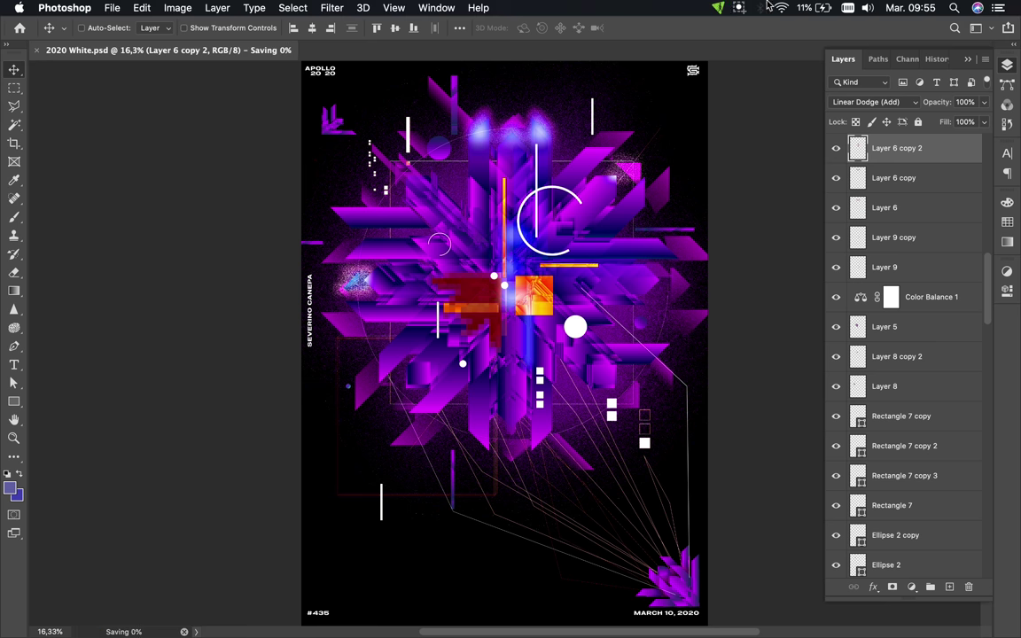